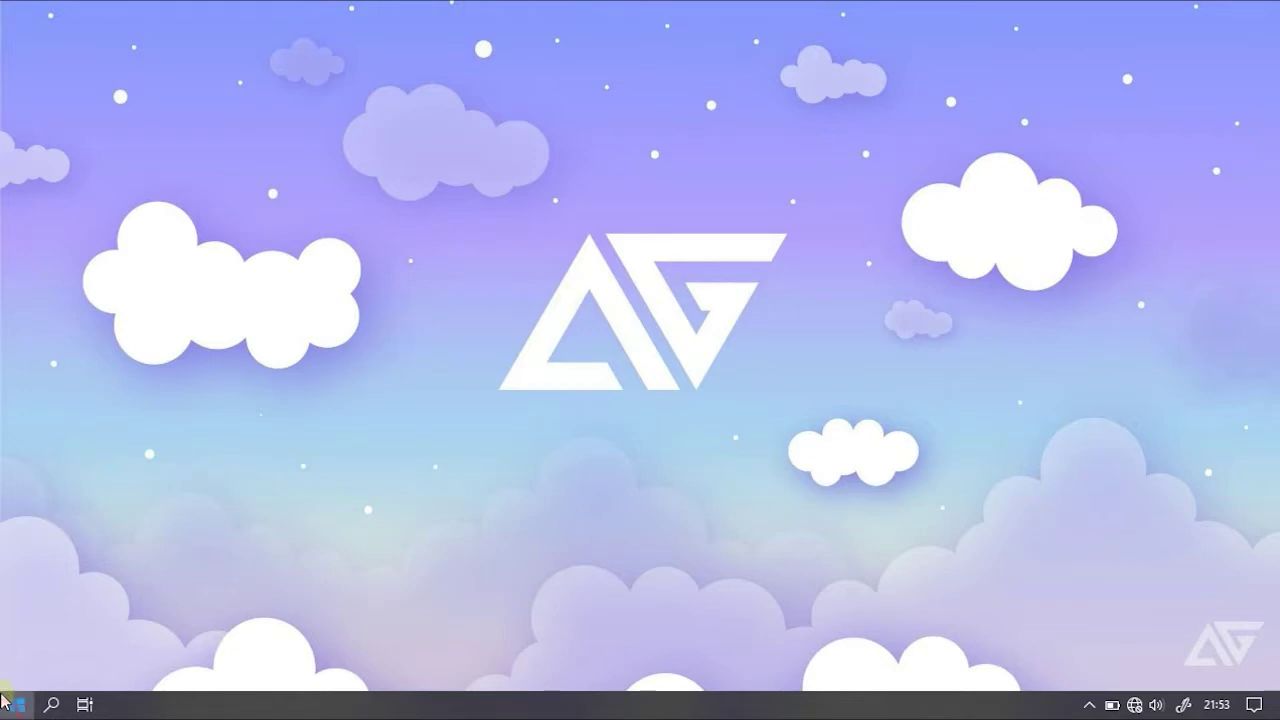
Open File Explorer on This PC and enter AGENG 2 (E:) > Creative Editing AG
click(10, 703)
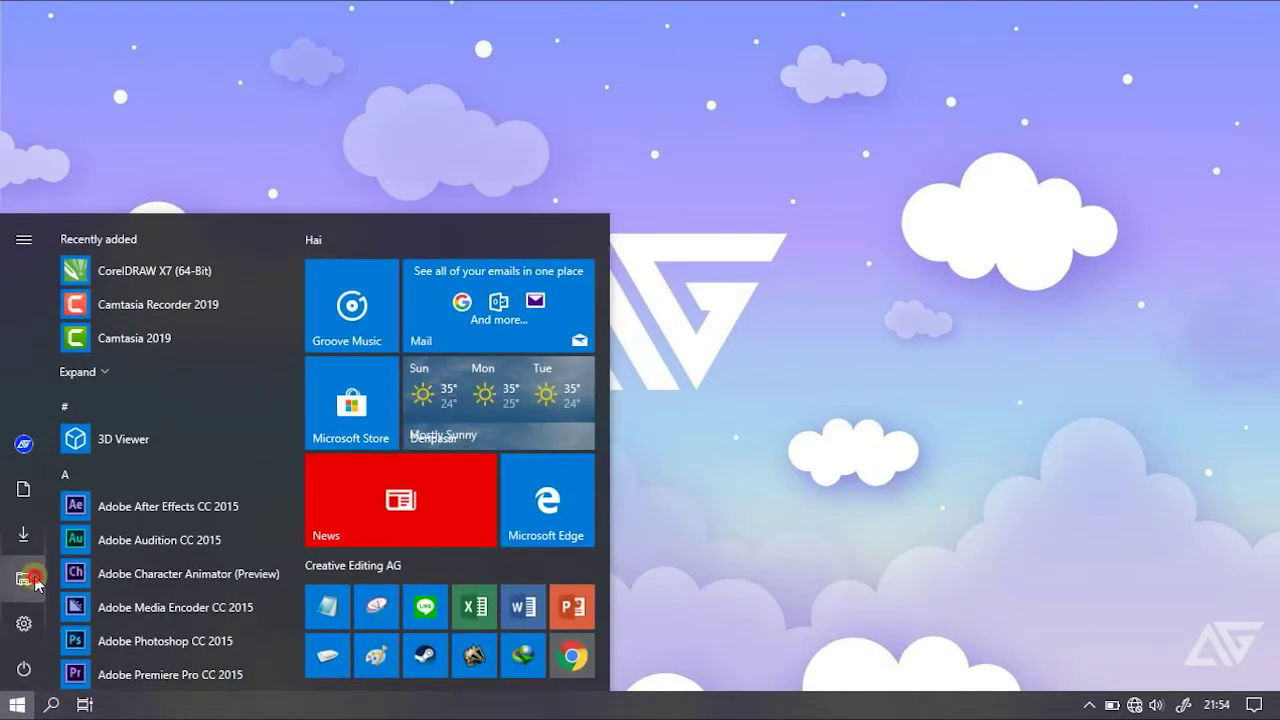
click(35, 578)
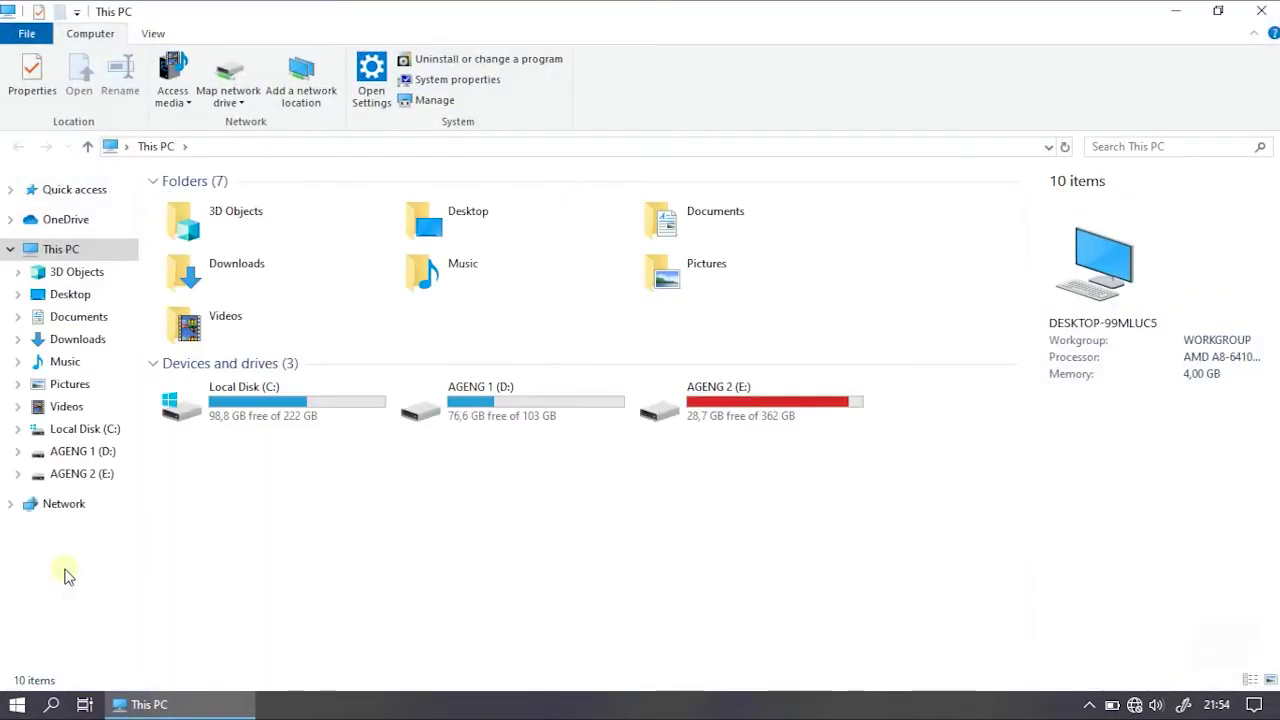
double_click(752, 392)
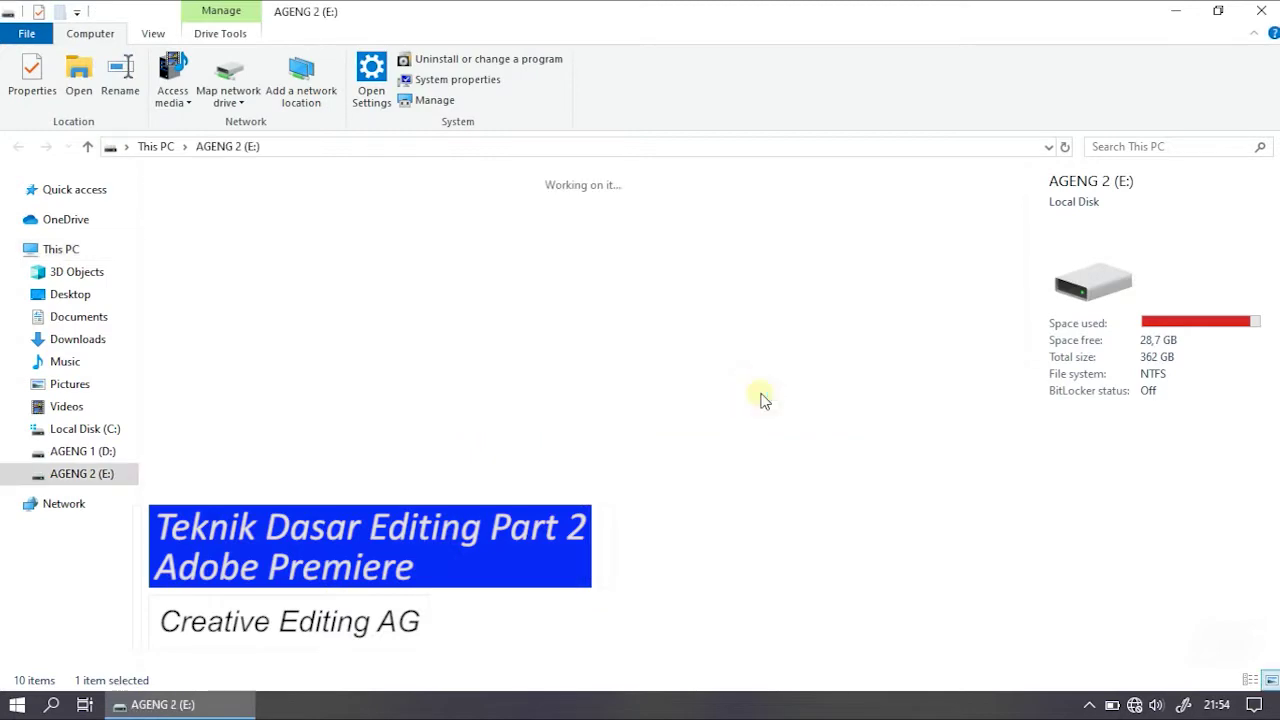
click(736, 502)
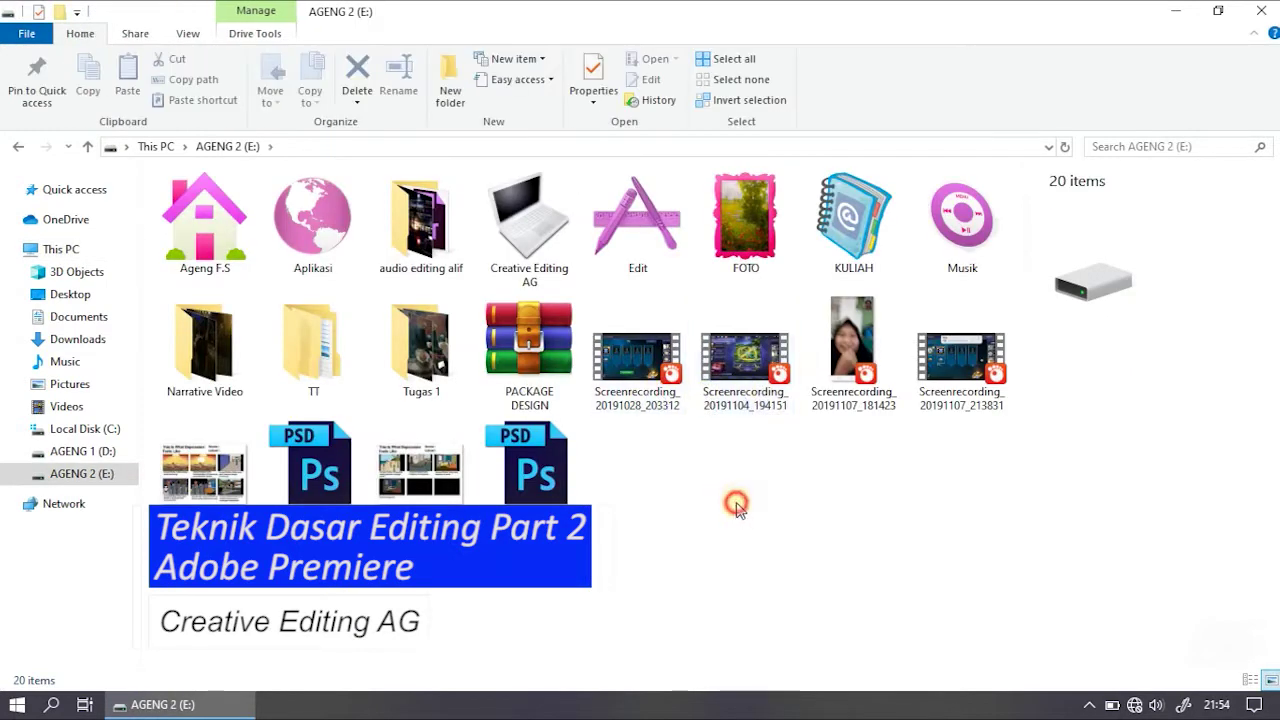
double_click(529, 235)
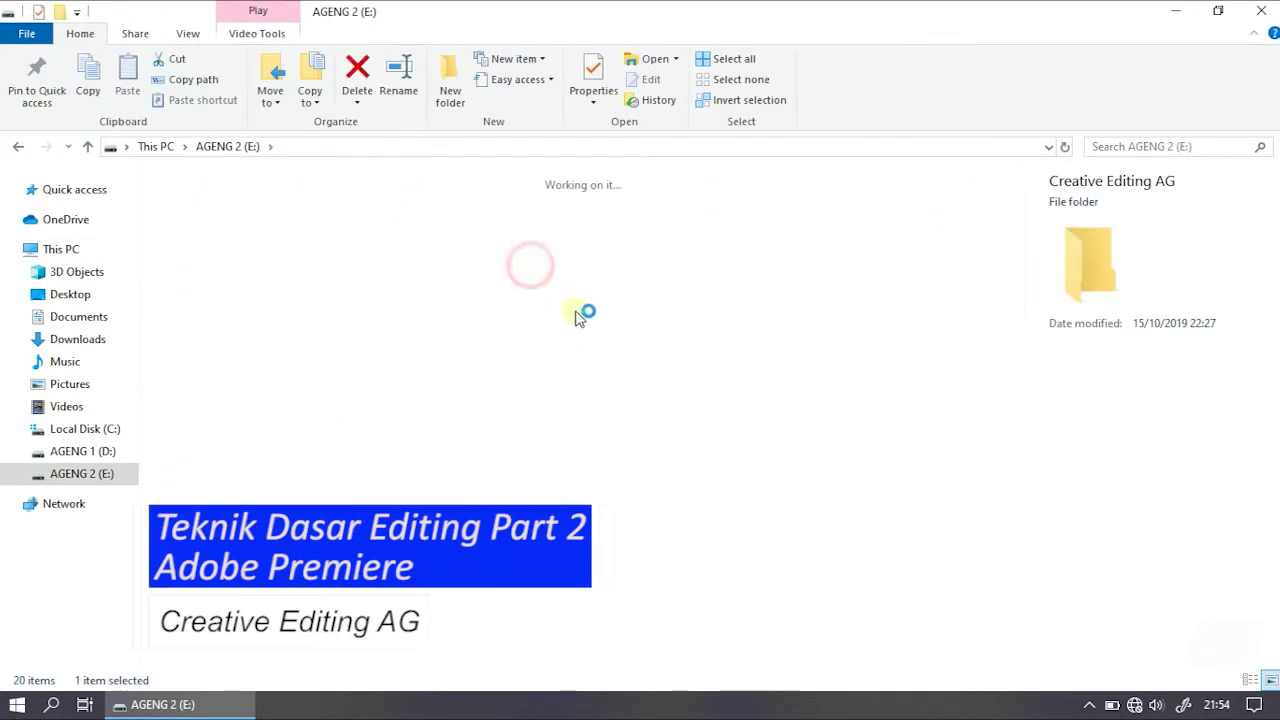
Go into Tutorial Photoshop > Suara Chipmunks alvin and open Premiere project A
click(538, 372)
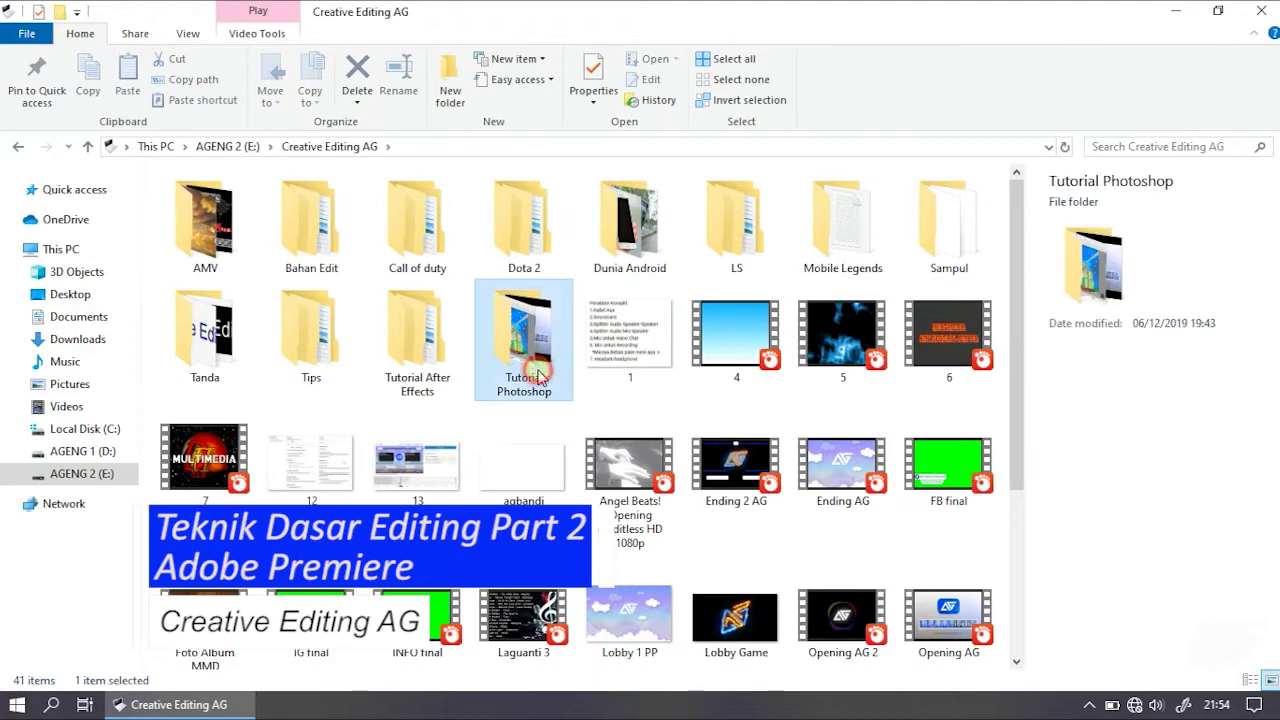
double_click(538, 372)
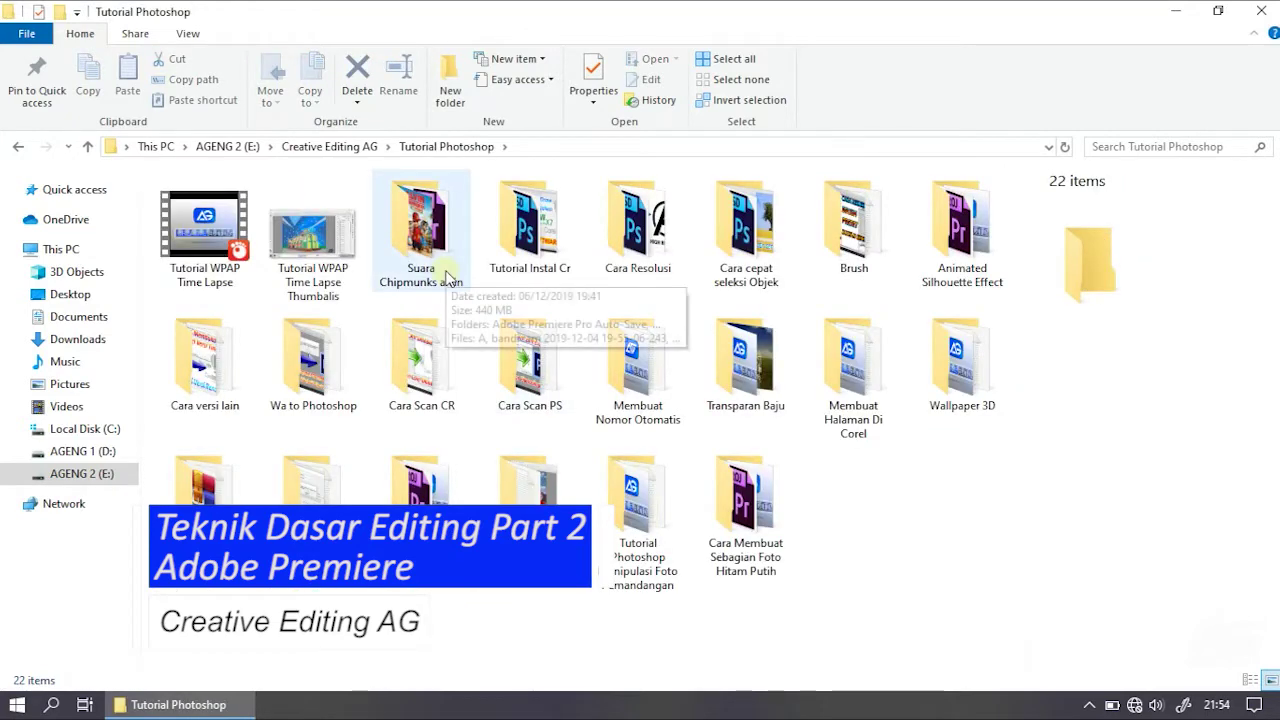
click(447, 278)
double_click(450, 280)
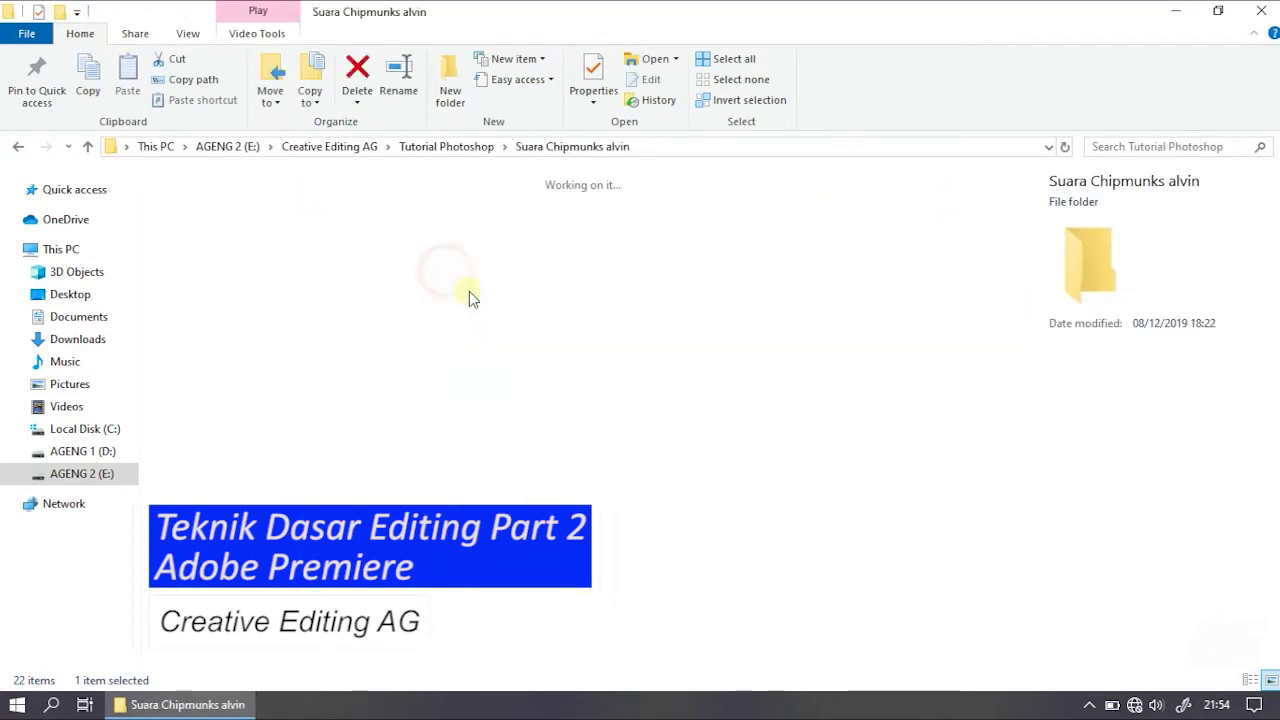
click(443, 256)
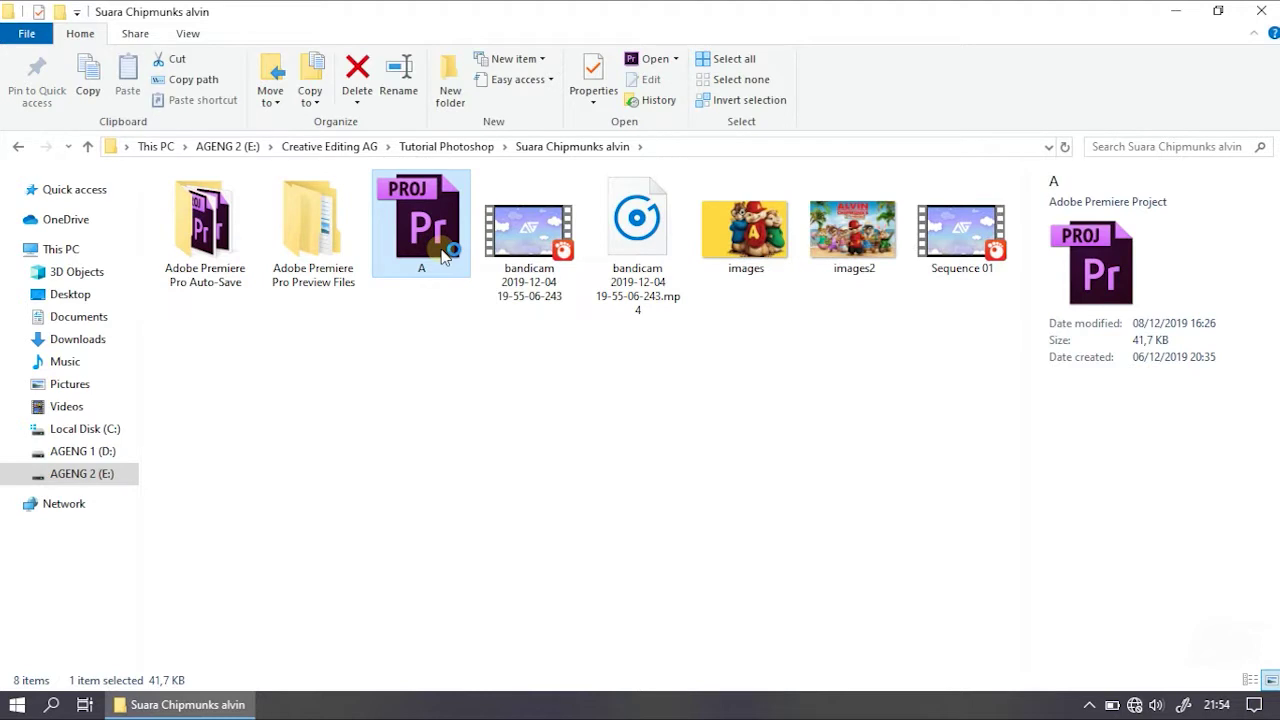
click(1183, 10)
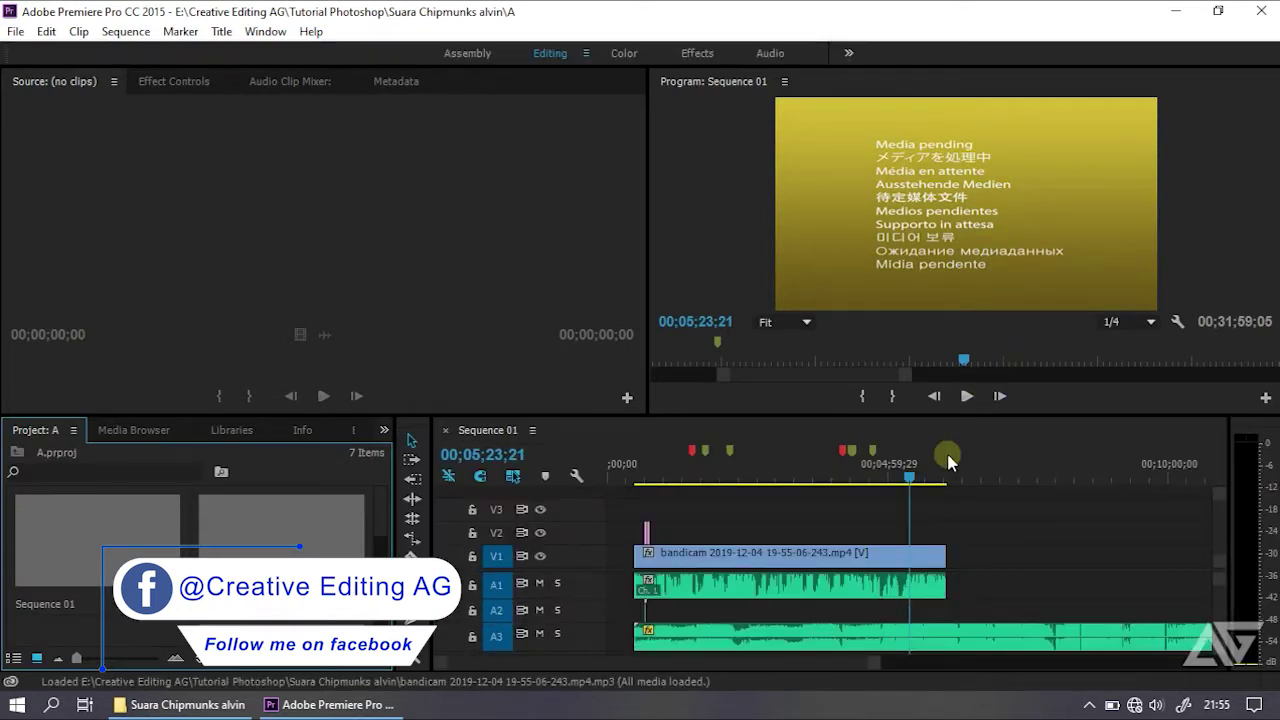
Scrub Sequence 01's playhead around 00;00;39 and zoom the timeline
drag(912, 477, 645, 508)
drag(871, 664, 729, 678)
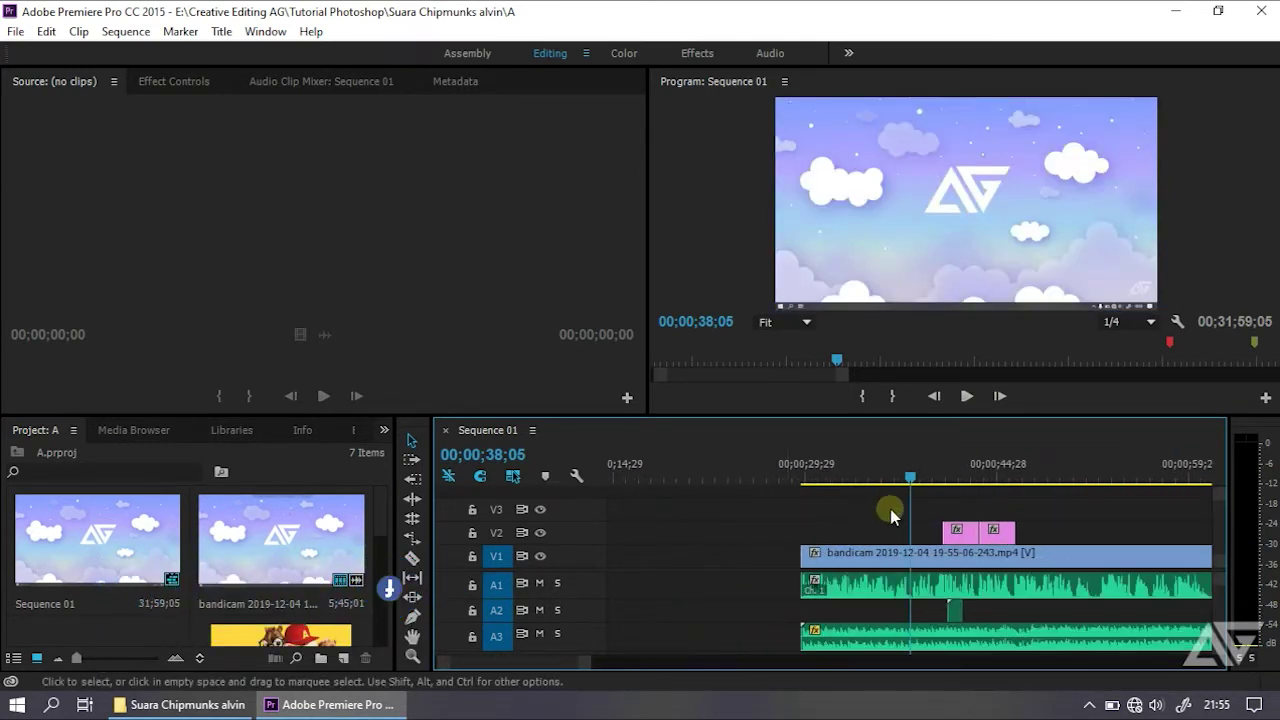
drag(905, 490, 938, 480)
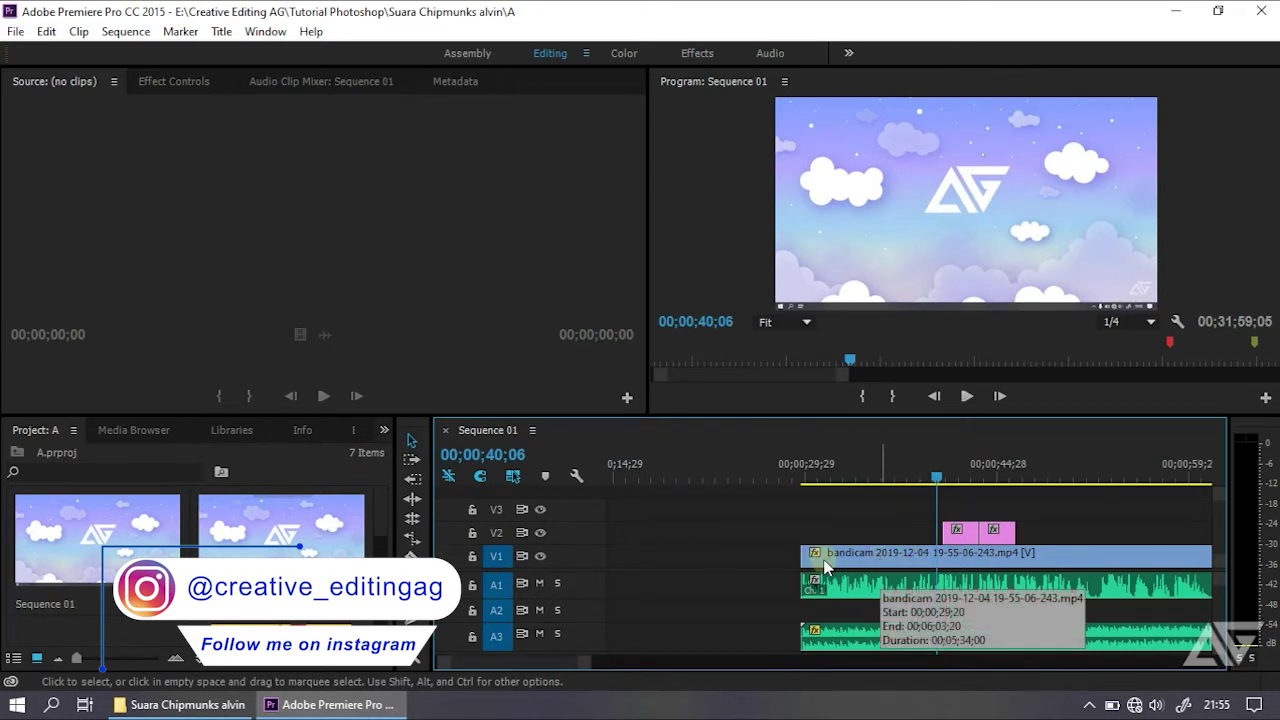
click(412, 498)
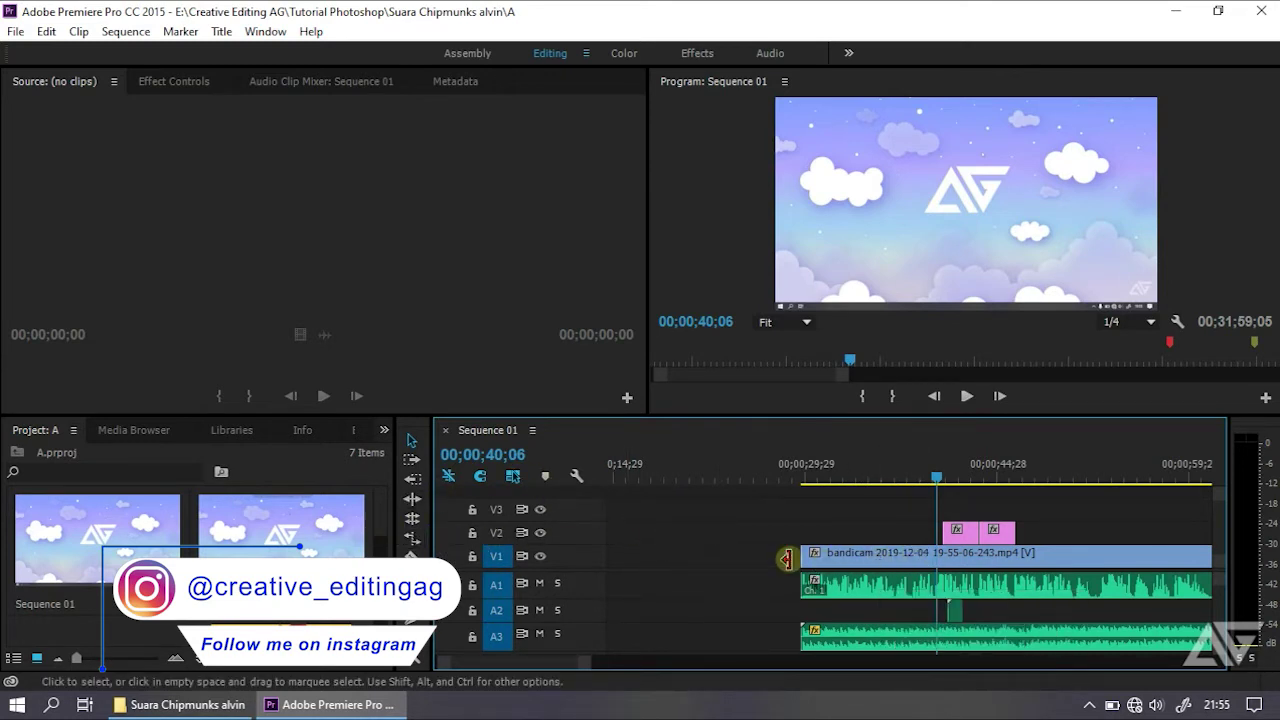
Select the bandicam clip with its audio, then return to the Suara Chipmunks alvin folder window
click(855, 558)
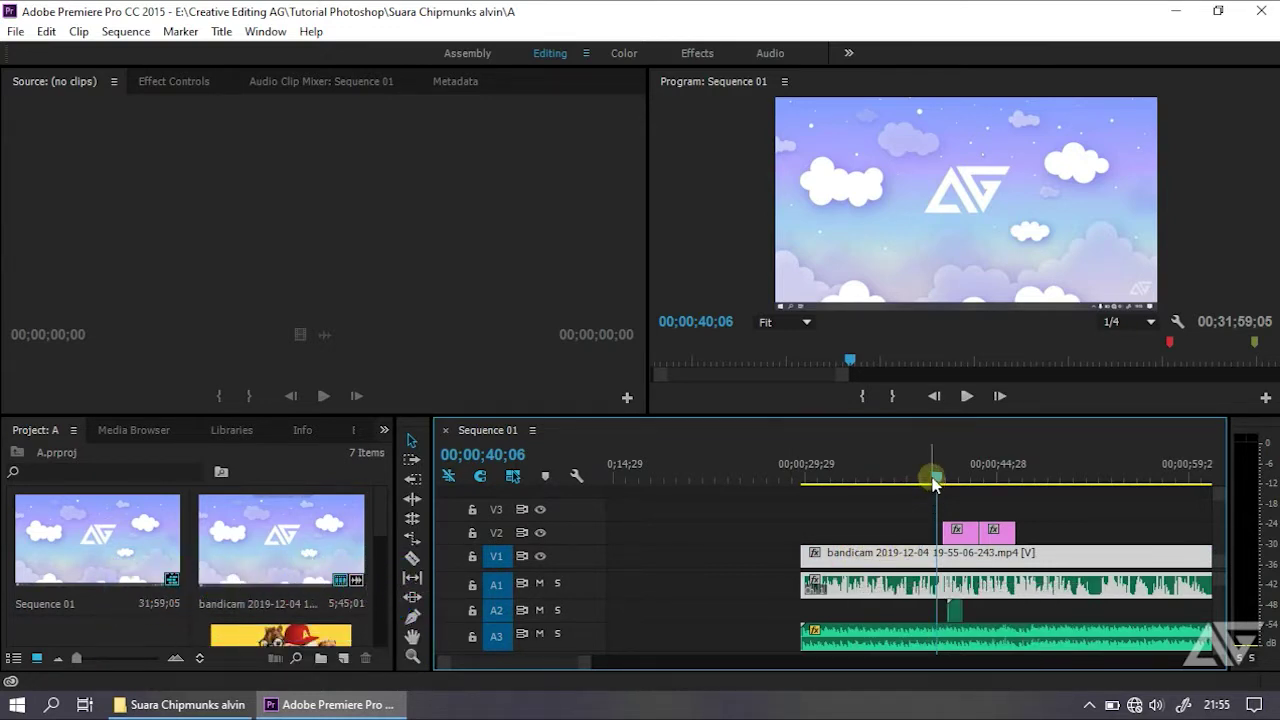
drag(588, 663, 615, 672)
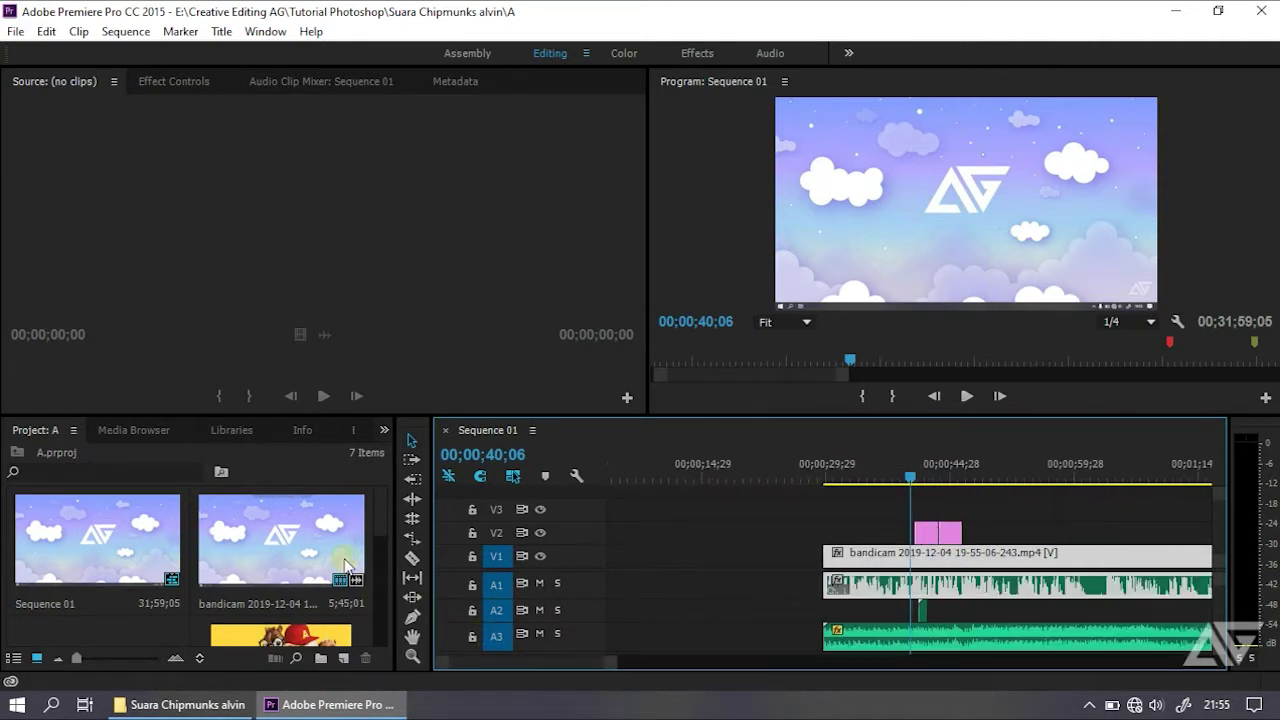
drag(378, 521, 336, 633)
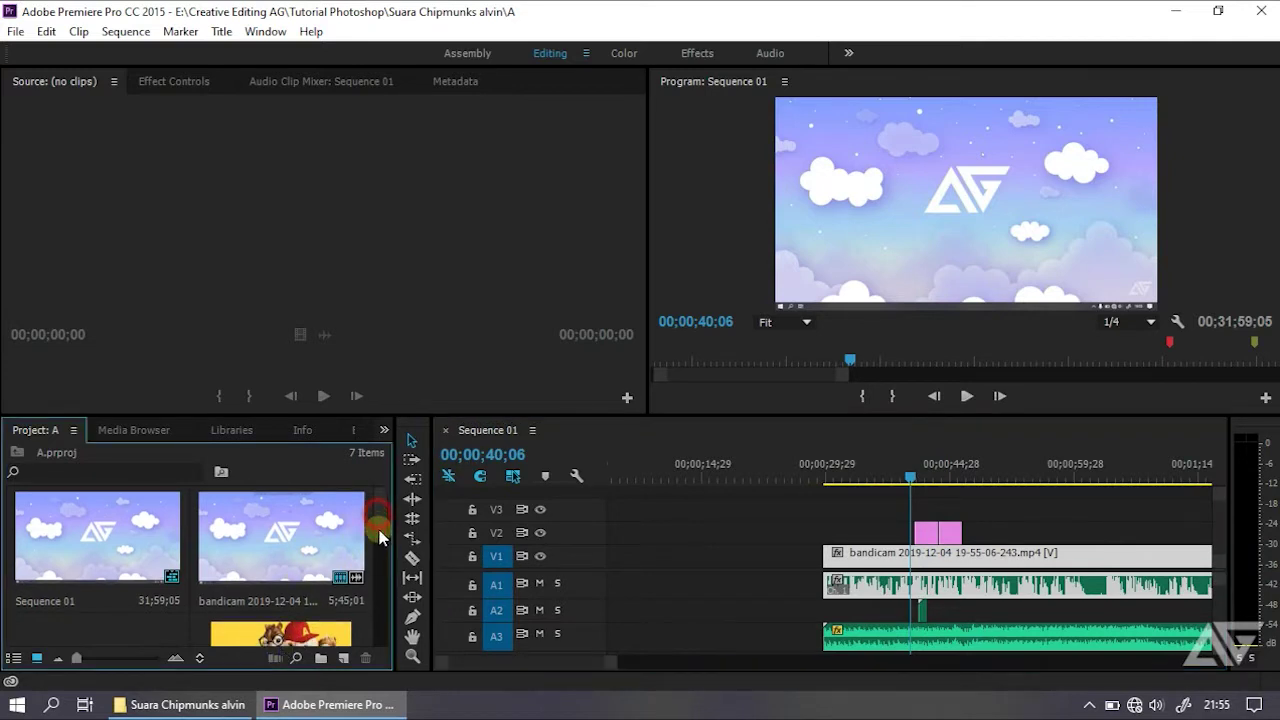
click(241, 714)
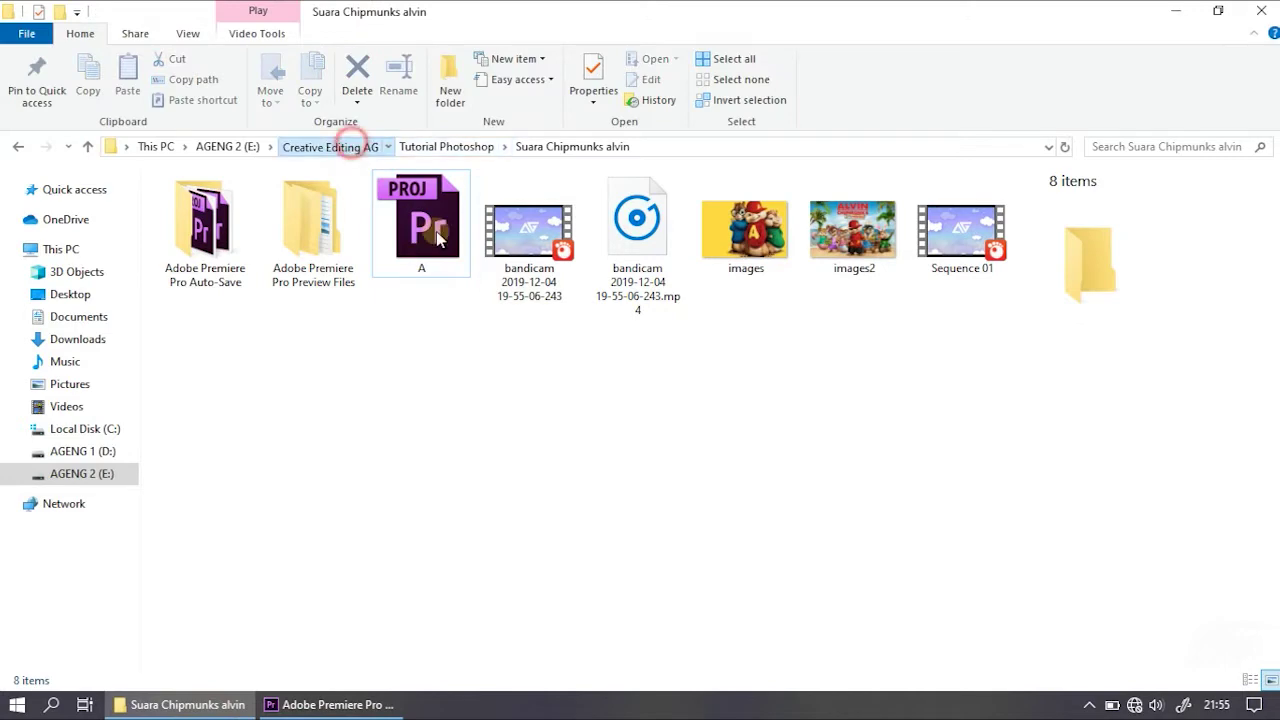
Import Opening AG and Ending AG from Creative Editing AG into Premiere's Project panel
click(352, 142)
click(855, 484)
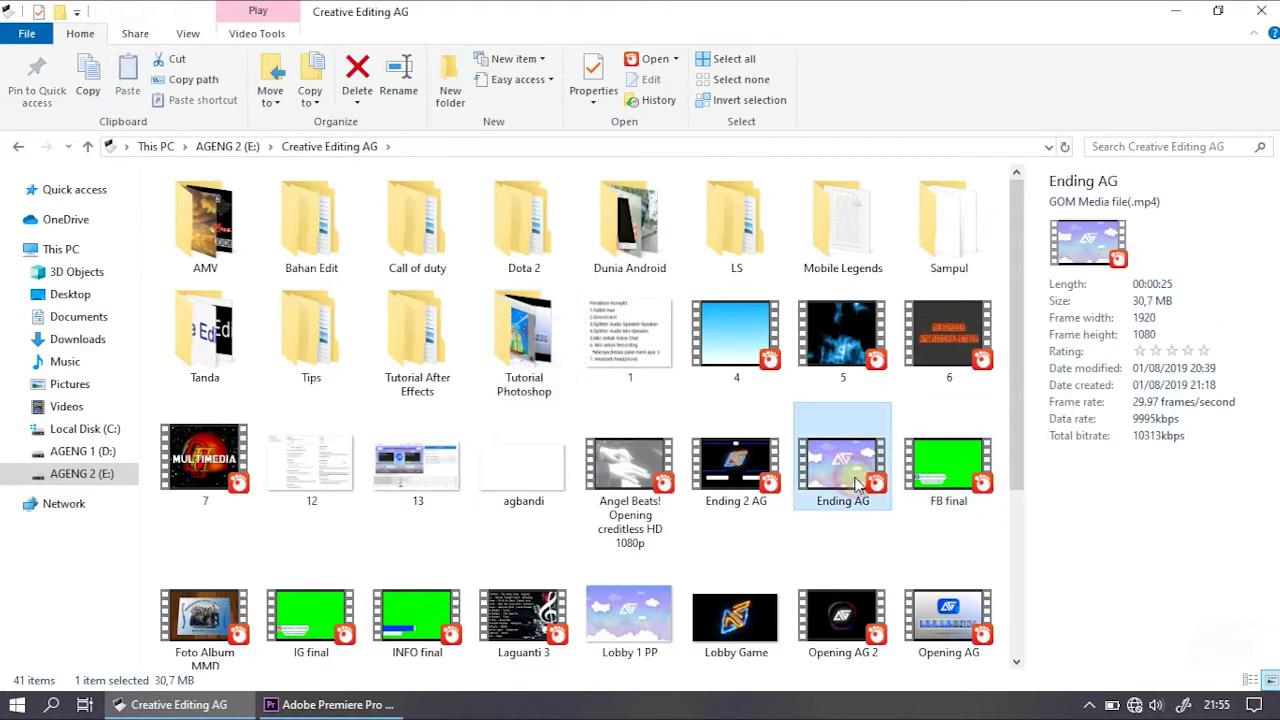
scroll(855, 484, down, 3)
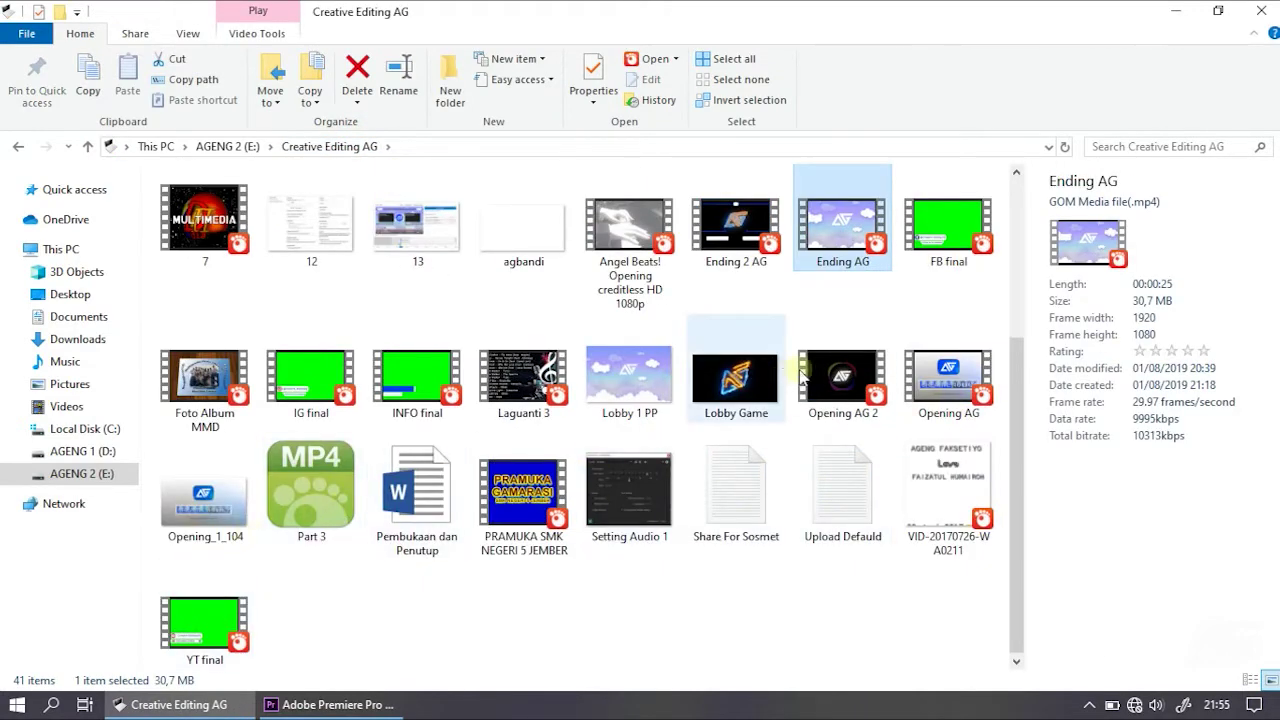
ctrl+click(948, 375)
mouse_move(948, 375)
mouse_down()
mouse_move(310, 690)
mouse_move(270, 596)
mouse_up()
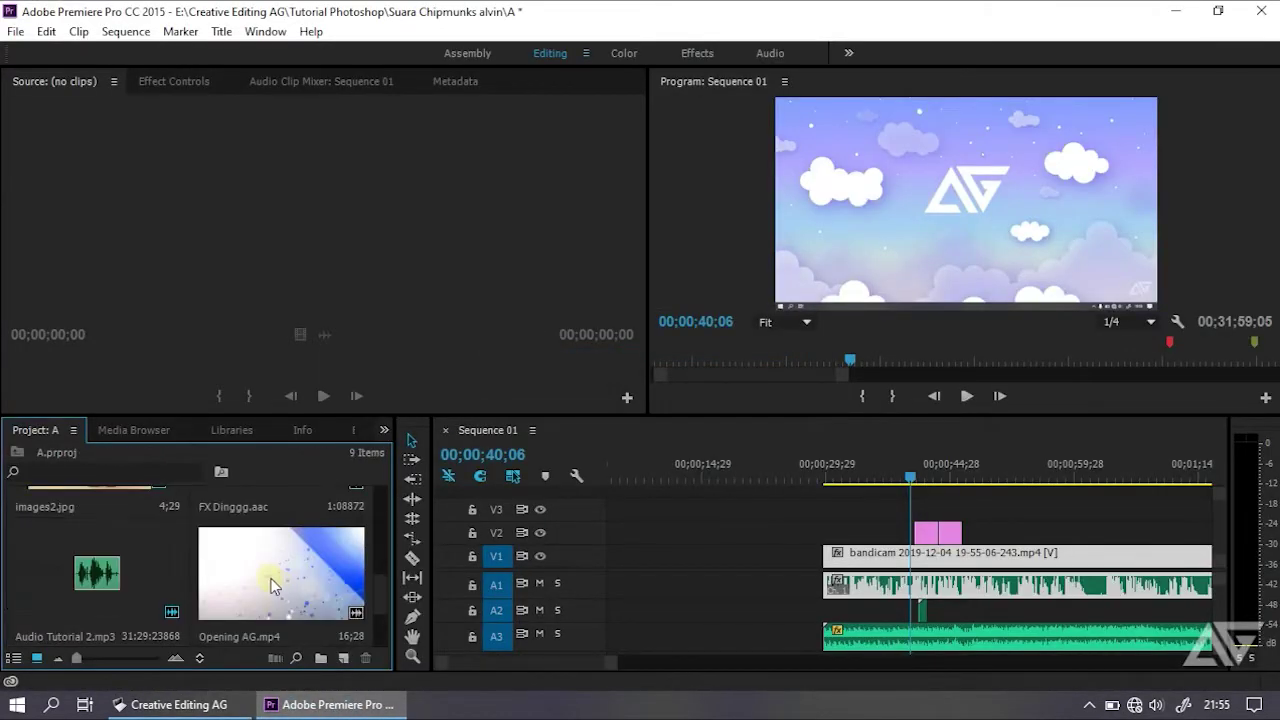
Place Opening AG.mp4 on V1/A1 at the very start of Sequence 01
mouse_move(270, 585)
mouse_down()
mouse_move(643, 568)
mouse_move(535, 572)
mouse_up()
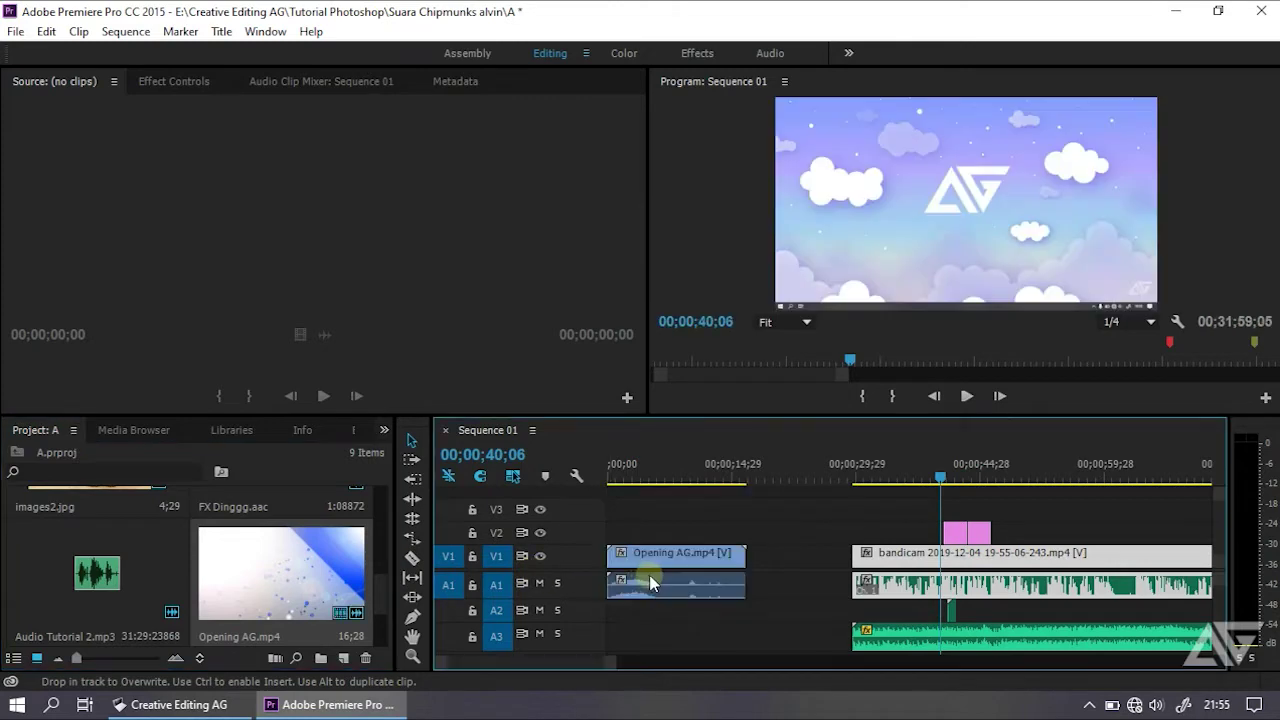
drag(937, 478, 711, 507)
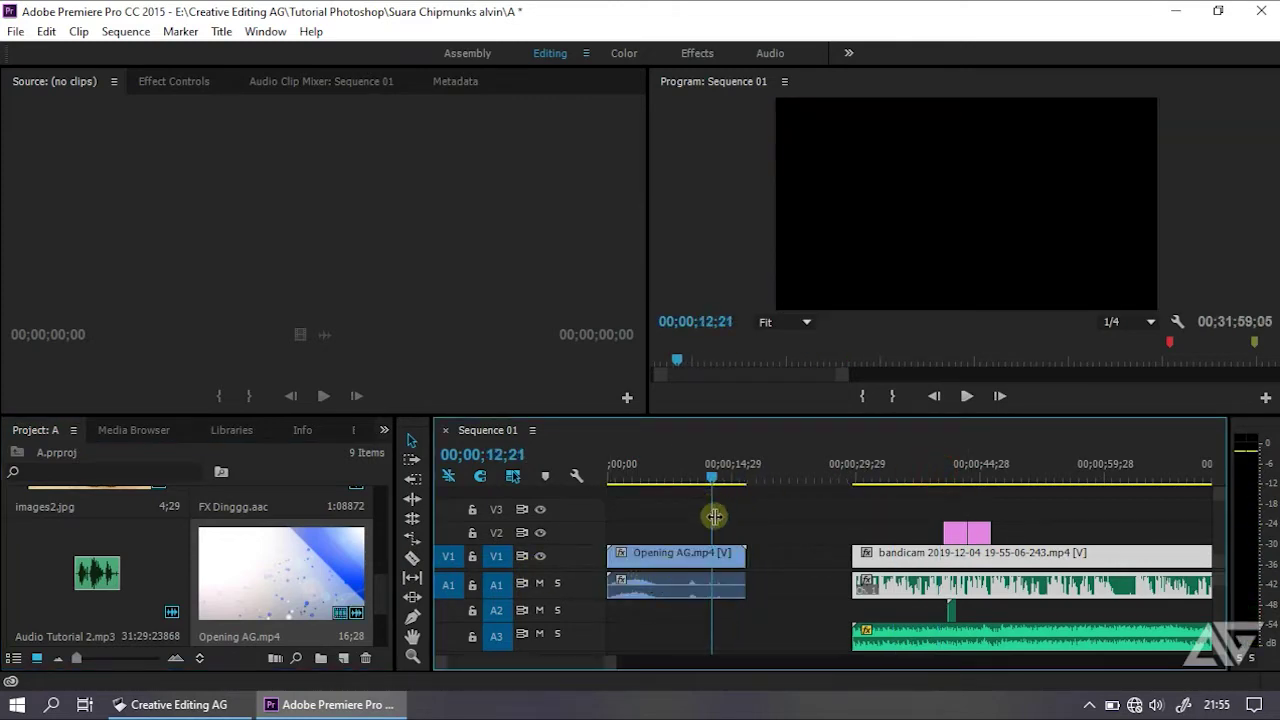
click(700, 560)
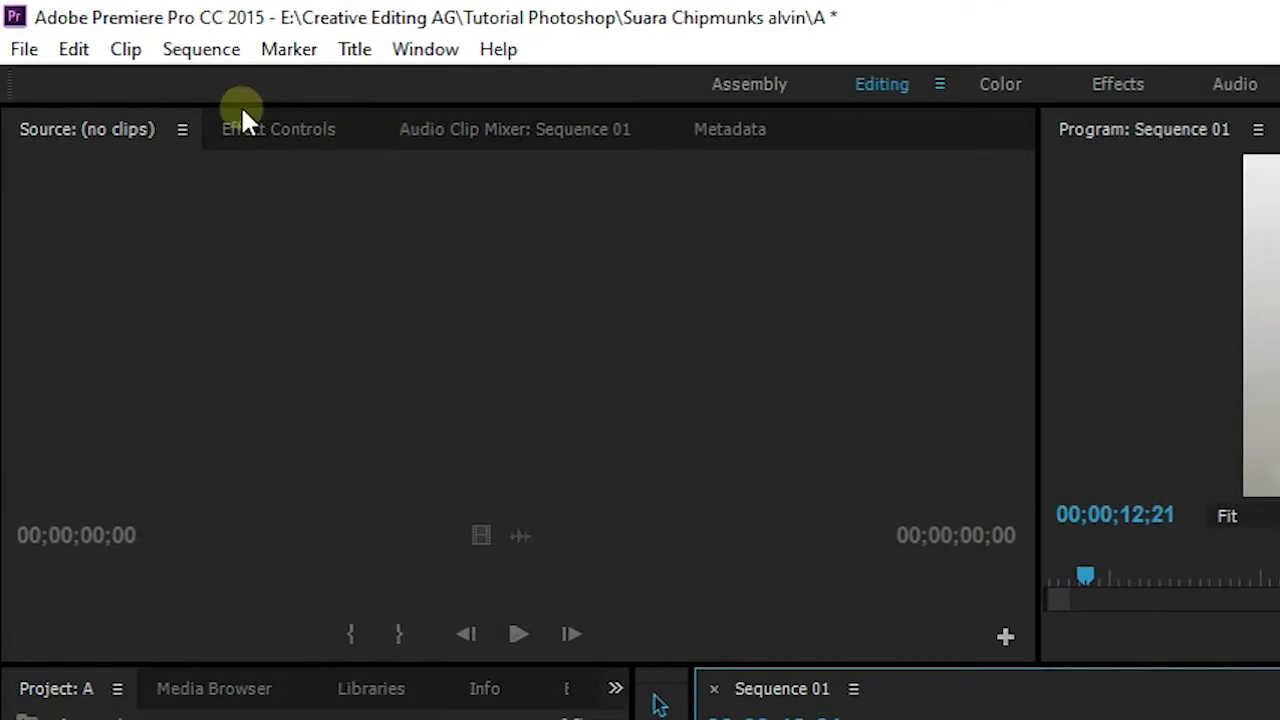
Set the Opening AG clip's Motion Scale to 72 in Effect Controls
click(245, 125)
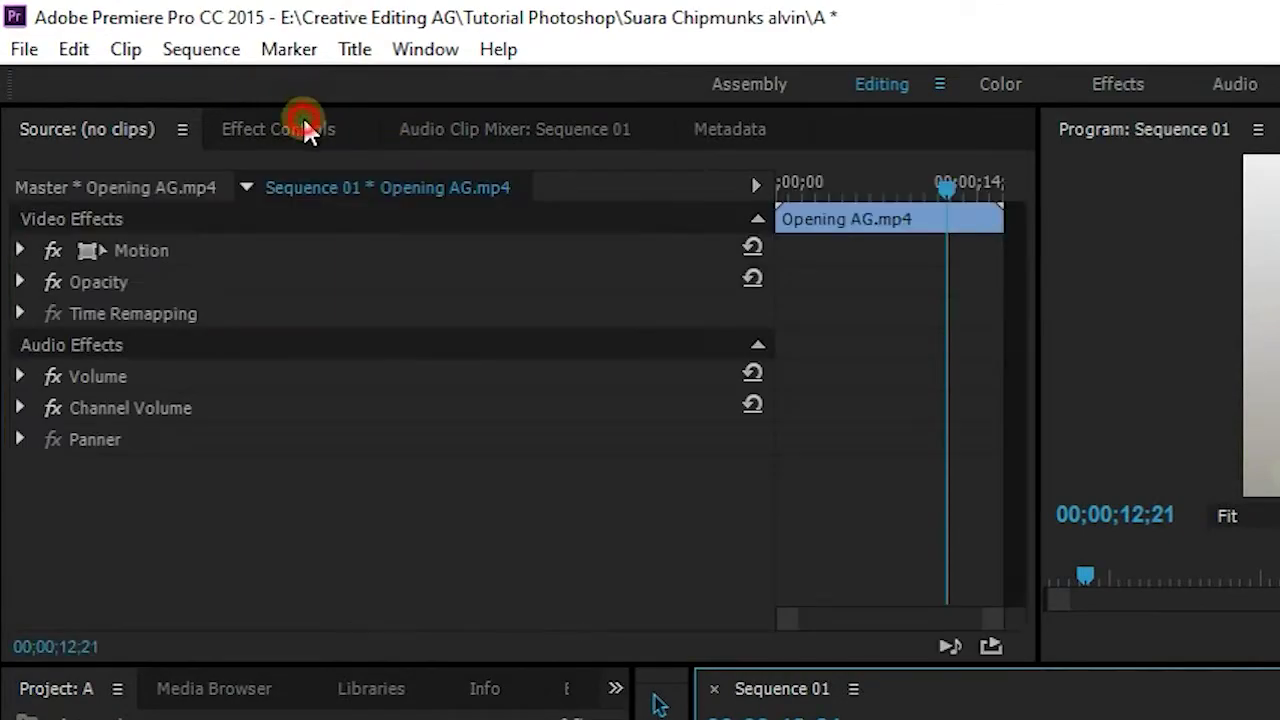
click(20, 251)
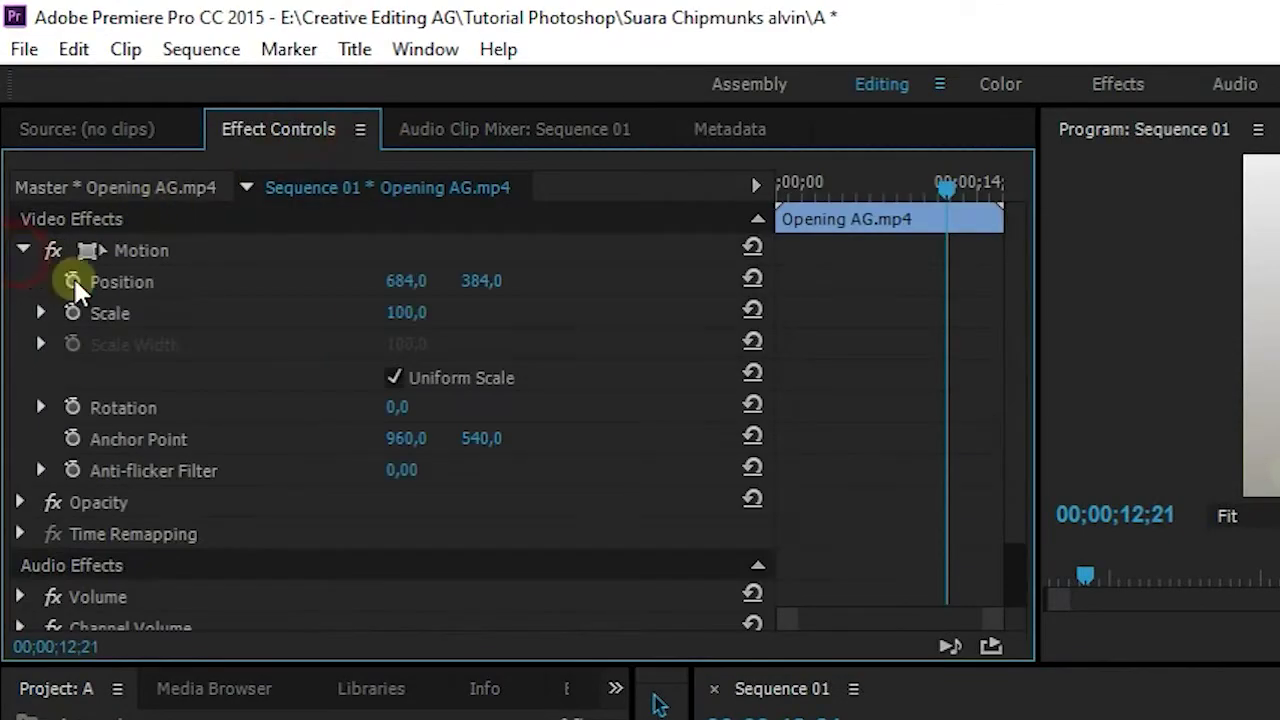
click(416, 314)
text(74)
key(Return)
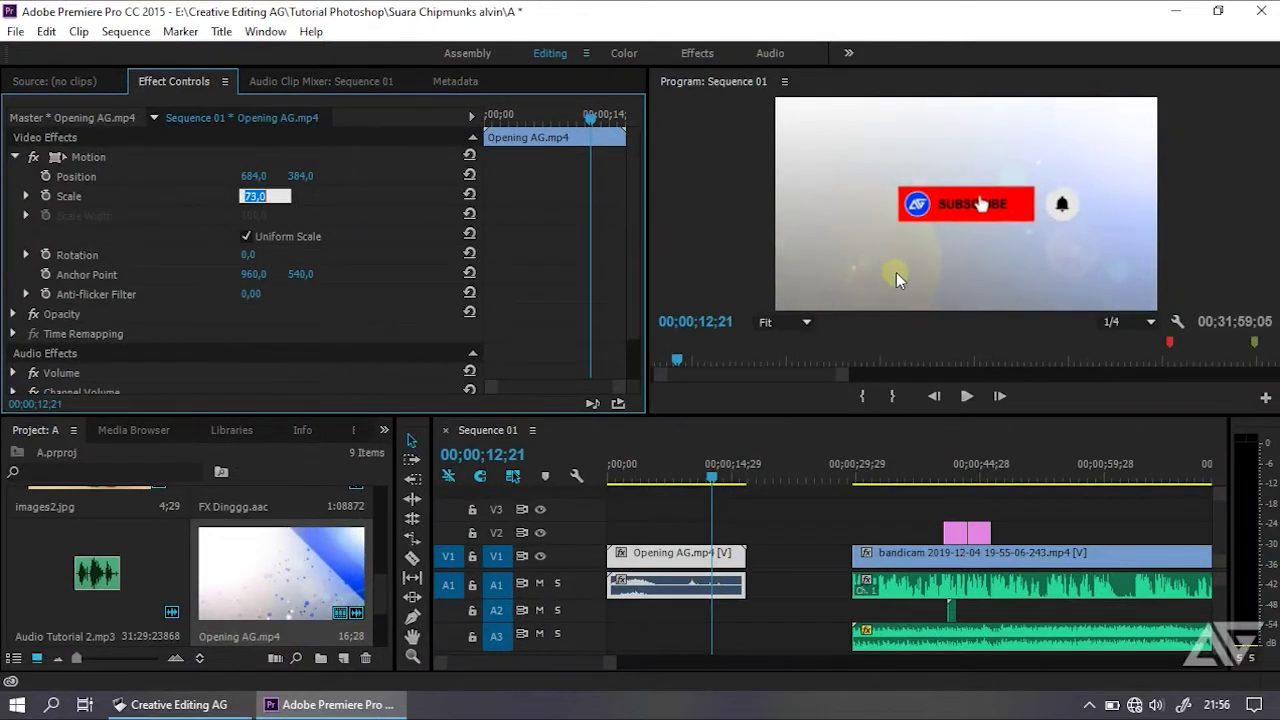
key(Down)
key(Down)
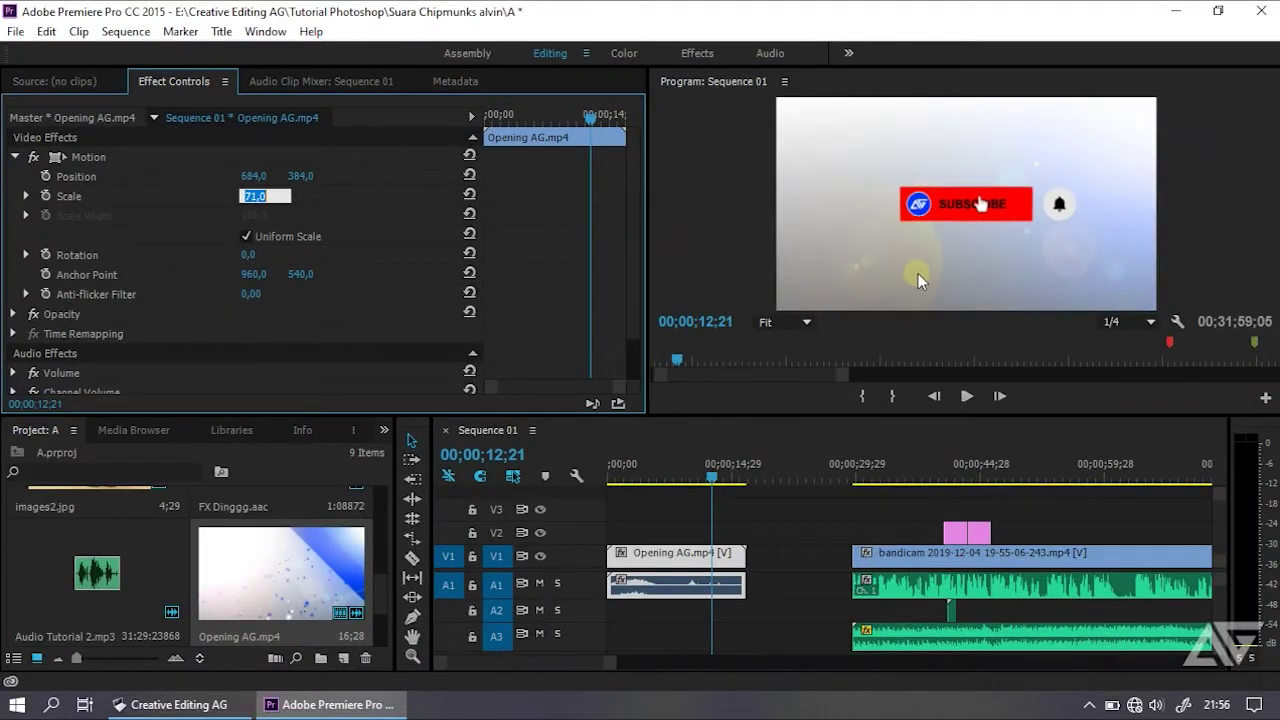
click(913, 277)
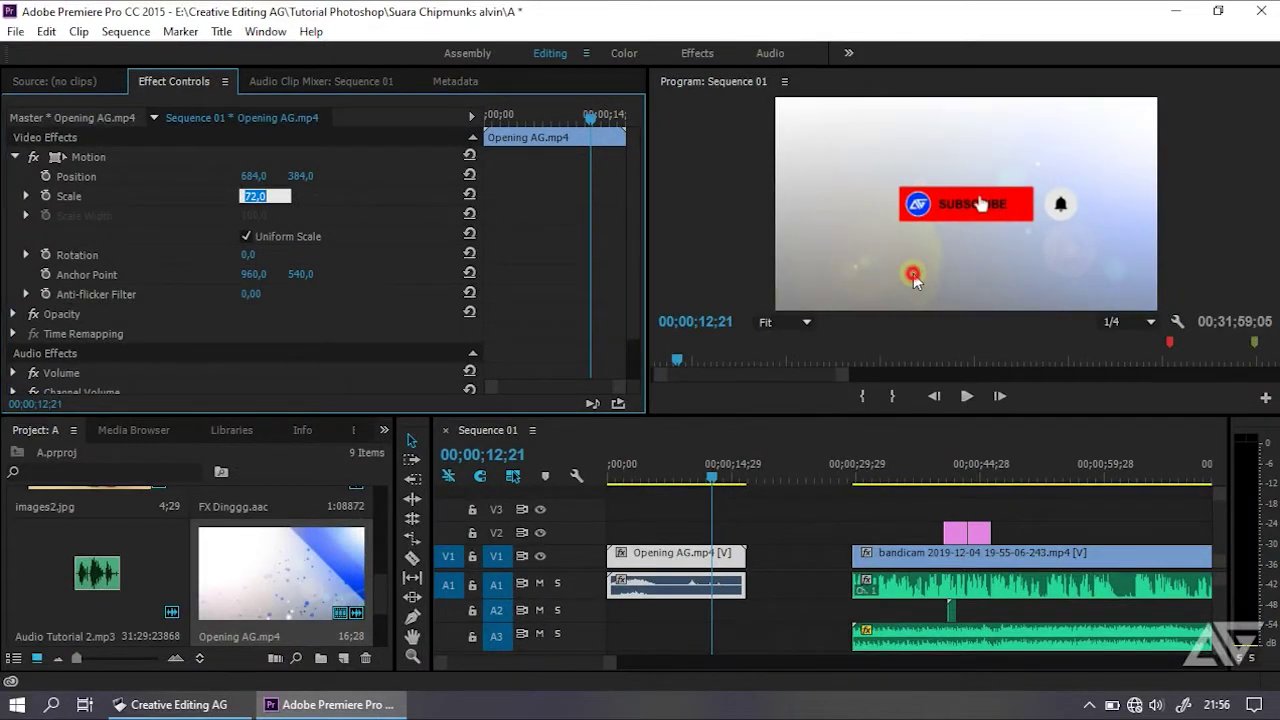
click(796, 545)
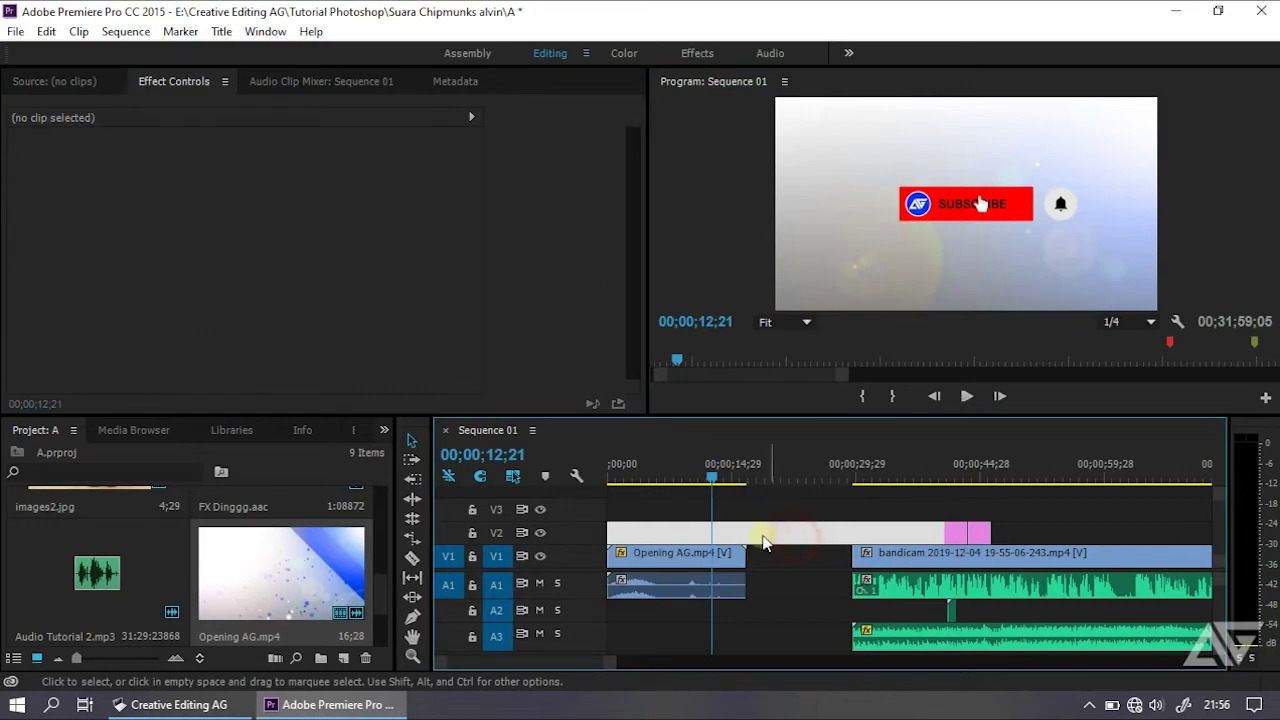
Shift the bandicam video and audio clips about 11 seconds earlier on the timeline
click(772, 590)
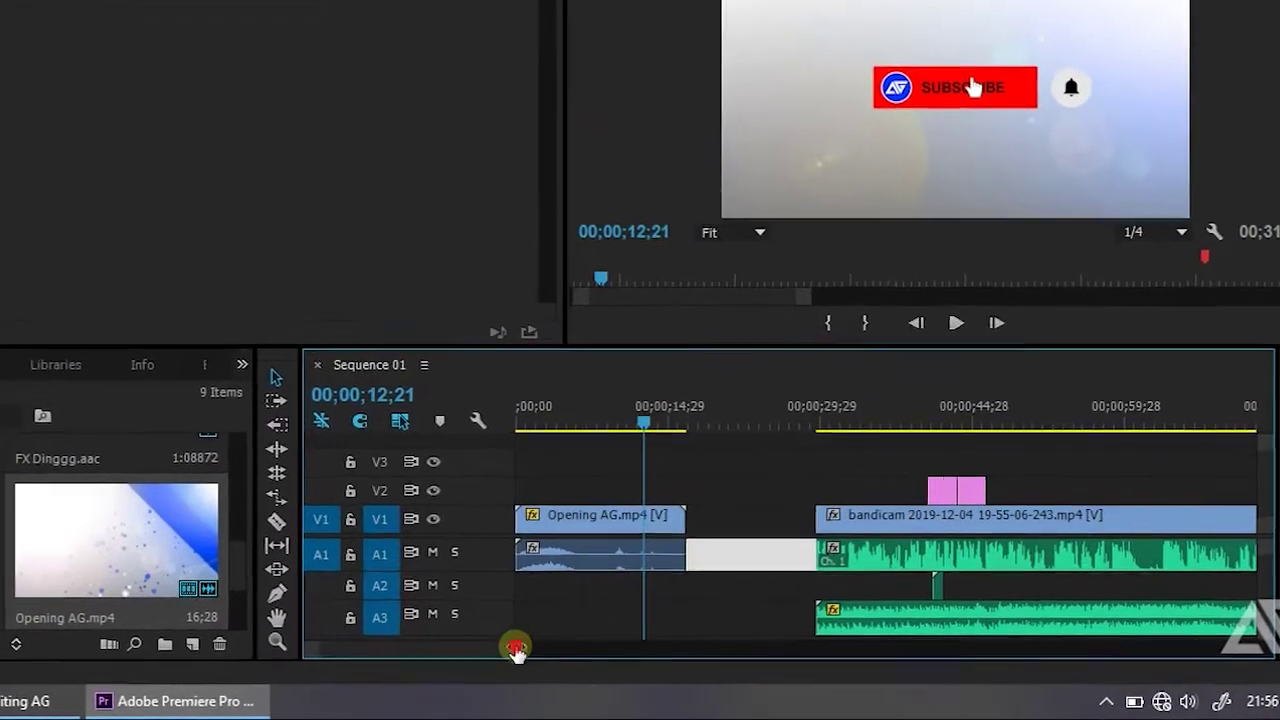
drag(516, 648, 790, 627)
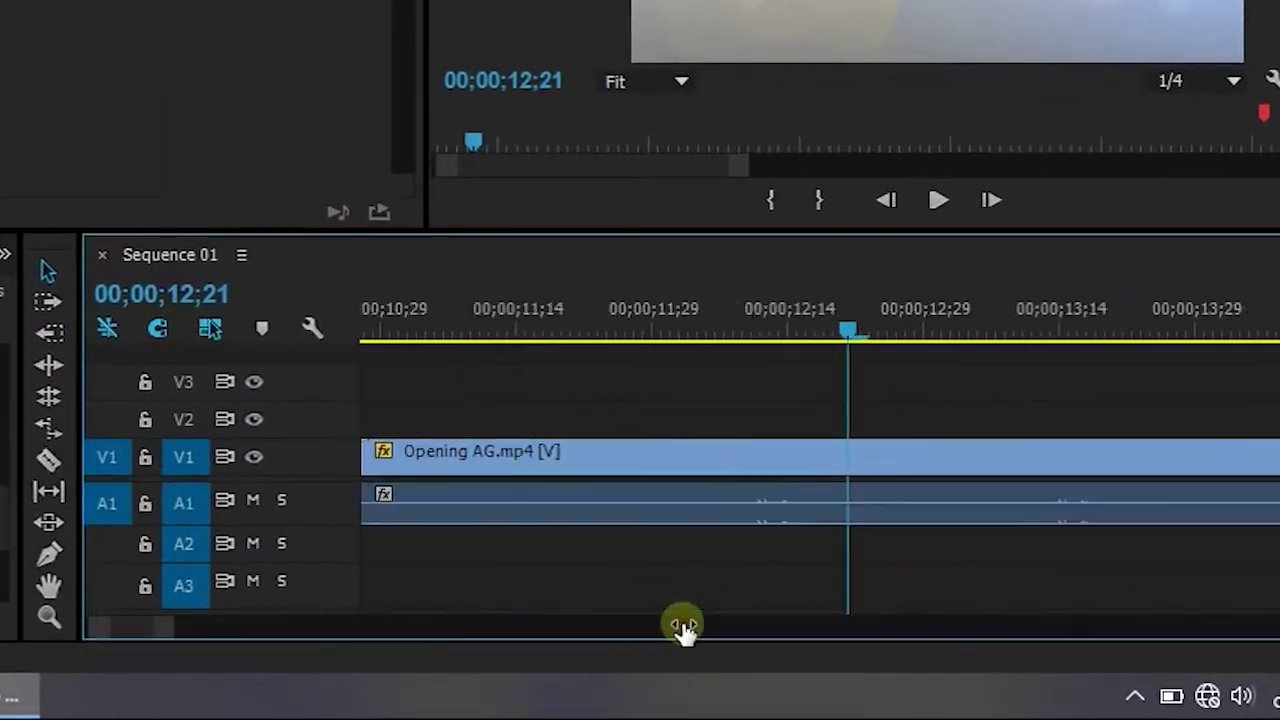
drag(790, 627, 537, 425)
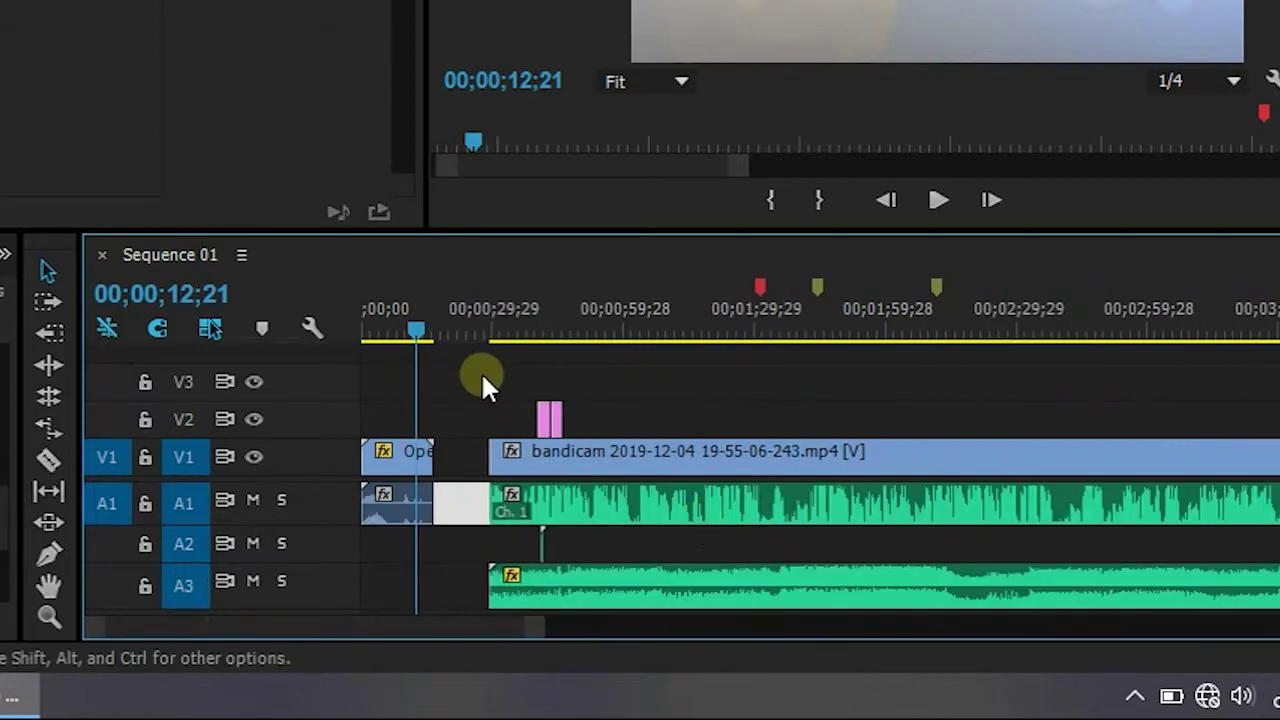
drag(478, 372, 1270, 615)
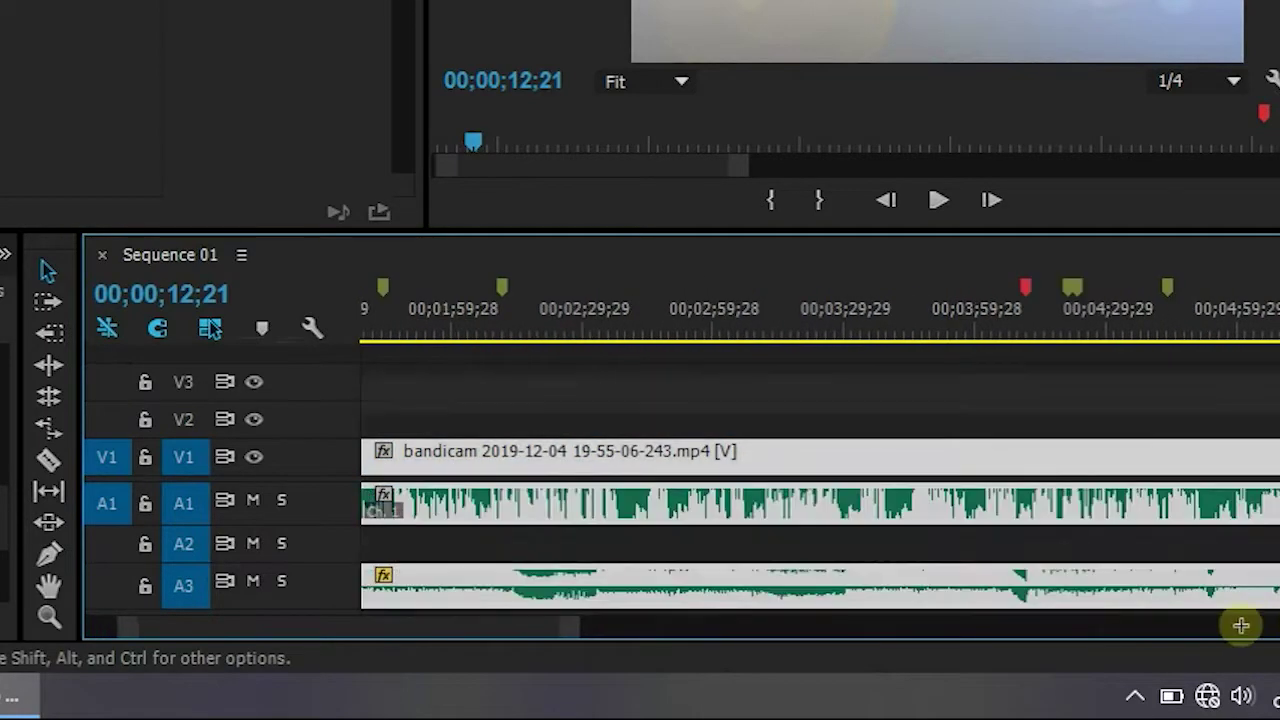
drag(1270, 615, 634, 606)
drag(511, 623, 224, 629)
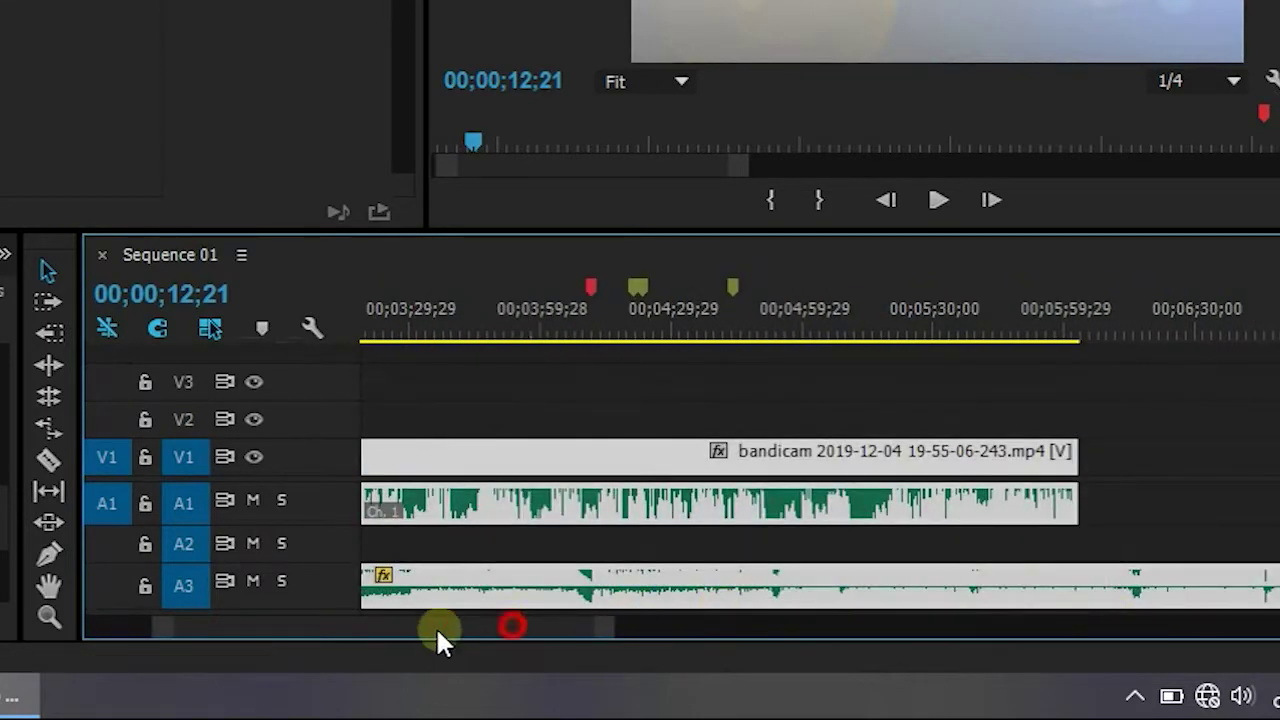
drag(545, 632, 449, 630)
drag(929, 486, 722, 478)
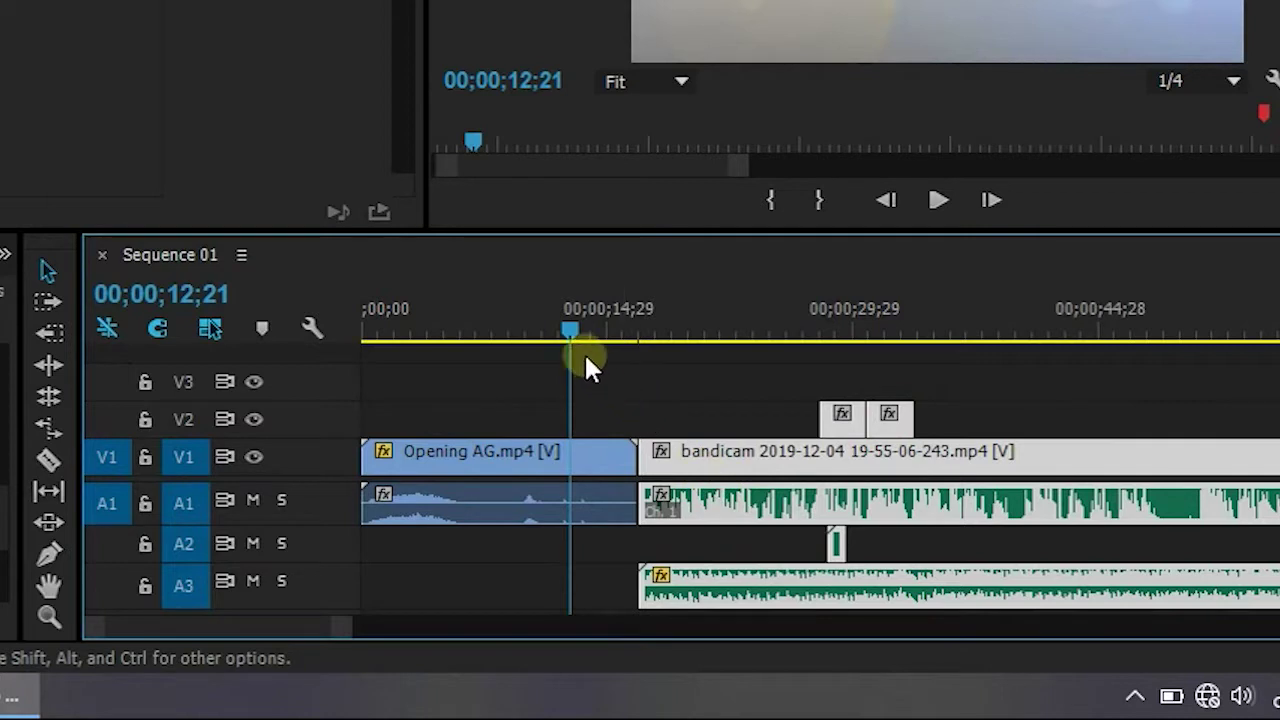
Snap the bandicam clip flush against Opening AG's end, around 00;00;16;27
drag(569, 332, 635, 348)
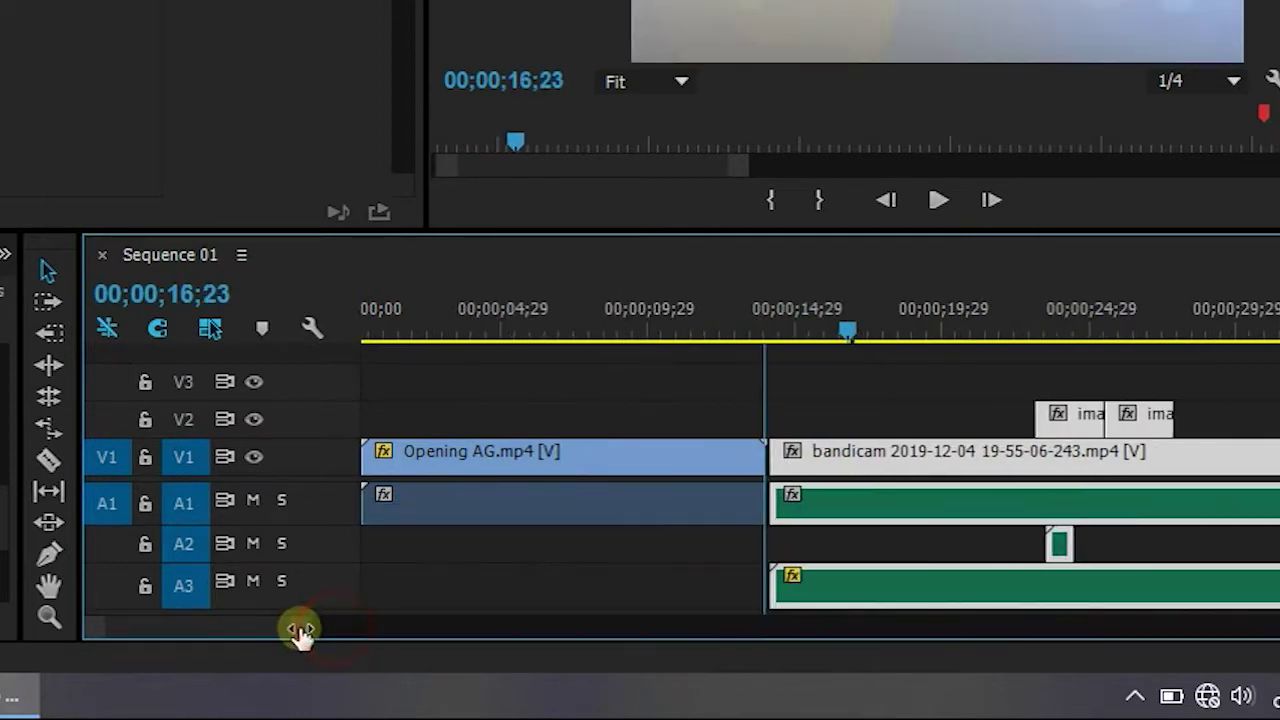
drag(336, 635, 240, 632)
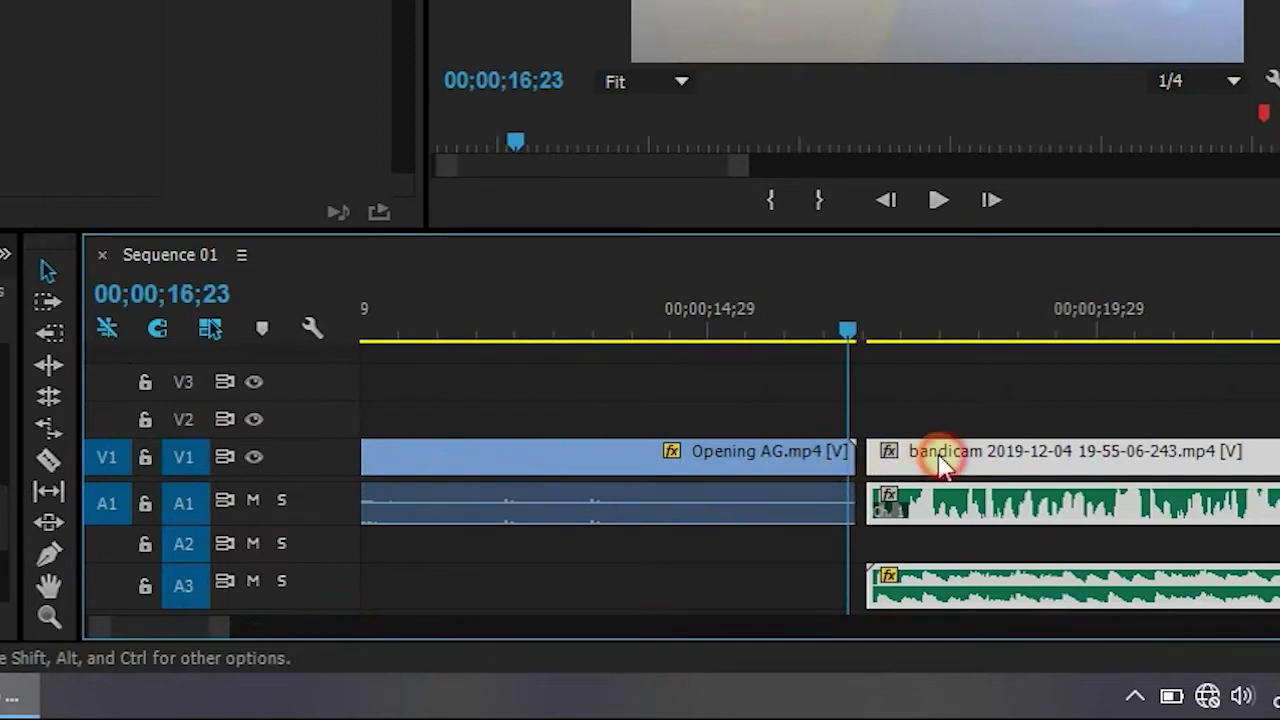
drag(940, 462, 929, 462)
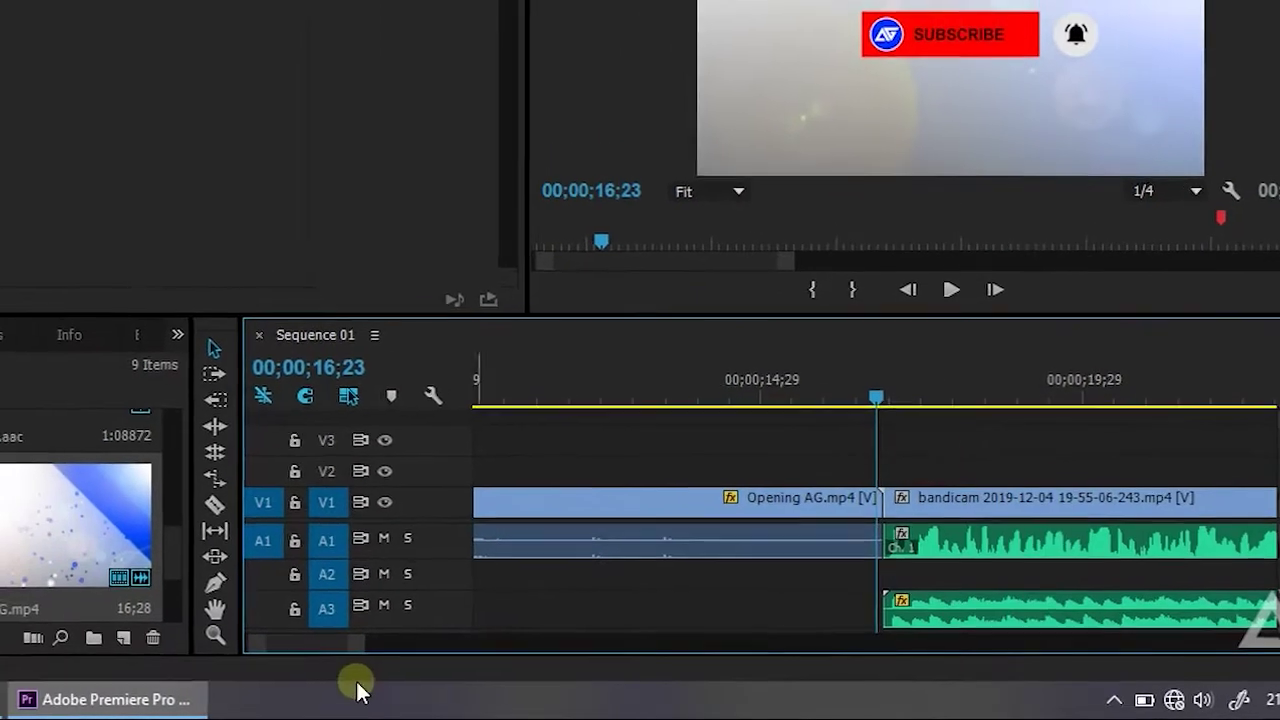
mouse_move(362, 643)
mouse_down()
mouse_move(660, 665)
mouse_move(651, 672)
mouse_up()
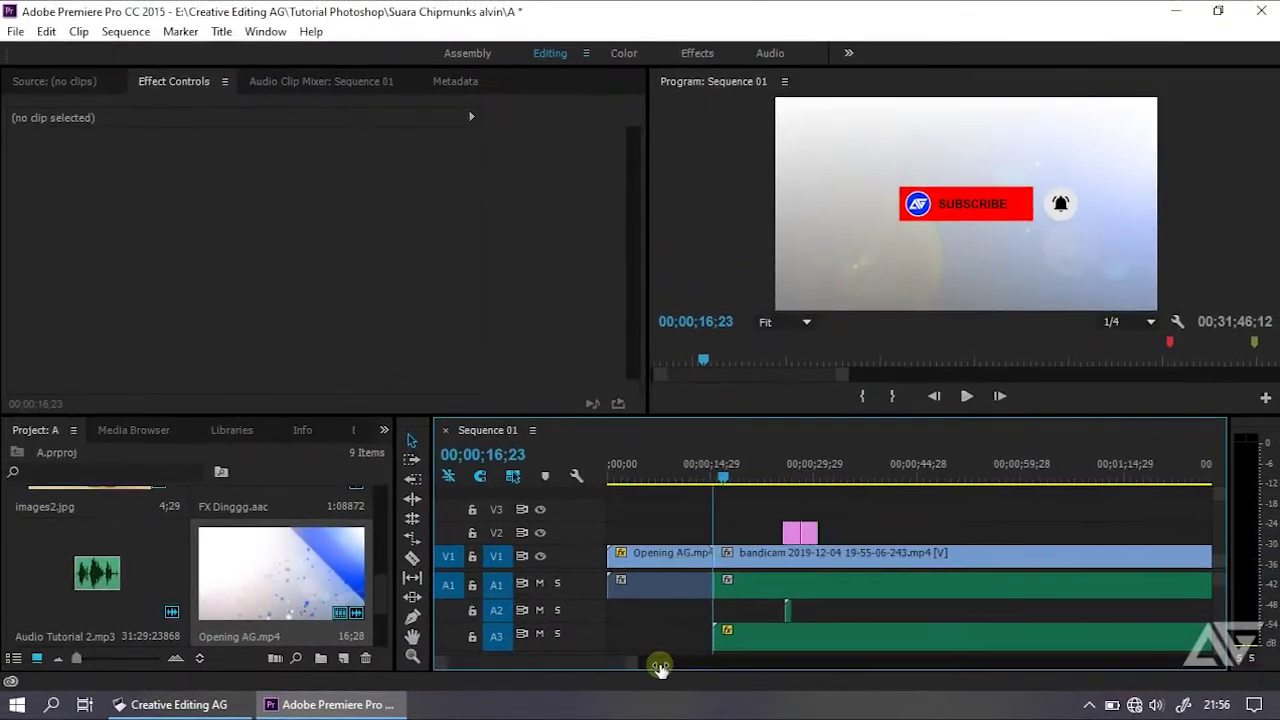
Play back the sequence with the system volume raised, then stop playback
key(space)
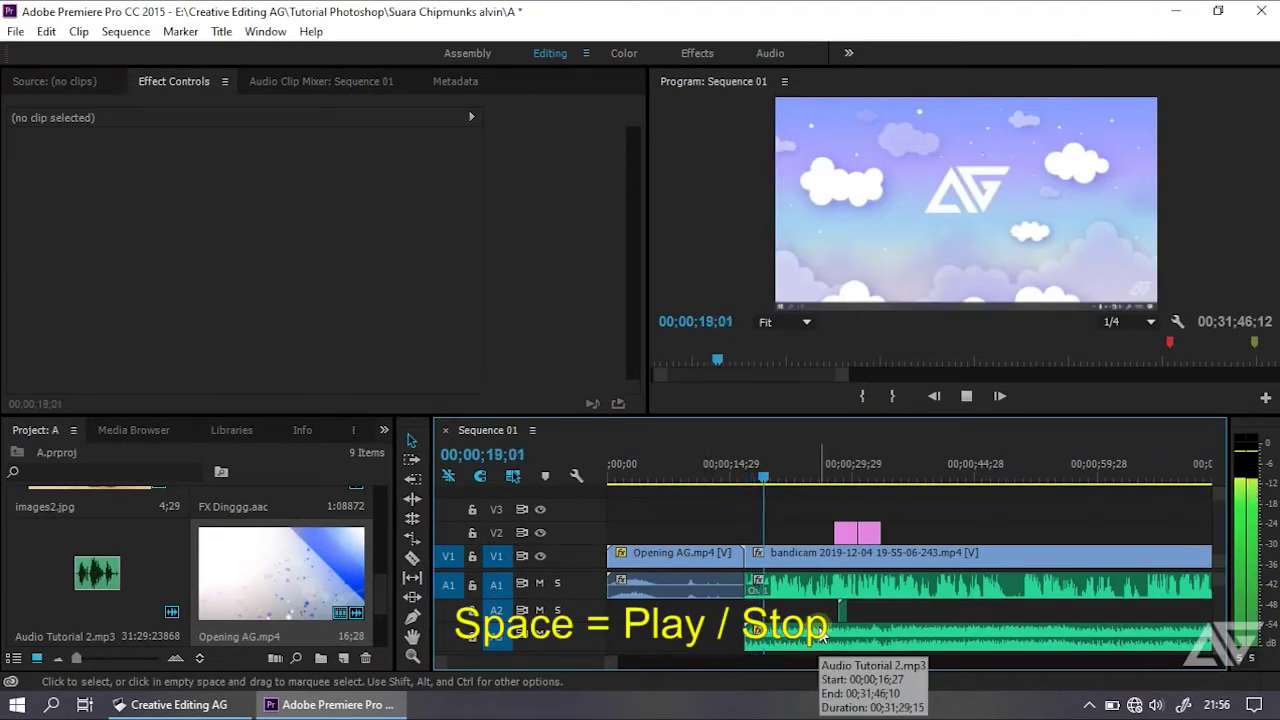
key(XF86AudioLowerVolume)
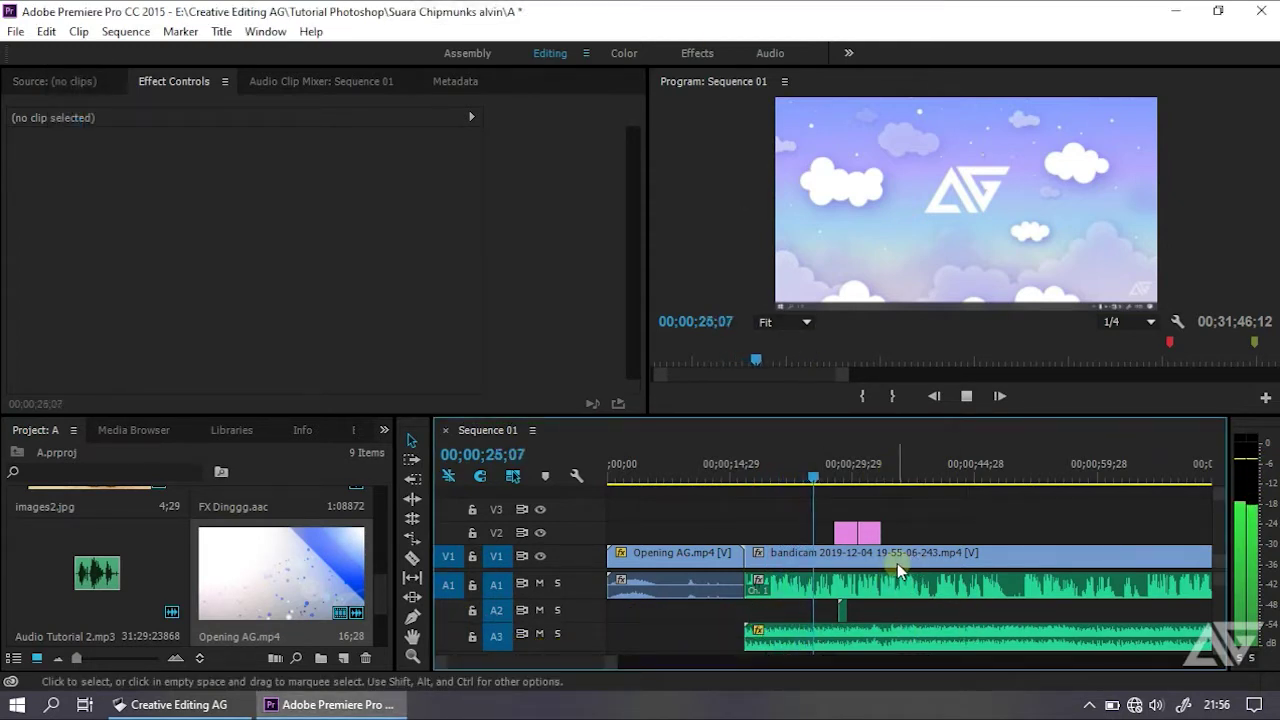
key(XF86AudioRaiseVolume)
key(XF86AudioRaiseVolume)
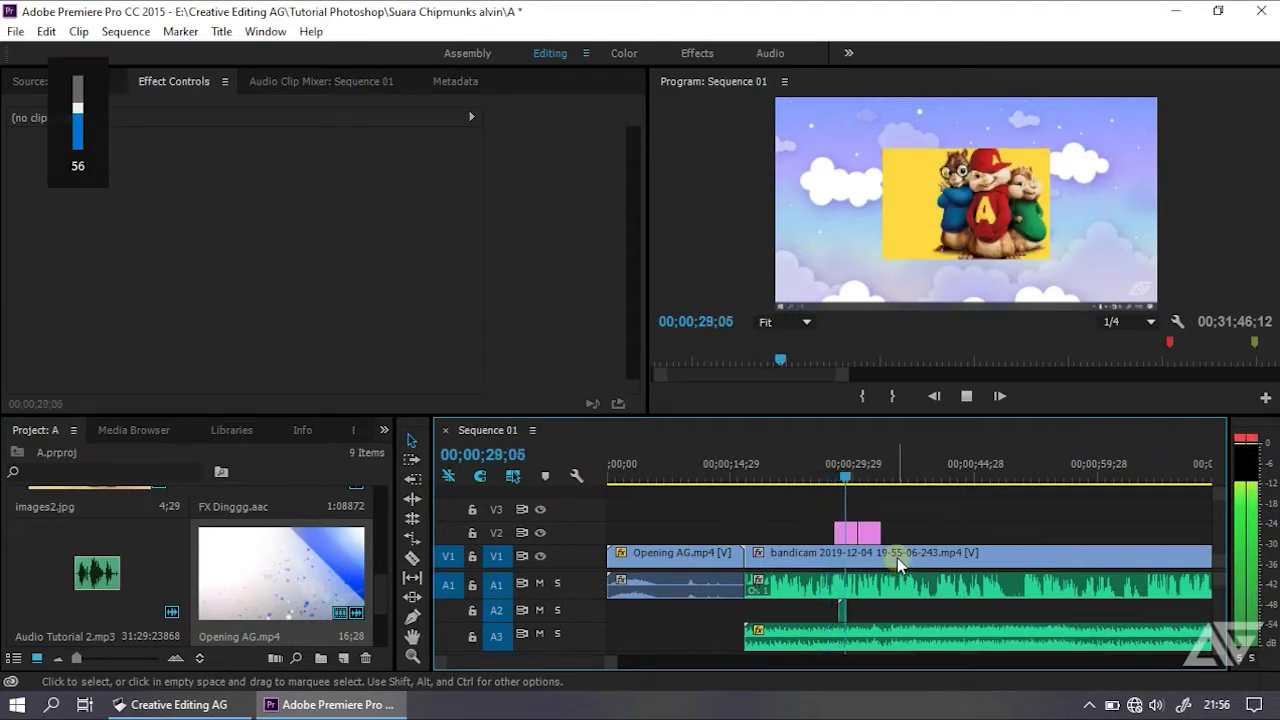
key(space)
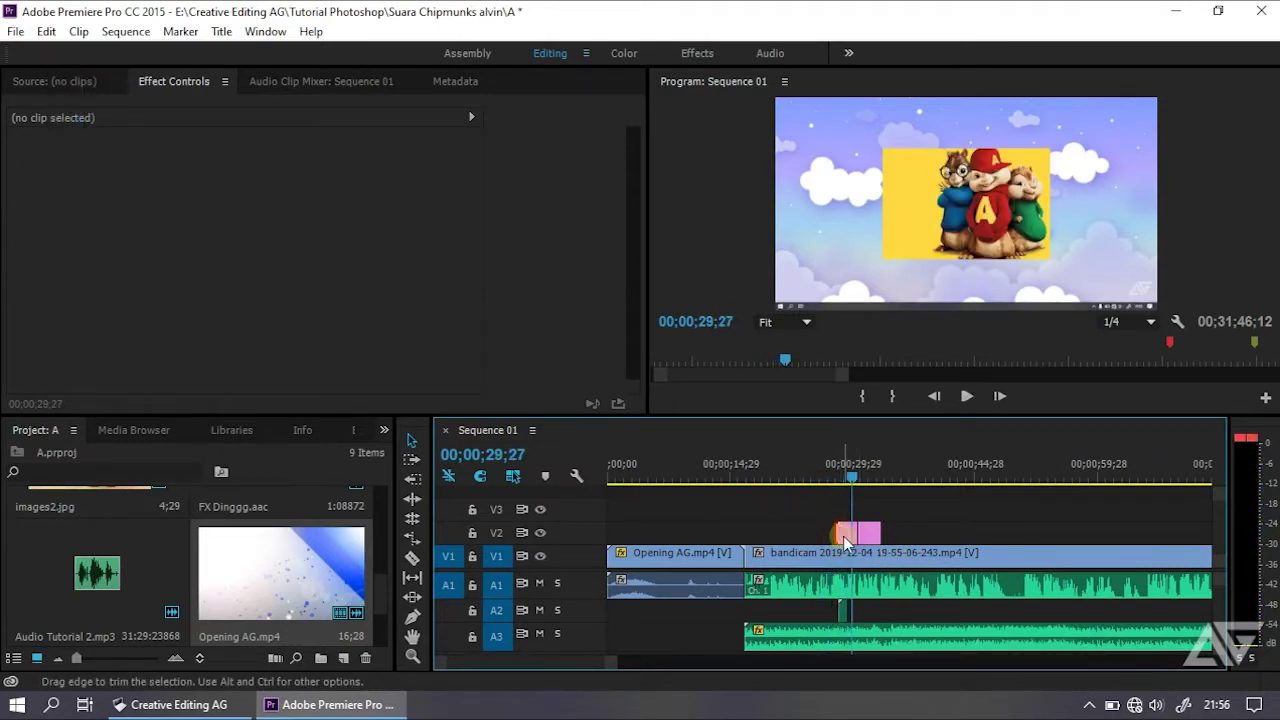
Select the images.jpg clip on V2 and expand its Motion properties
click(843, 536)
drag(603, 665, 588, 668)
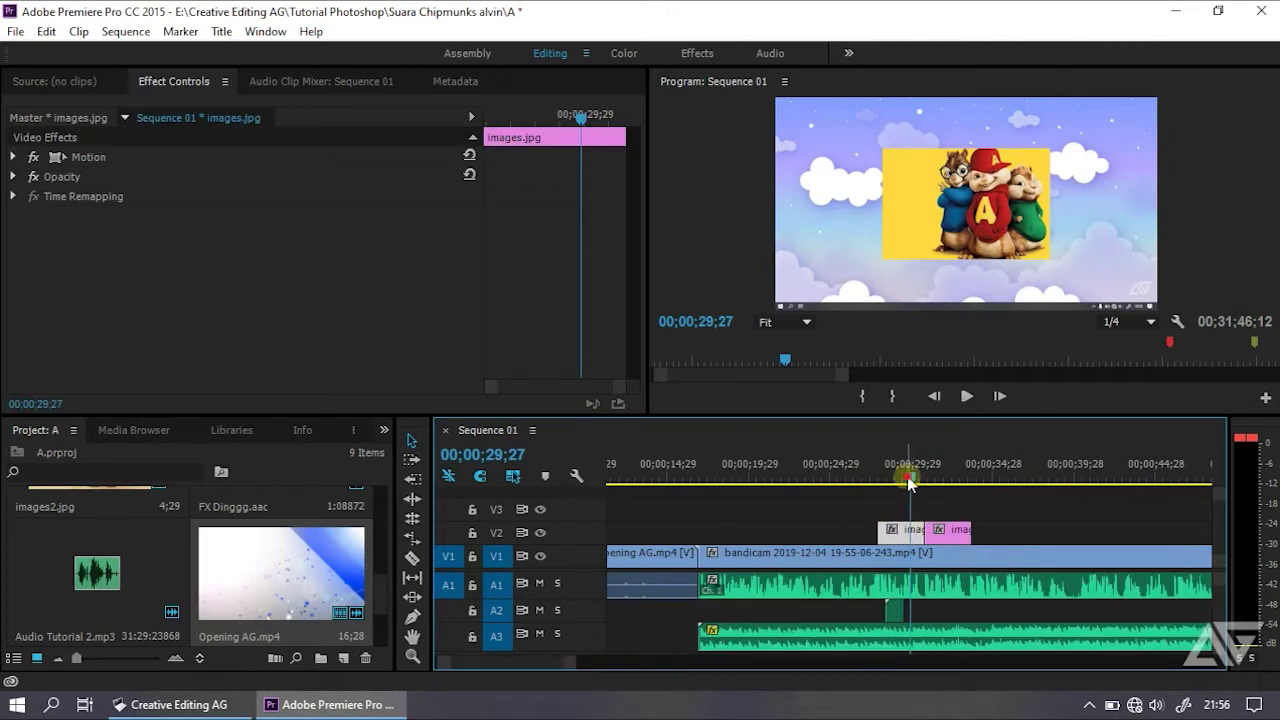
drag(907, 476, 887, 478)
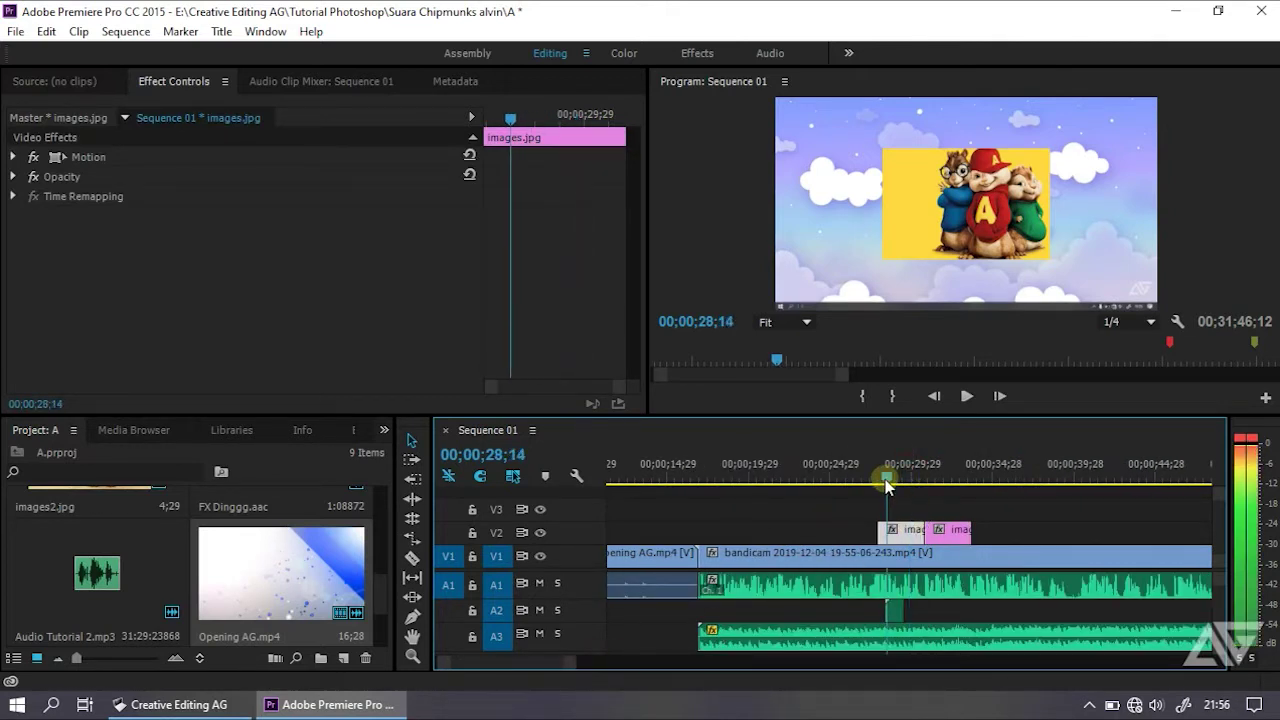
click(14, 157)
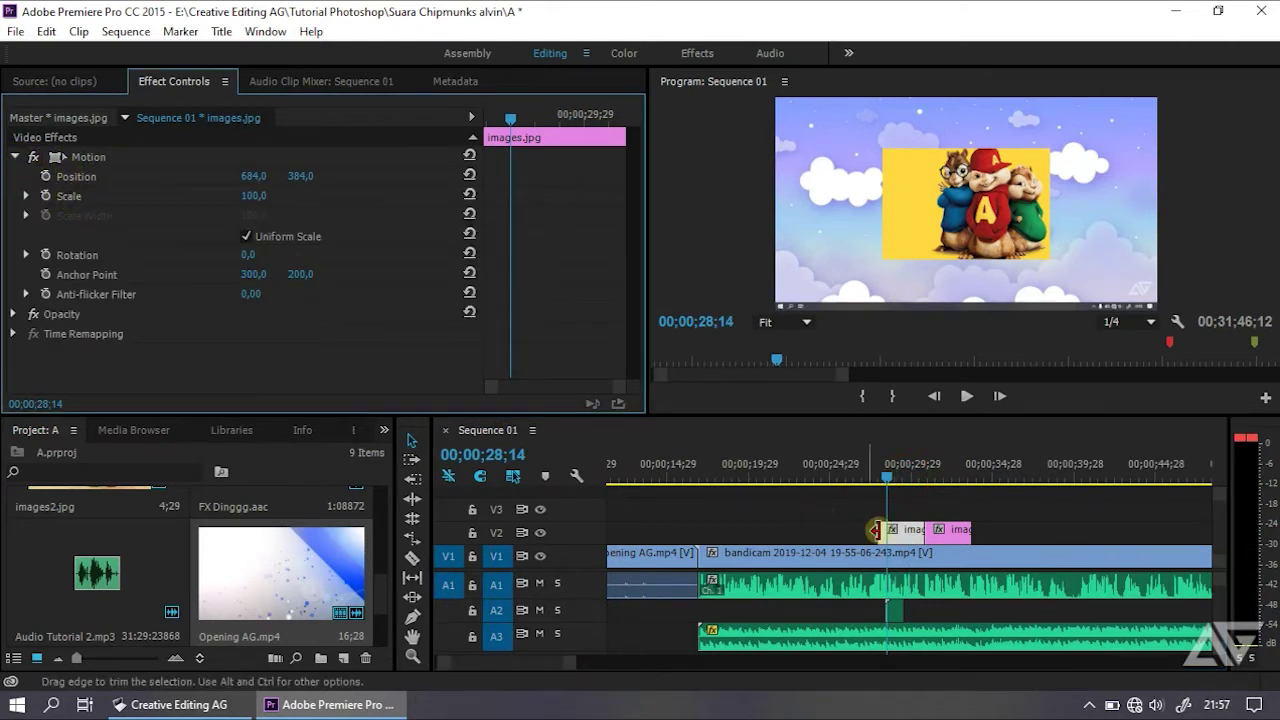
Trial-drag the image's Position, undo it, and park the playhead at the clip start
click(251, 178)
drag(251, 181, 546, 181)
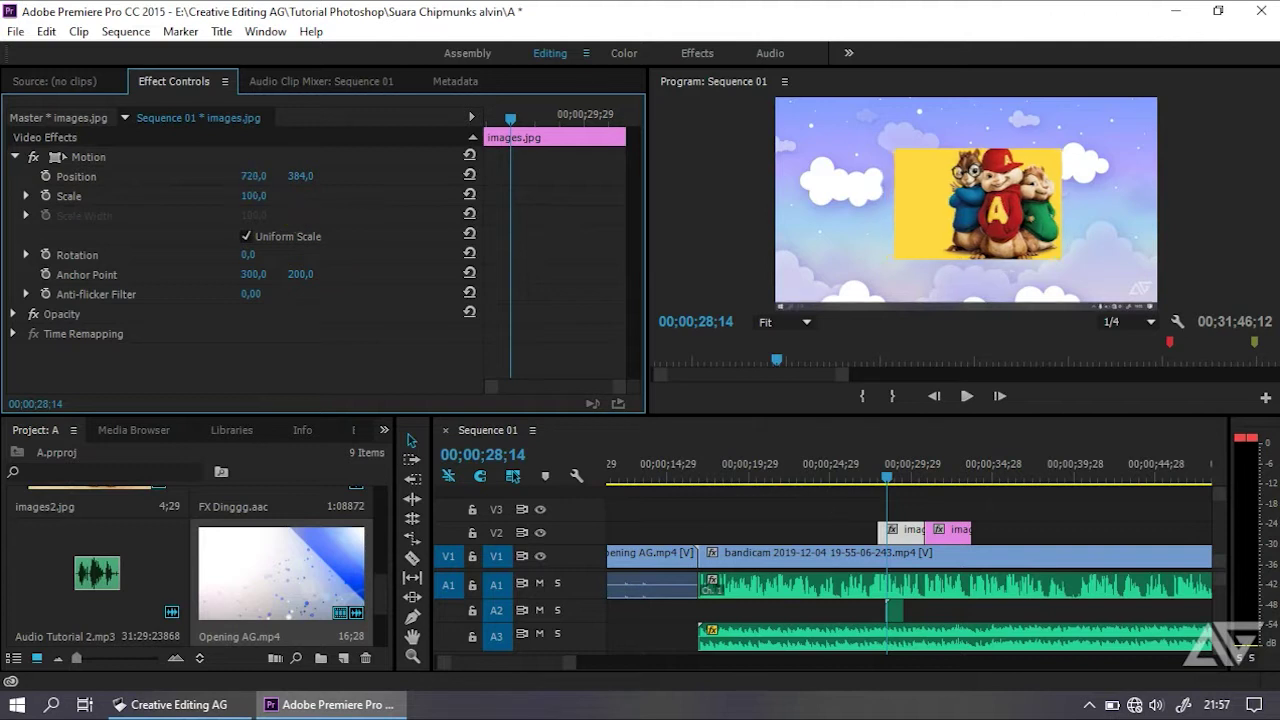
drag(251, 176, 165, 176)
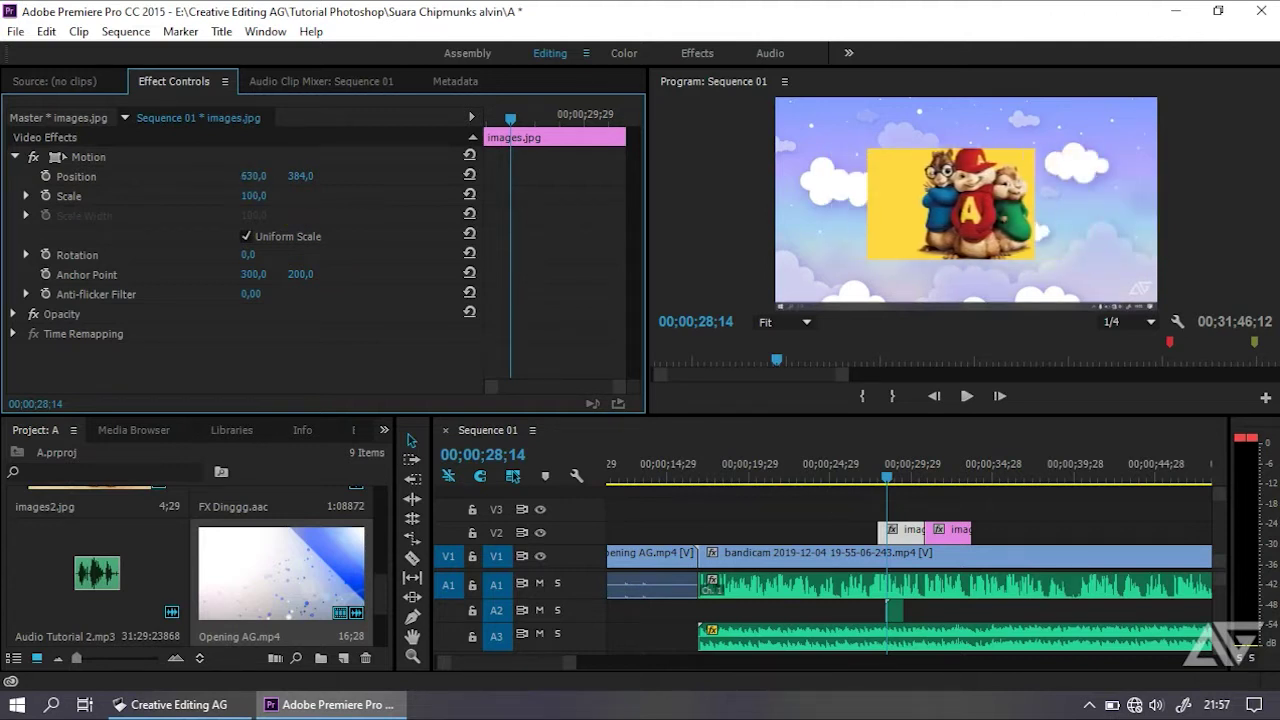
drag(300, 176, 382, 177)
drag(255, 196, 313, 196)
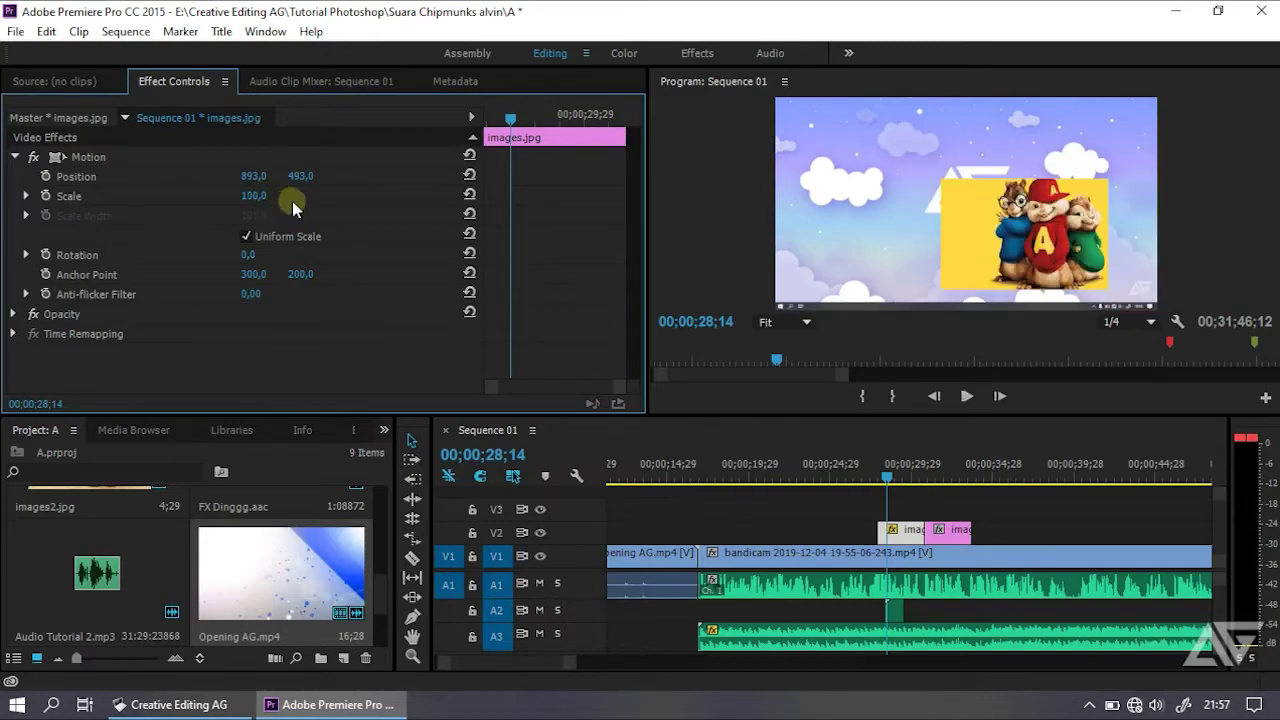
key(ctrl+z)
key(ctrl+z)
key(ctrl+z)
key(ctrl+z)
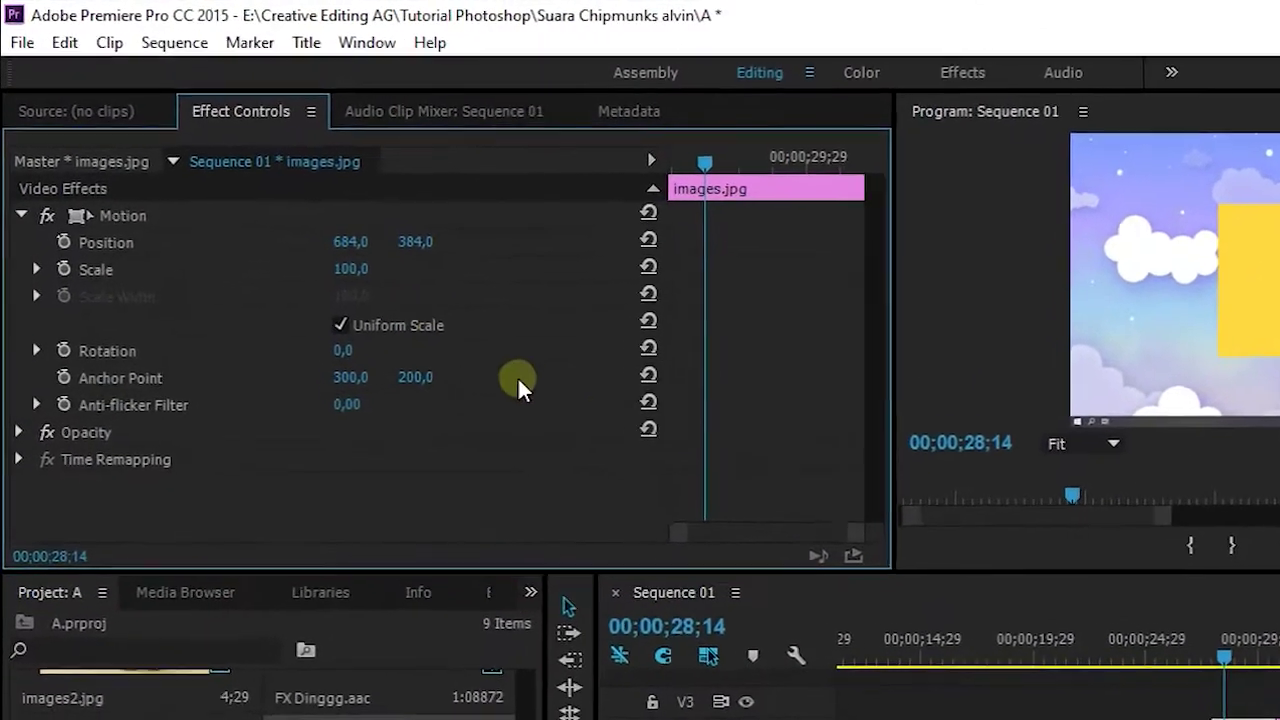
drag(705, 157, 695, 164)
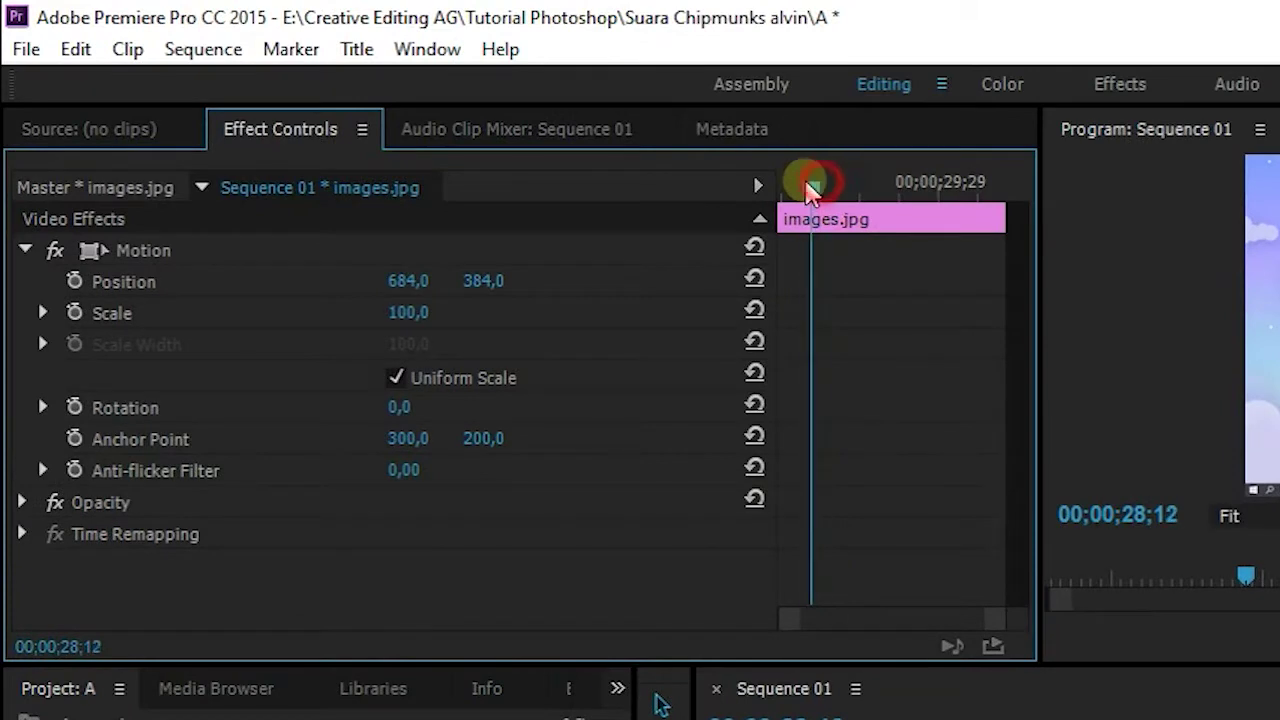
mouse_move(811, 187)
mouse_down()
mouse_move(840, 190)
mouse_move(766, 186)
mouse_up()
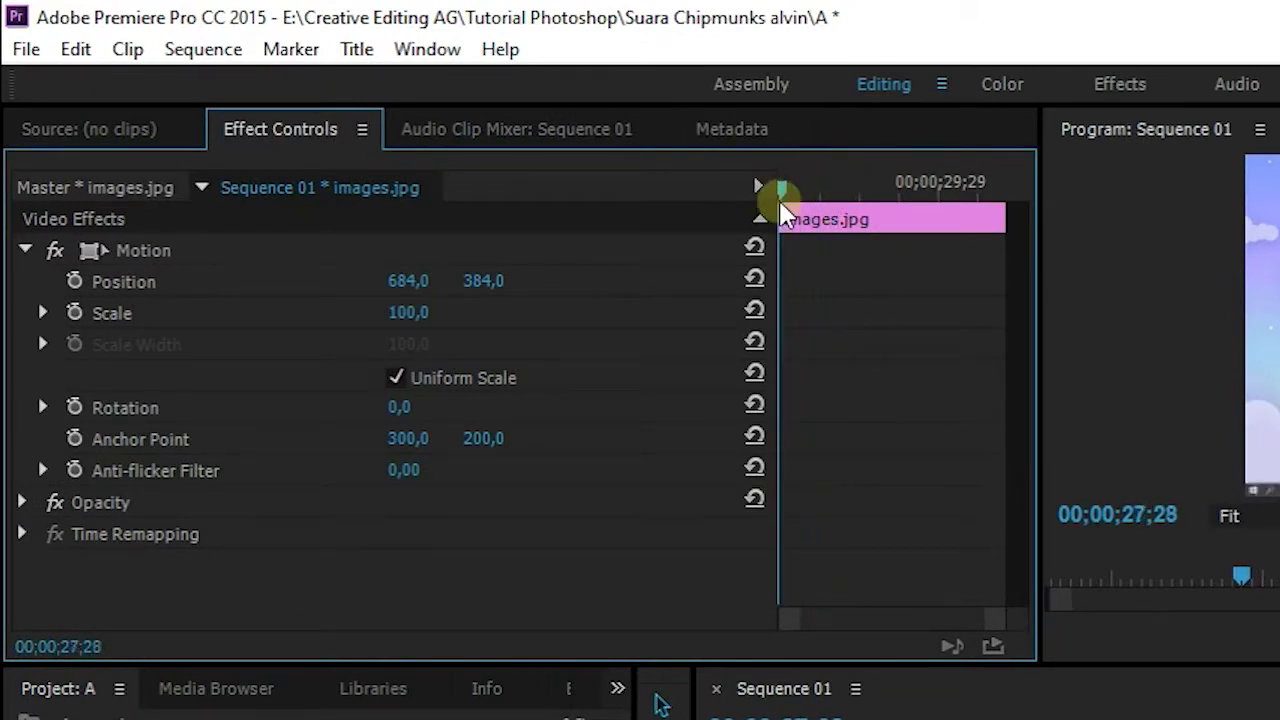
Enable Position animation and add Position and Scale keyframes just inside images.jpg
click(76, 282)
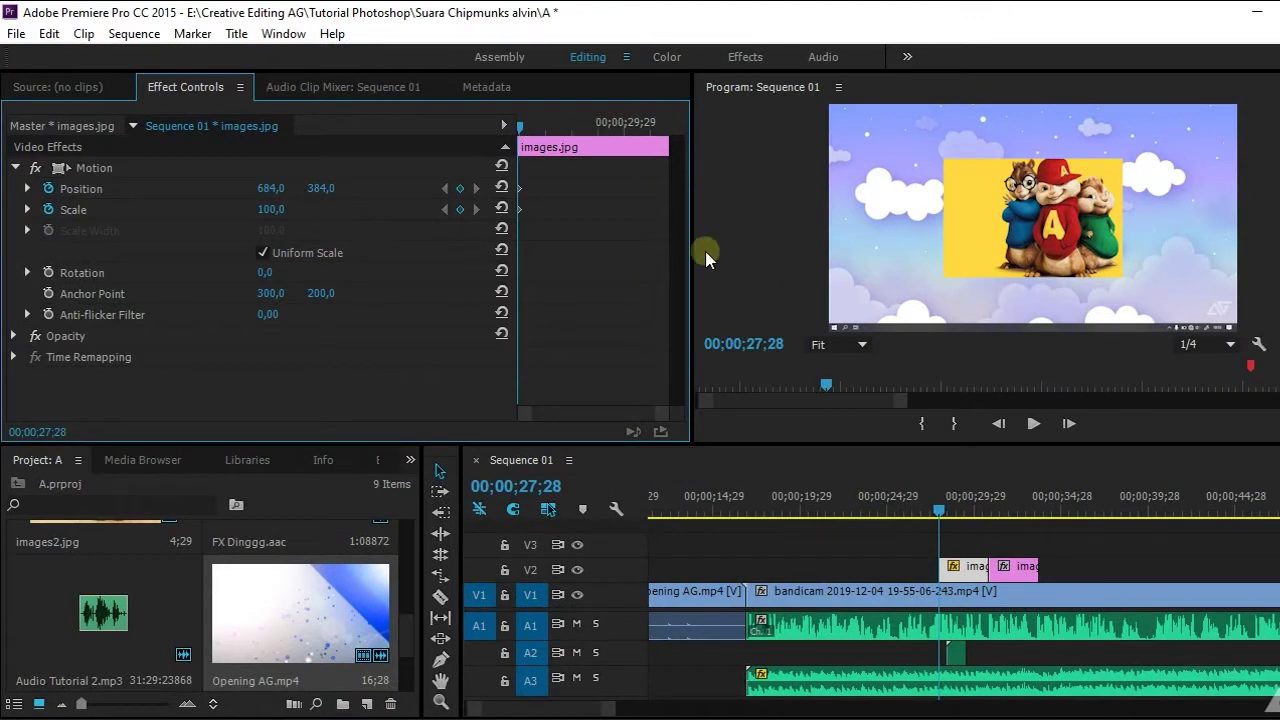
drag(521, 131, 546, 141)
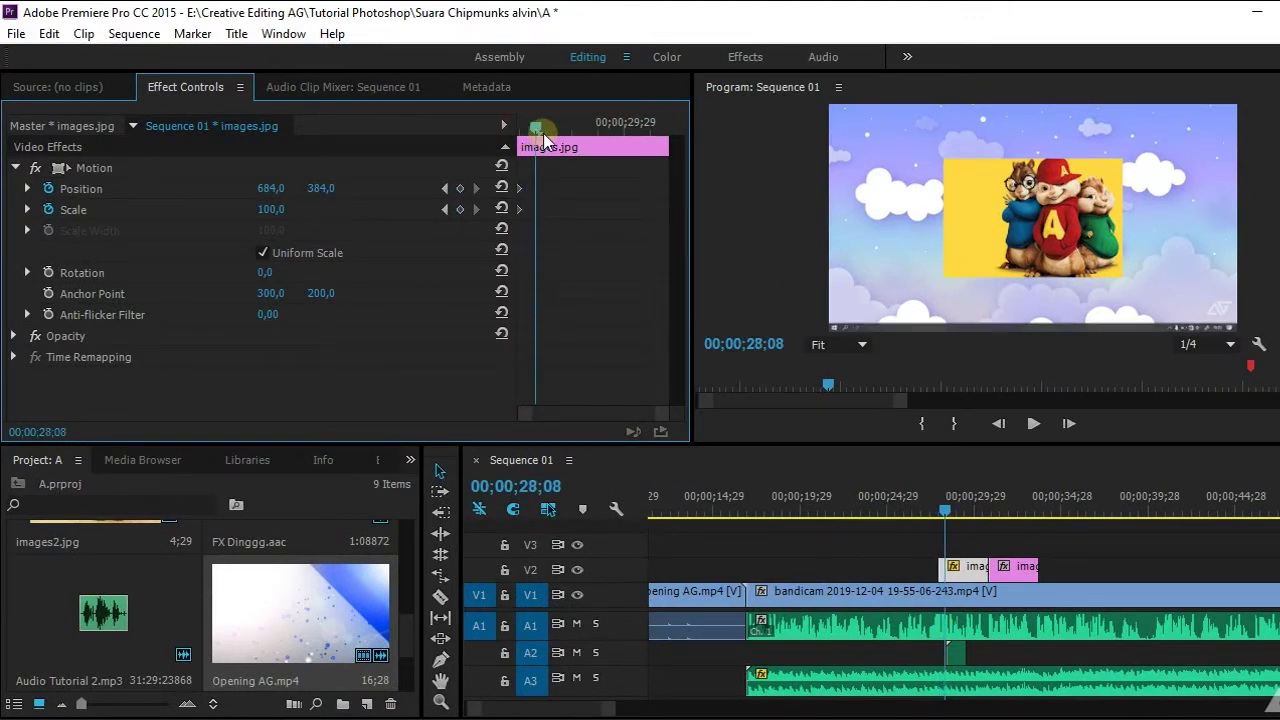
drag(542, 144, 540, 142)
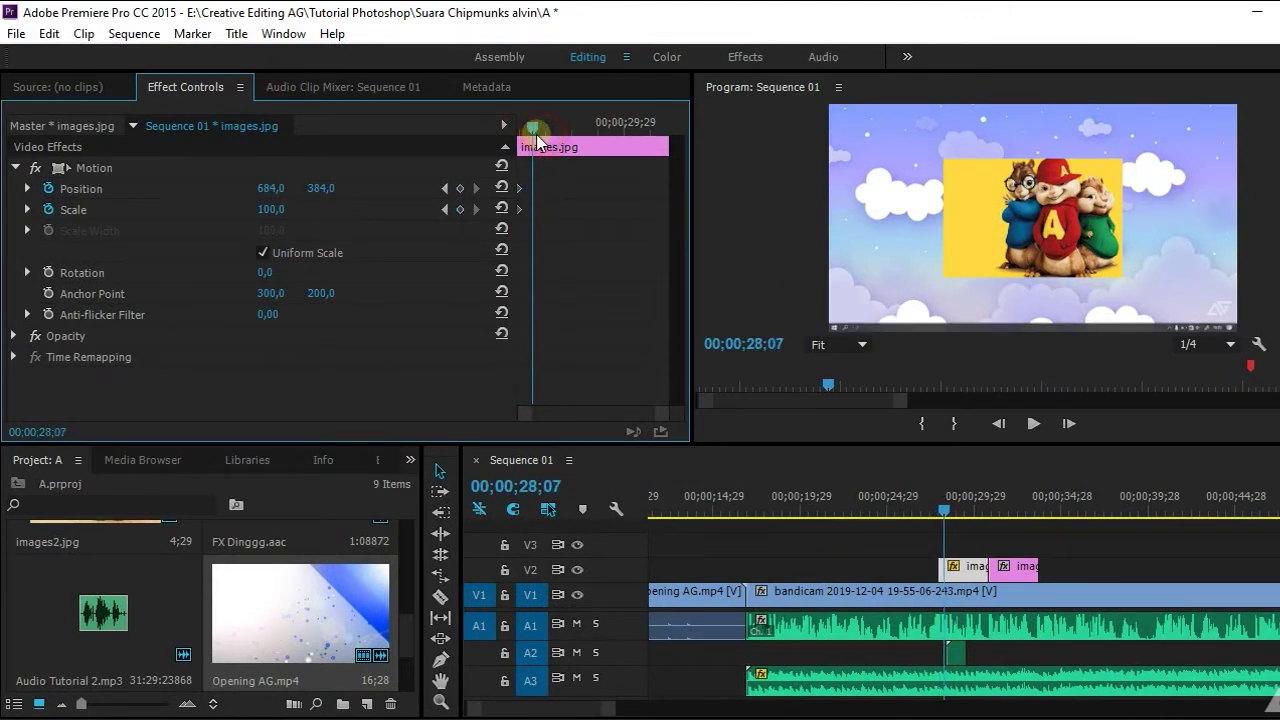
click(460, 189)
click(460, 209)
Return to the clip-start keyframe and begin shrinking the image's Scale
click(445, 188)
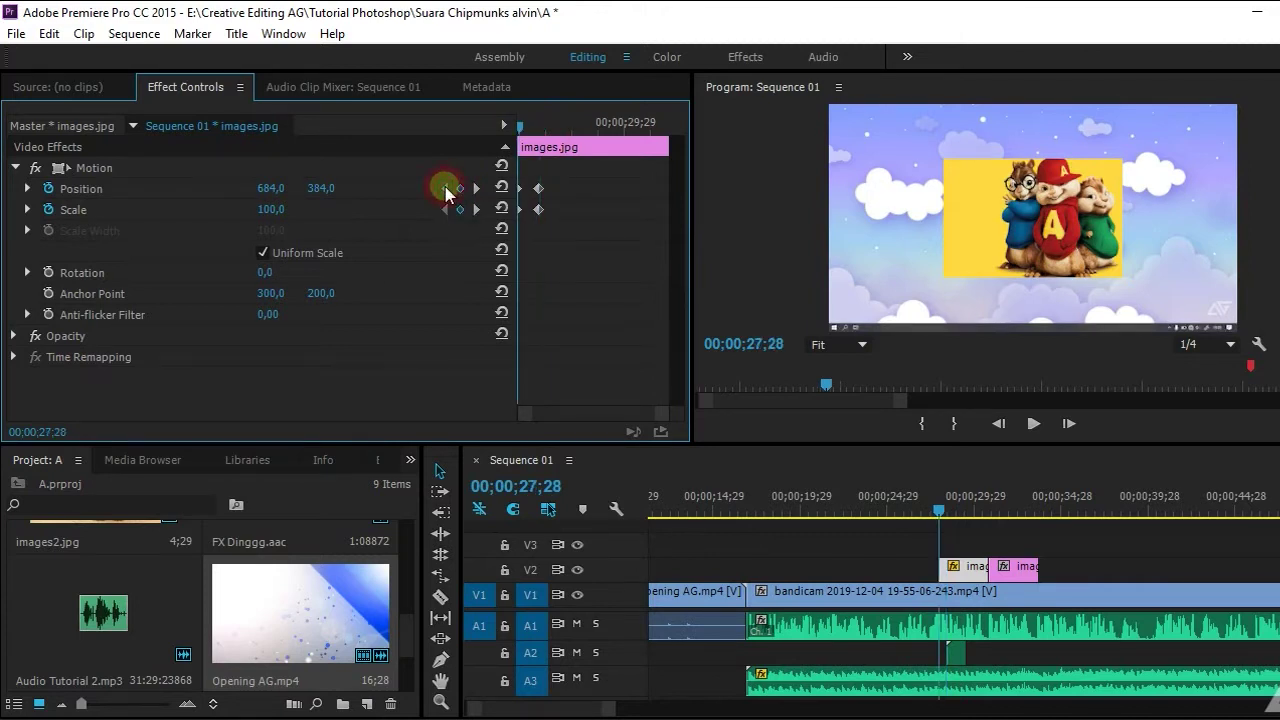
click(281, 207)
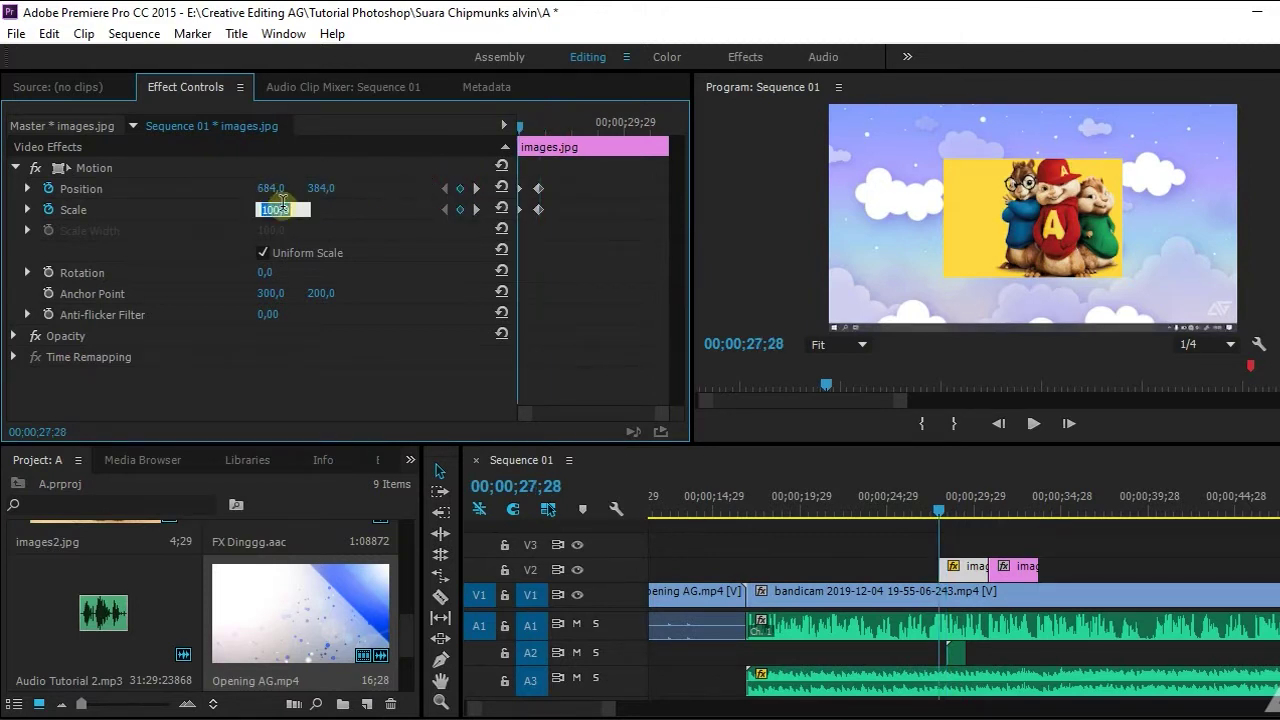
click(349, 199)
mouse_move(270, 220)
mouse_down()
mouse_move(258, 216)
mouse_move(283, 209)
mouse_up()
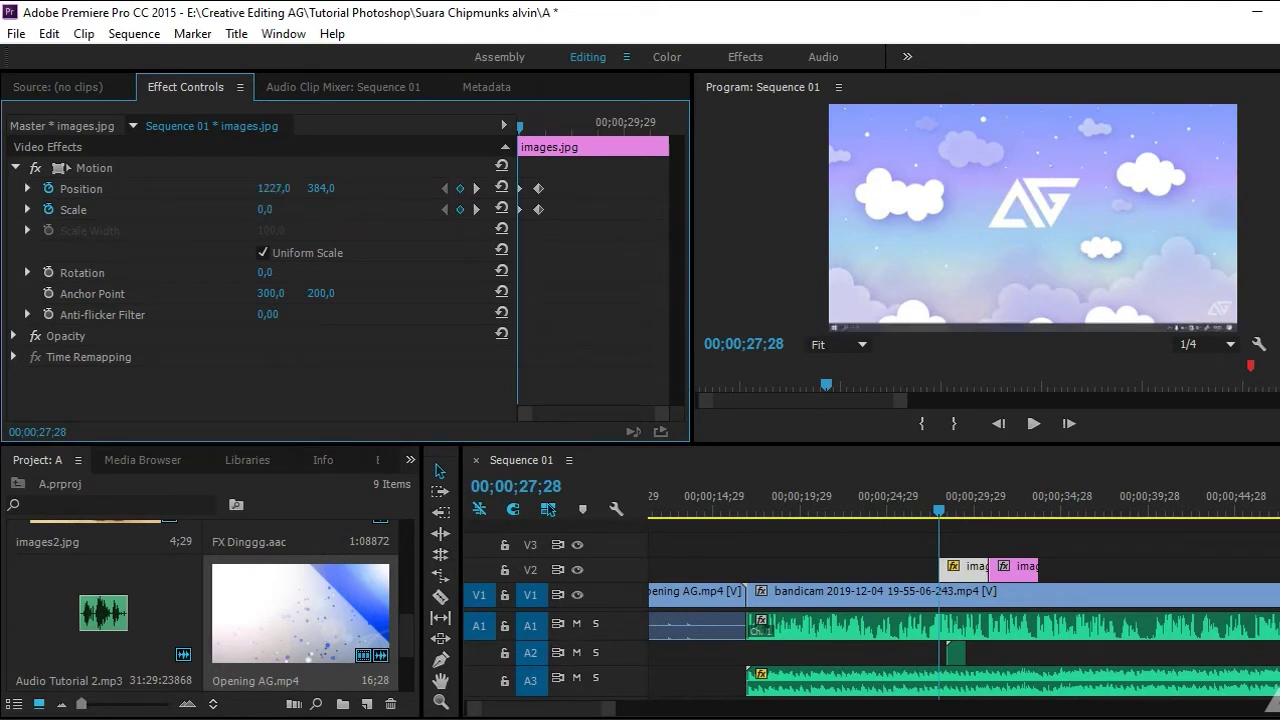
At the first keyframe, set Scale to 0 and Position X to 1533, off the right edge
click(291, 208)
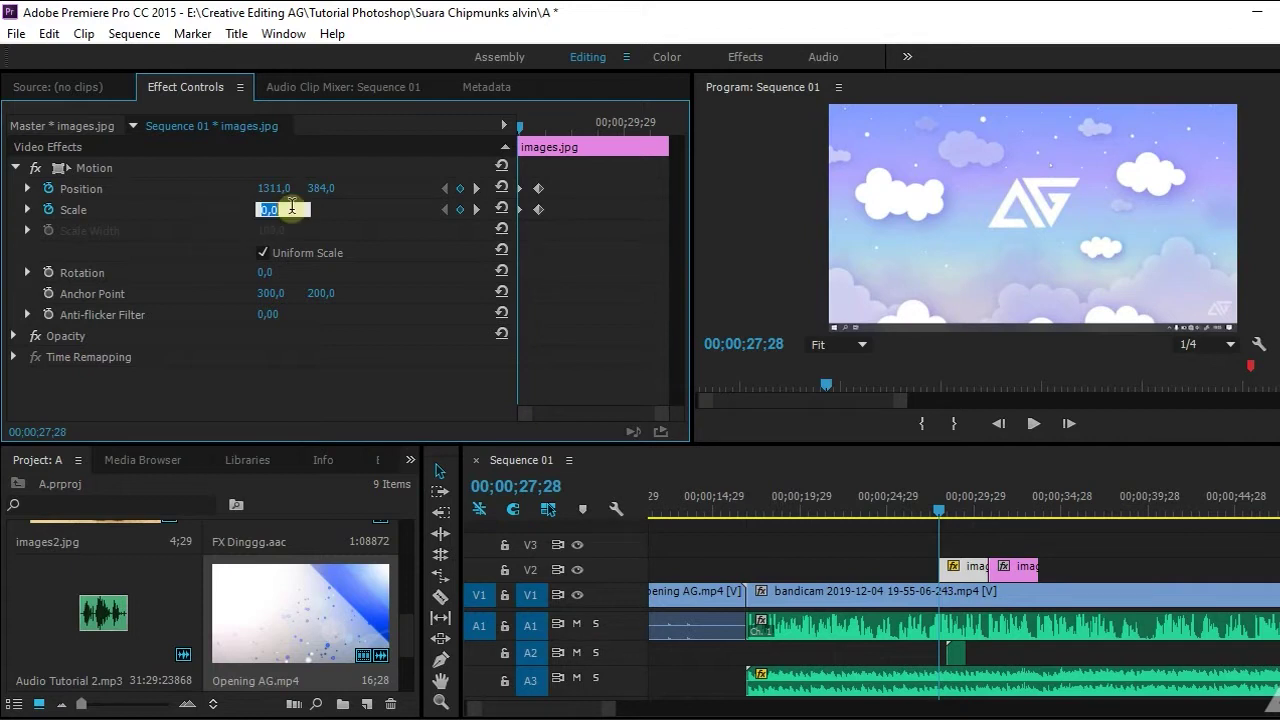
text(50)
key(Return)
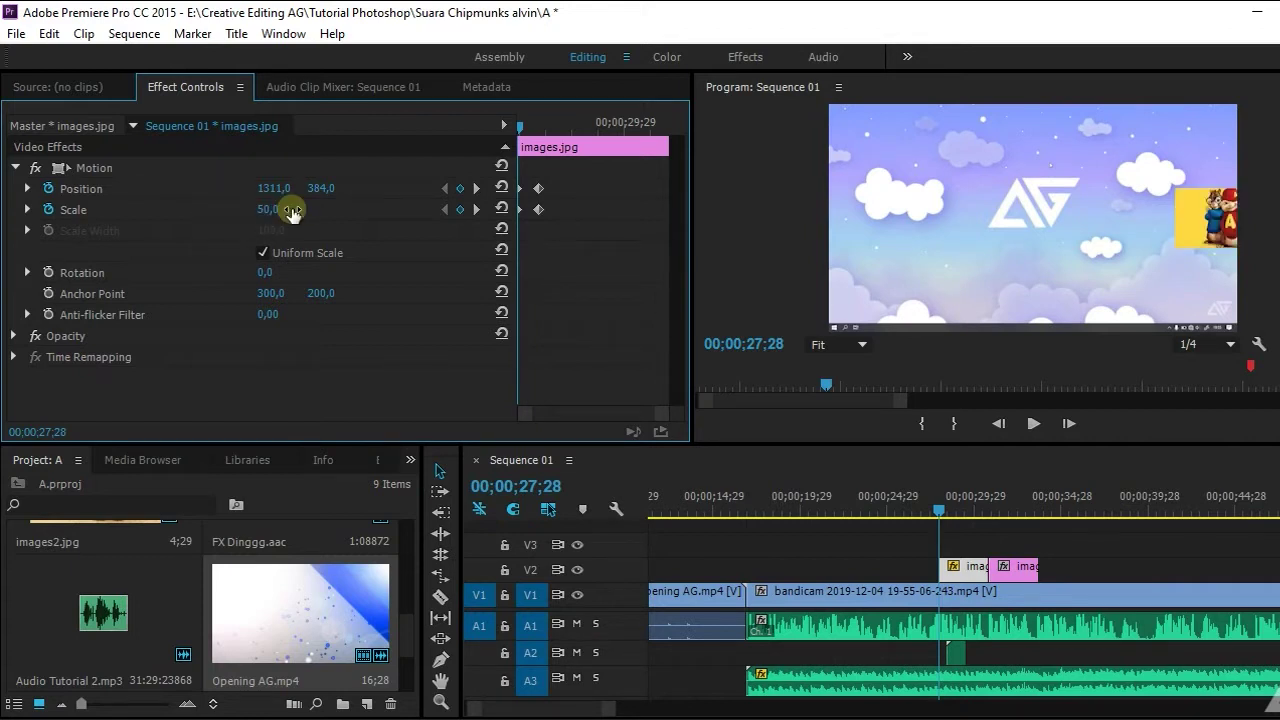
drag(275, 189, 380, 189)
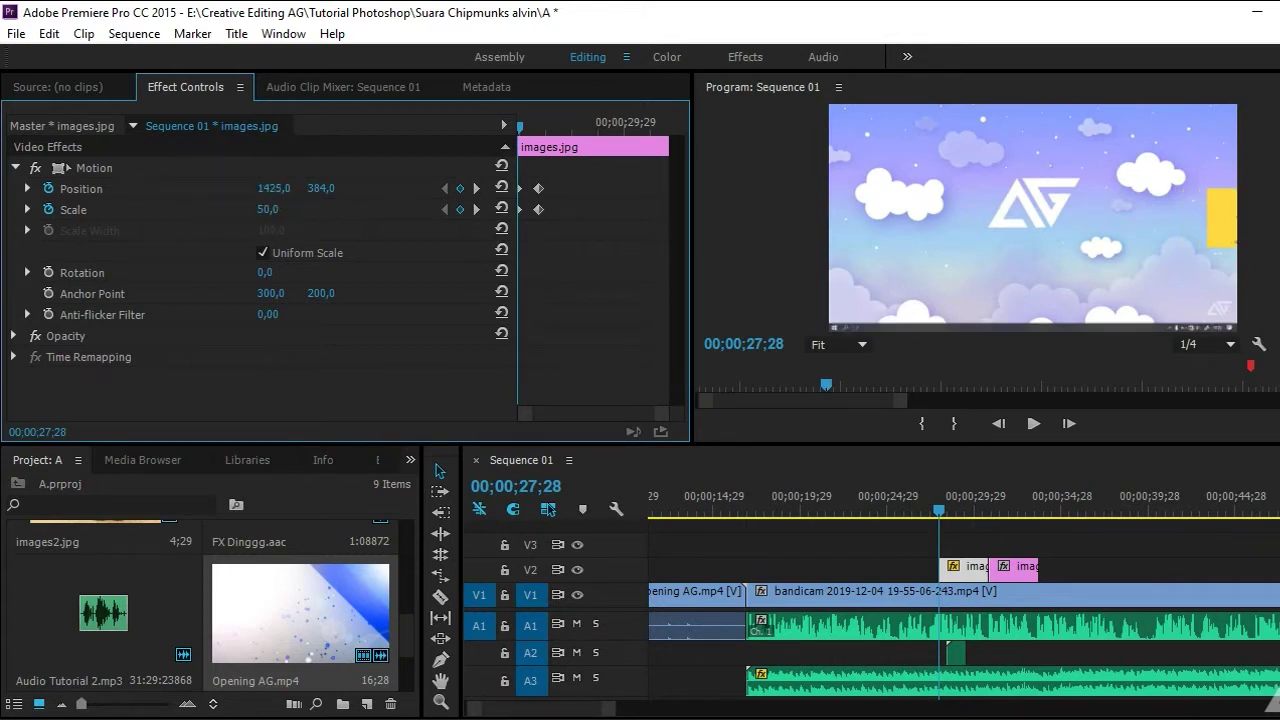
drag(268, 209, 243, 217)
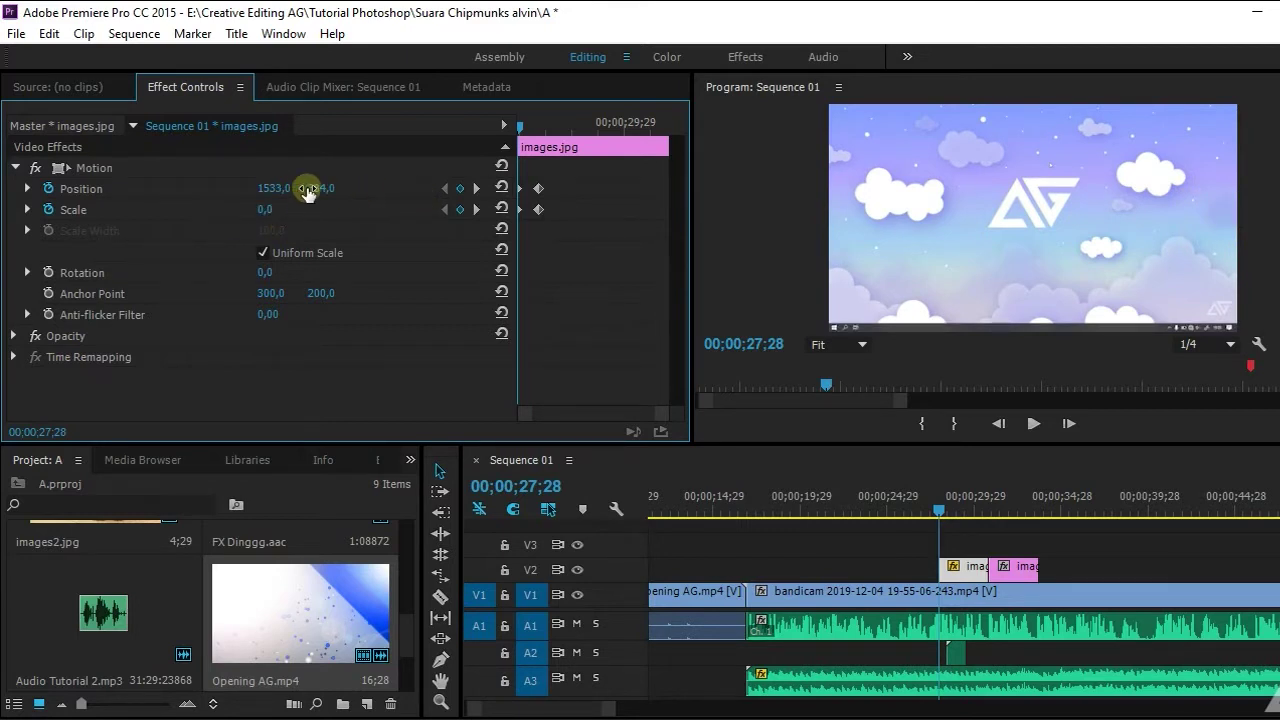
Scrub the Effect Controls timeline to preview the image growing in, stopping near the clip's end
drag(524, 128, 540, 135)
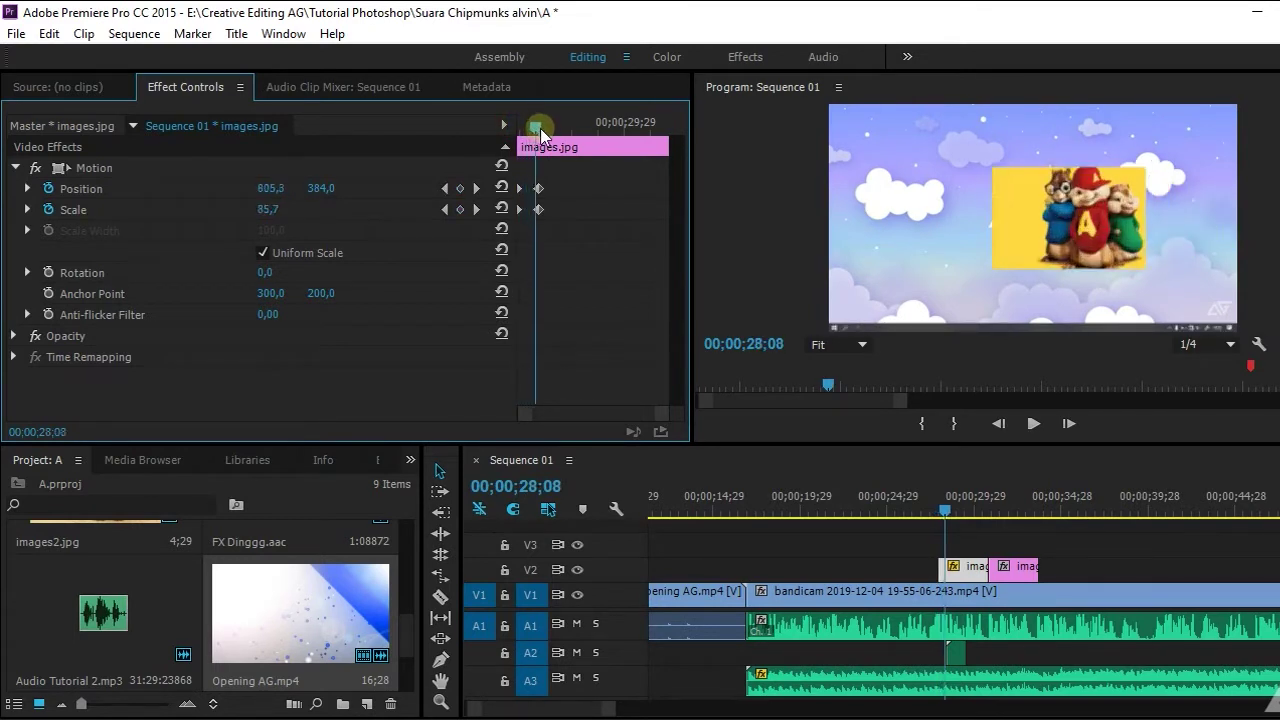
drag(540, 134, 620, 146)
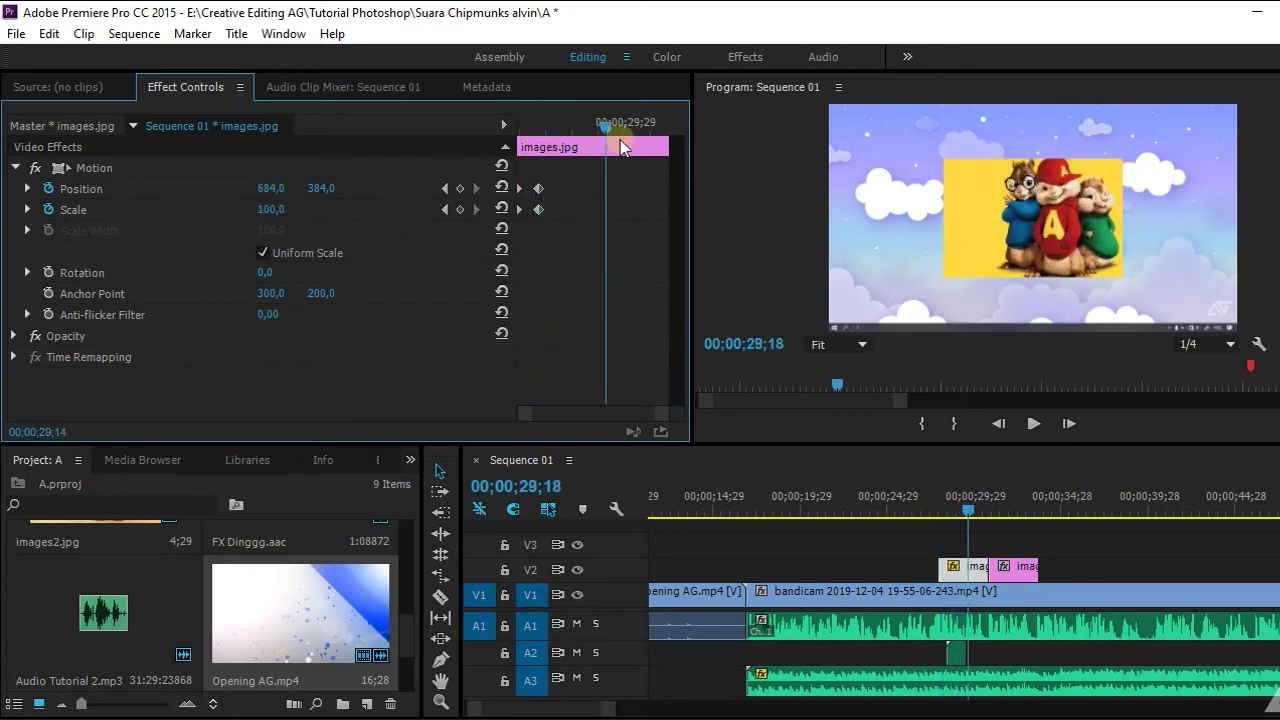
drag(620, 146, 656, 146)
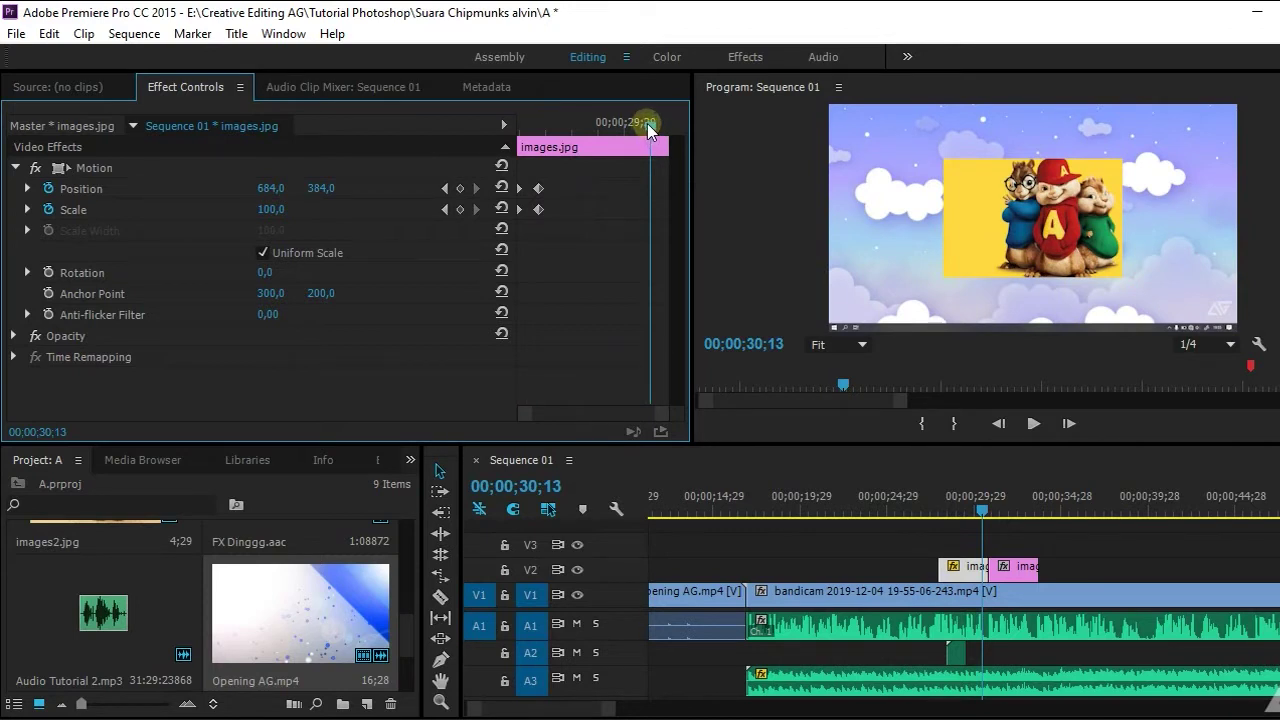
drag(647, 123, 643, 131)
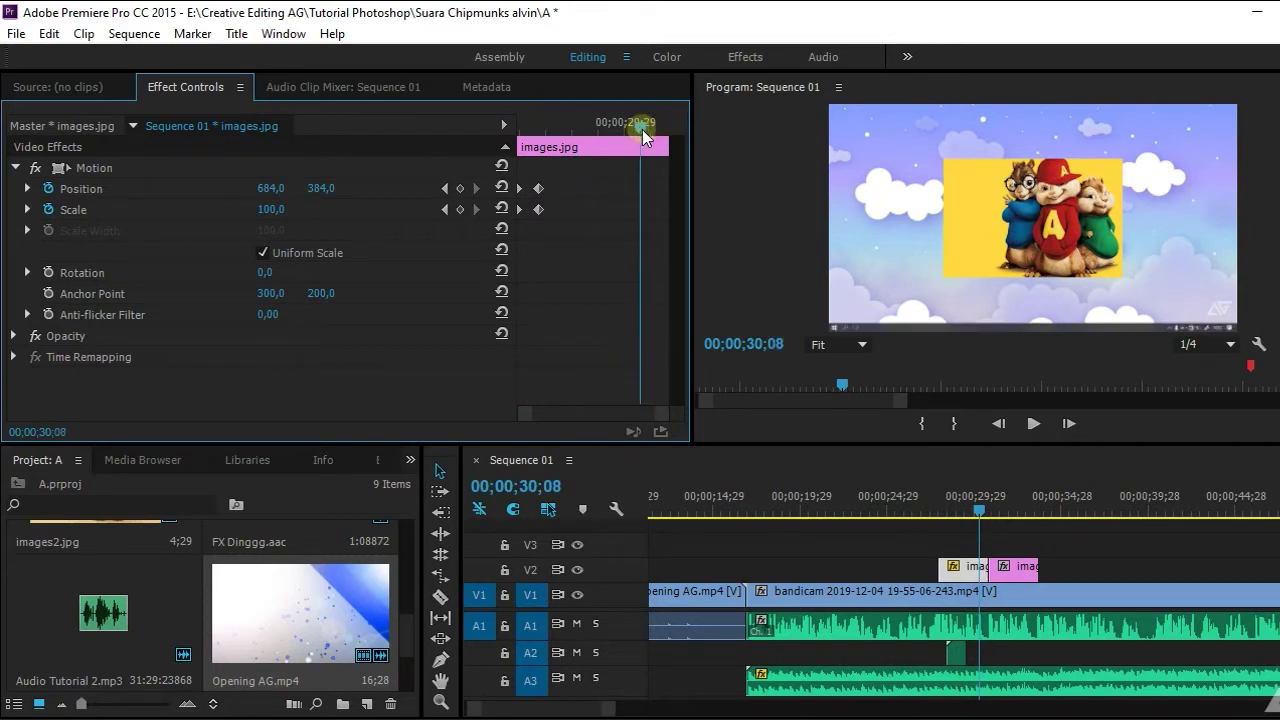
Add Position and Scale keyframes near images.jpg's end, then step to just before its last frame
click(460, 189)
click(461, 209)
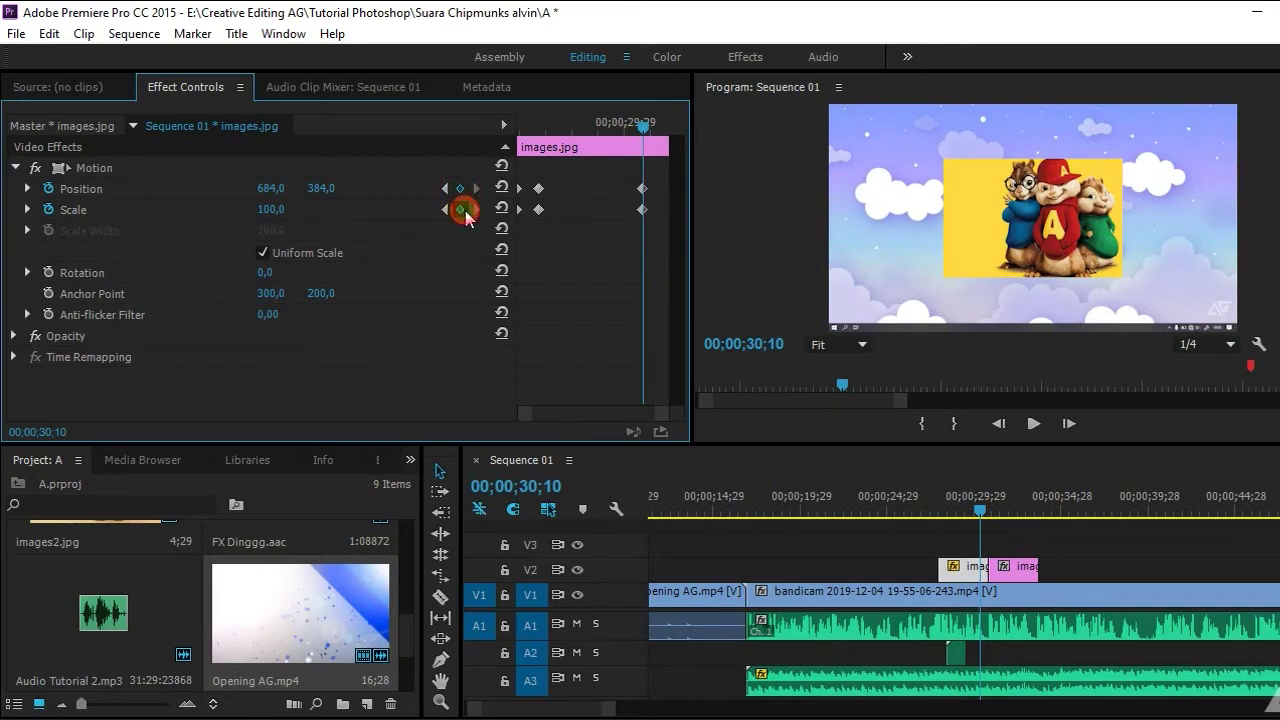
drag(604, 127, 538, 148)
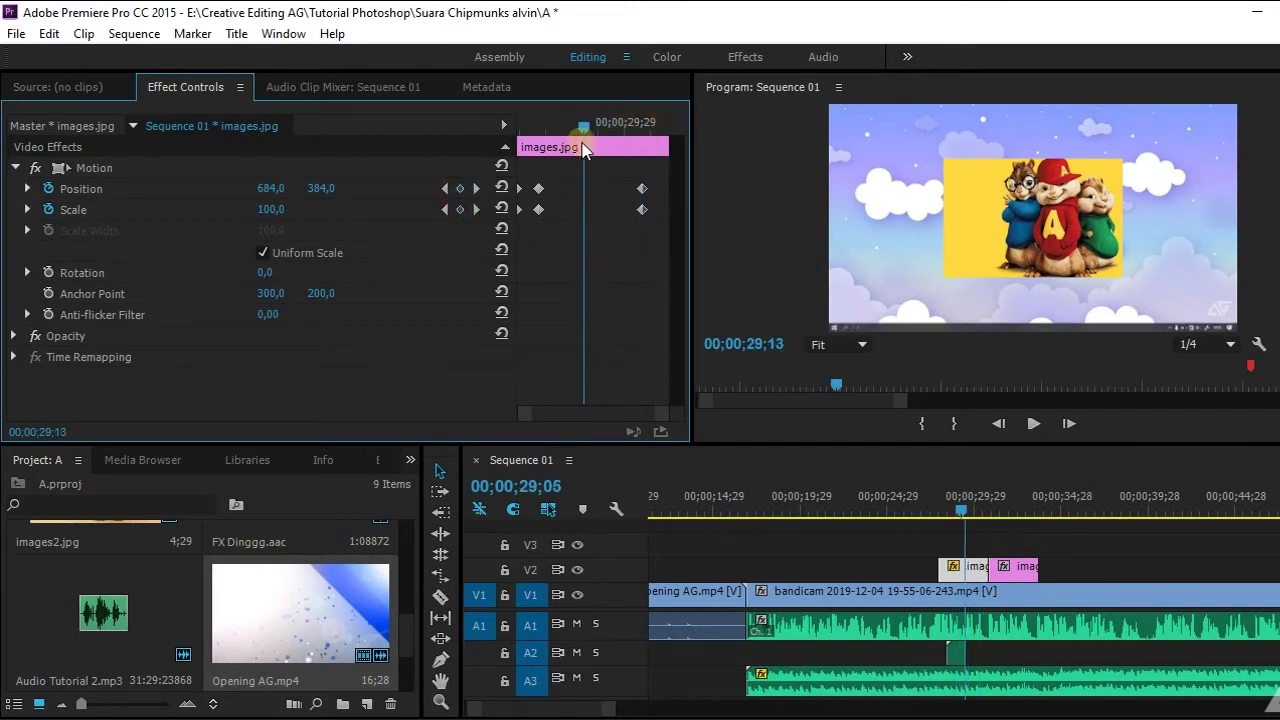
key(Left)
key(Left)
key(Left)
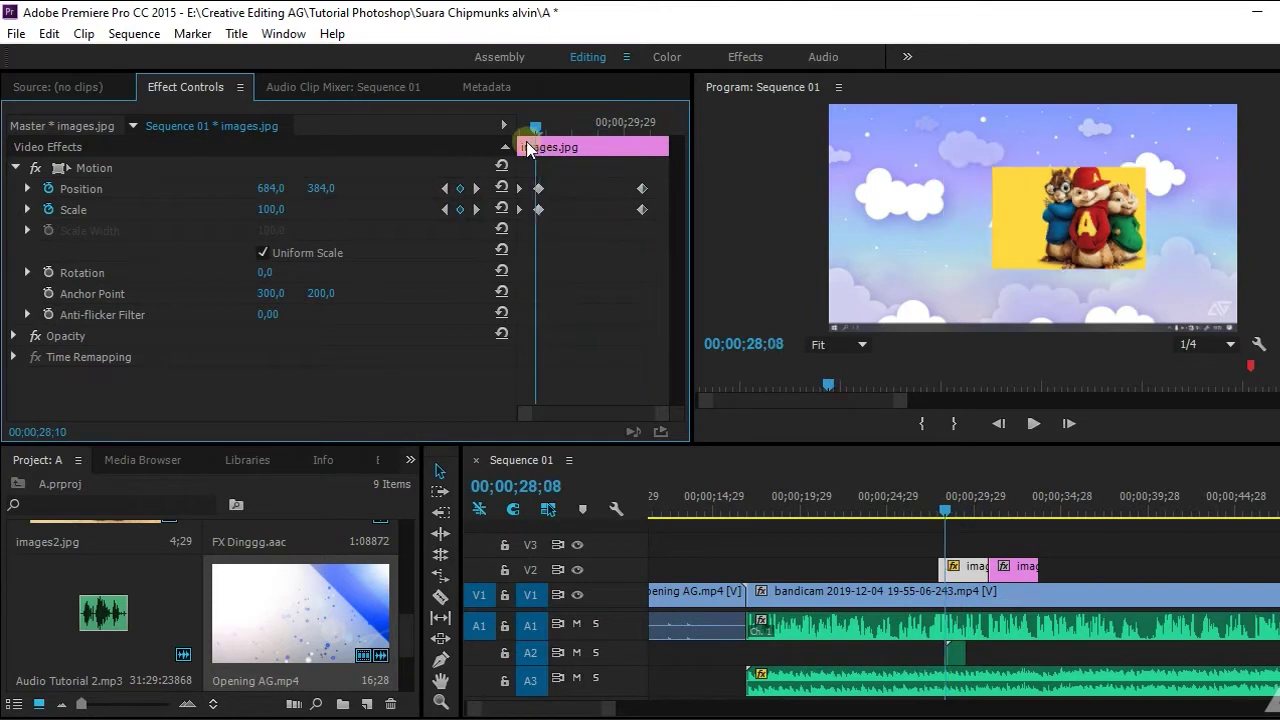
drag(536, 148, 671, 147)
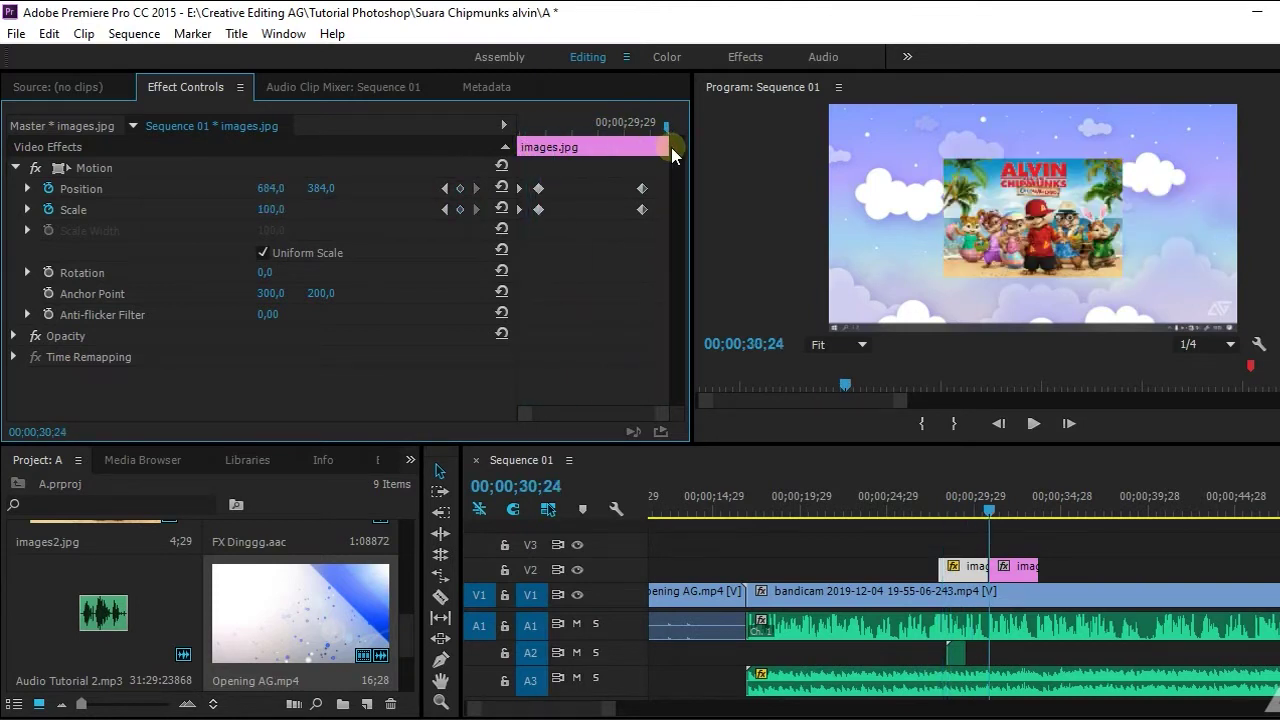
click(998, 423)
click(998, 423)
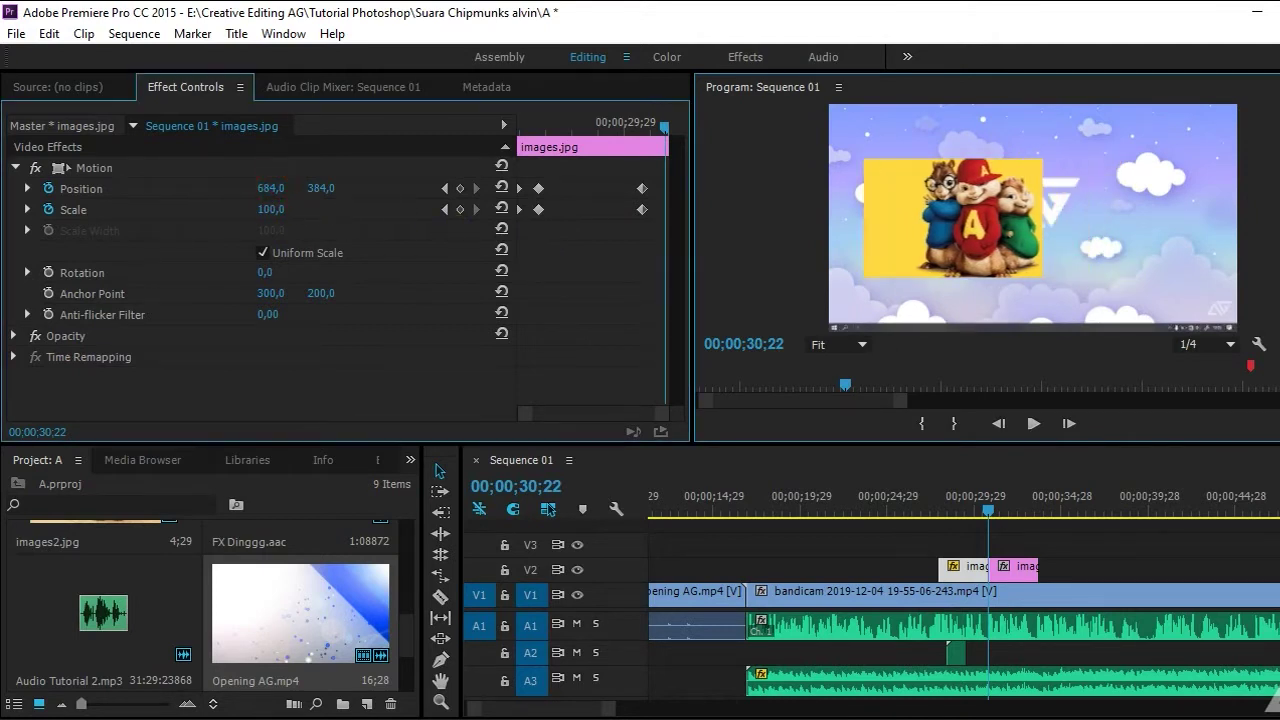
Set the exit Position to -316,384 and Scale to 0, then preview the shrink-and-slide exit
mouse_move(272, 187)
mouse_down()
mouse_move(371, 186)
mouse_move(200, 188)
mouse_up()
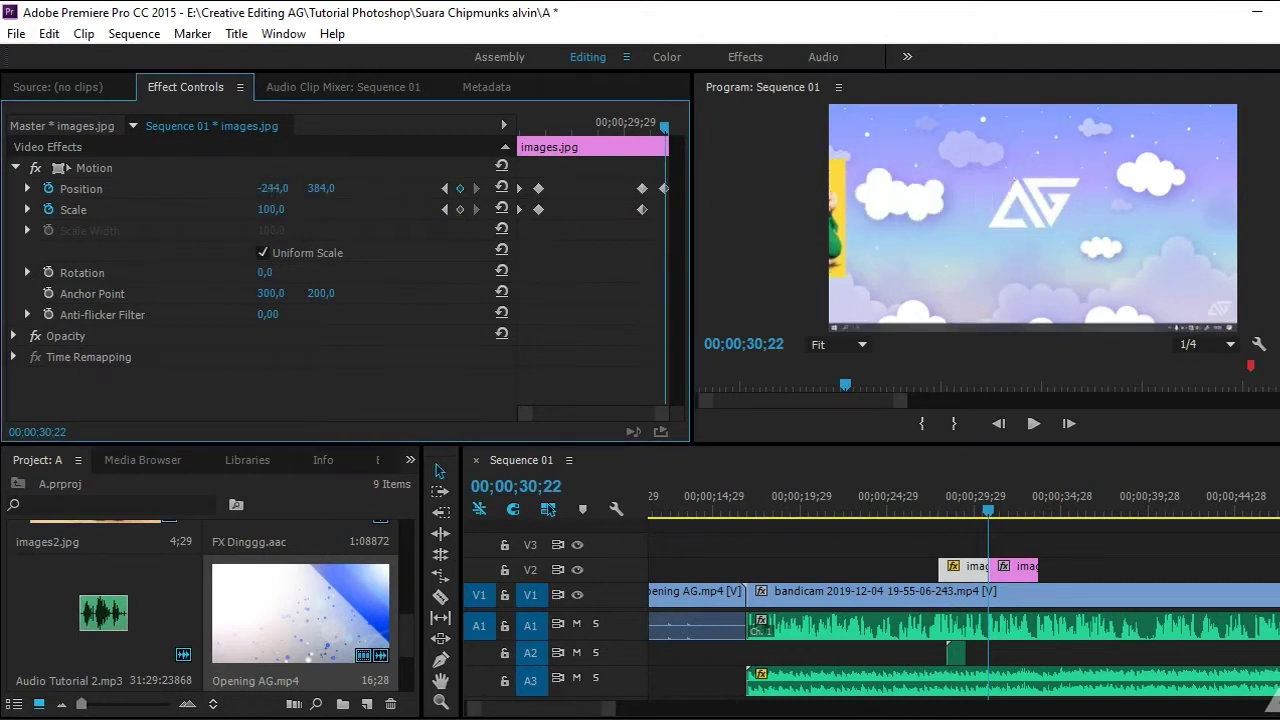
click(297, 209)
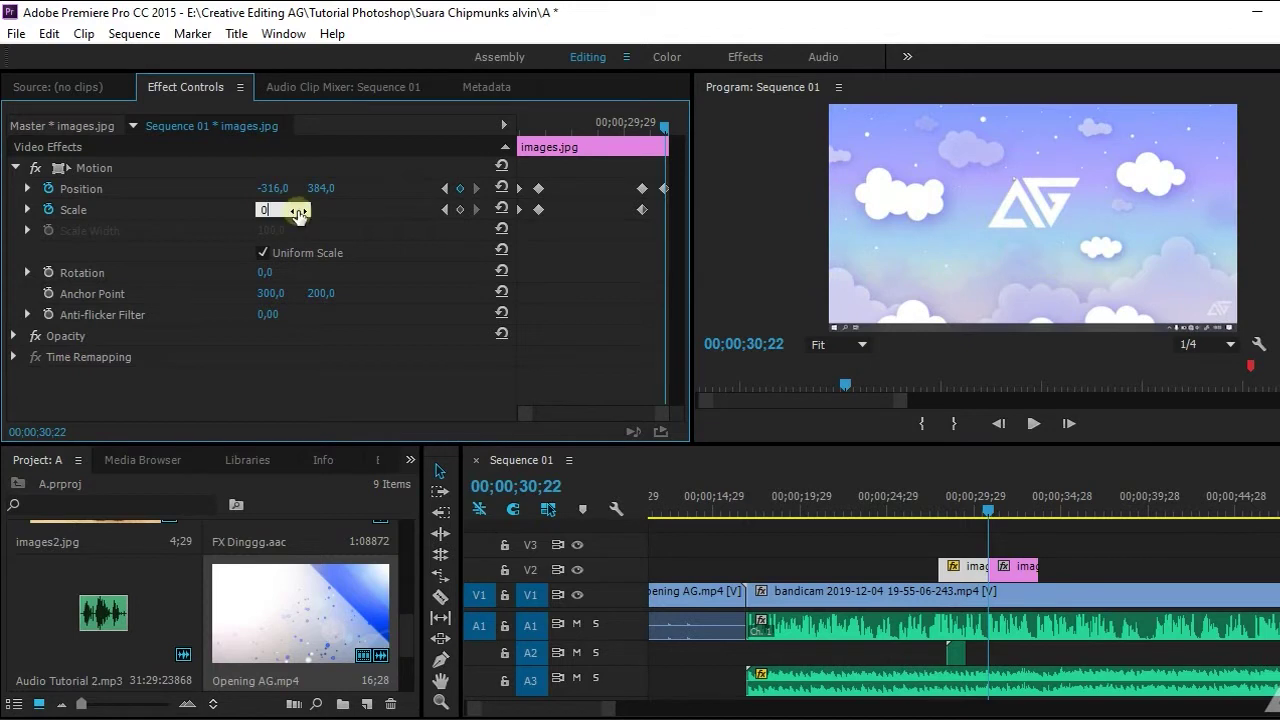
mouse_move(640, 127)
mouse_down()
mouse_move(530, 155)
mouse_move(660, 155)
mouse_up()
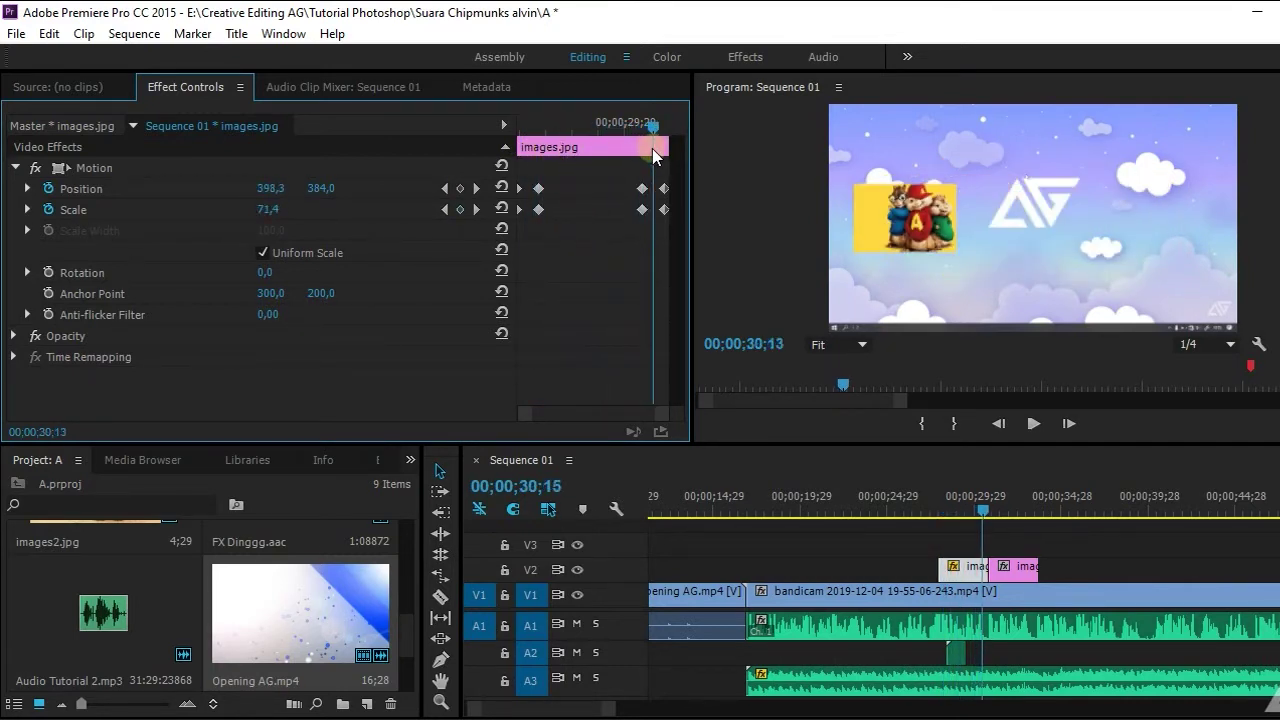
key(XF86AudioRaiseVolume)
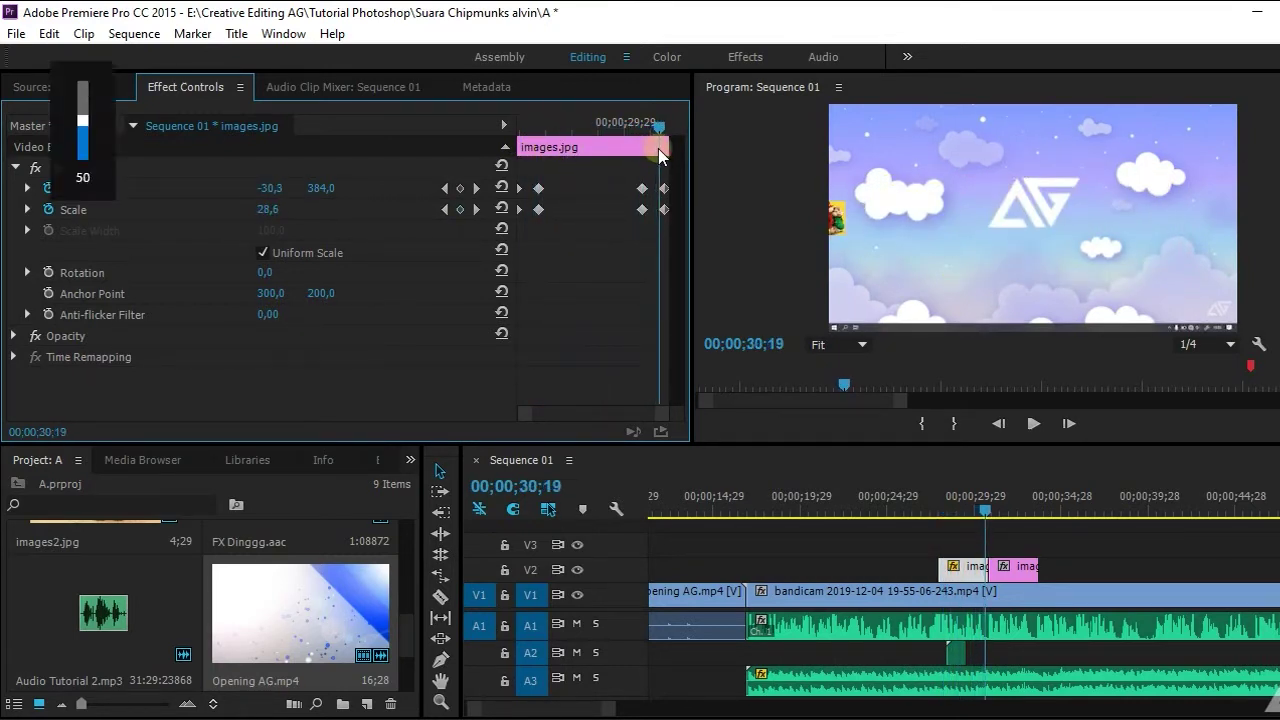
drag(660, 133, 594, 157)
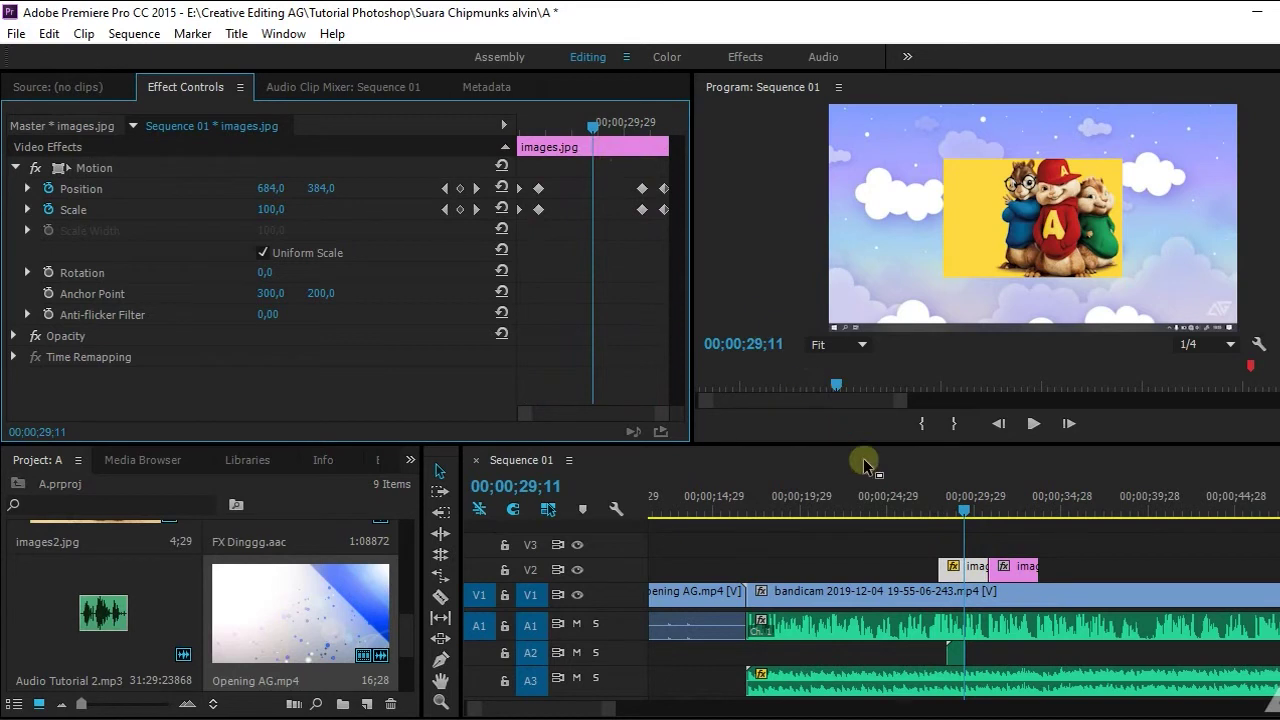
drag(962, 513, 992, 517)
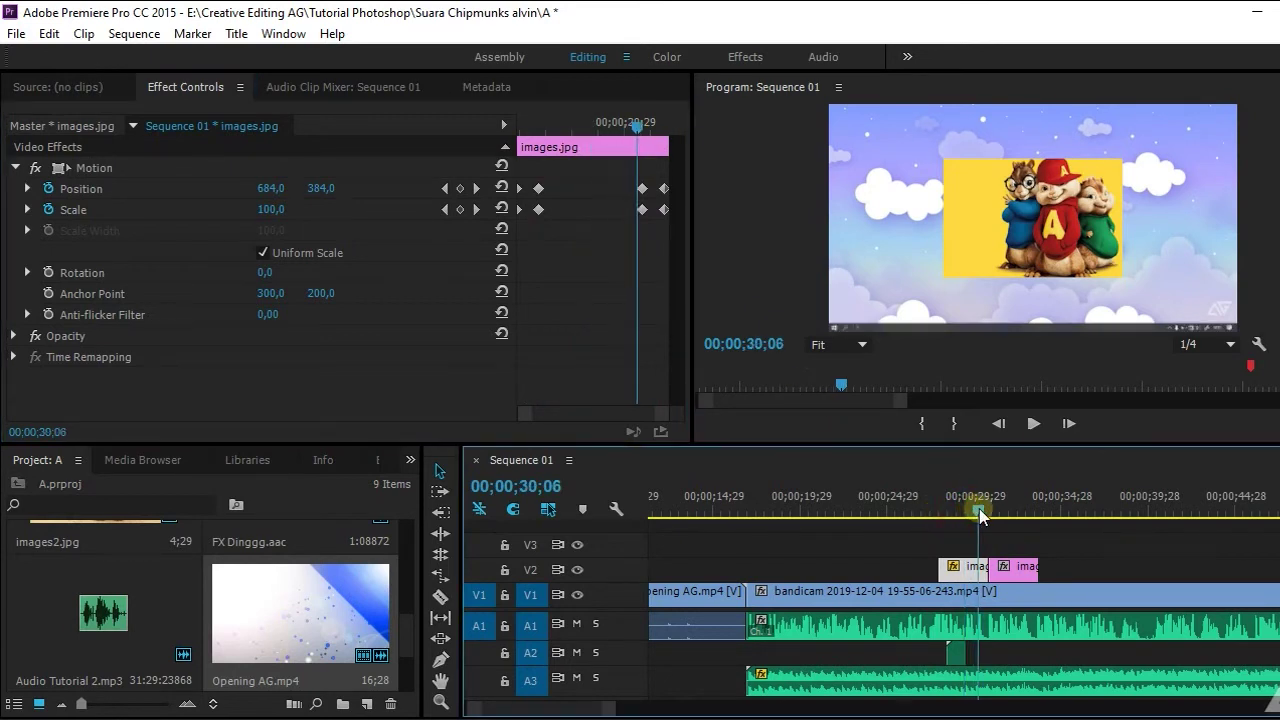
drag(992, 517, 1002, 515)
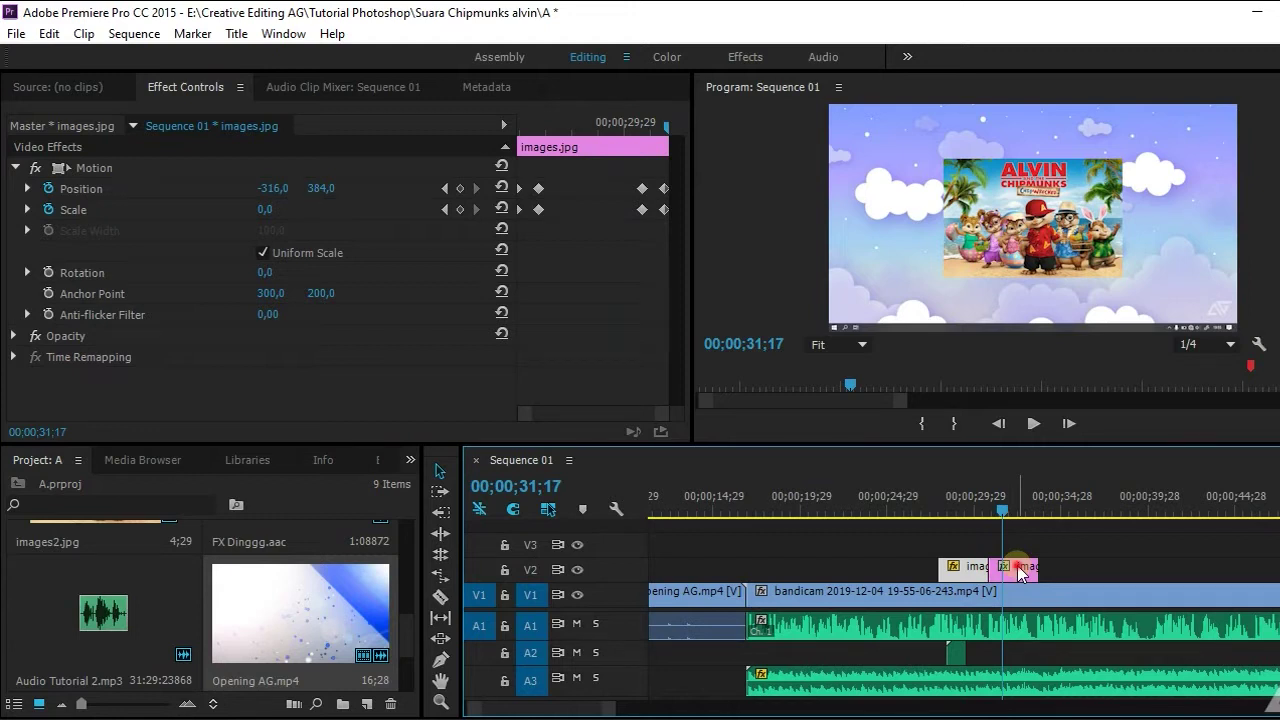
Select images2.jpg on V2, expand Motion, and undo a trial rotation back to 0
click(1019, 570)
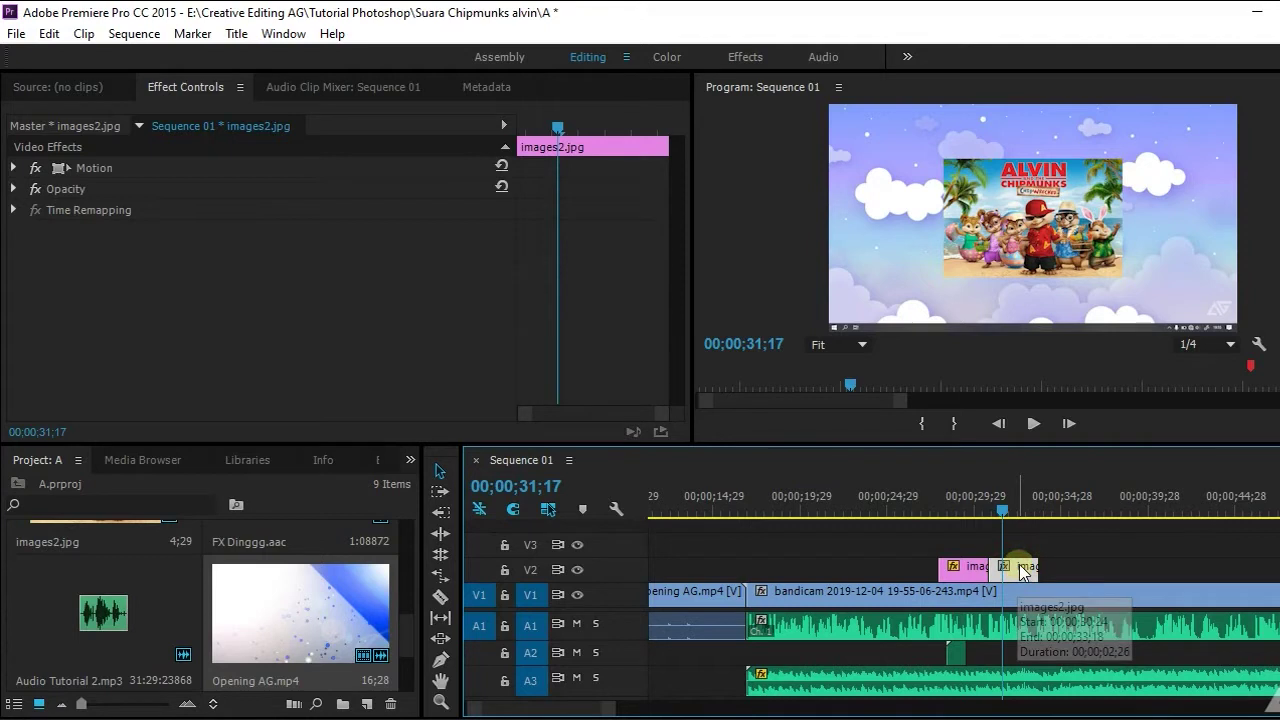
click(13, 168)
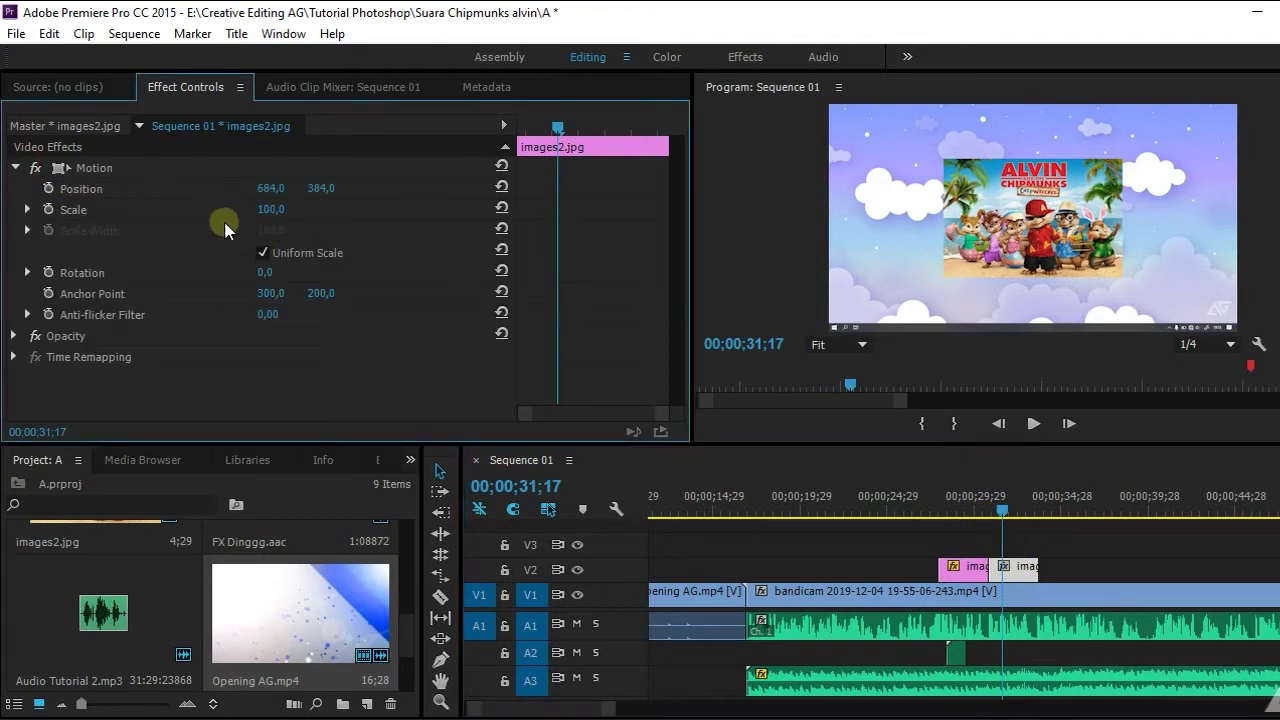
mouse_move(264, 272)
mouse_down()
mouse_move(339, 272)
mouse_move(282, 256)
mouse_up()
key(ctrl+z)
Test an Opacity fade, reset Opacity to 100%, and return to the poster clip's start
click(14, 337)
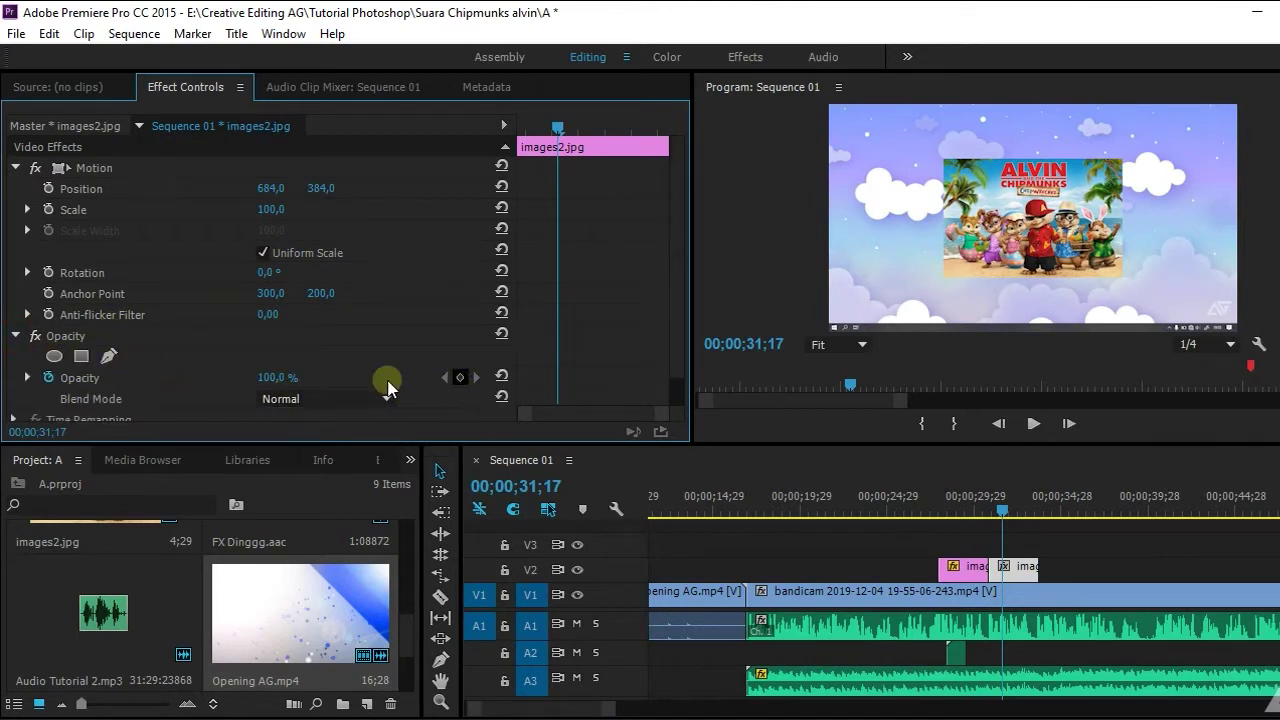
drag(281, 377, 262, 377)
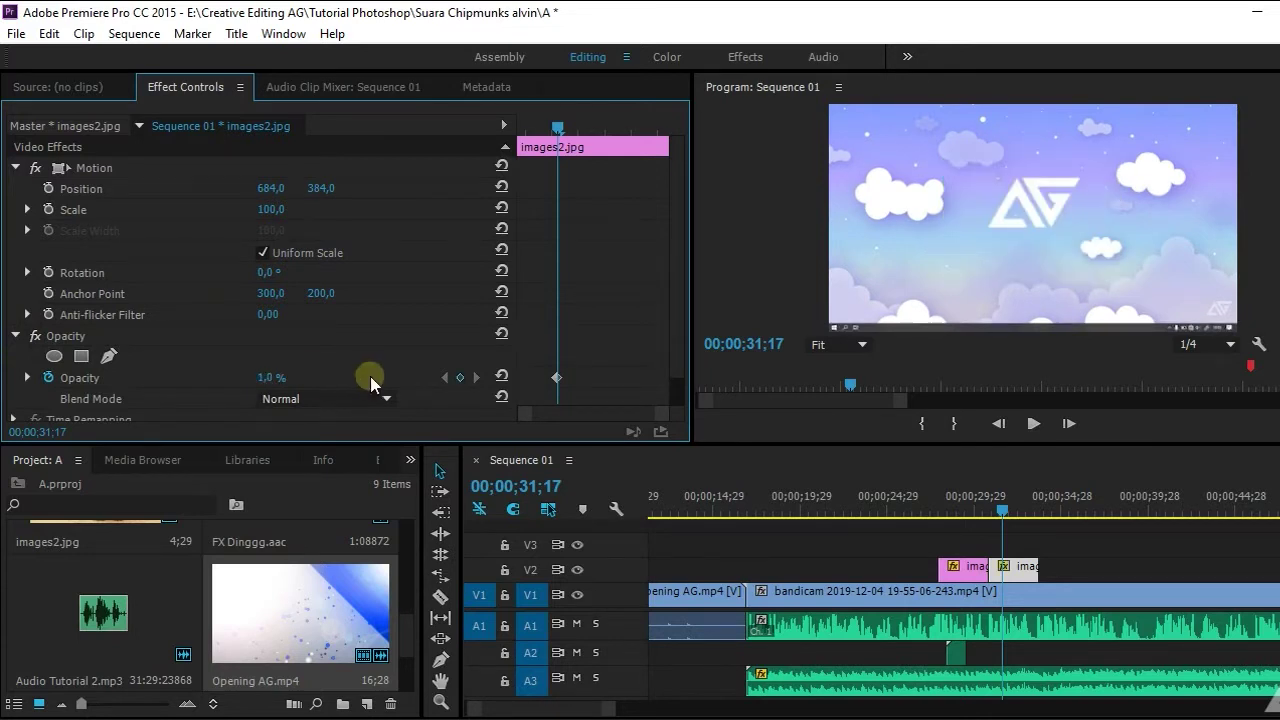
click(497, 376)
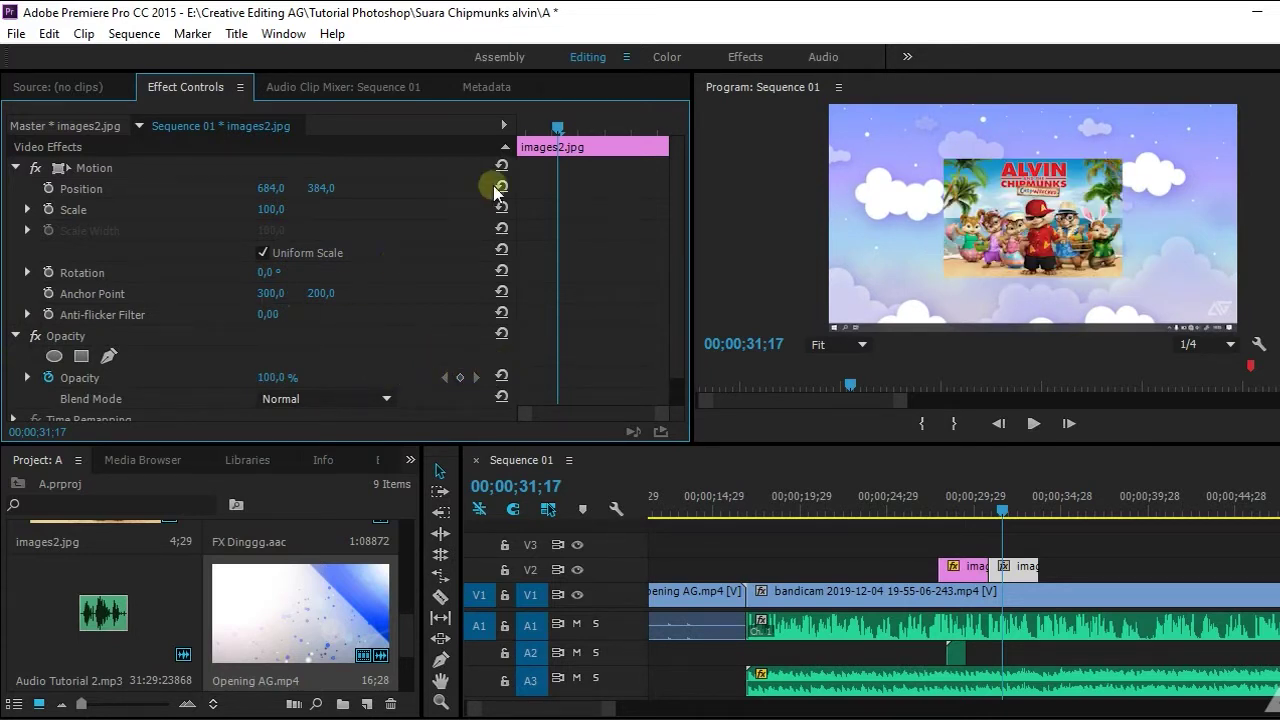
drag(547, 143, 513, 122)
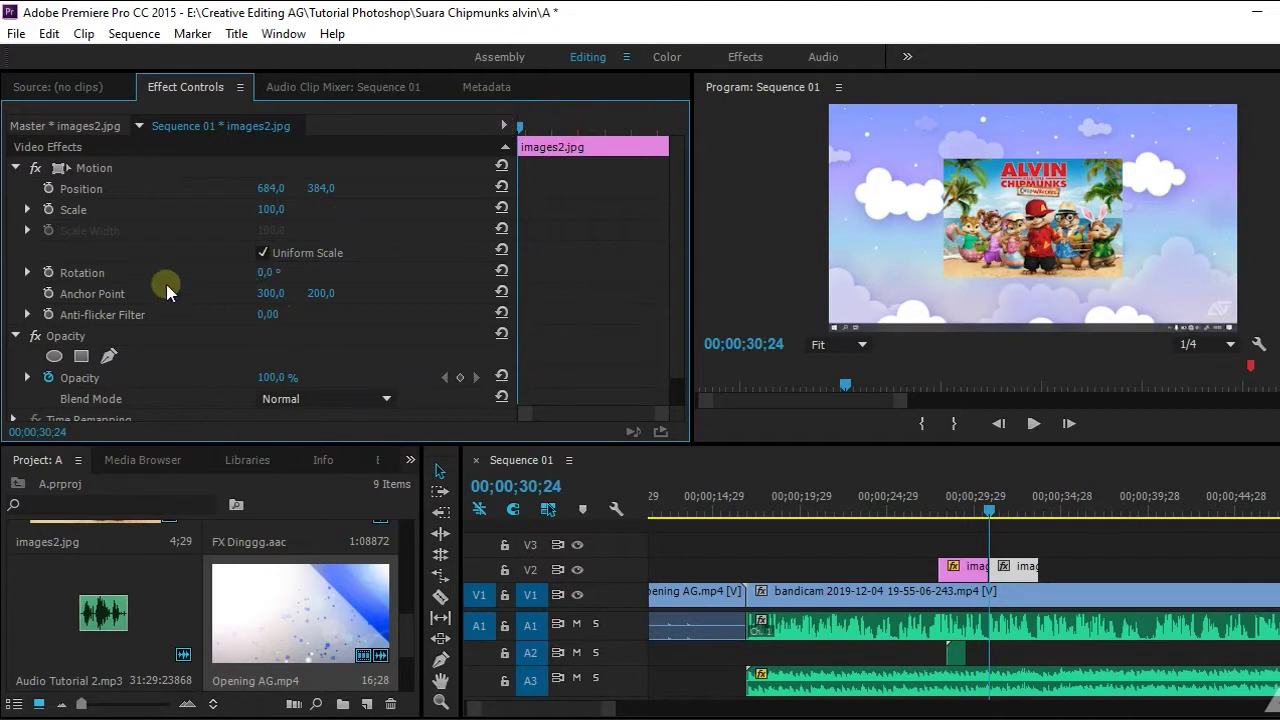
At the poster clip's start, add Rotation and Opacity keyframes with Rotation 0° and Opacity 0%
click(49, 272)
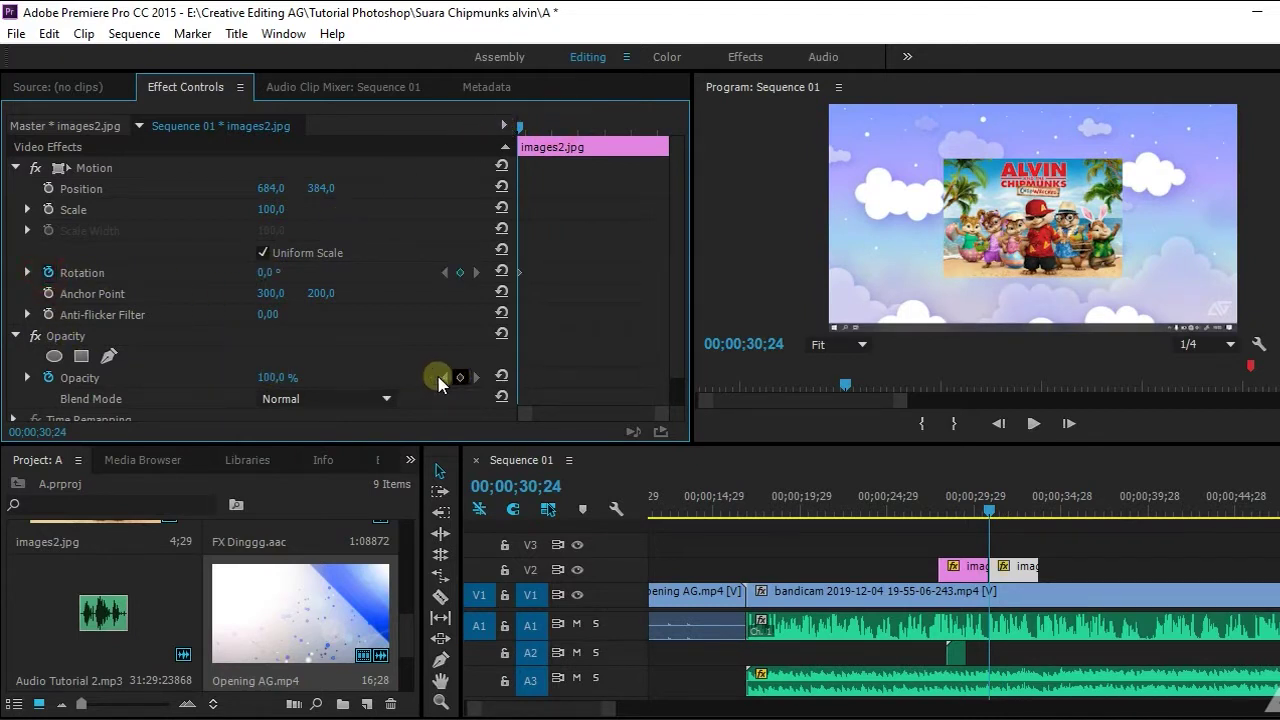
click(461, 378)
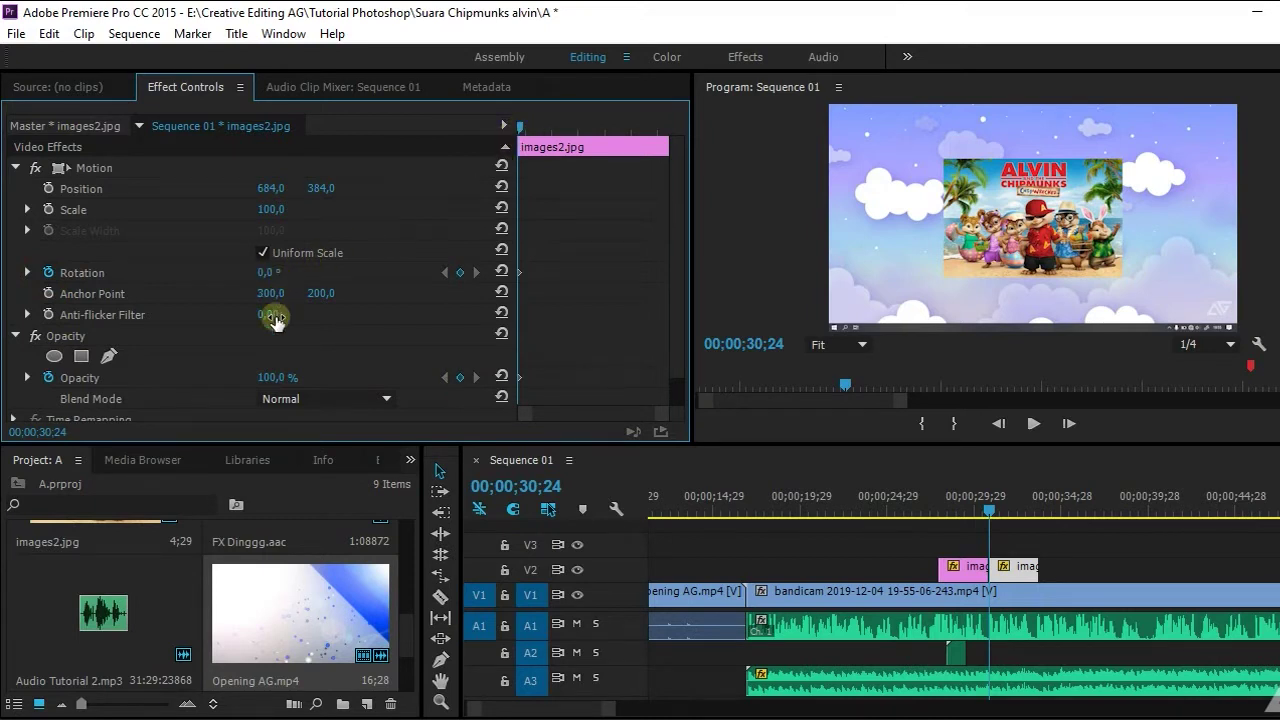
click(275, 377)
text(0)
key(Return)
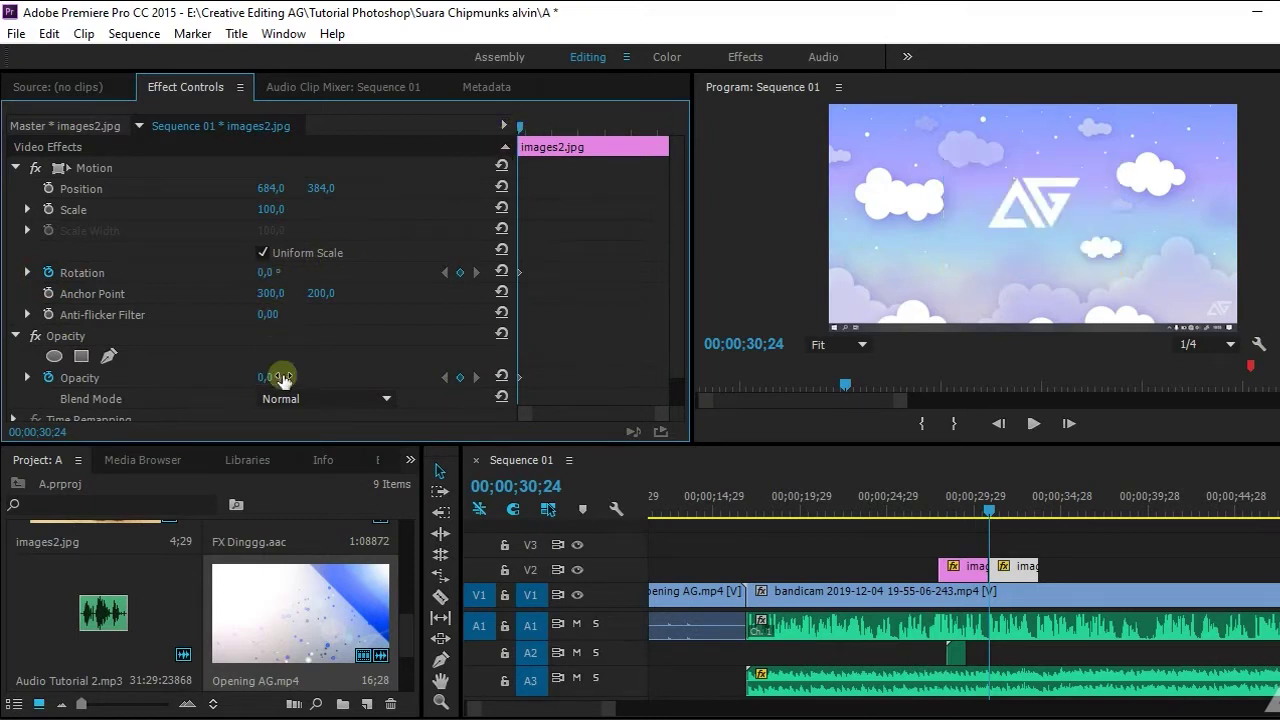
A little later in the clip, set the poster's Rotation to one full turn (1x0°)
drag(519, 128, 539, 127)
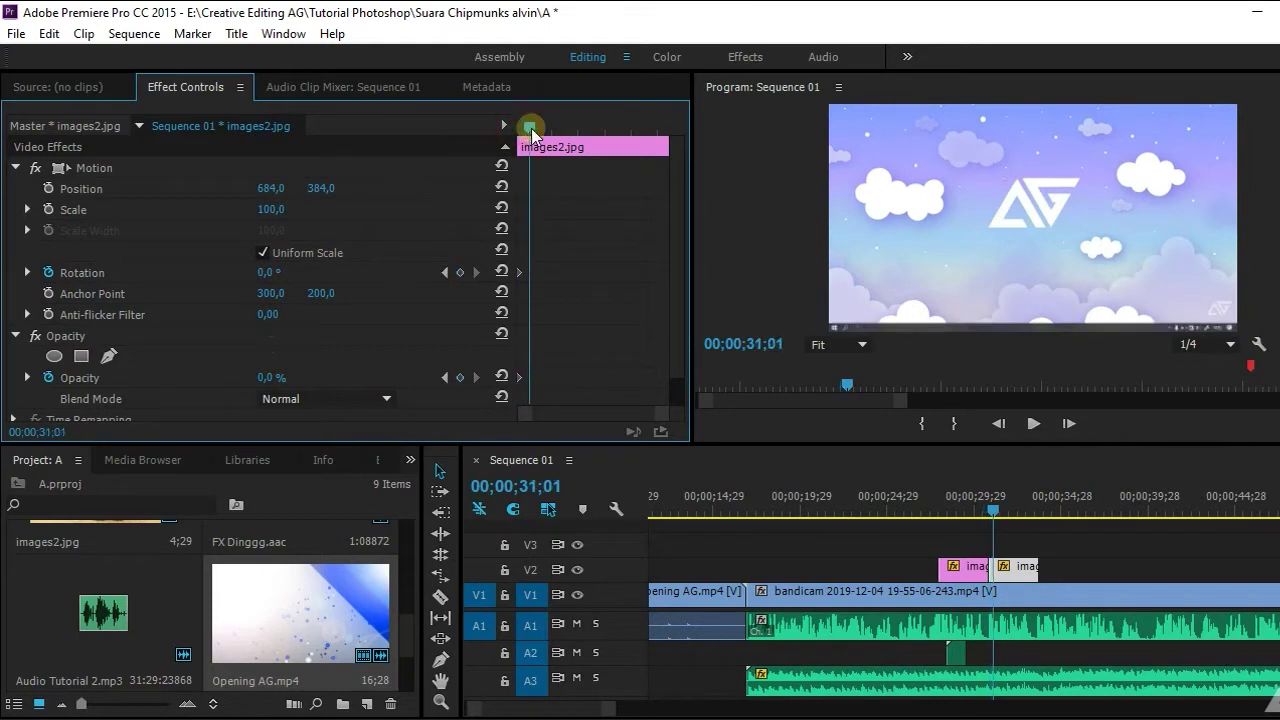
click(266, 272)
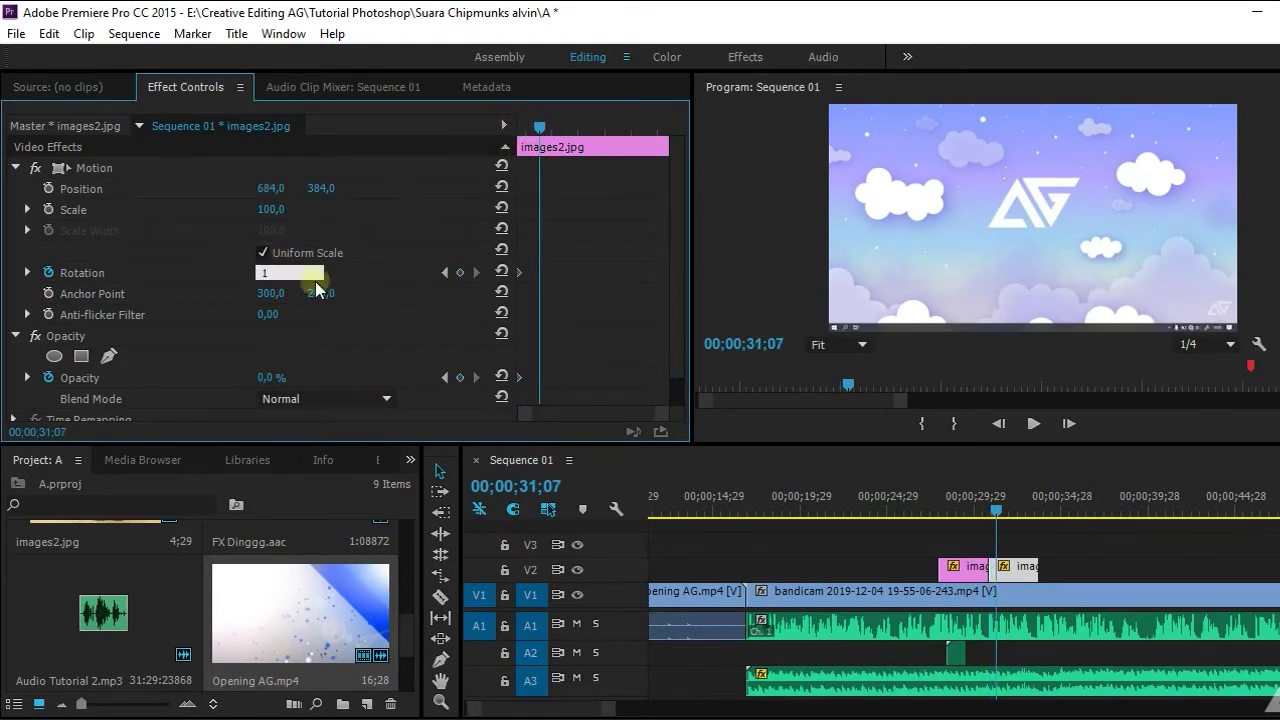
text(9)
key(Return)
text(1x)
key(Return)
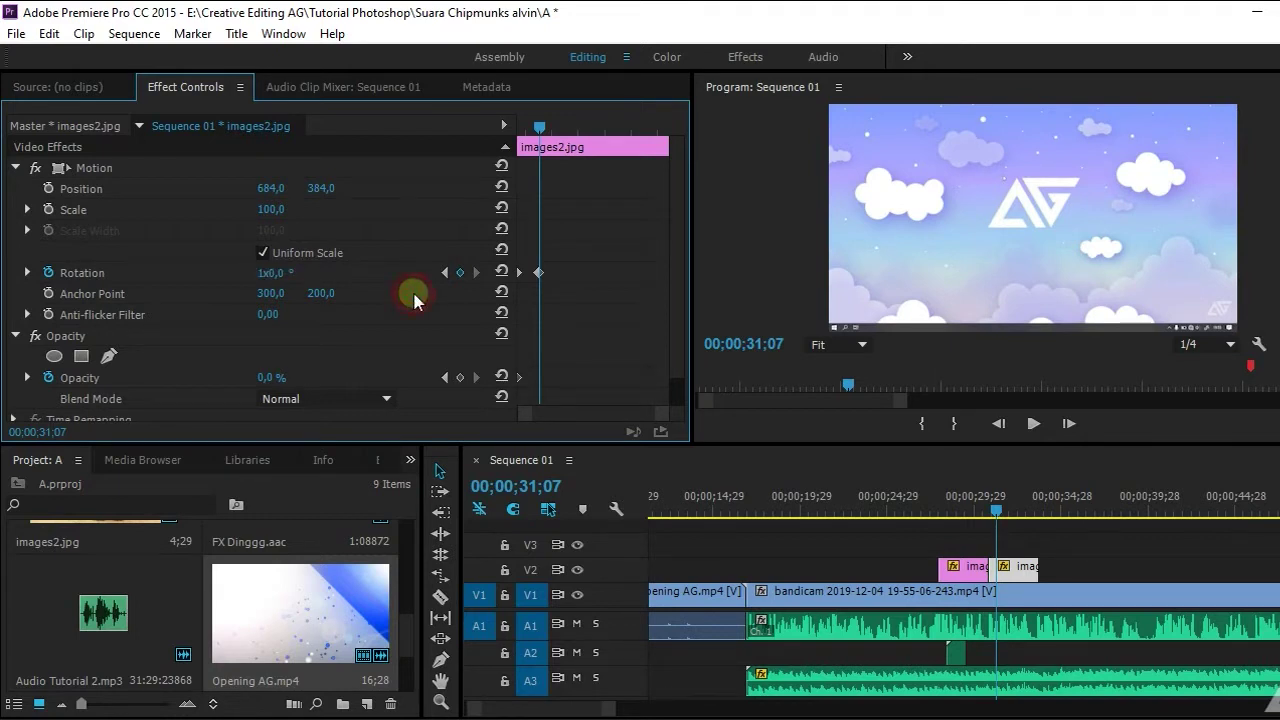
Set Opacity to 100% at the second keyframe, then scrub to preview the spin and fade-in
click(445, 272)
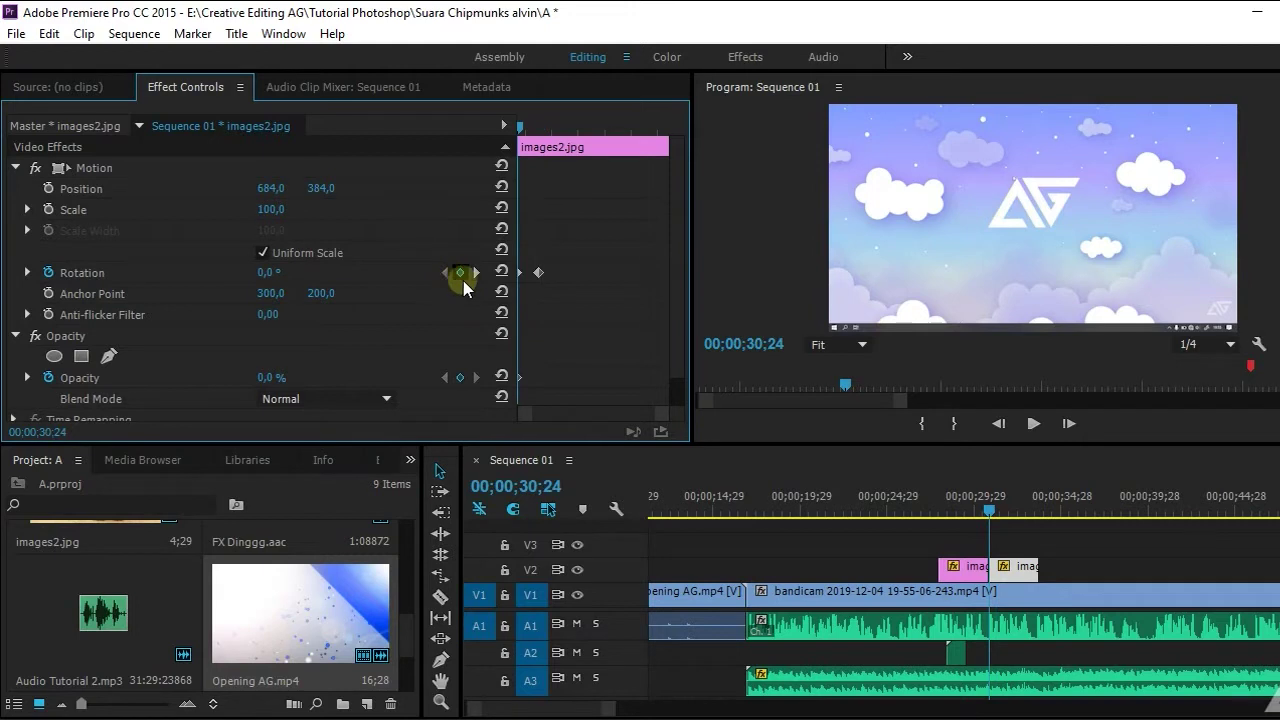
click(477, 273)
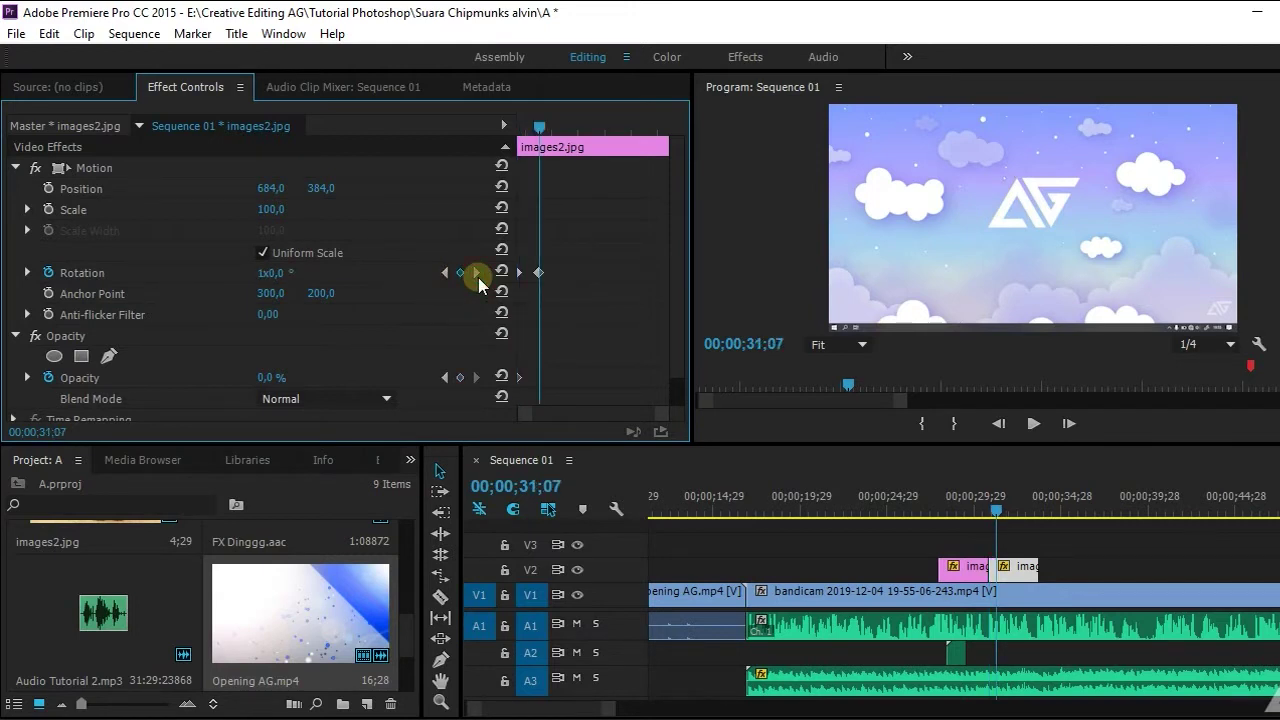
click(275, 377)
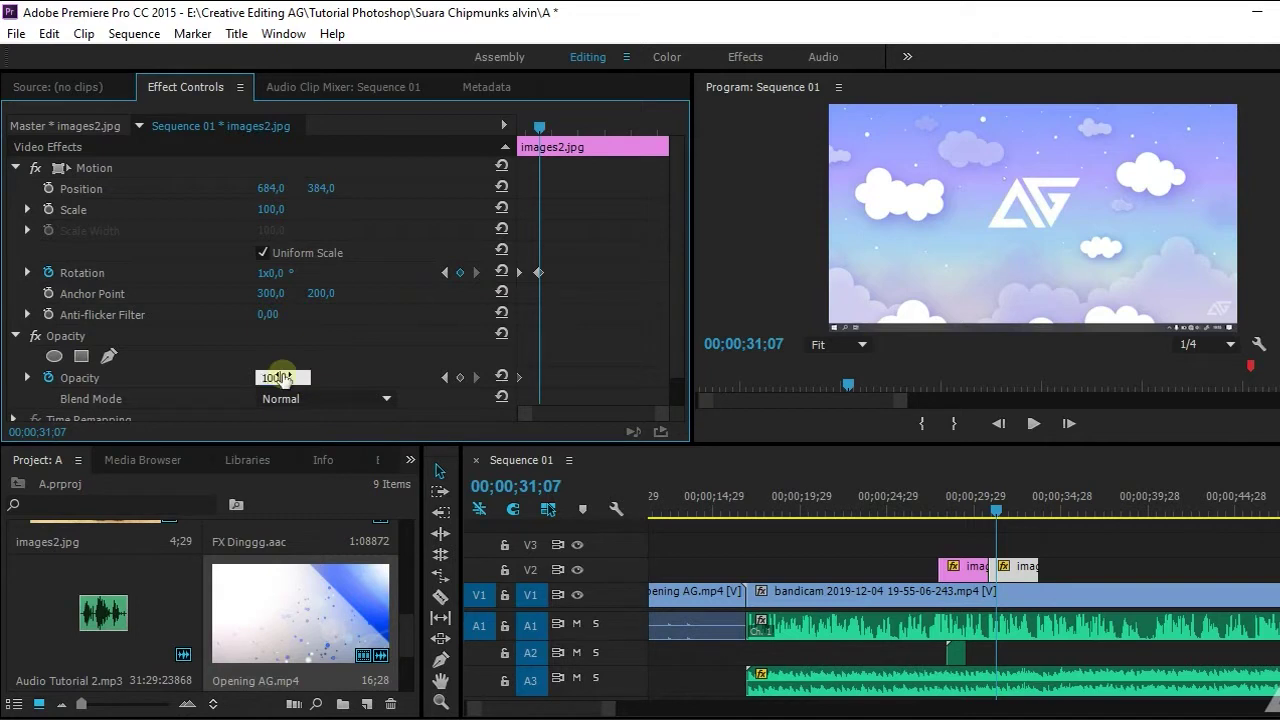
text(100)
key(Return)
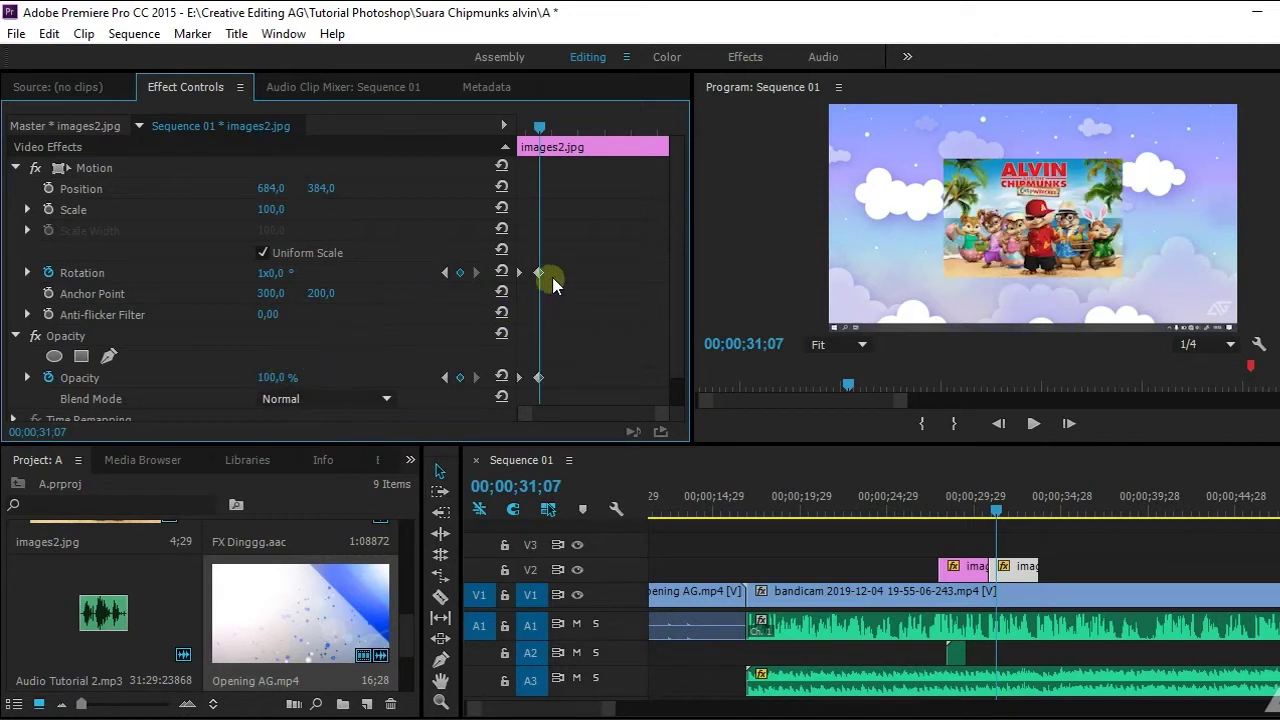
drag(538, 128, 512, 124)
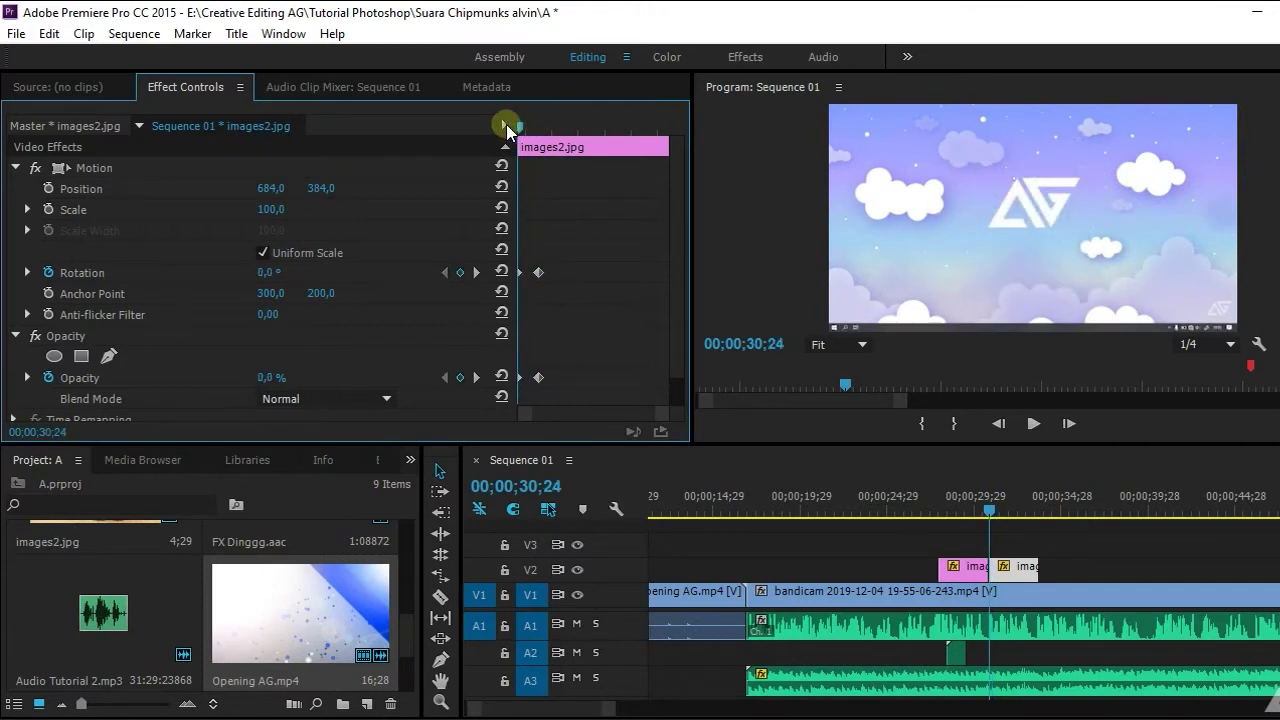
drag(527, 130, 538, 136)
mouse_move(567, 137)
mouse_down()
mouse_move(657, 143)
mouse_move(647, 140)
mouse_up()
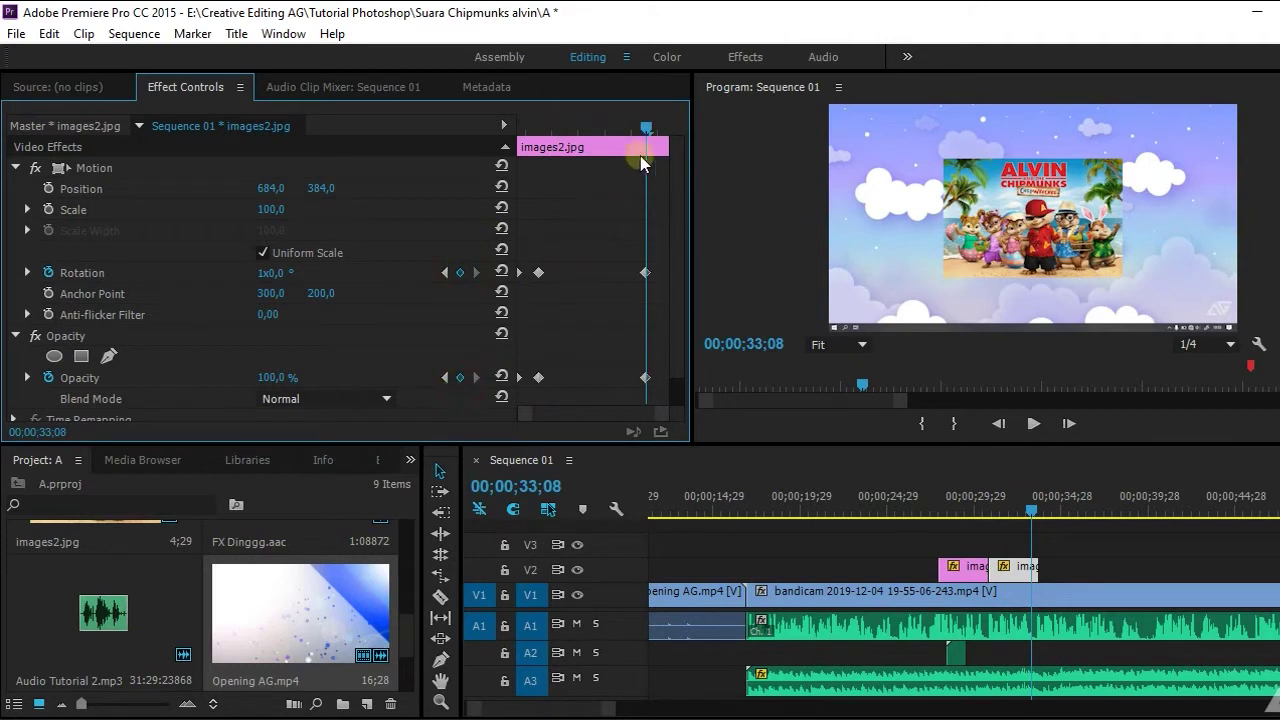
drag(648, 128, 680, 128)
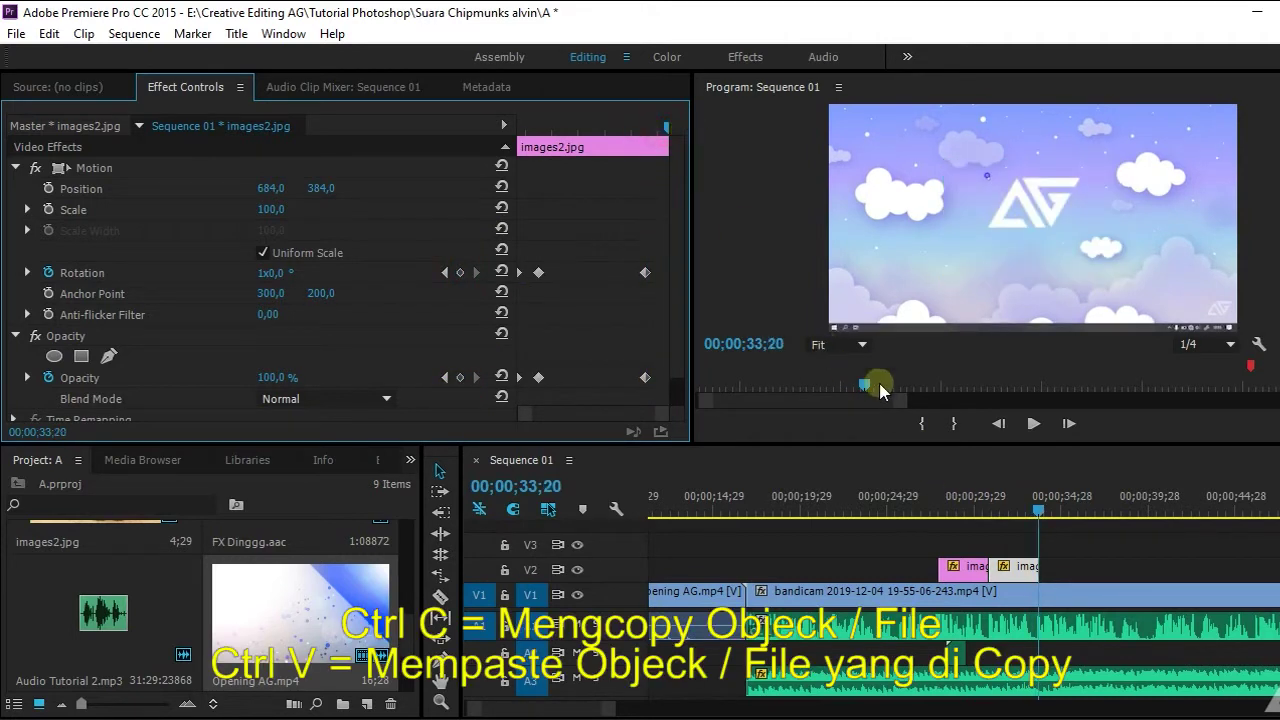
Paste the opening Rotation and Opacity keyframes two frames before the clip end at 33;18, then preview the exit
click(998, 423)
click(998, 423)
click(533, 250)
drag(533, 250, 515, 346)
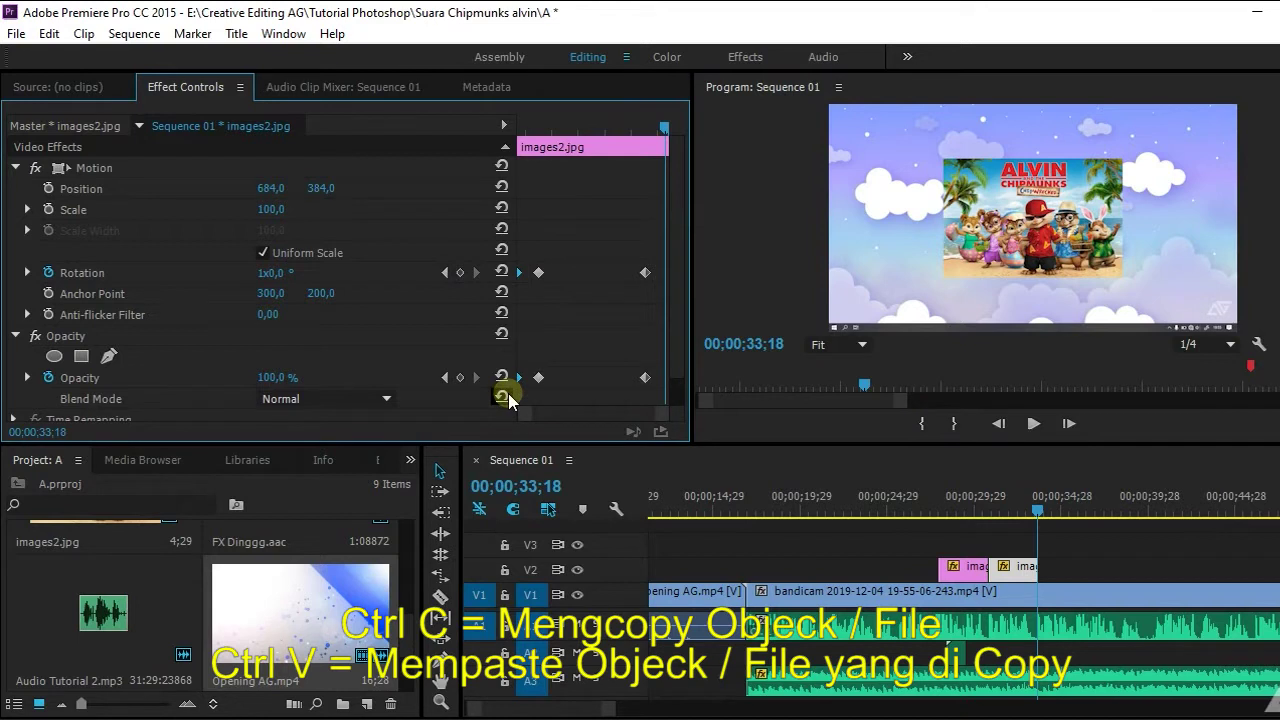
key(ctrl+v)
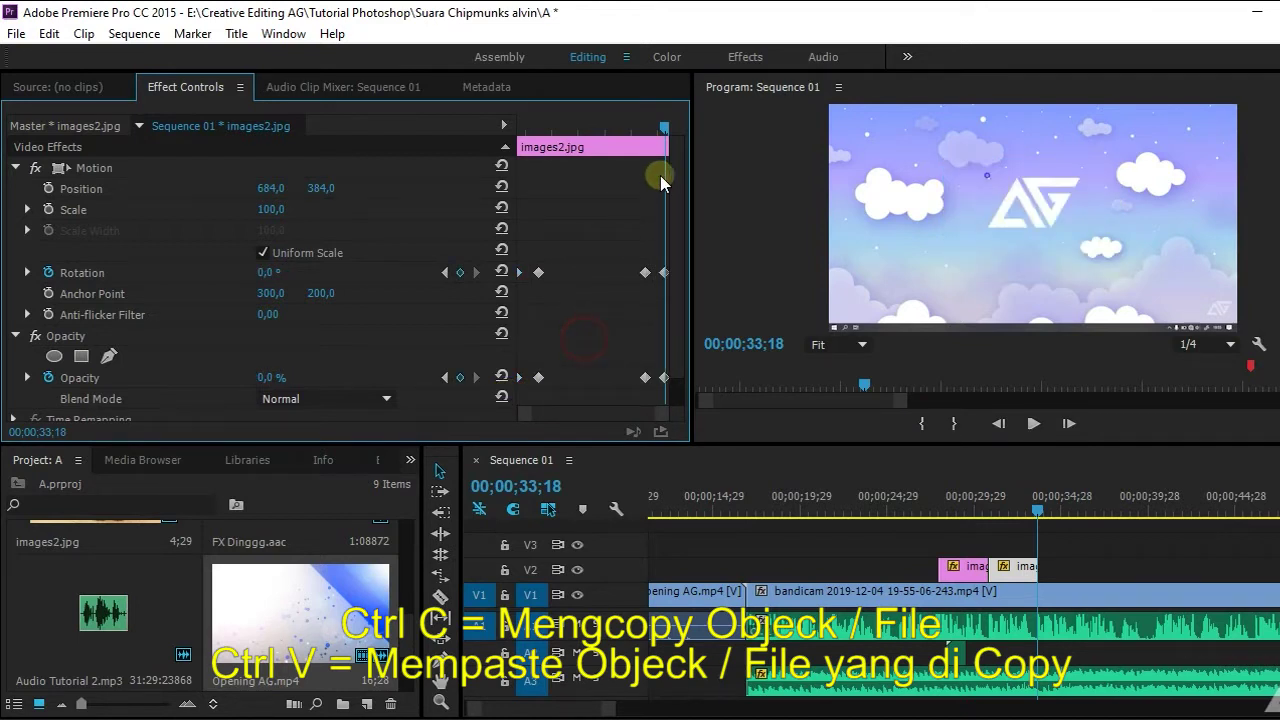
mouse_move(660, 133)
mouse_down()
mouse_move(657, 146)
mouse_move(493, 160)
mouse_move(618, 160)
mouse_move(631, 175)
mouse_up()
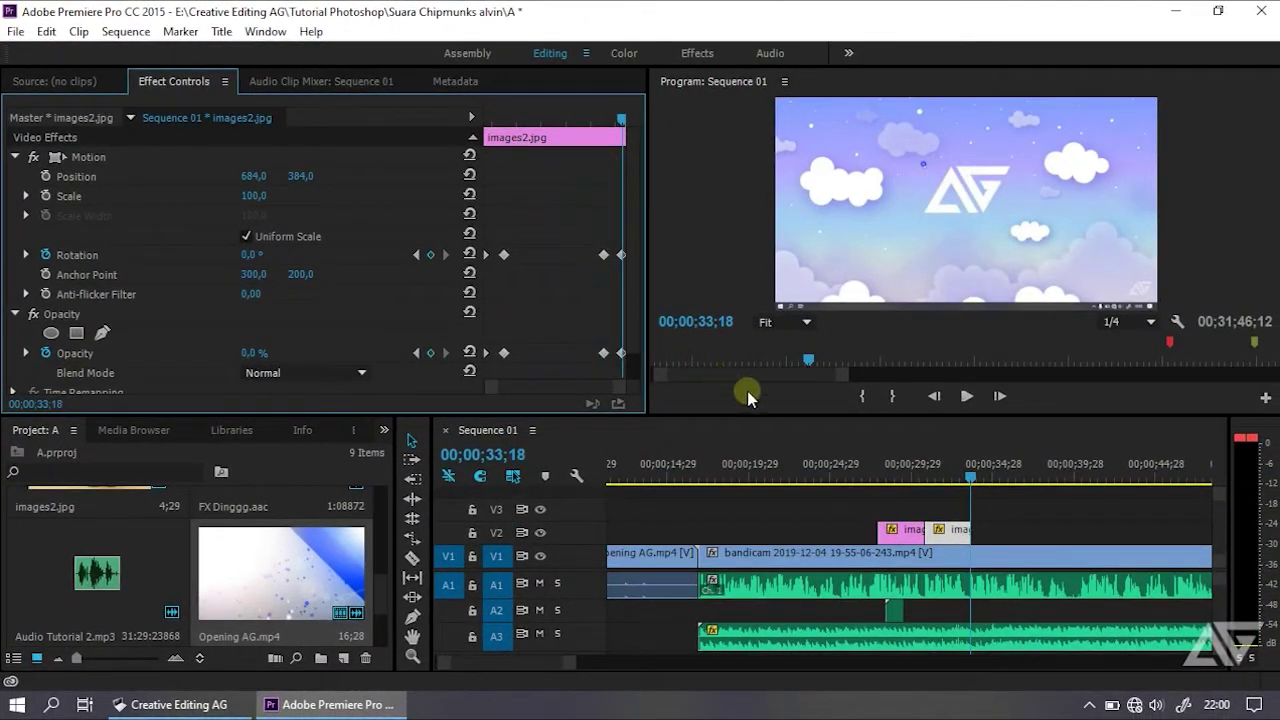
Show the Volume properties of the FX Dinggg.aac sound effect
drag(975, 487, 894, 487)
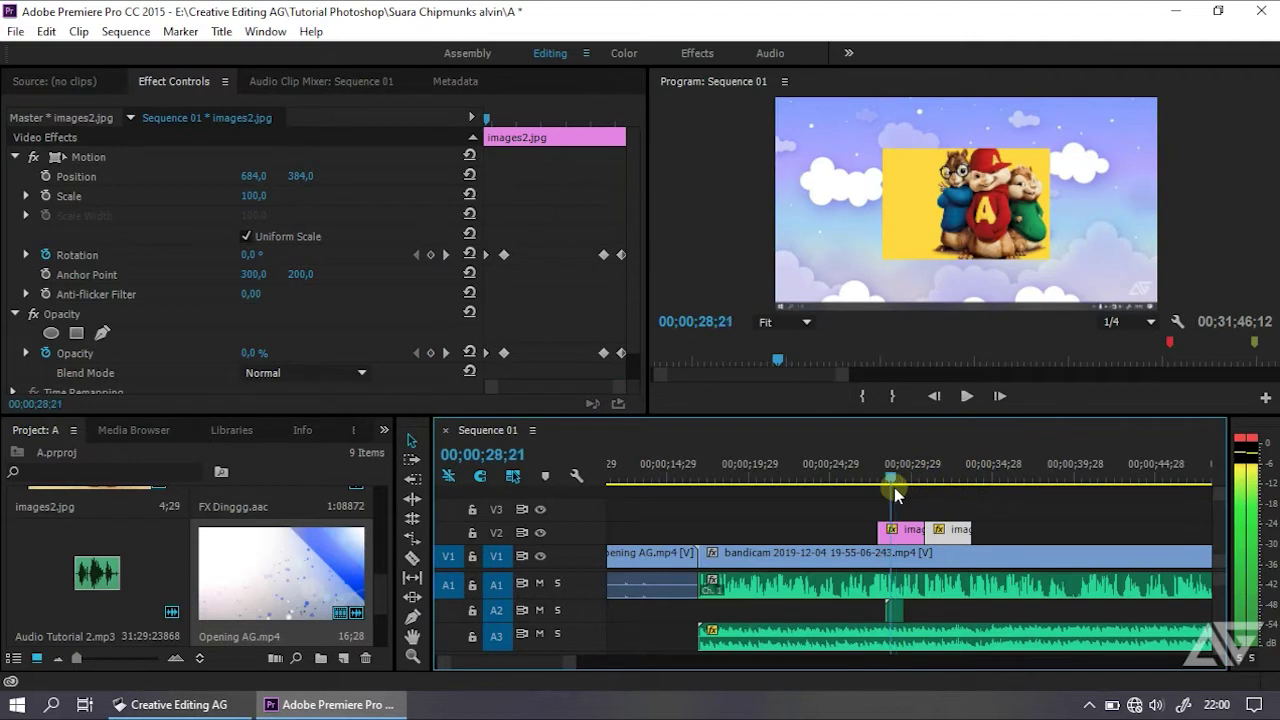
click(908, 533)
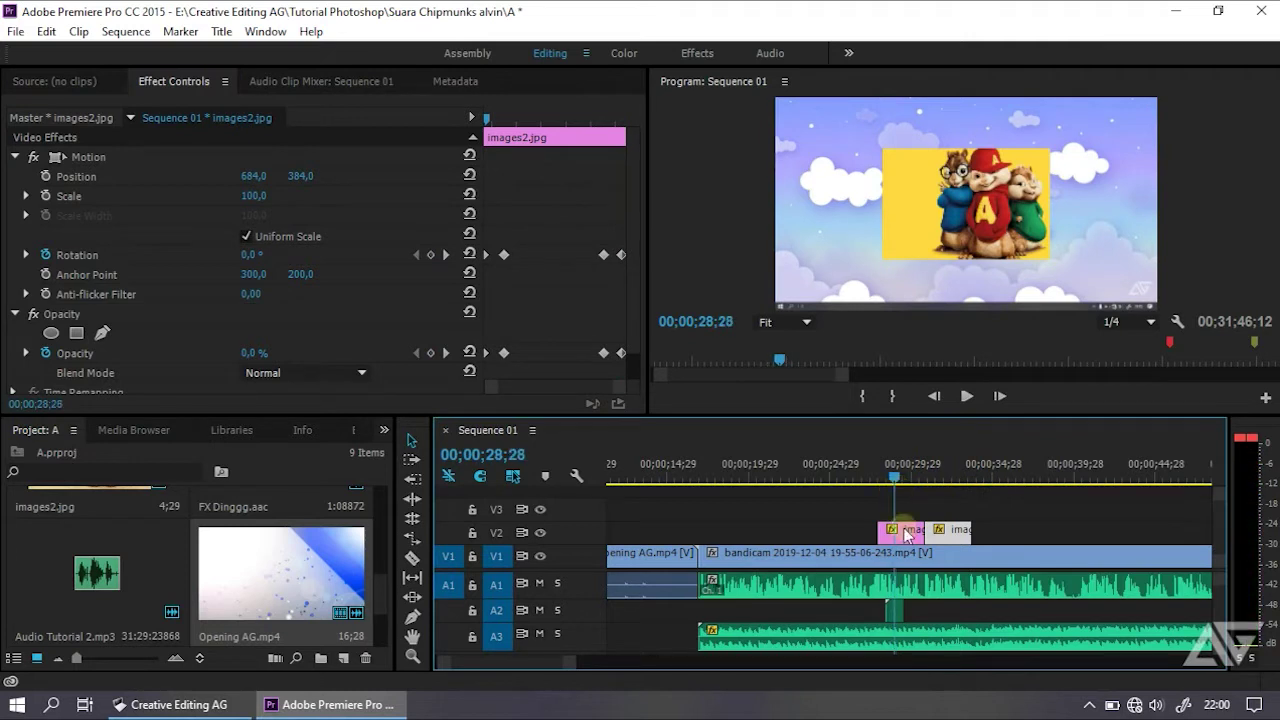
click(893, 609)
click(12, 157)
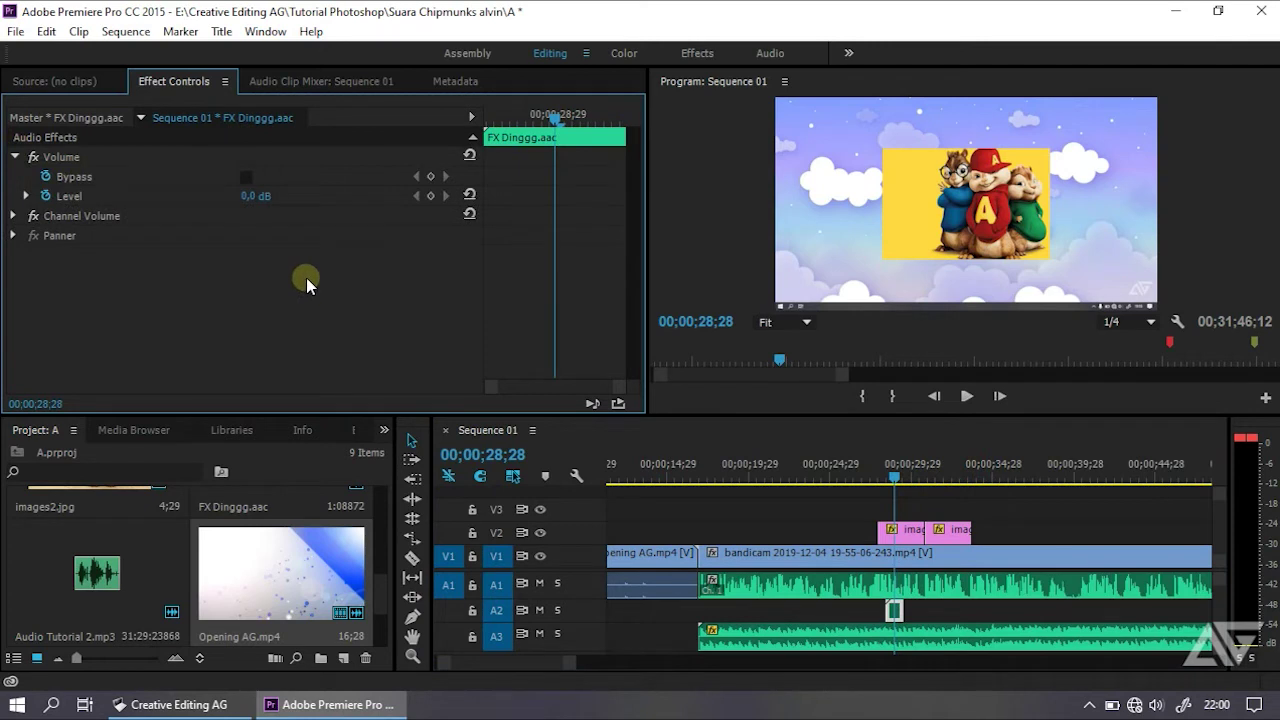
Expand the bandicam clip's Volume and start keyframing Level at about 00;00;27;26
click(861, 597)
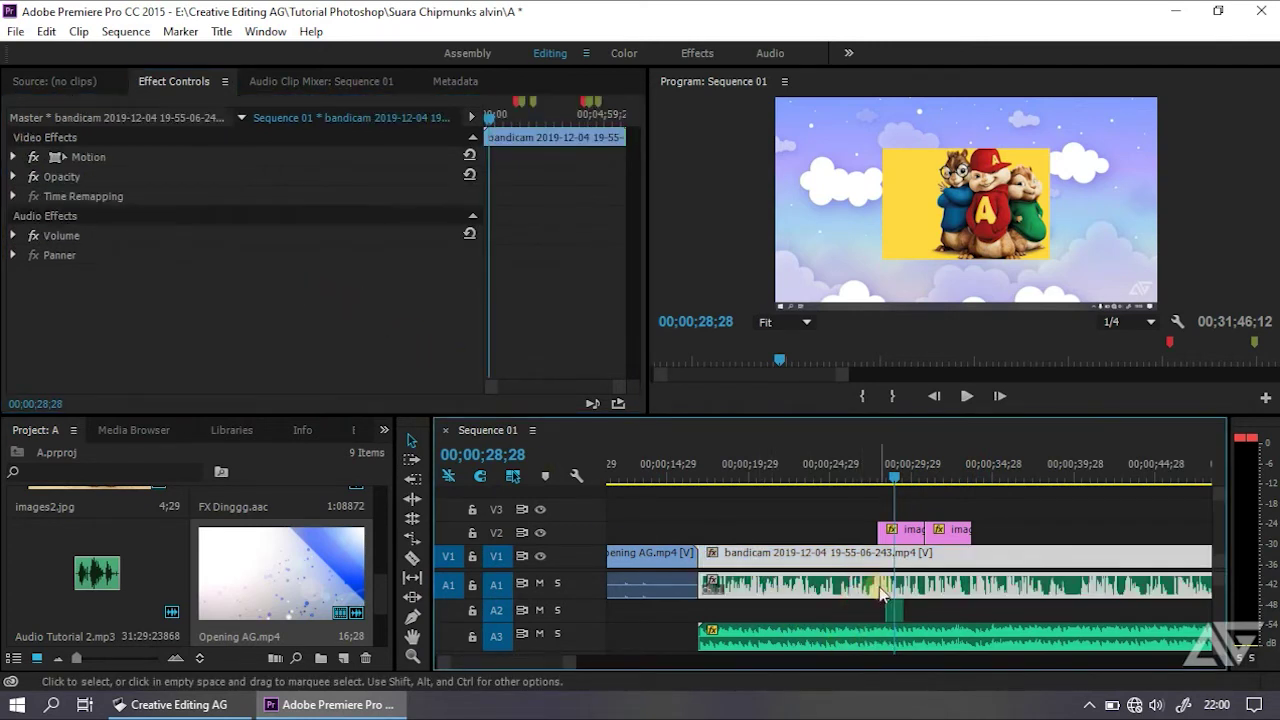
click(14, 157)
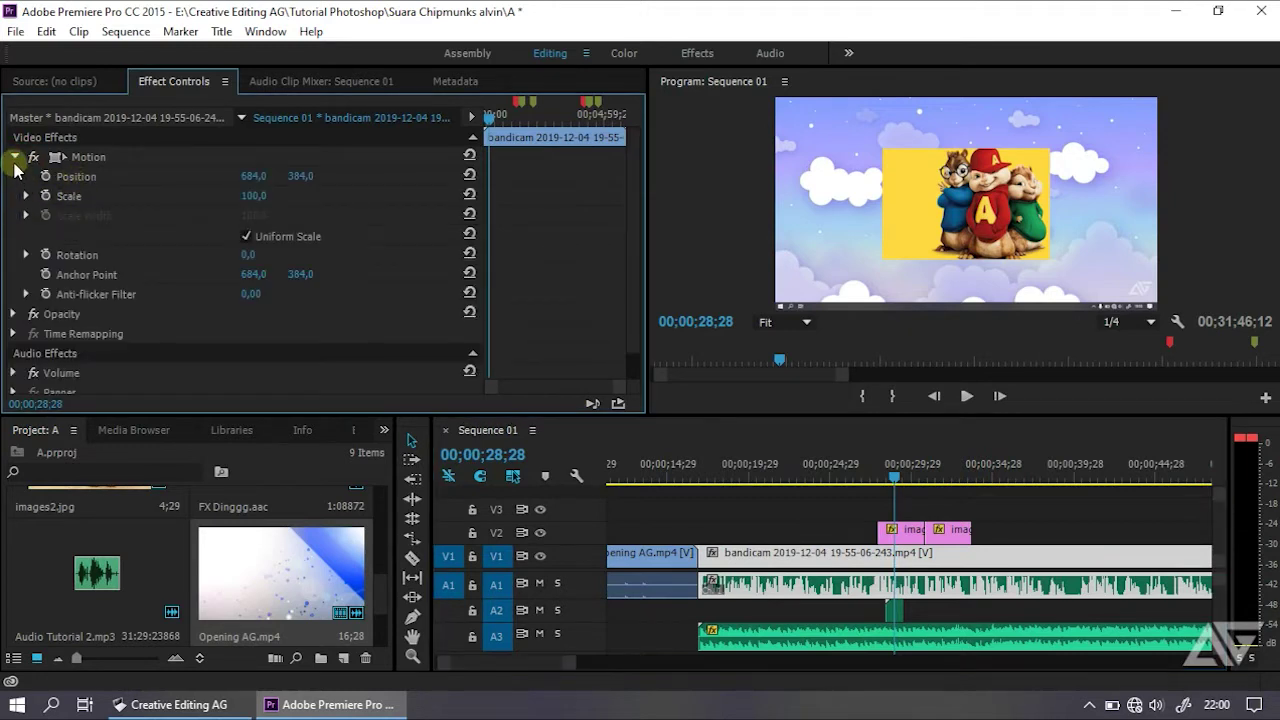
click(14, 157)
click(14, 236)
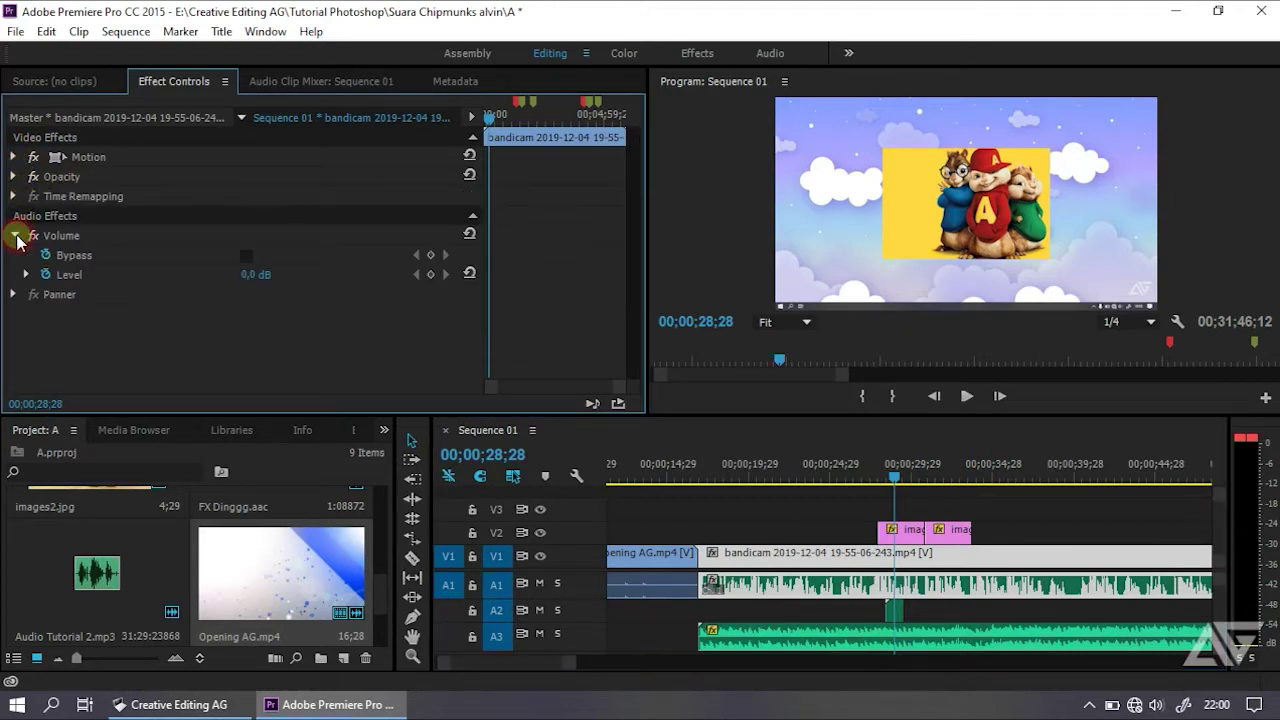
drag(505, 117, 488, 115)
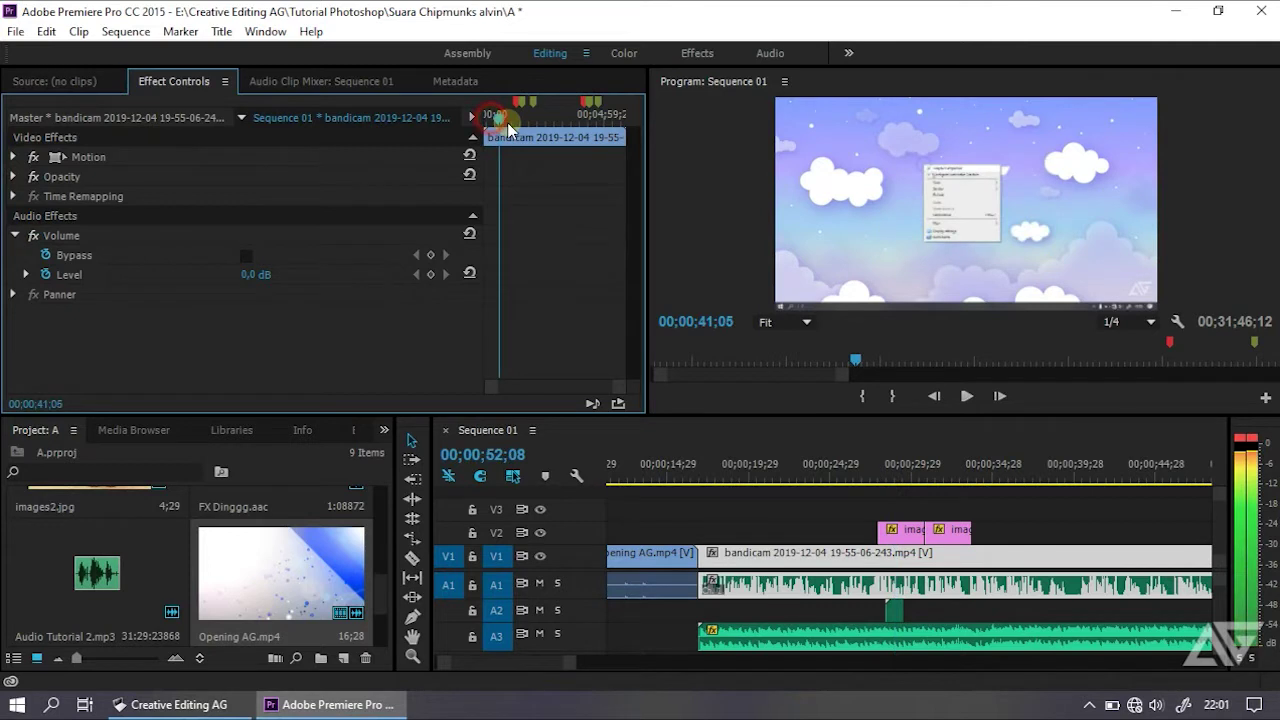
drag(886, 470, 1072, 487)
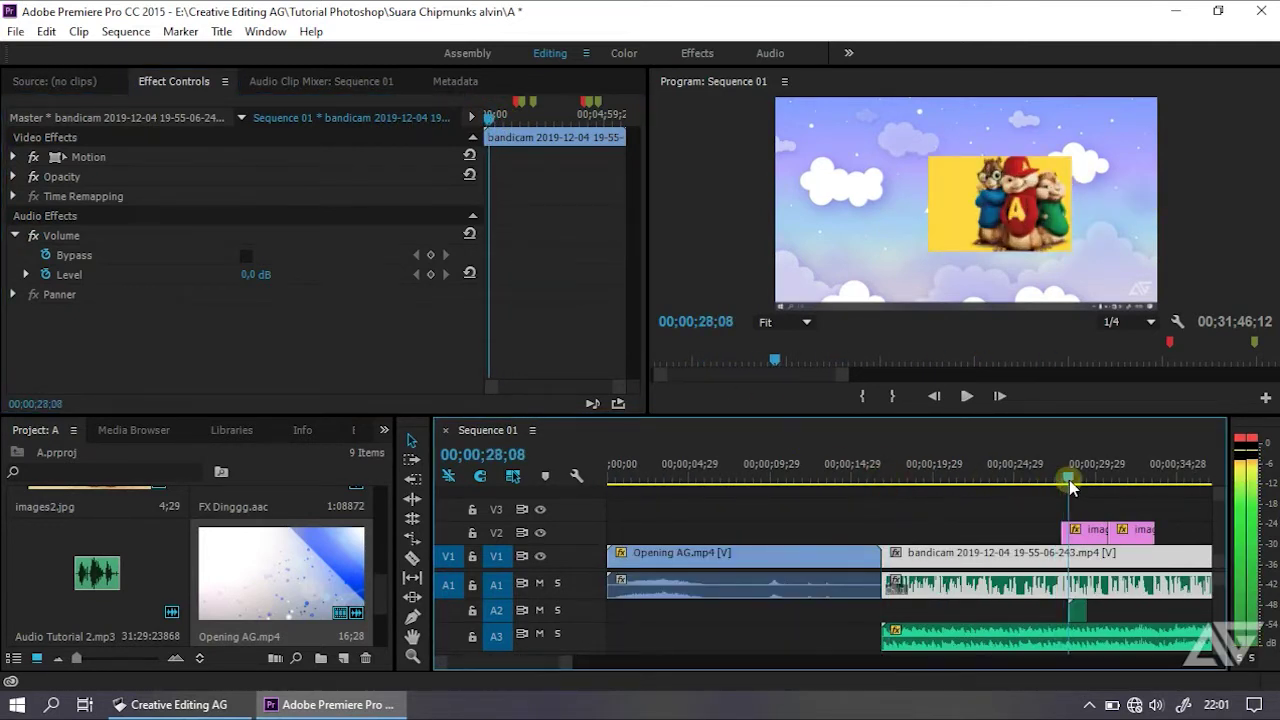
click(431, 276)
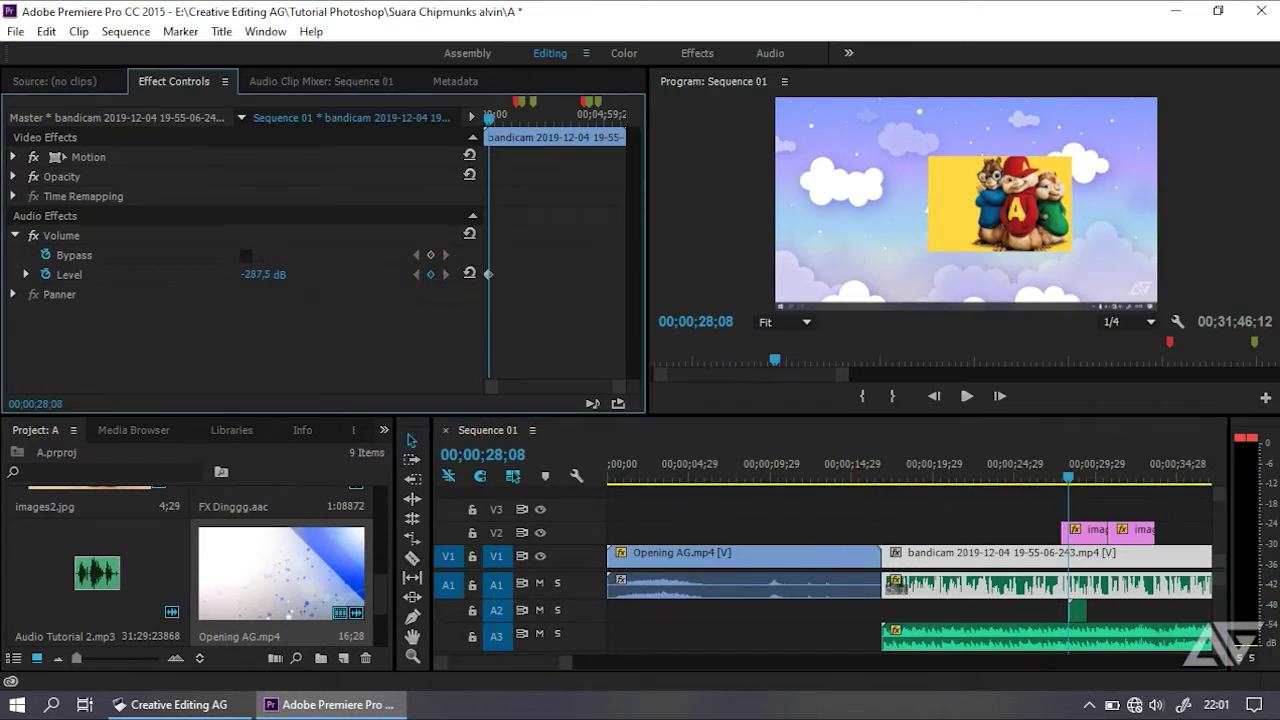
click(557, 103)
Add a Level keyframe of 0 at 00;00;32;25 on the bandicam clip
drag(489, 120, 511, 125)
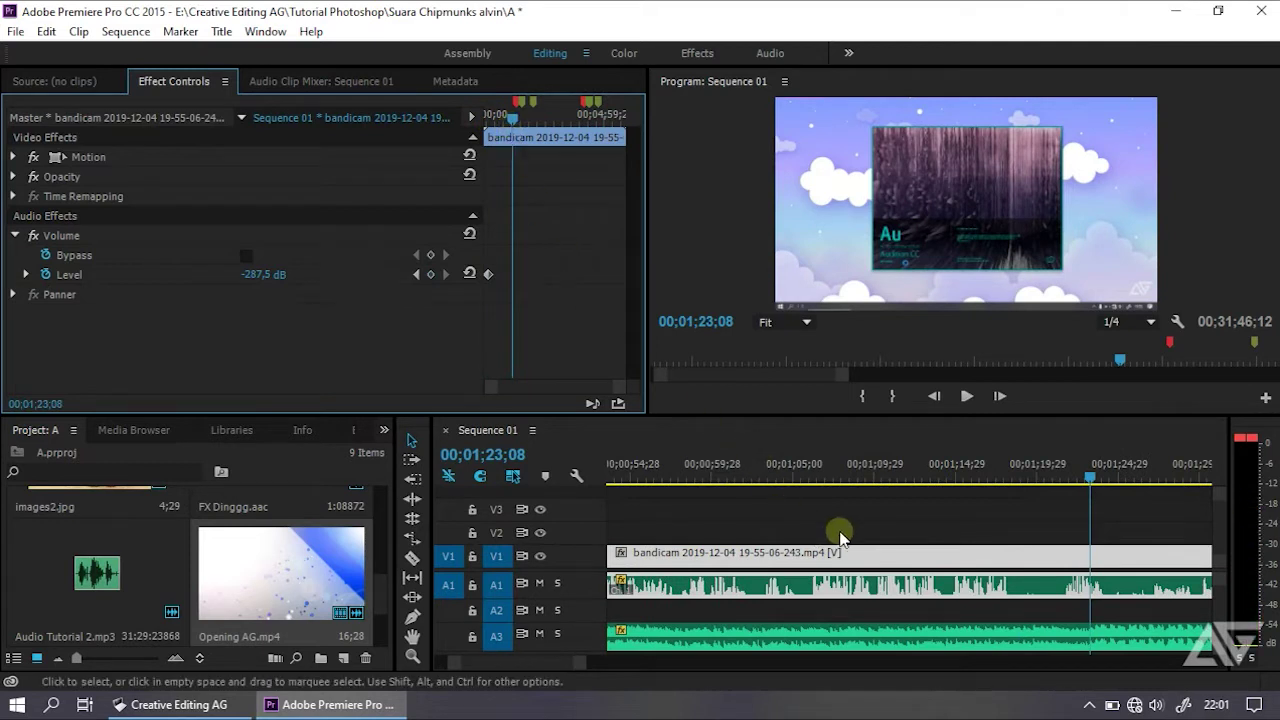
click(1100, 466)
key(j)
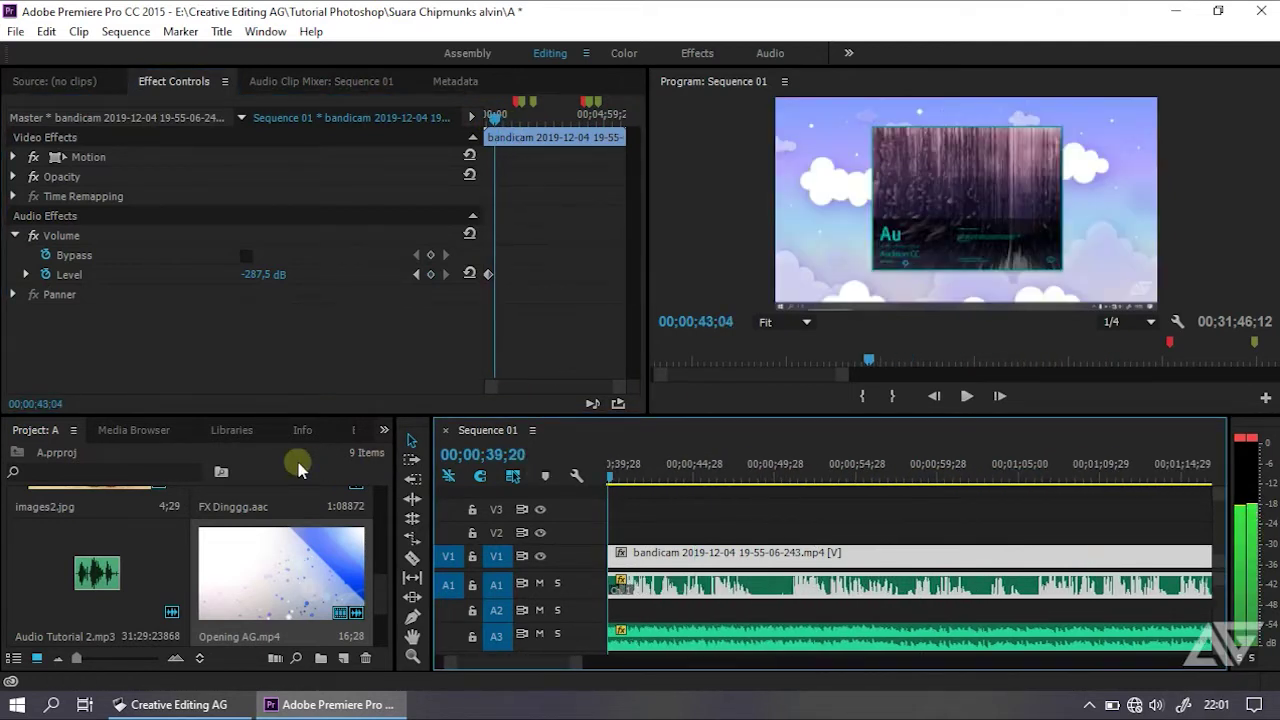
drag(723, 477, 838, 490)
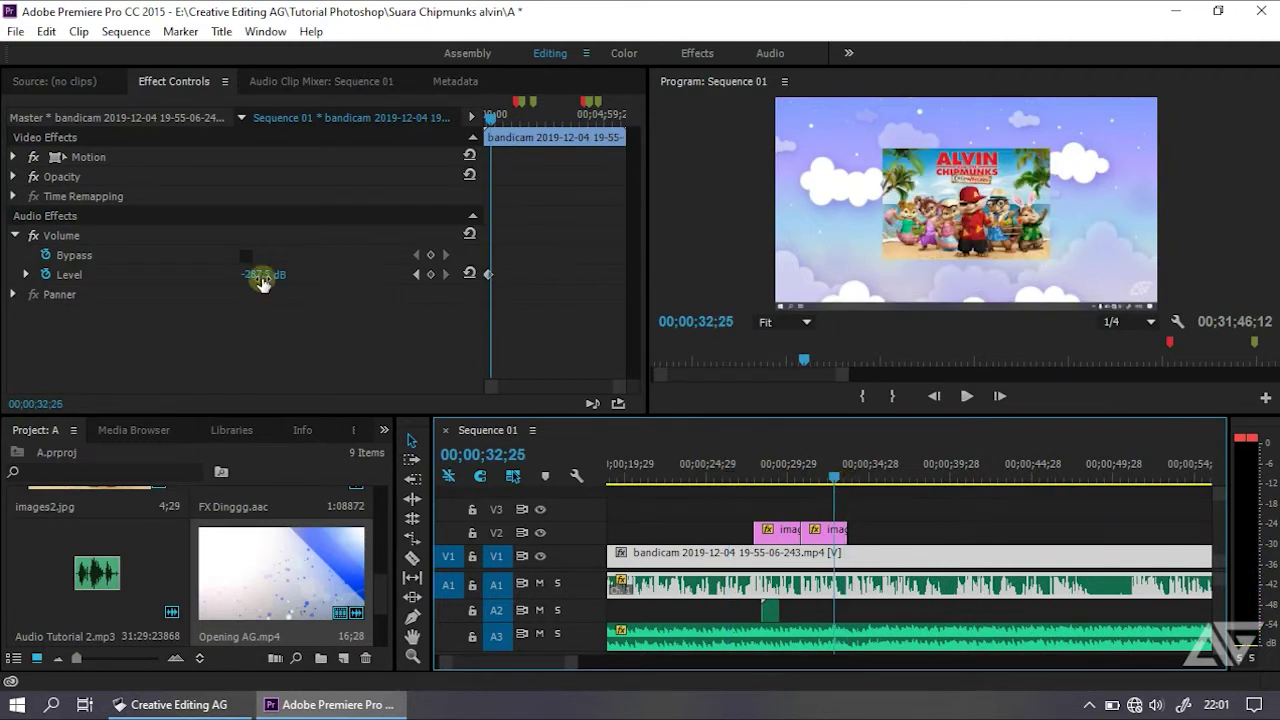
click(263, 274)
text(0)
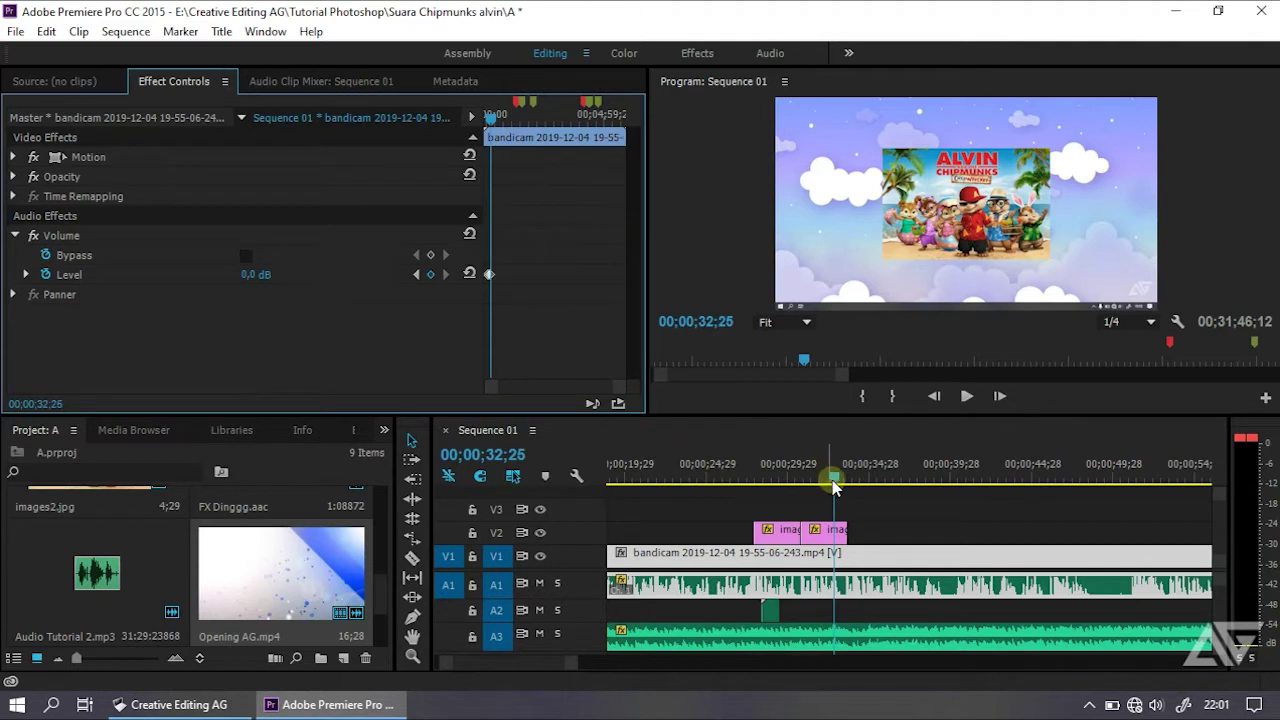
drag(833, 485, 737, 485)
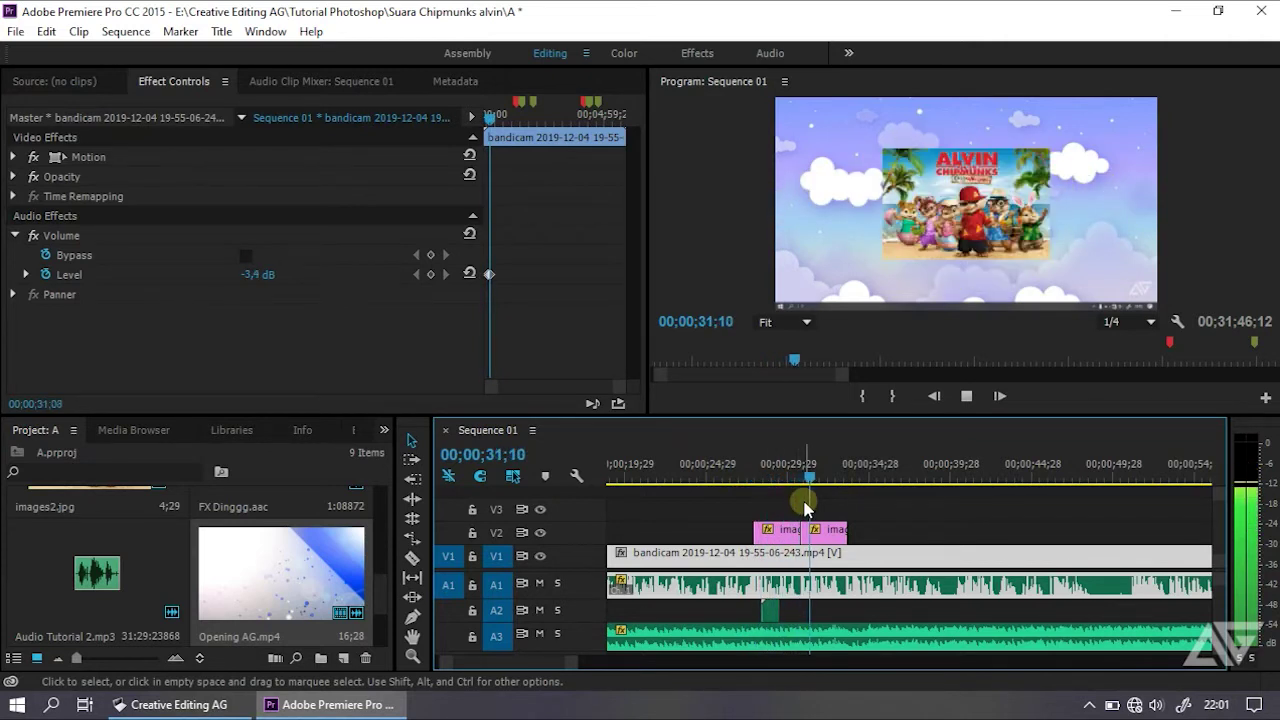
Turn off the Level stopwatch so the volume stays at 0.0 dB with no keyframes
key(space)
click(538, 278)
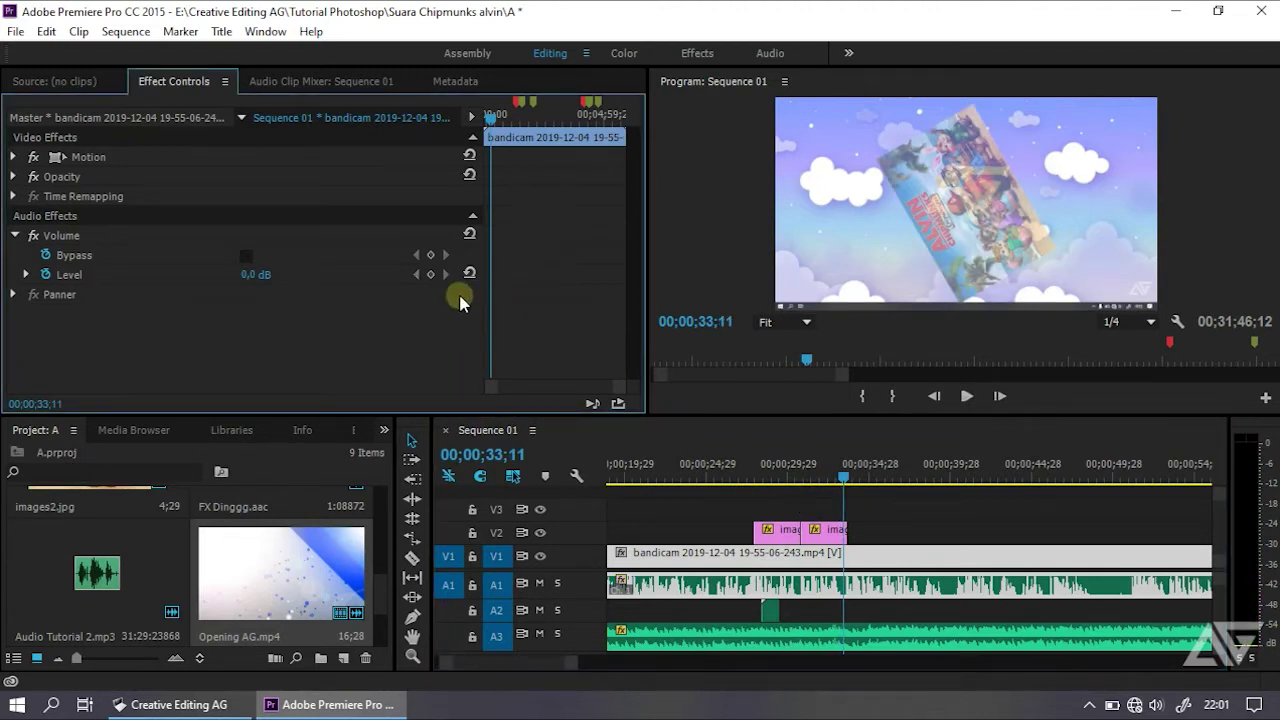
click(46, 274)
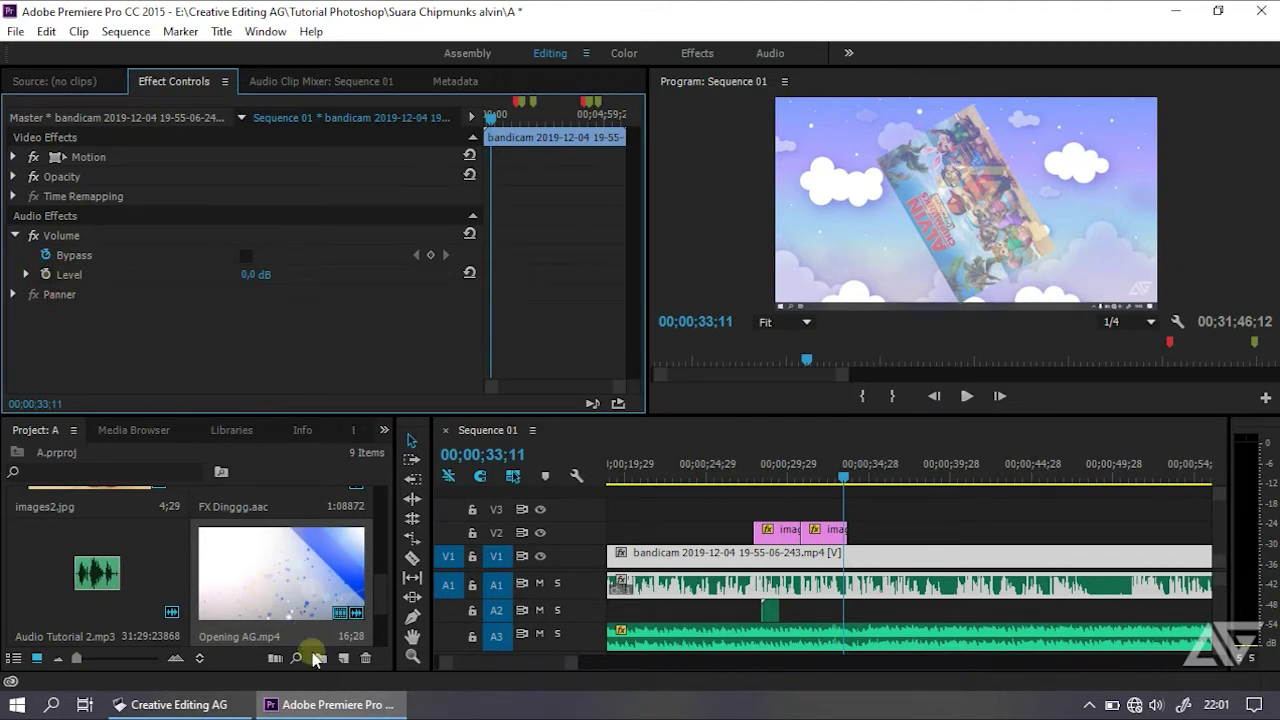
click(478, 668)
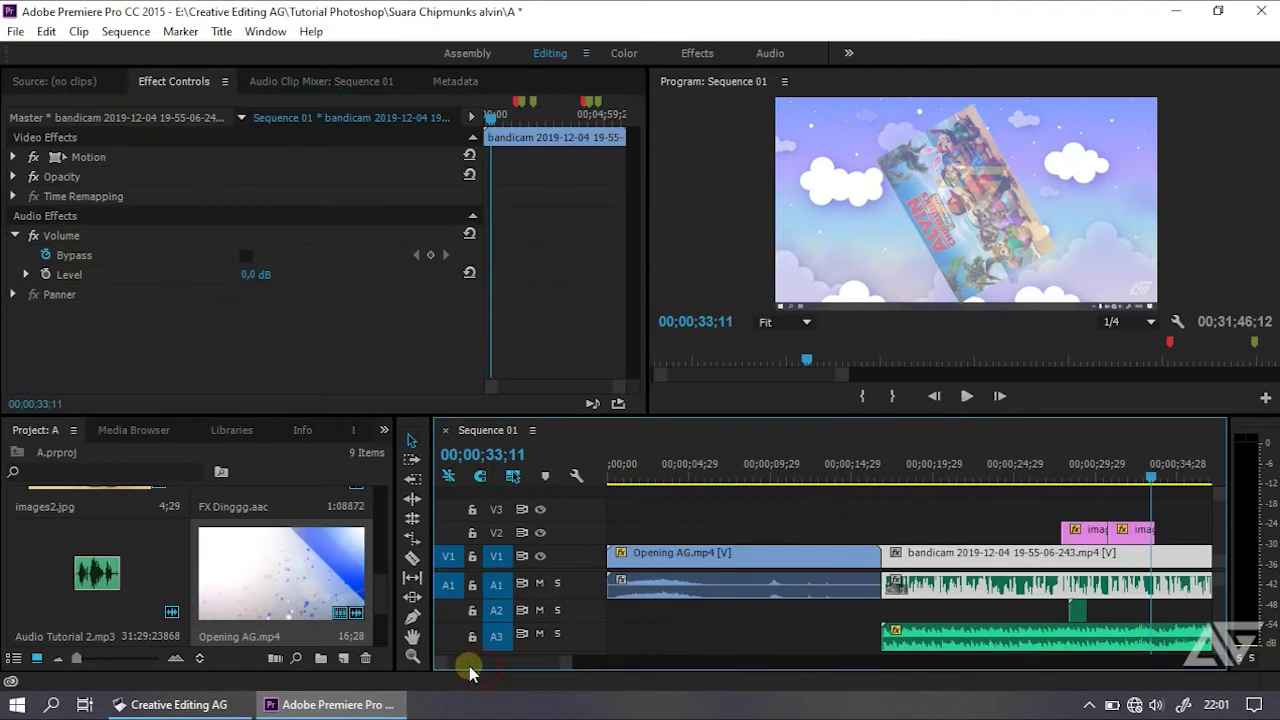
Move the playhead to 00;00;25;23 and select Opening AG.mp4 to show its scale of 72
drag(561, 670, 590, 668)
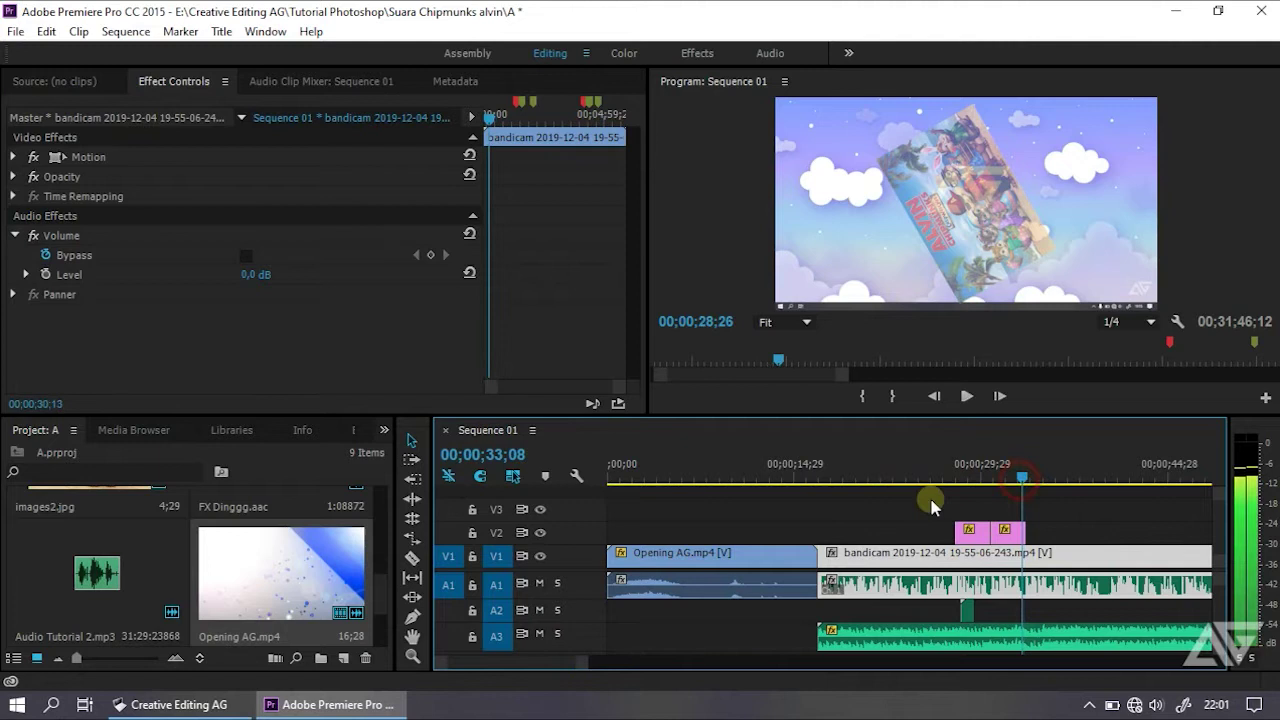
drag(1023, 477, 928, 477)
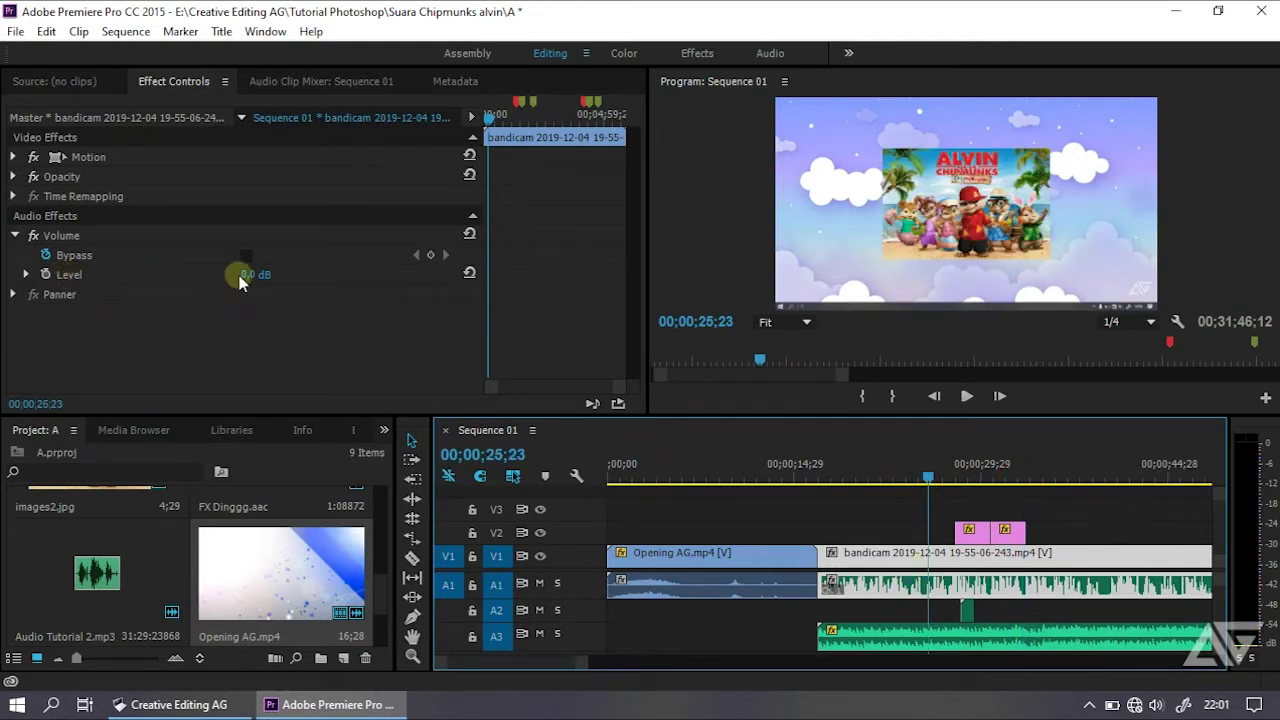
drag(240, 280, 480, 348)
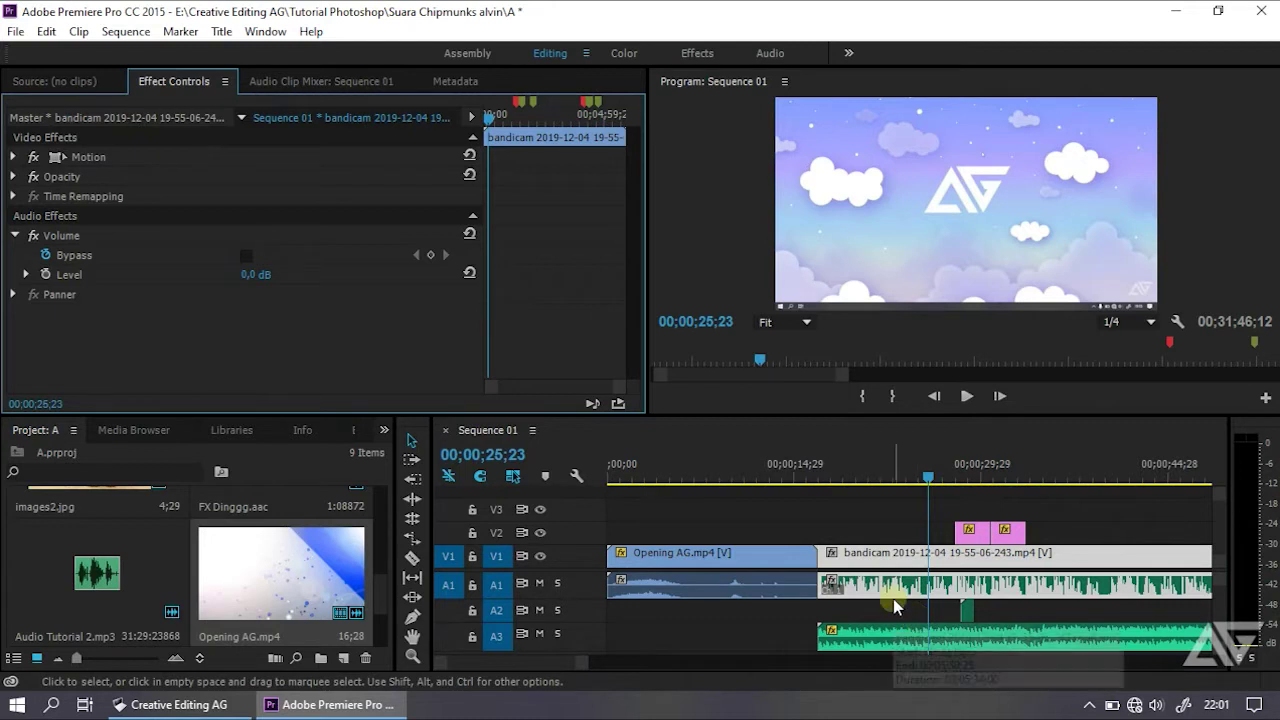
click(873, 537)
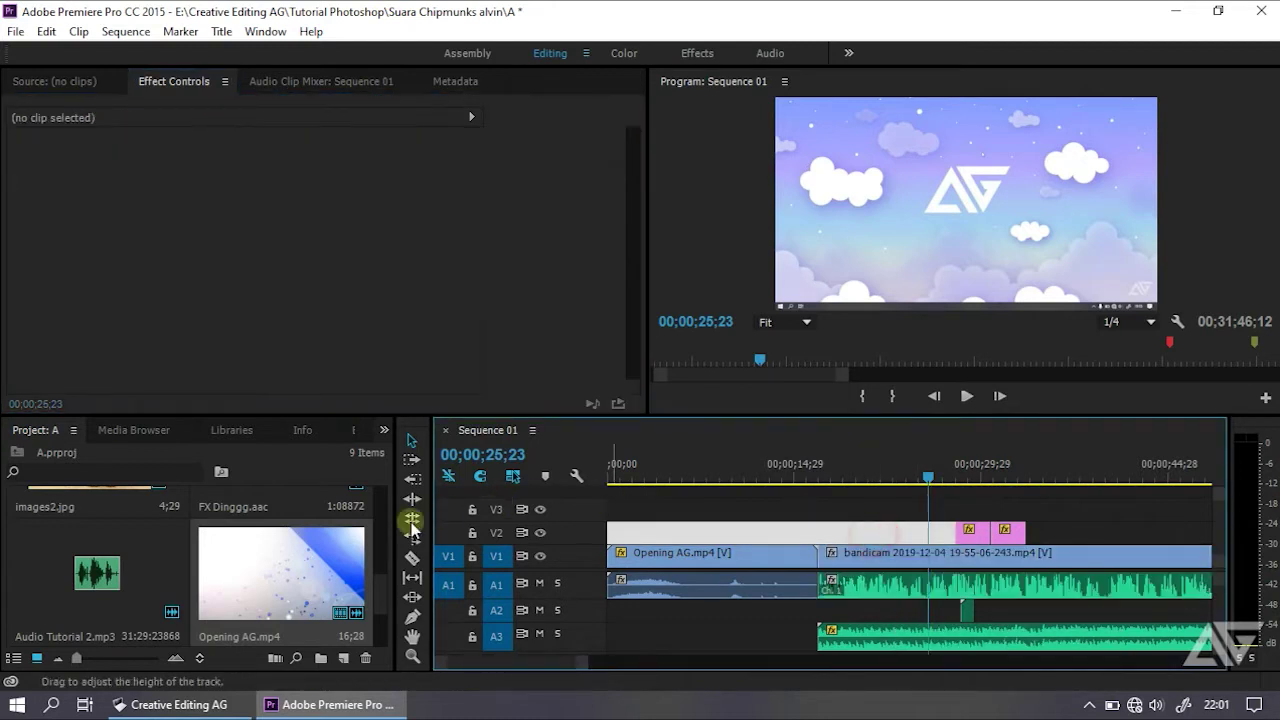
click(717, 597)
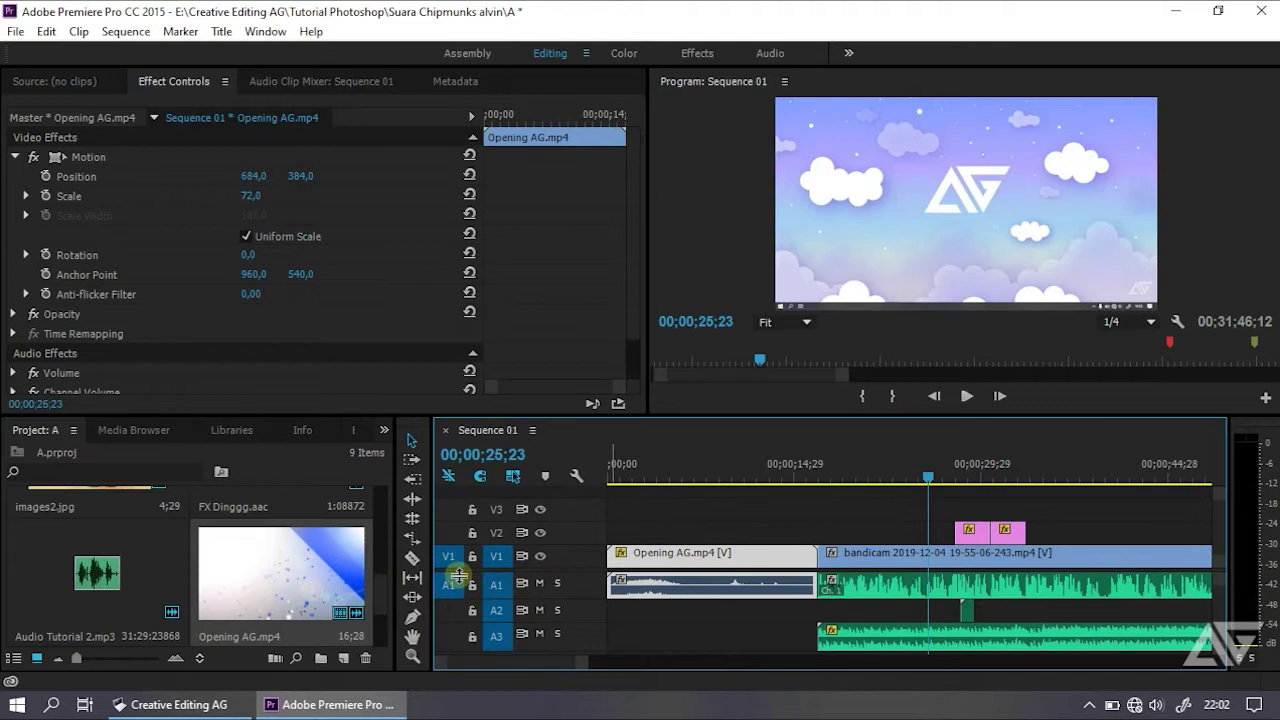
click(712, 558)
Delete Opening AG.mp4 from V1/A1 and re-place it from the Project panel at 00;00 on V2/A2
key(Delete)
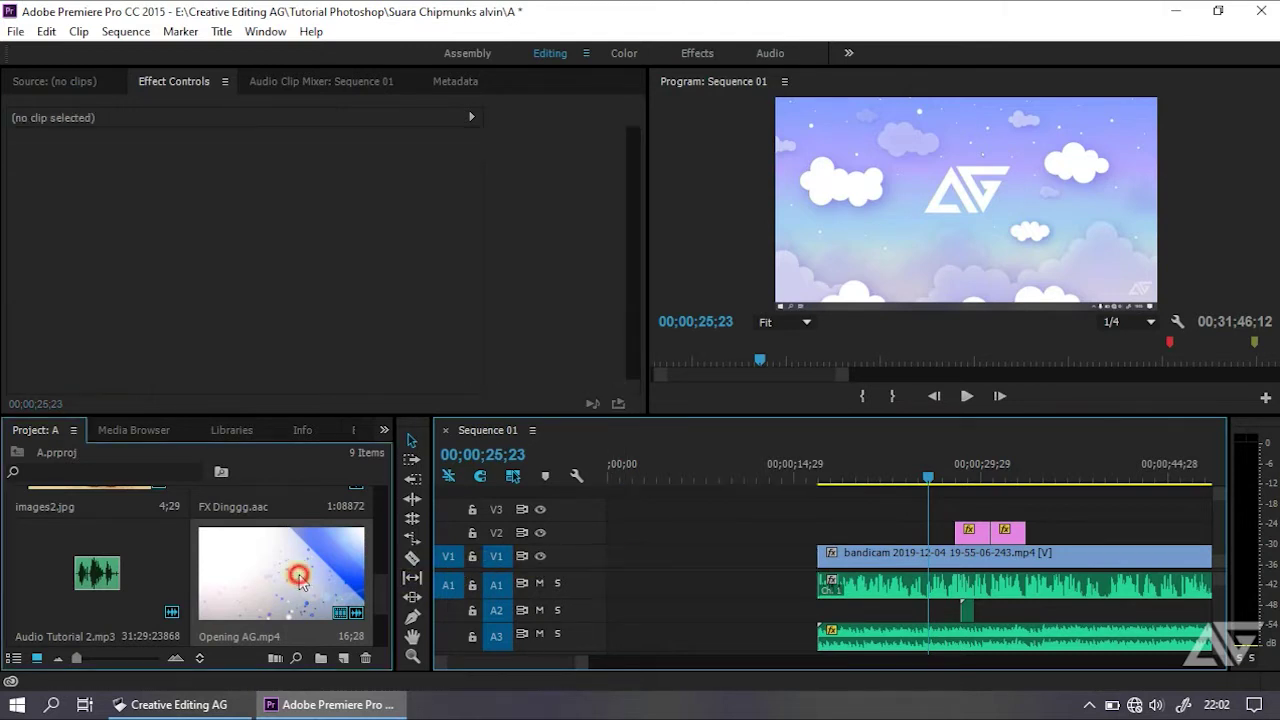
mouse_move(300, 578)
mouse_down()
mouse_move(613, 553)
mouse_move(610, 530)
mouse_up()
click(669, 540)
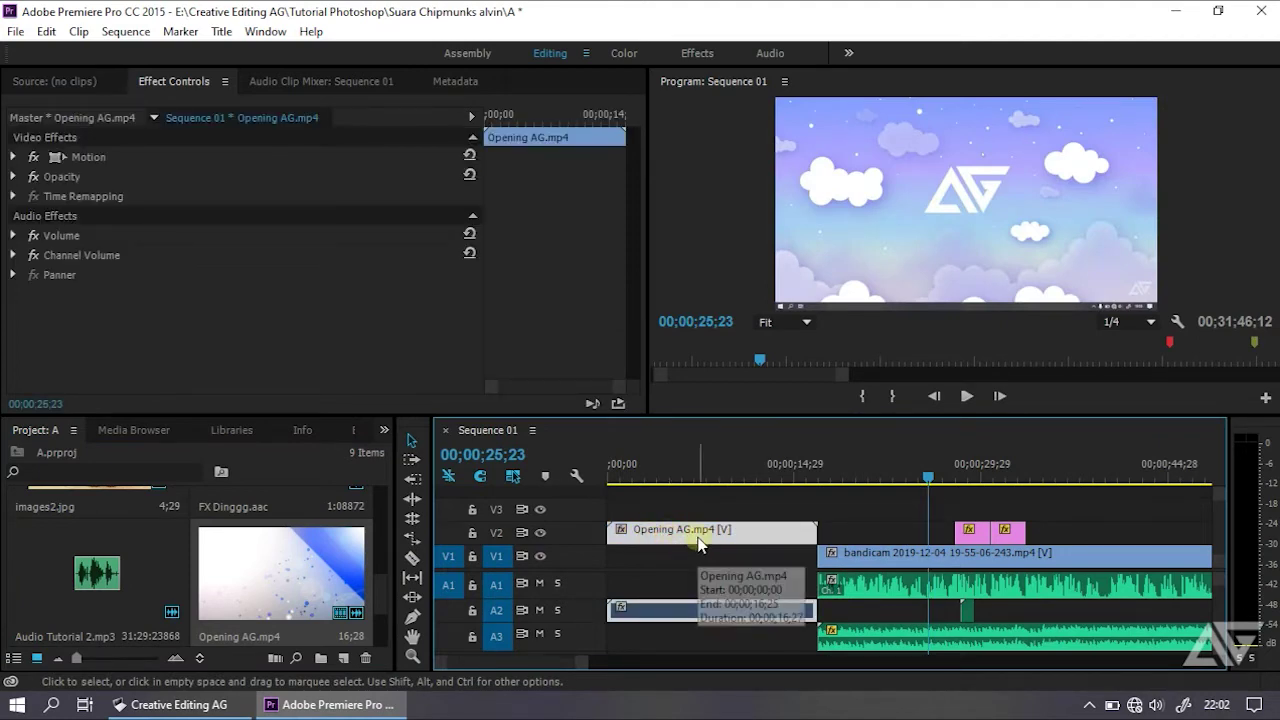
Unlink the intro's video from its audio, then undo a trial 4-second shift of the video
click(698, 541)
right_click(698, 541)
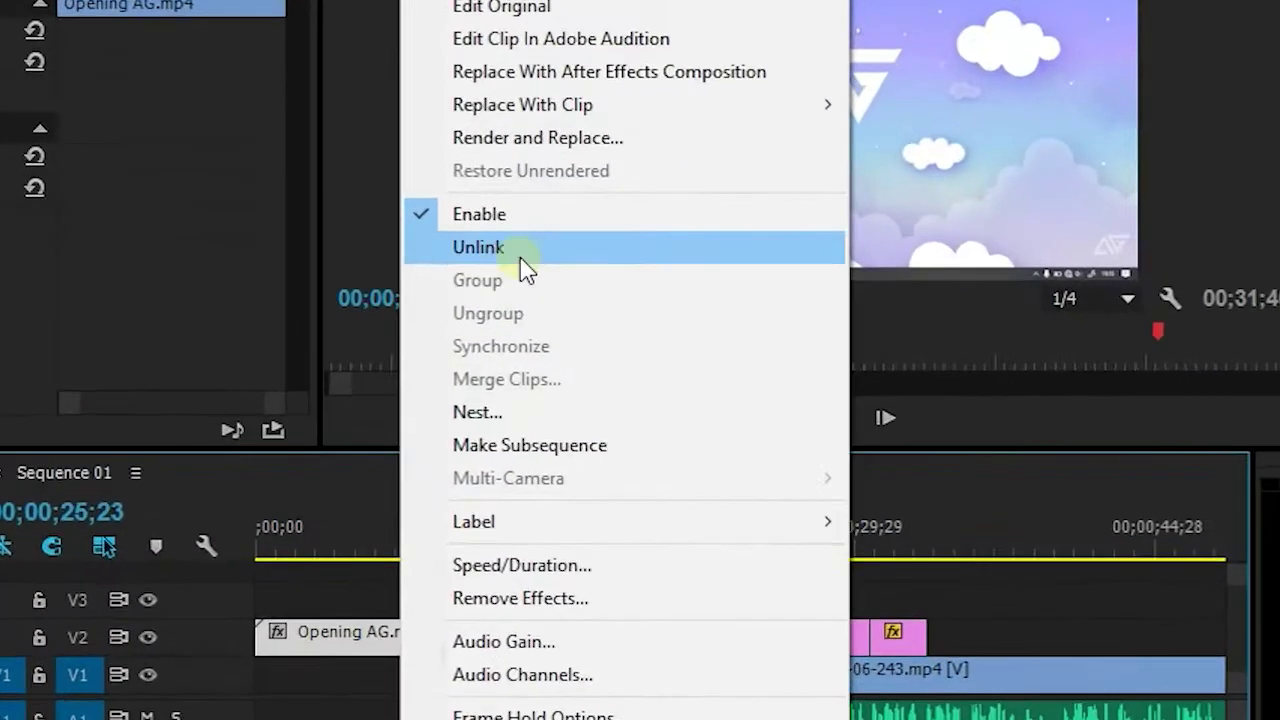
click(527, 270)
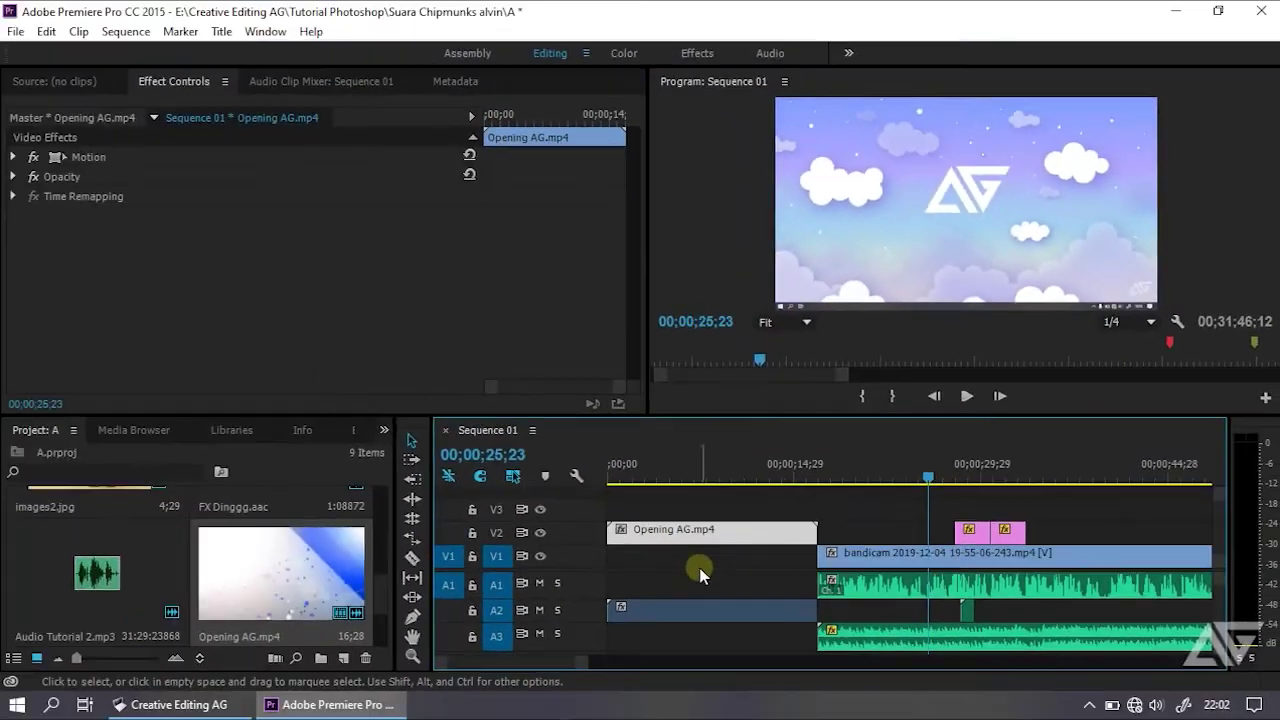
click(677, 615)
mouse_move(700, 531)
mouse_down()
mouse_move(762, 545)
mouse_move(752, 541)
mouse_up()
key(ctrl+z)
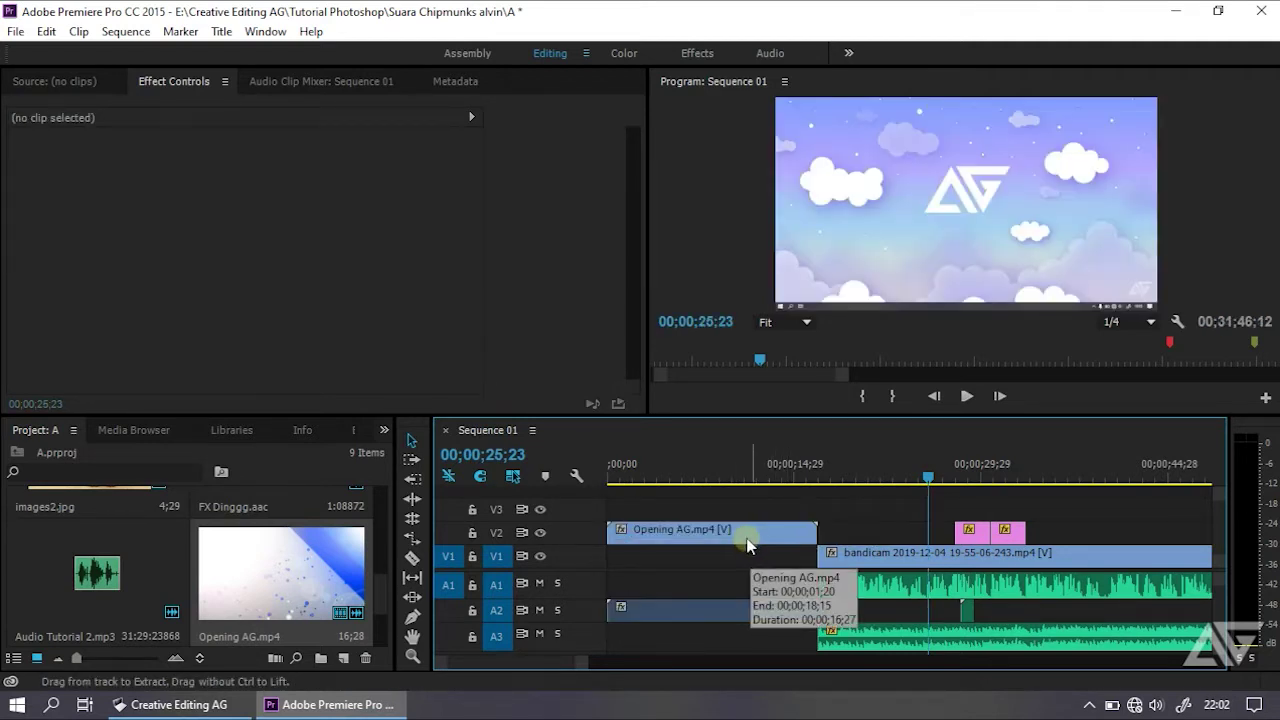
Return the intro video to the sequence start and unlink it from its audio again
drag(752, 541, 728, 535)
right_click(728, 535)
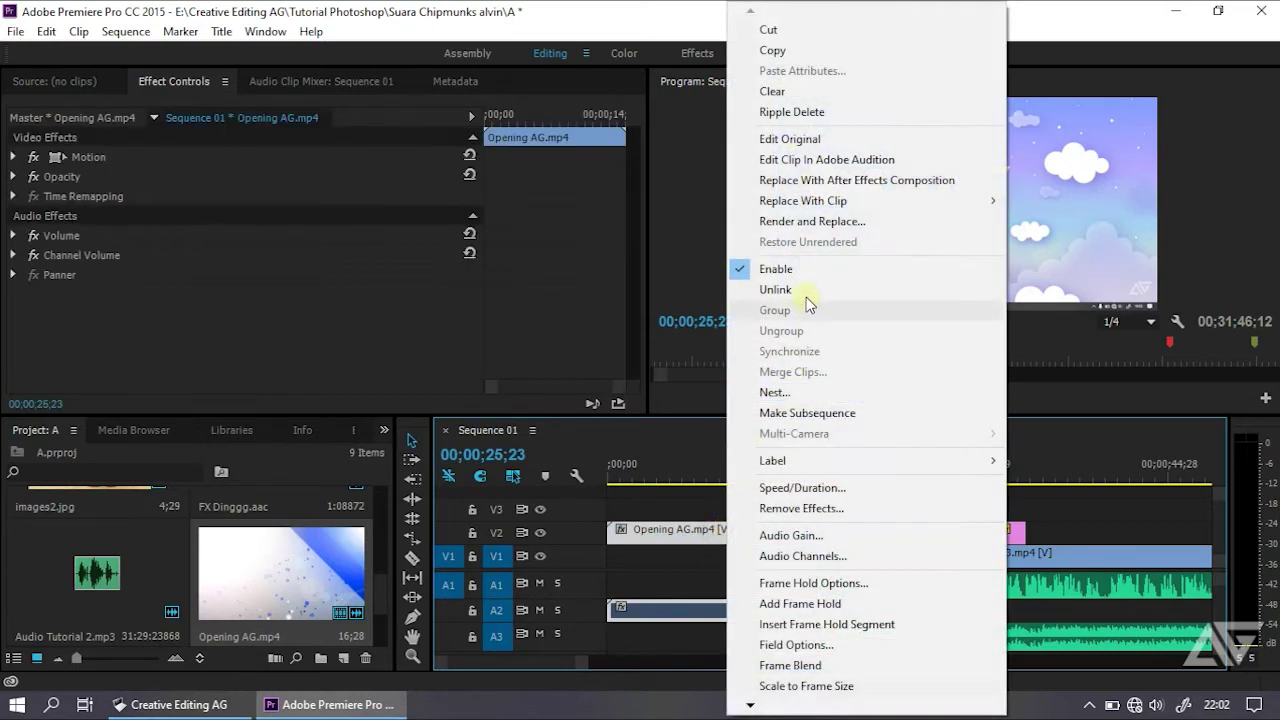
click(800, 292)
click(712, 514)
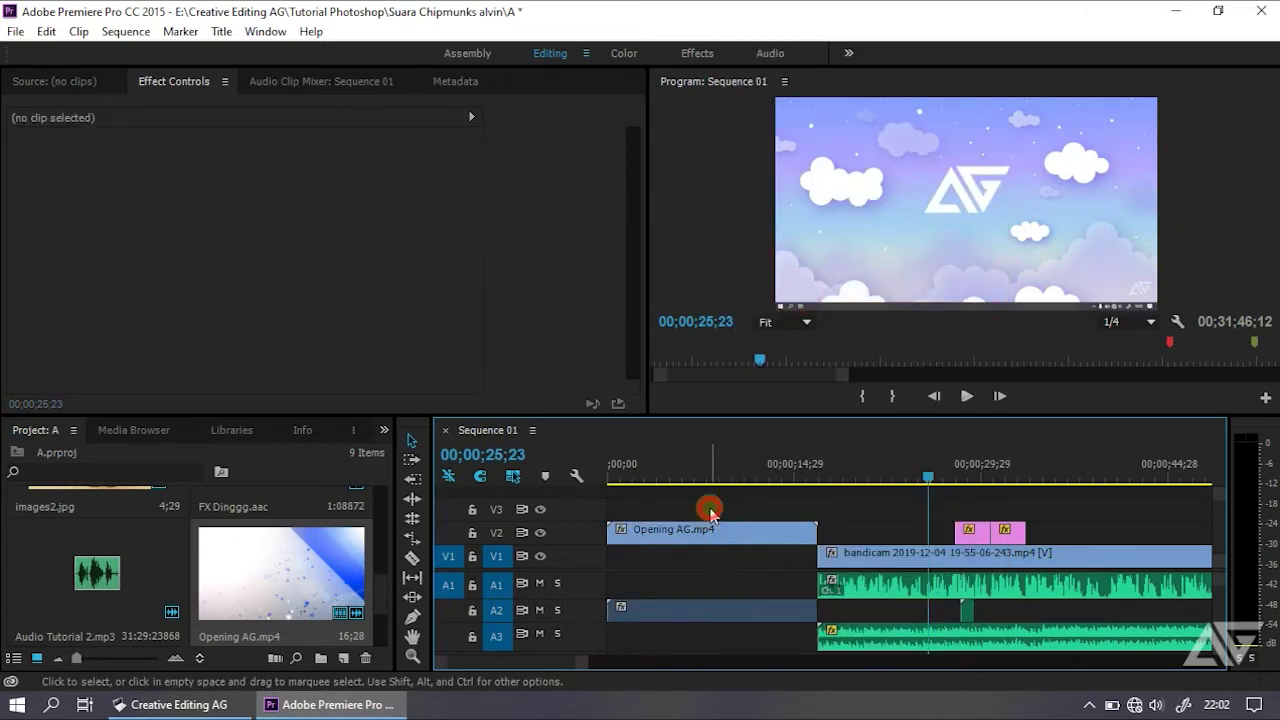
click(701, 609)
click(736, 533)
At 00;00;10;12, try a Razor cut on the Opening AG video and undo it
drag(928, 476, 737, 476)
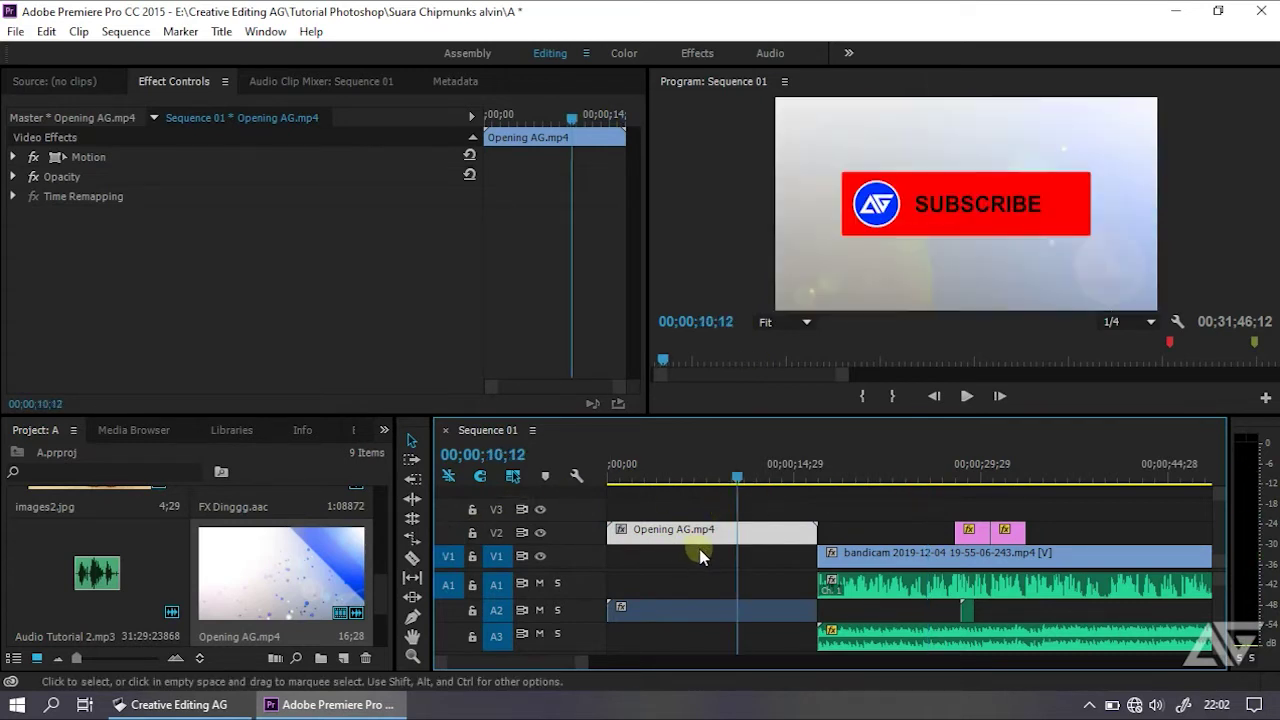
click(412, 557)
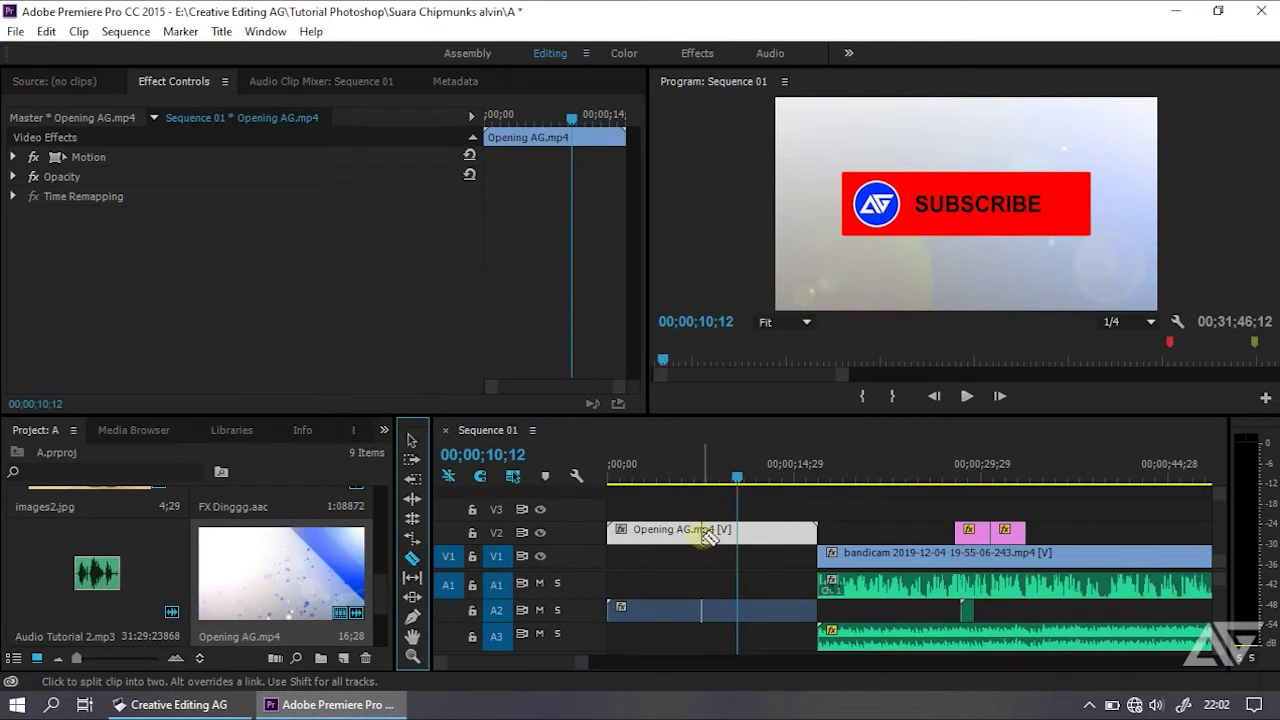
click(710, 531)
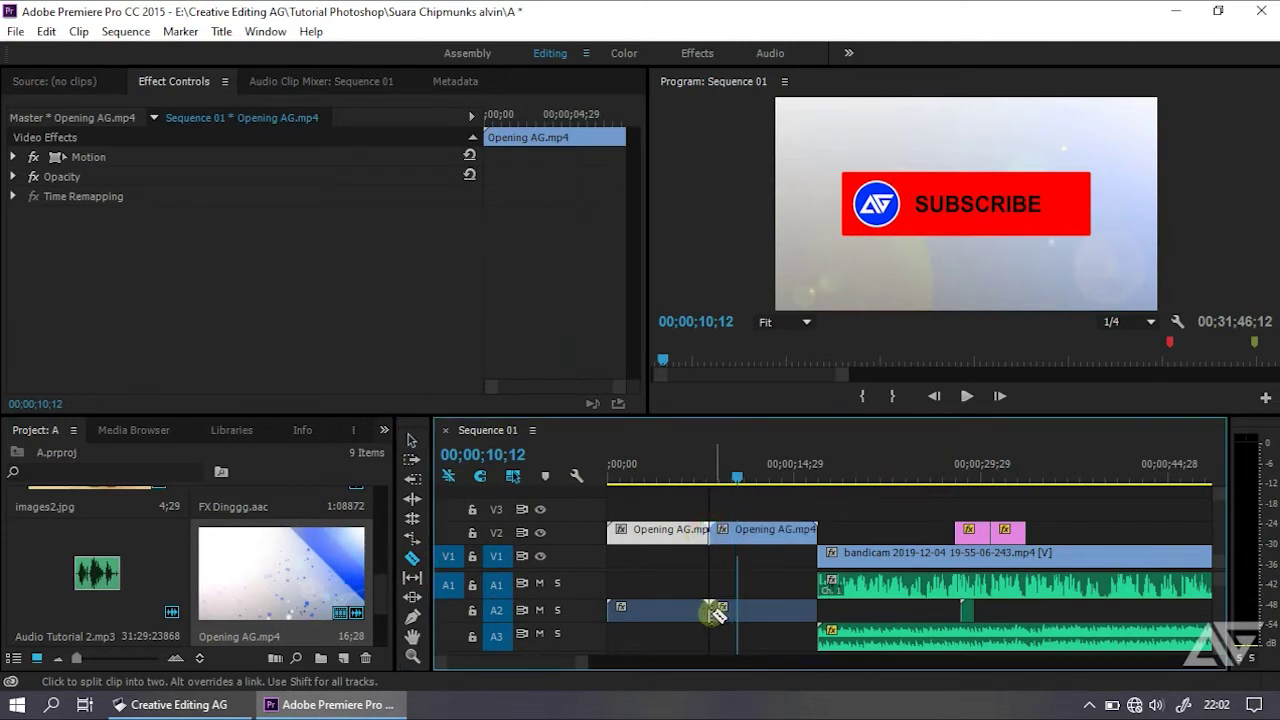
key(ctrl+z)
click(412, 440)
click(695, 535)
right_click(695, 535)
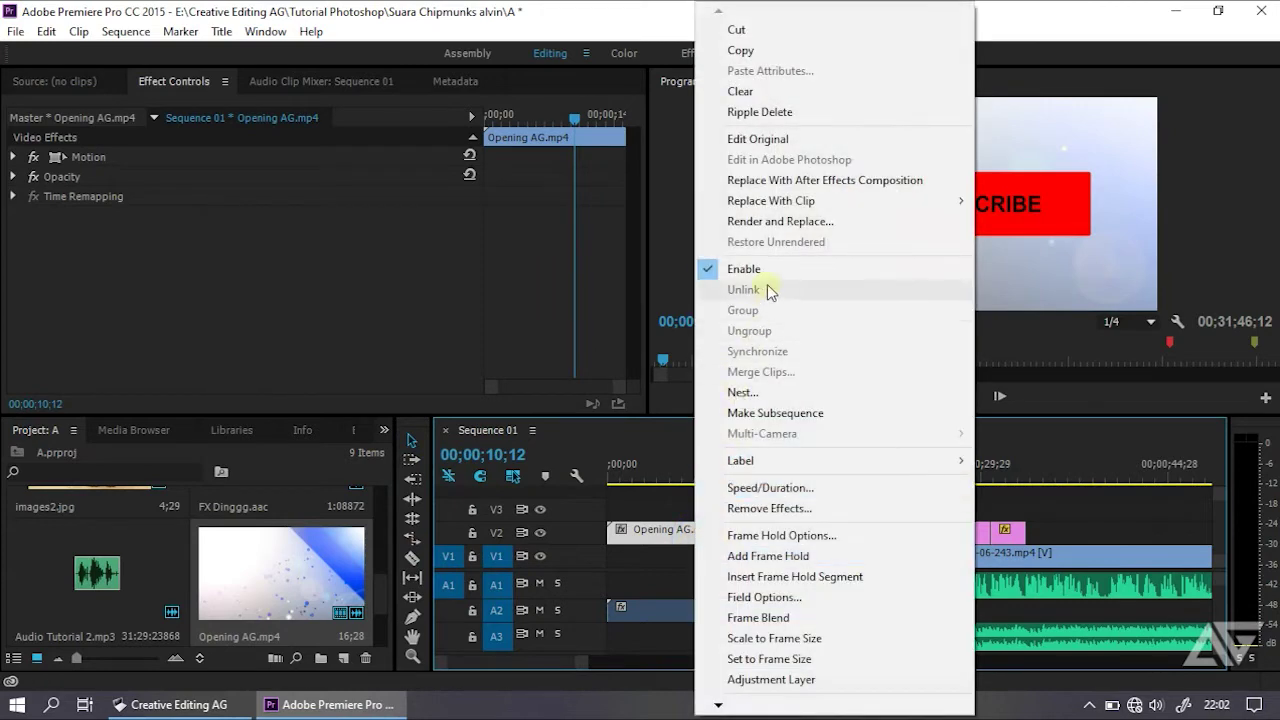
click(669, 567)
Unlink the Opening AG clip and cut its A2 audio with the Razor tool
click(700, 534)
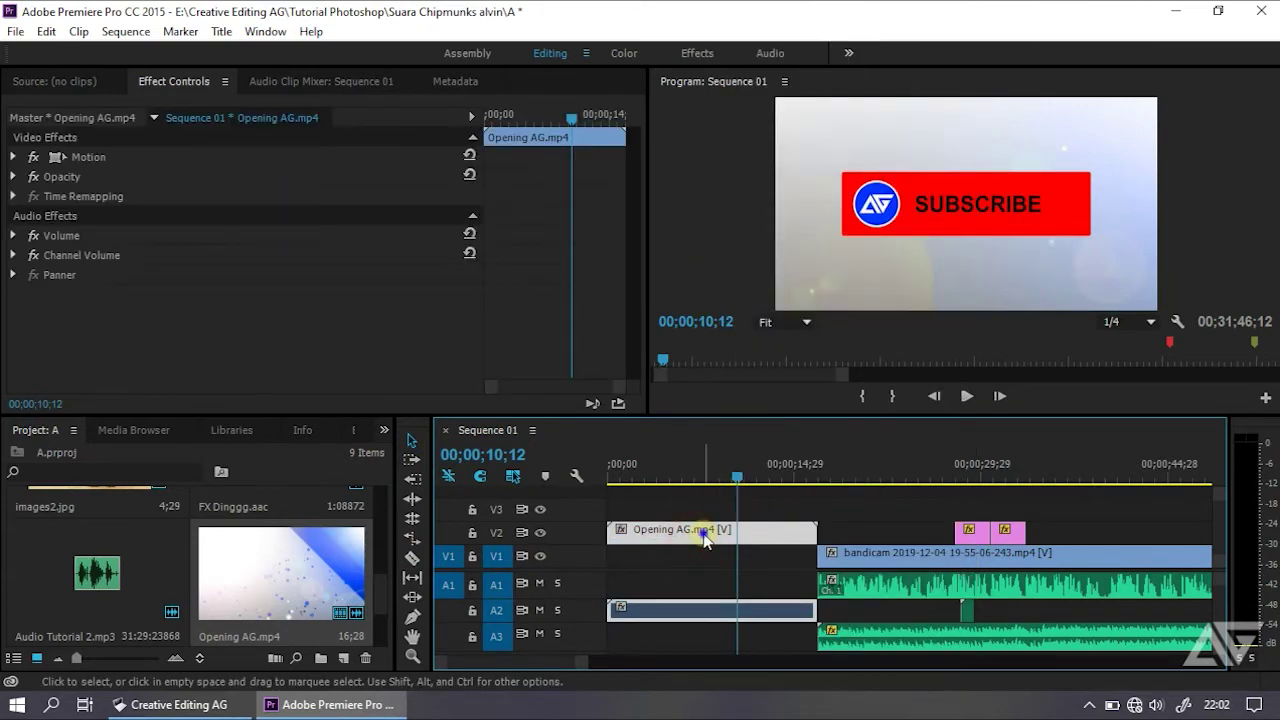
right_click(705, 531)
click(750, 291)
click(412, 557)
click(700, 610)
click(411, 440)
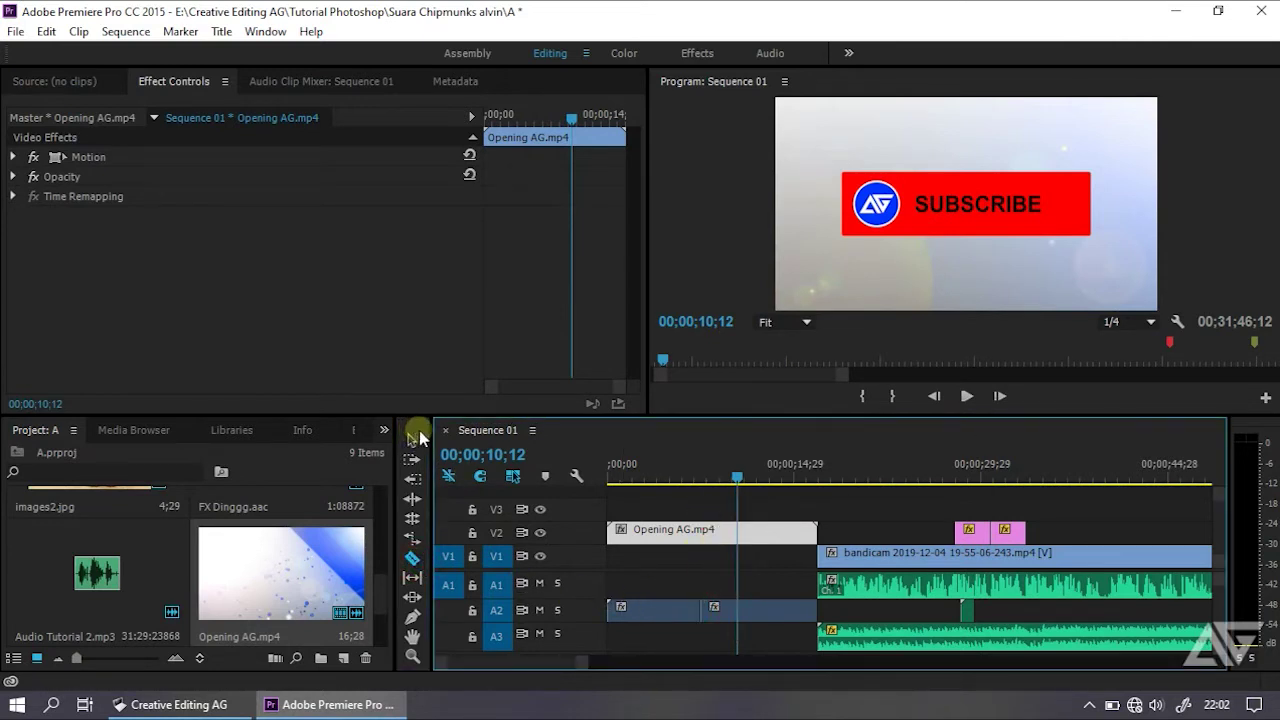
click(753, 582)
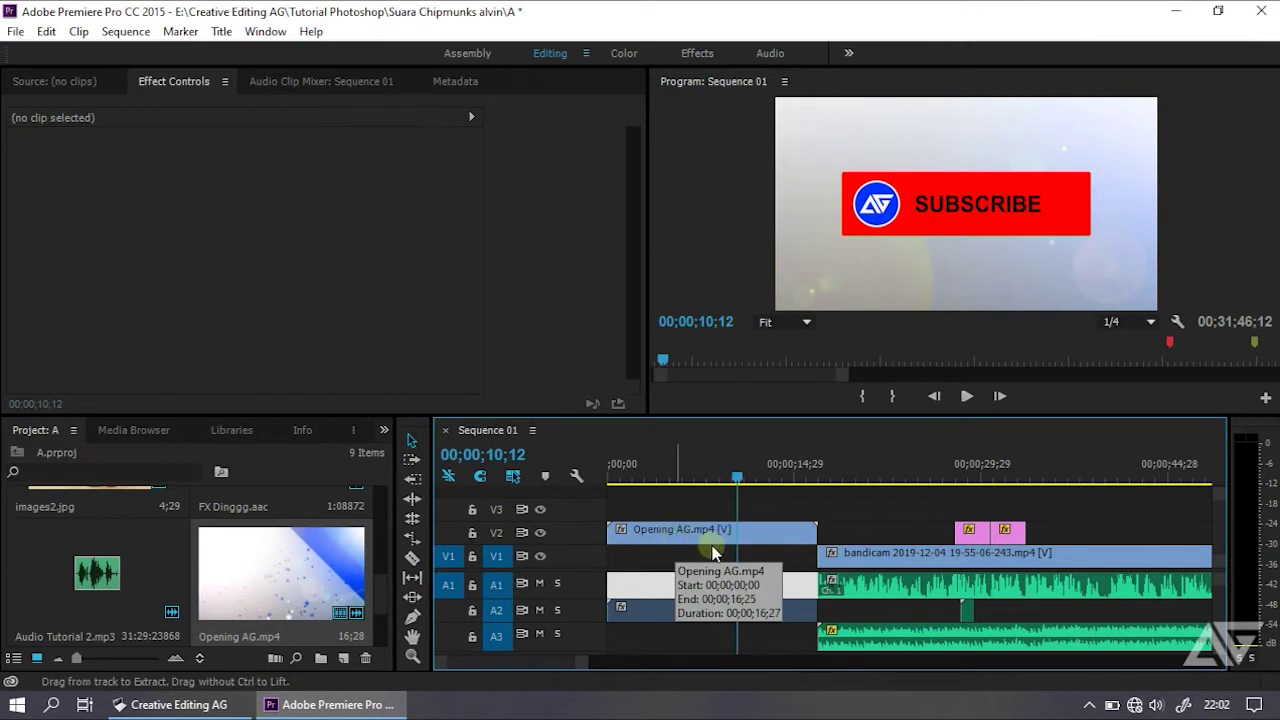
Drag Opening AG down from V2 into the empty slot on V1 before the bandicam clip
drag(713, 551, 713, 574)
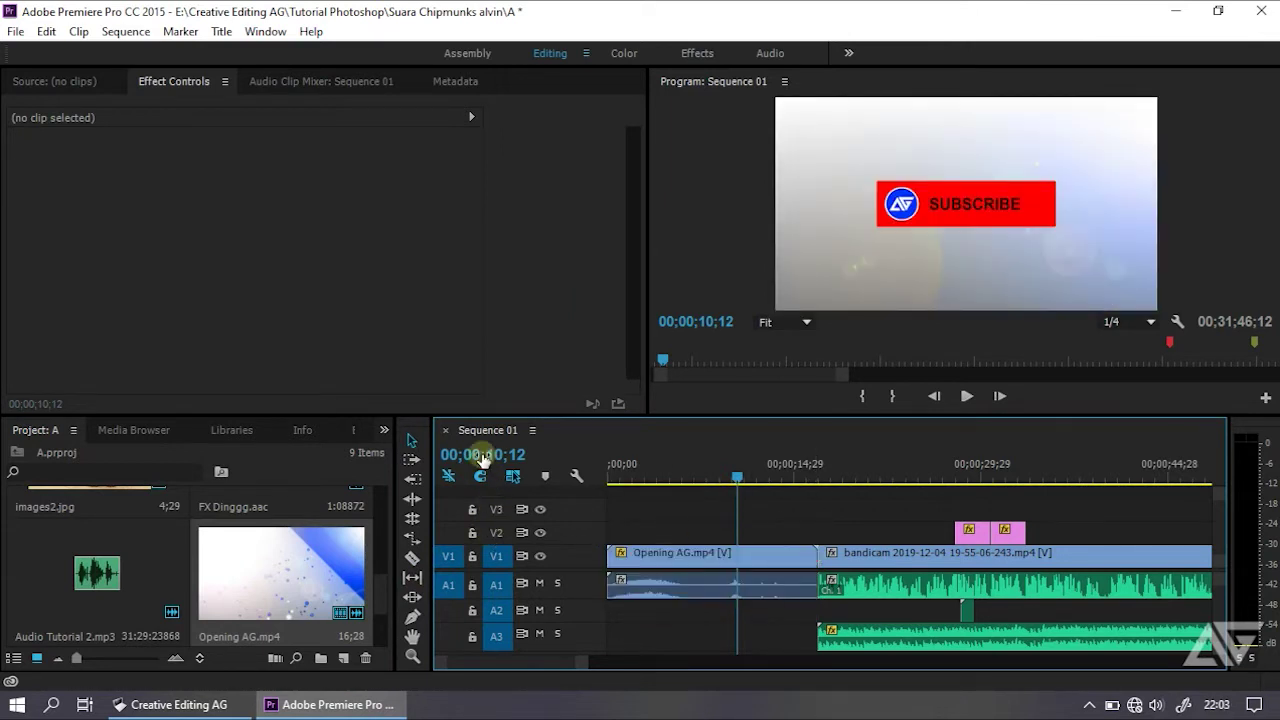
click(412, 442)
click(738, 477)
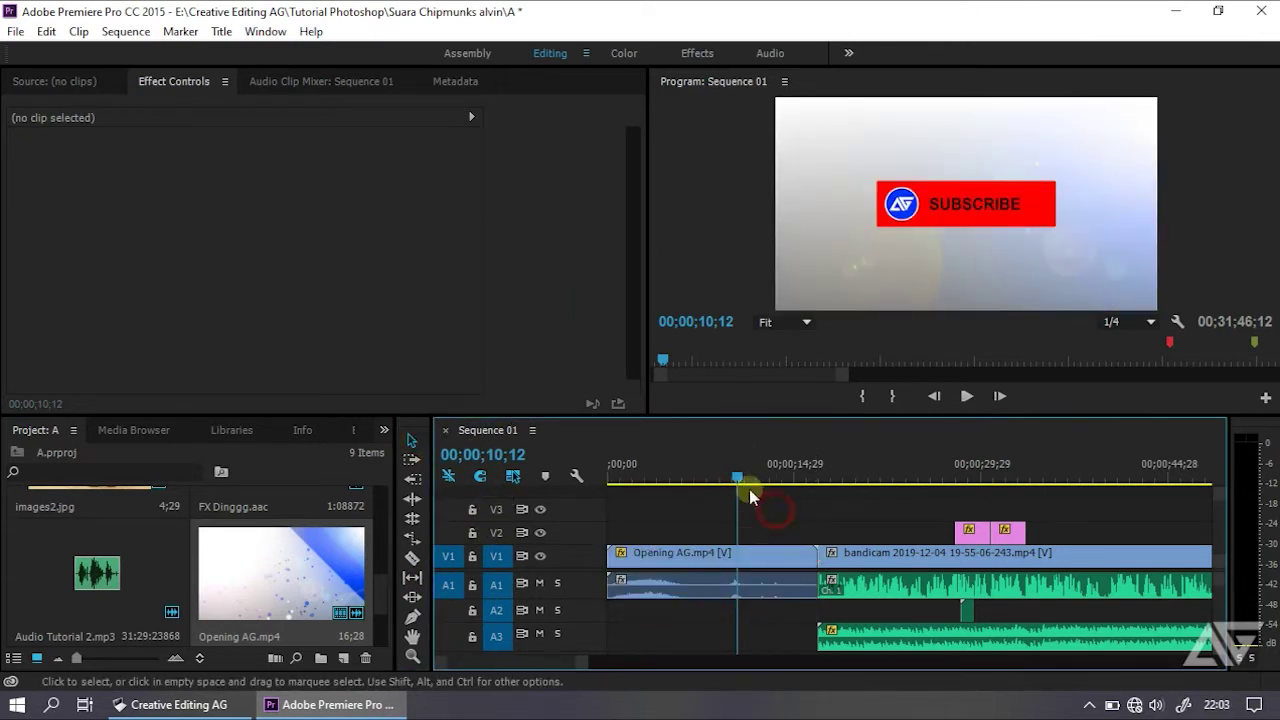
Mark an In point at 00;00;23;13 and an Out point at 00;00;32;20 in Sequence 01
click(840, 479)
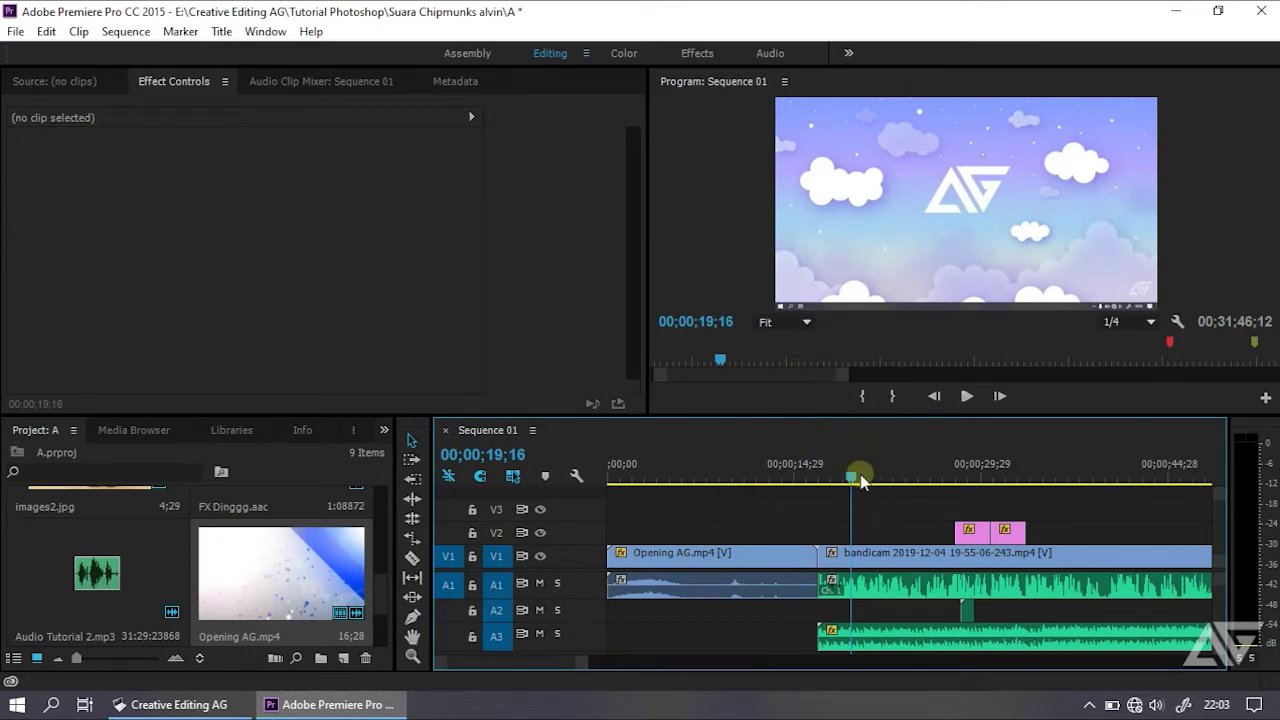
drag(862, 482, 899, 480)
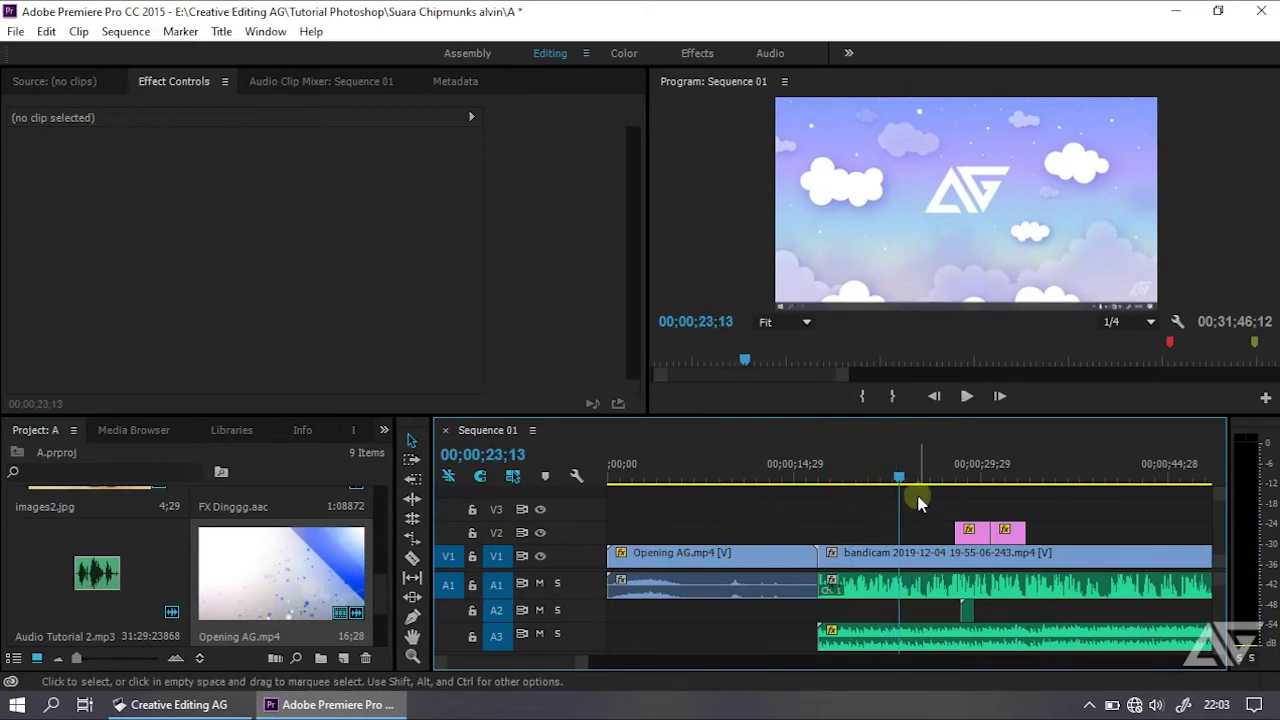
click(866, 397)
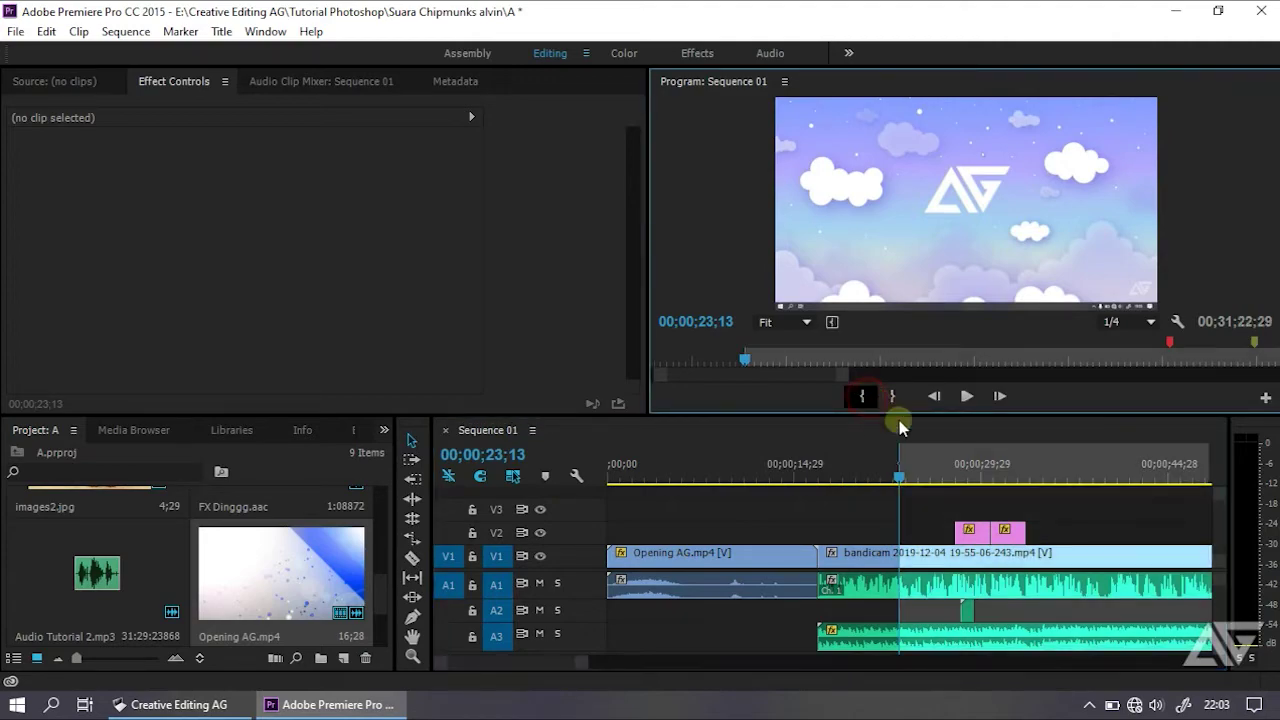
drag(900, 476, 868, 471)
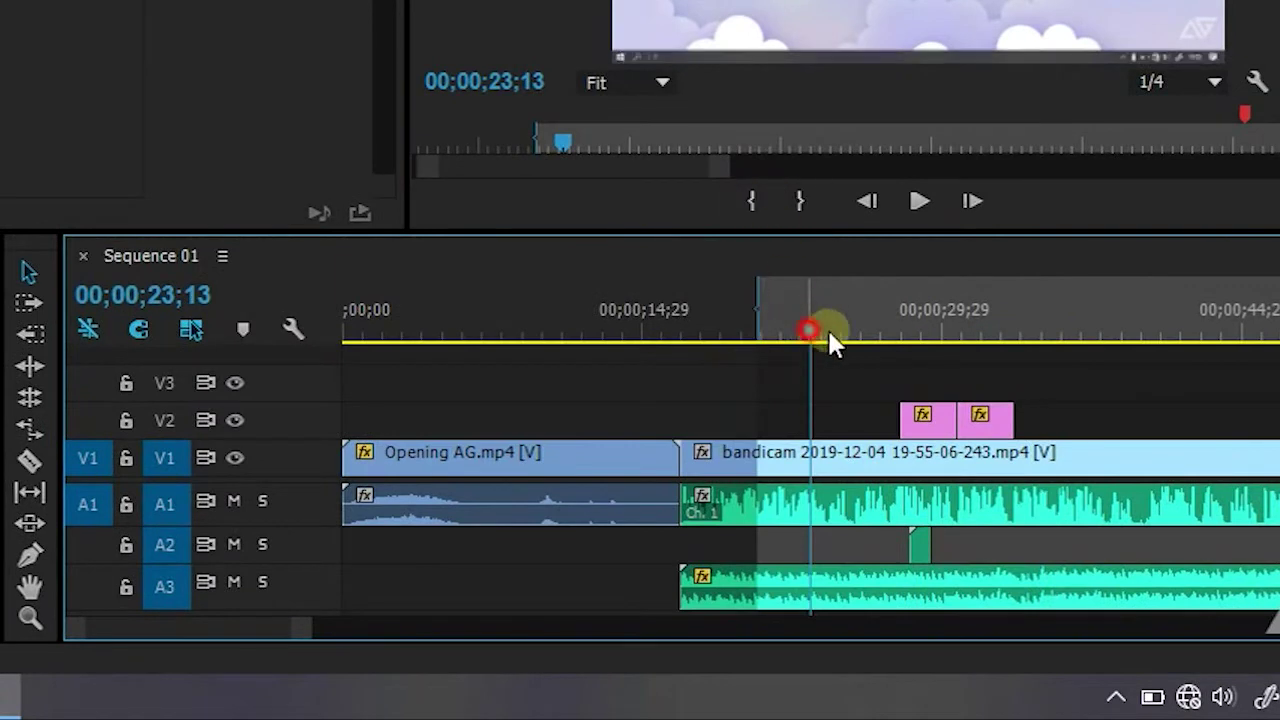
drag(810, 330, 995, 338)
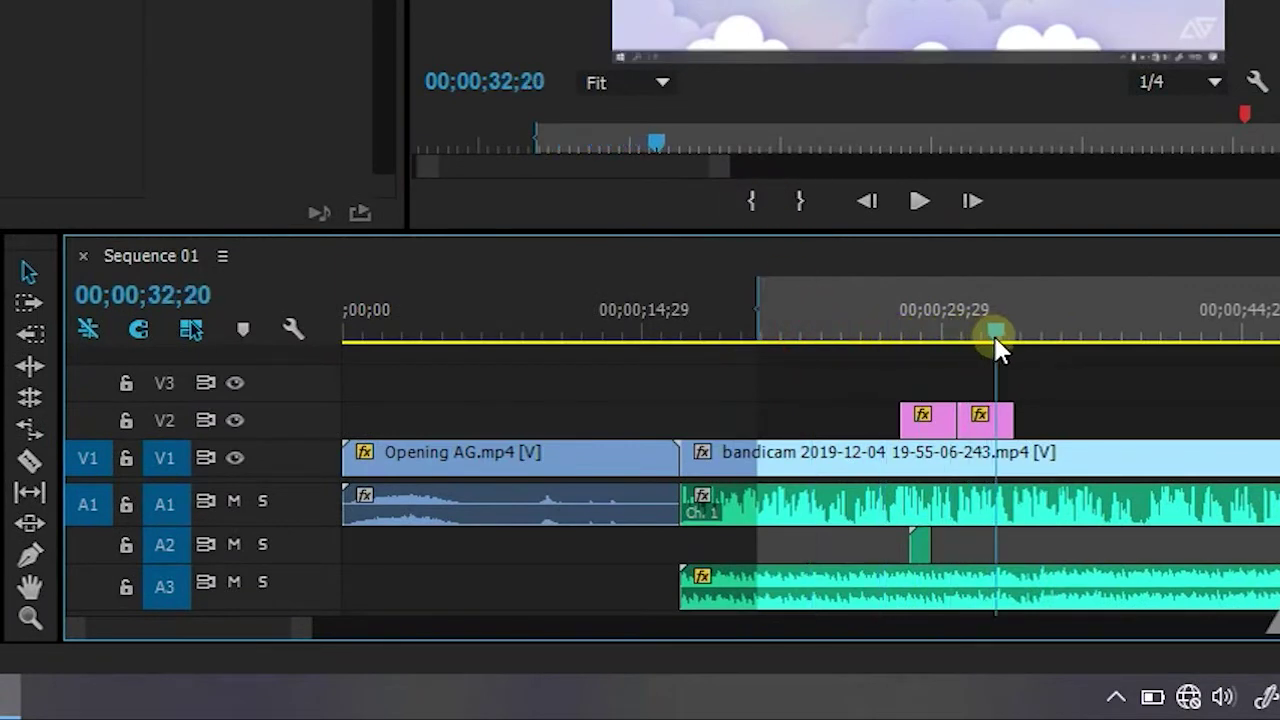
click(799, 200)
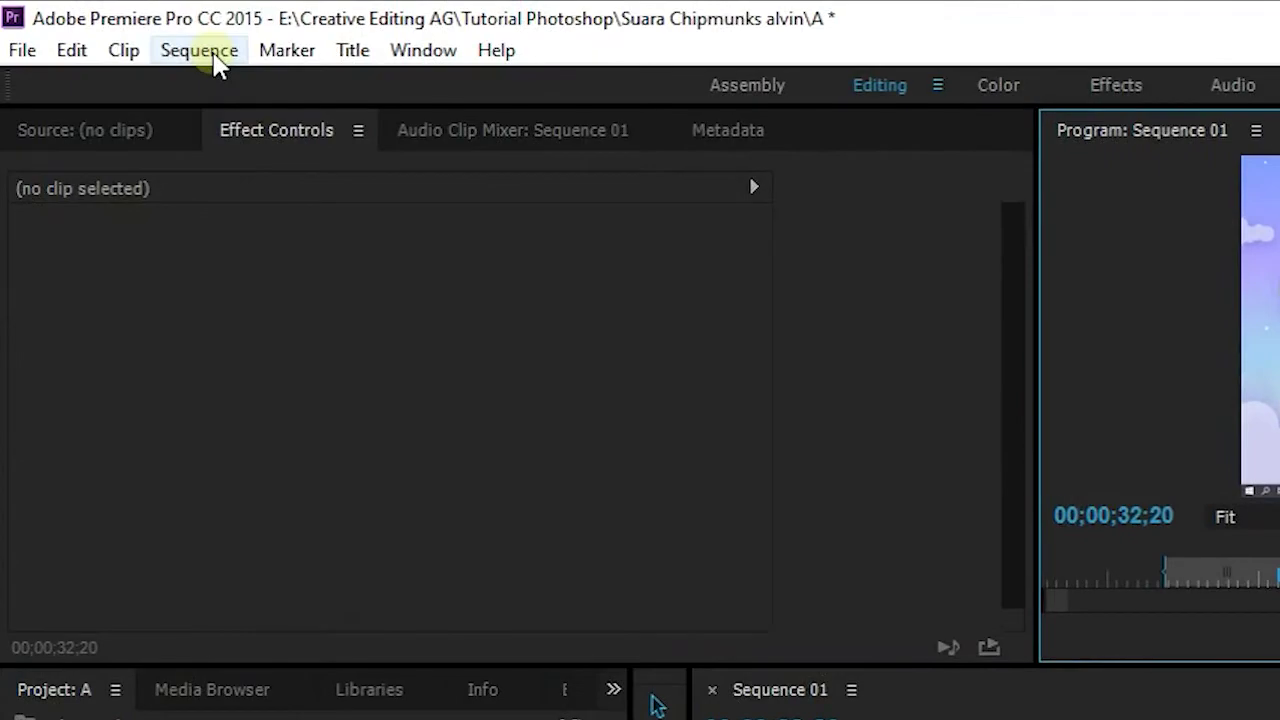
click(186, 47)
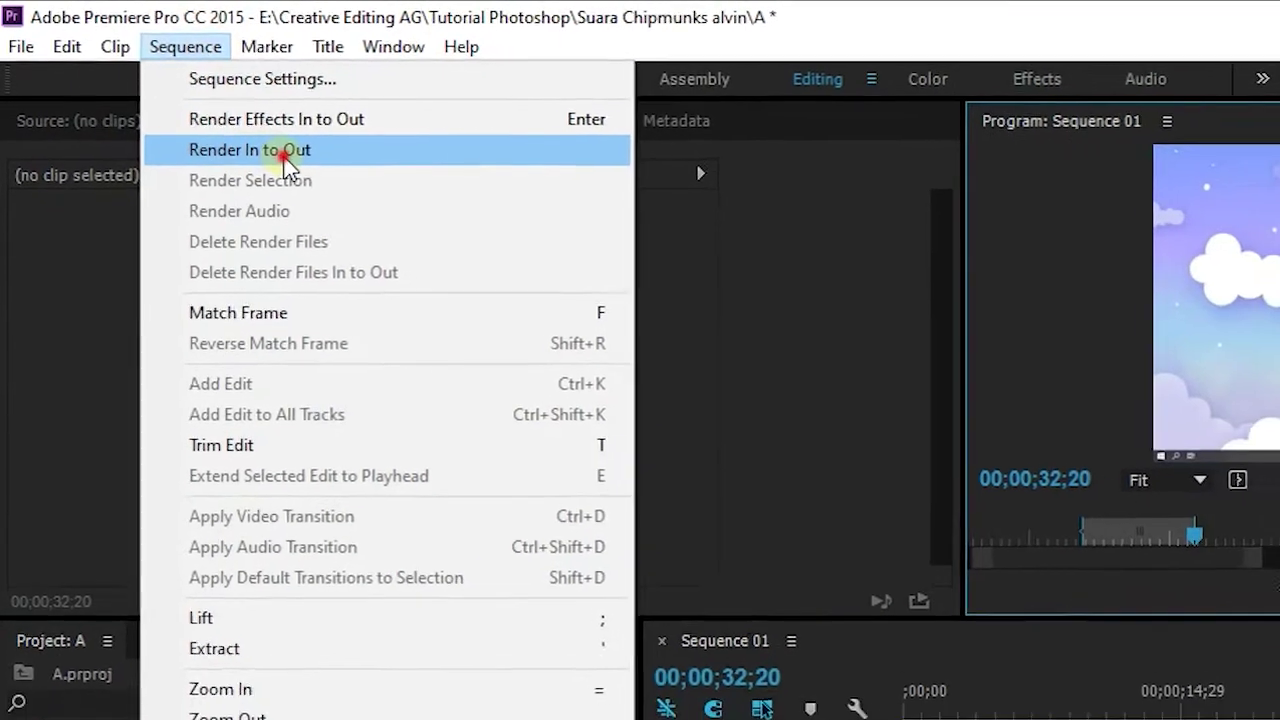
Render In to Out, then play the range and stop at 00;00;32;21 on the Alvin poster
click(290, 163)
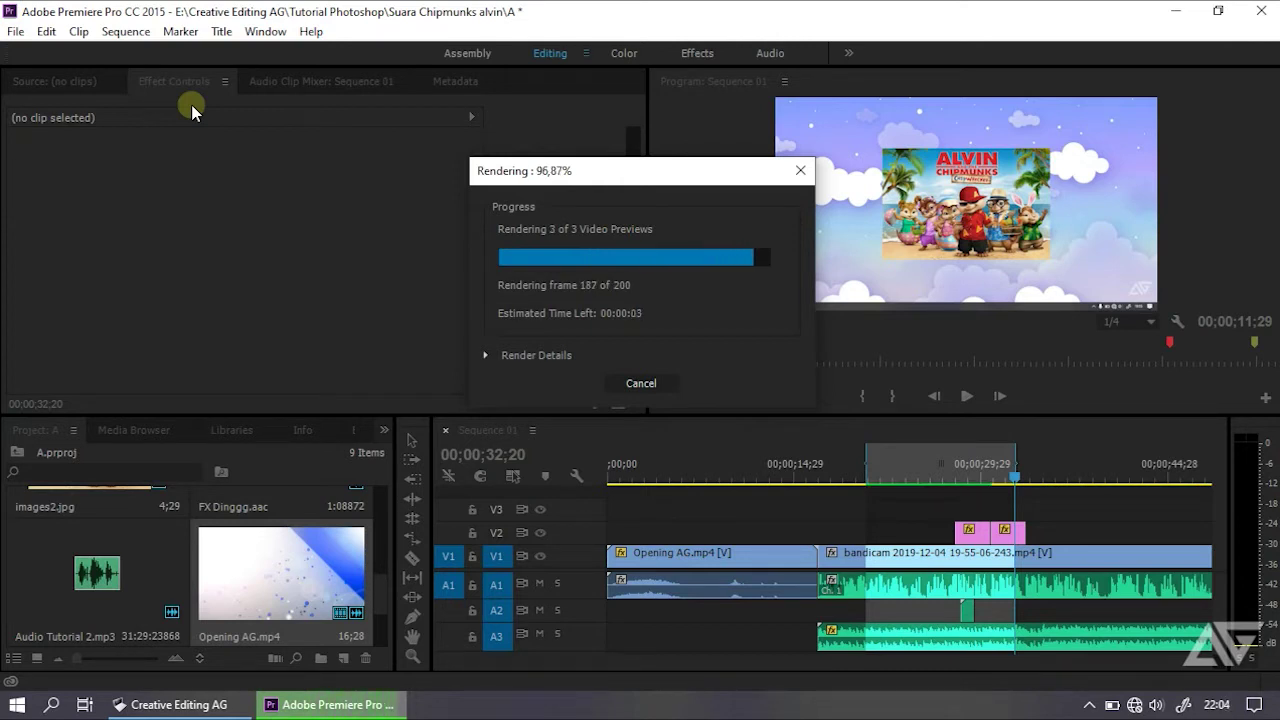
click(846, 443)
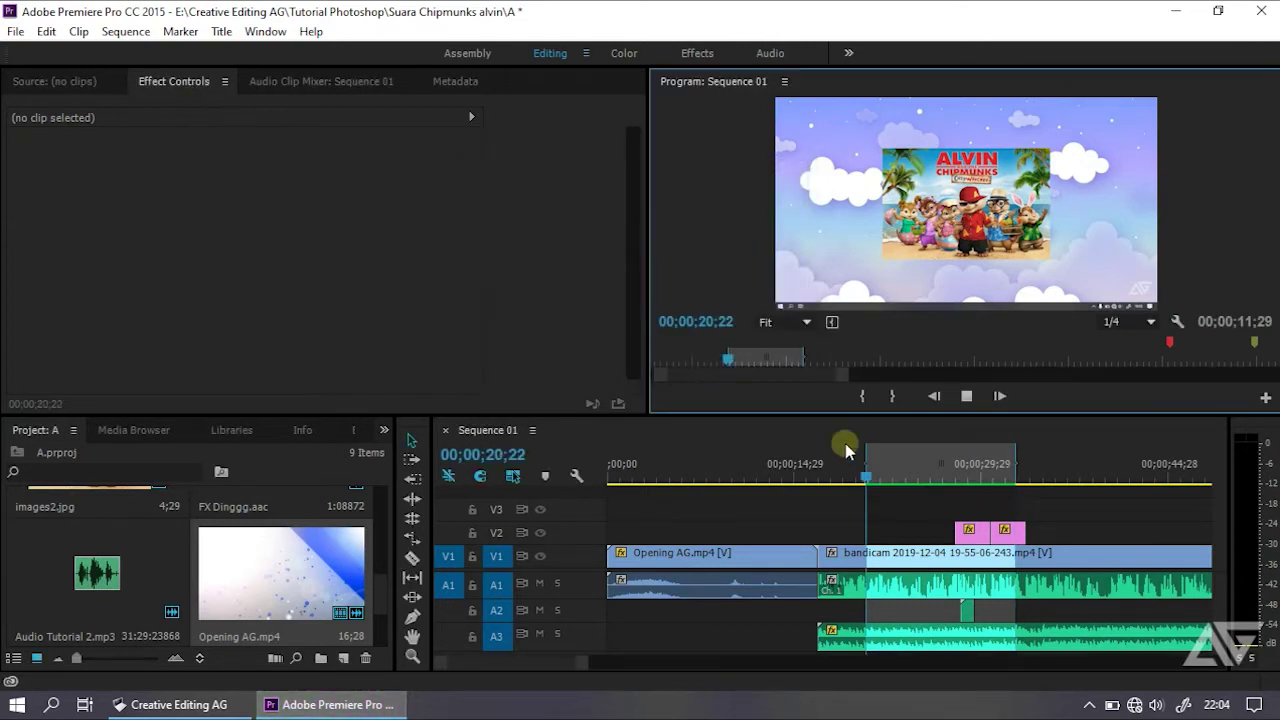
key(space)
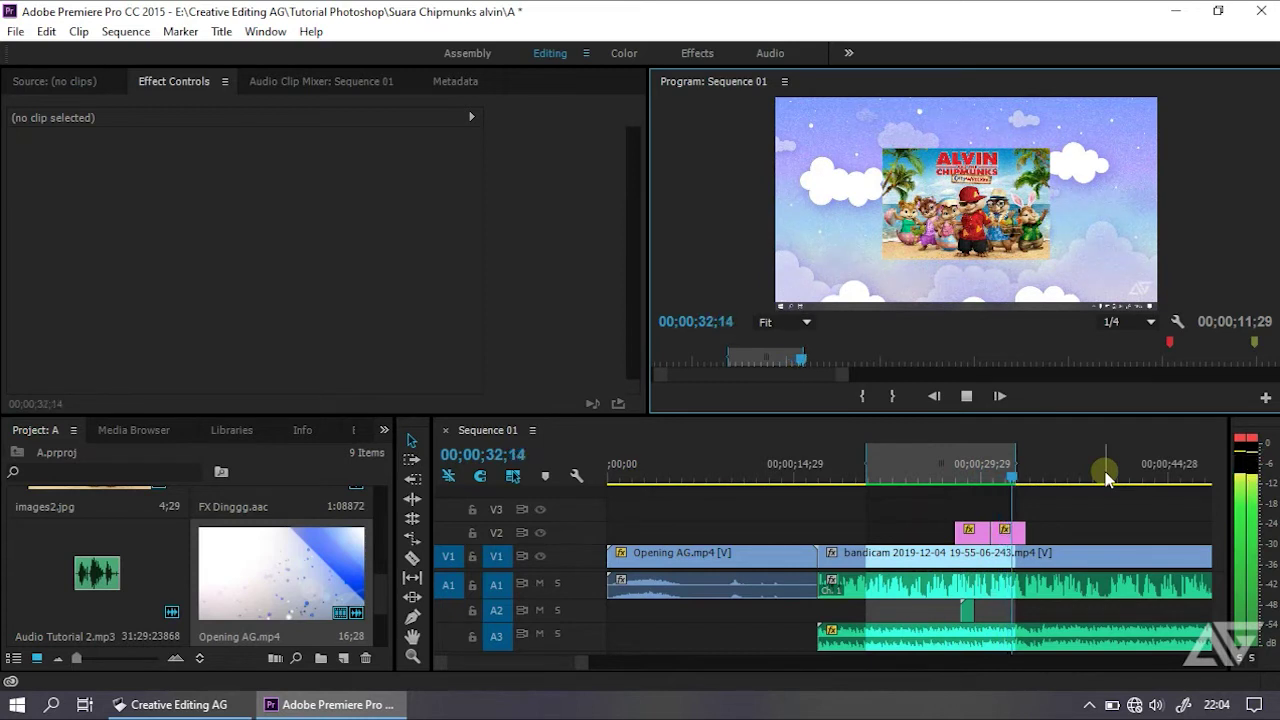
key(space)
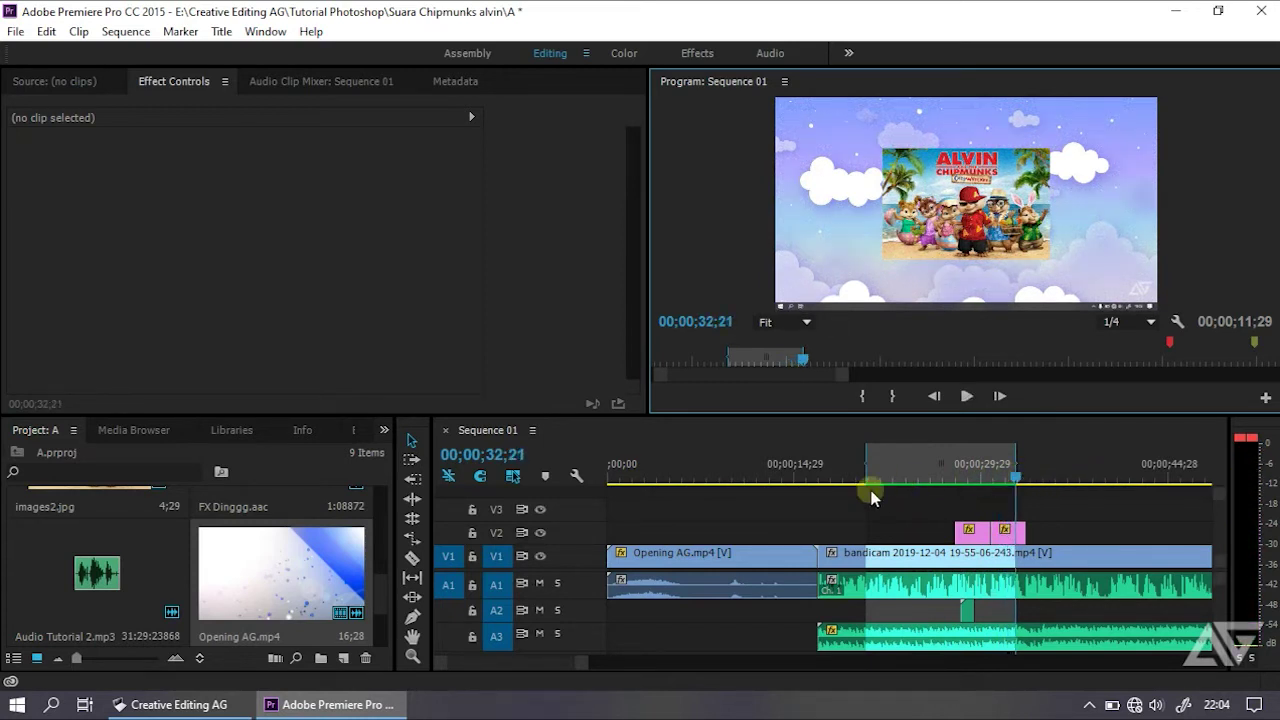
scroll(376, 597, down, 2)
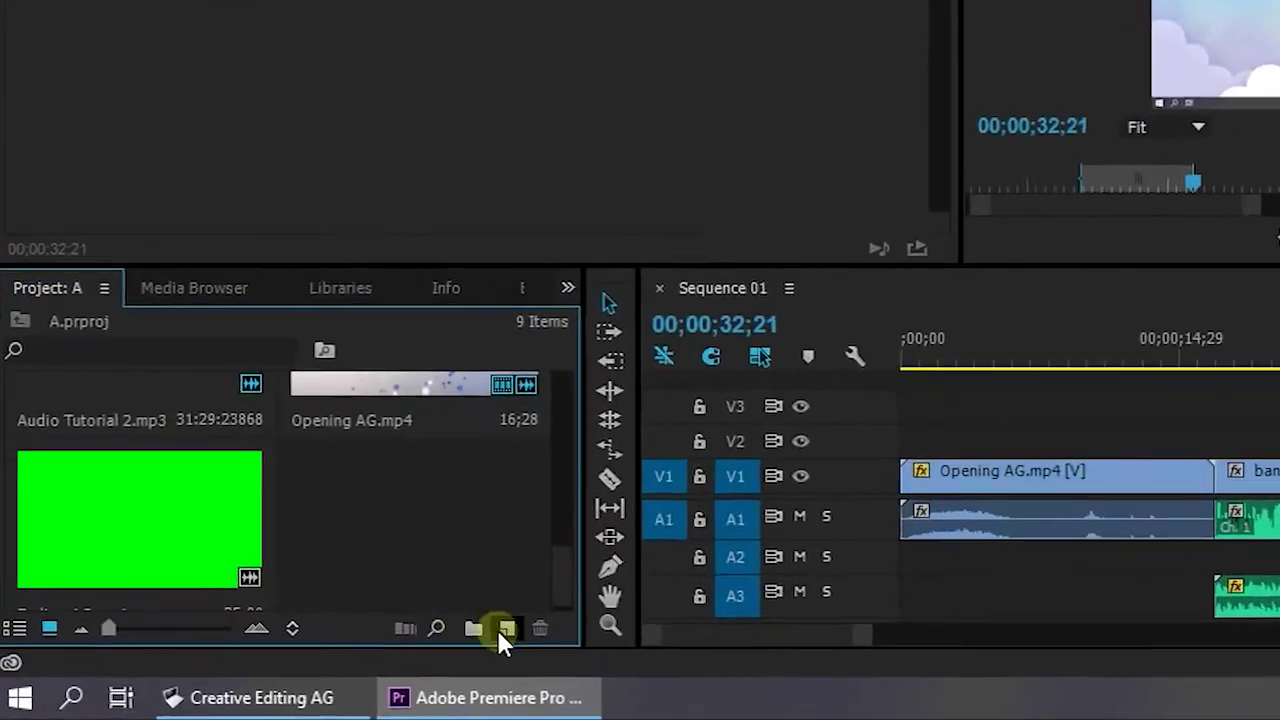
Create a new title and type the ALVIN text on its canvas
click(505, 630)
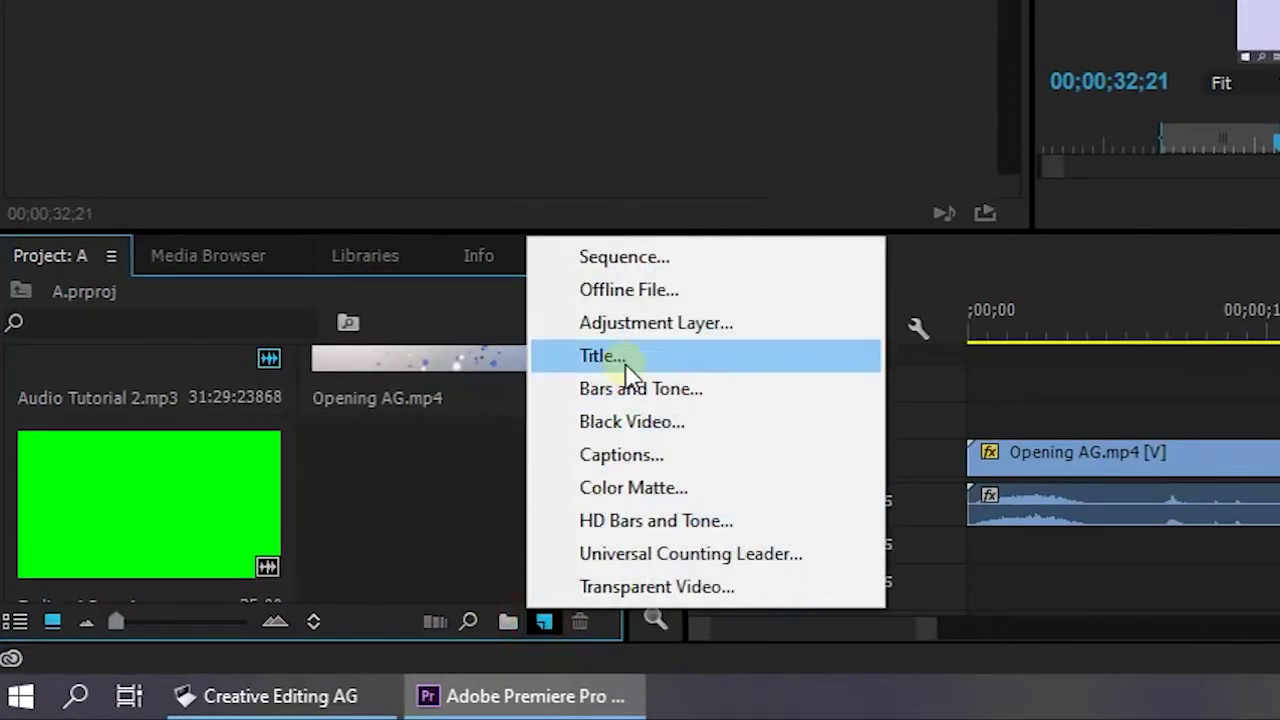
click(558, 398)
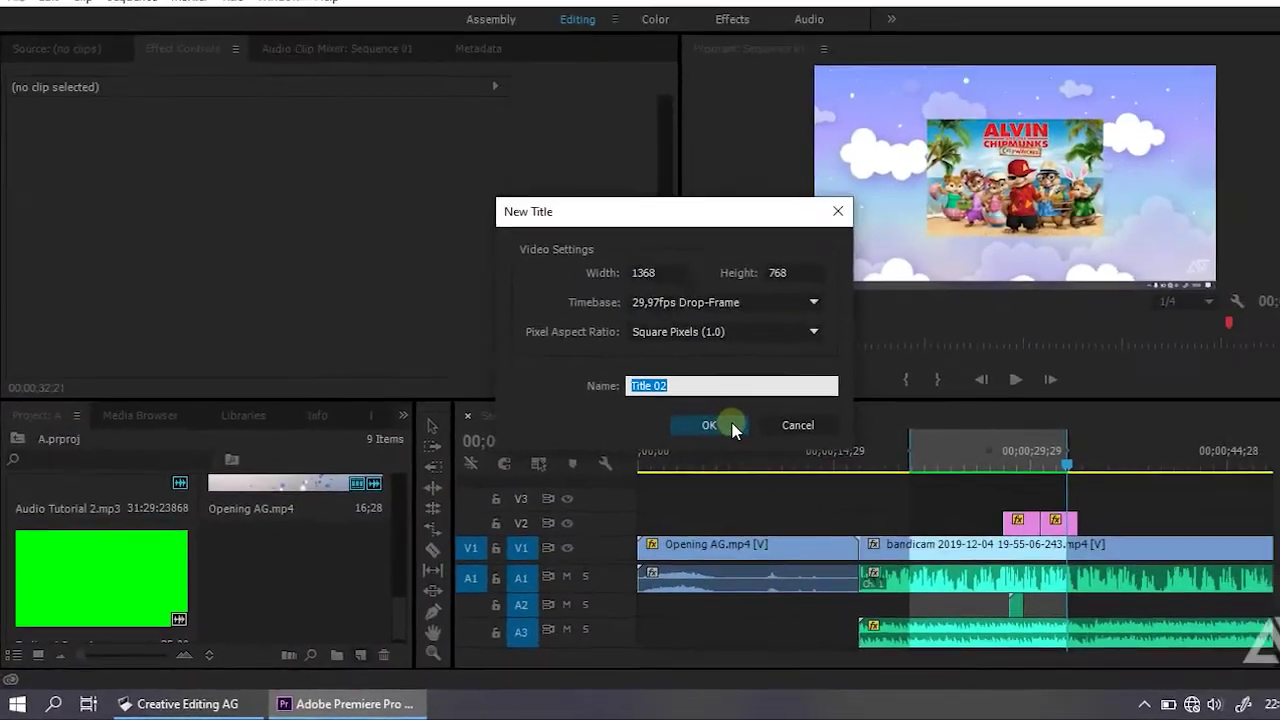
click(895, 356)
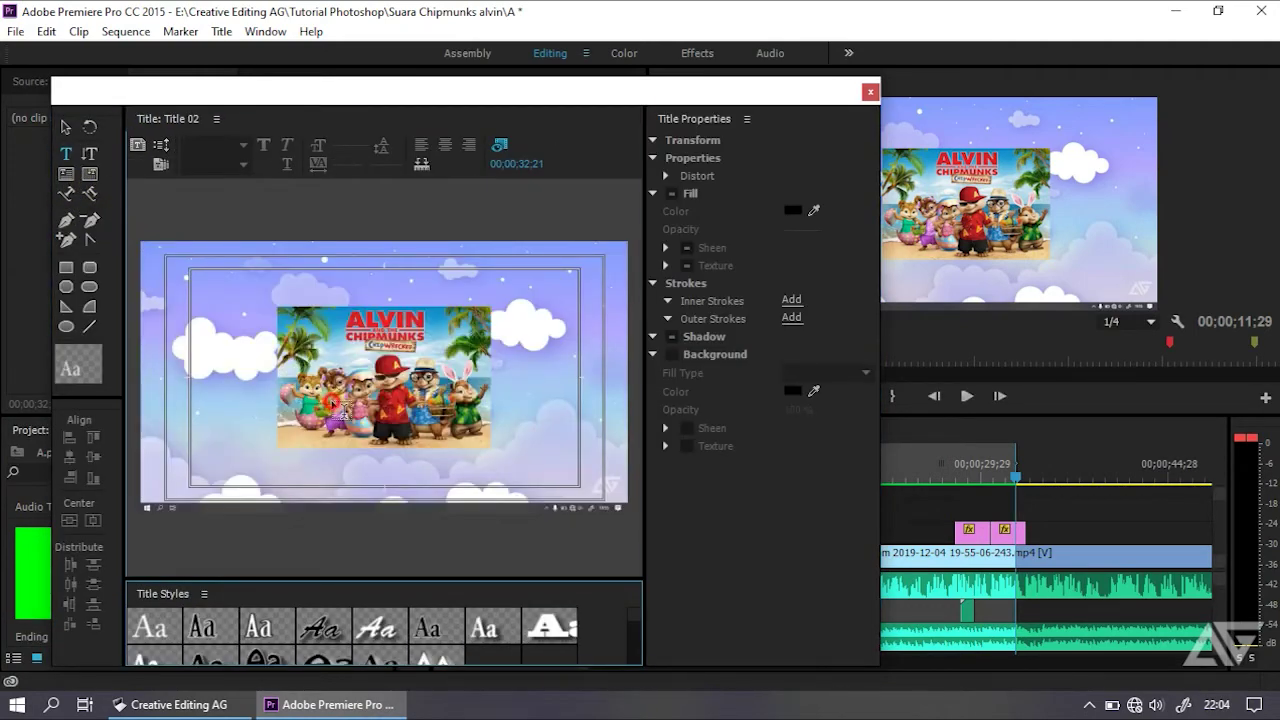
click(340, 398)
text(S)
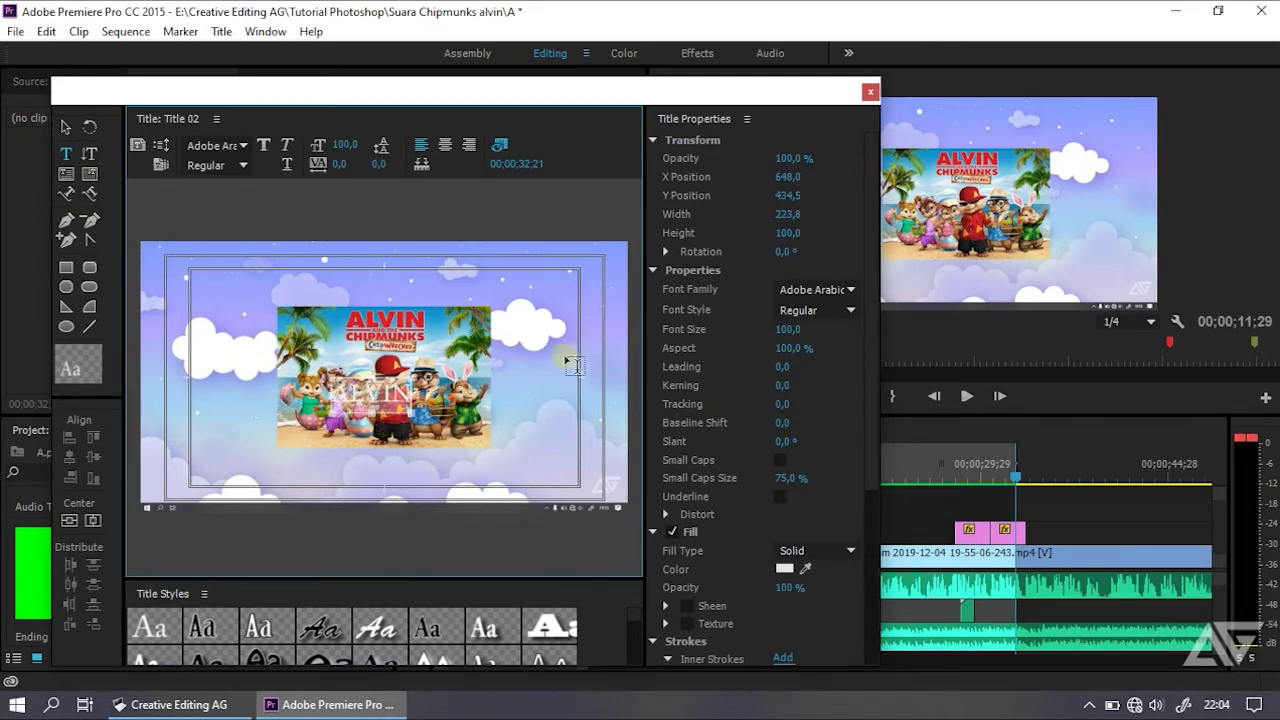
Set the title text's Font Family to ObelixPro
click(860, 289)
drag(872, 285, 874, 319)
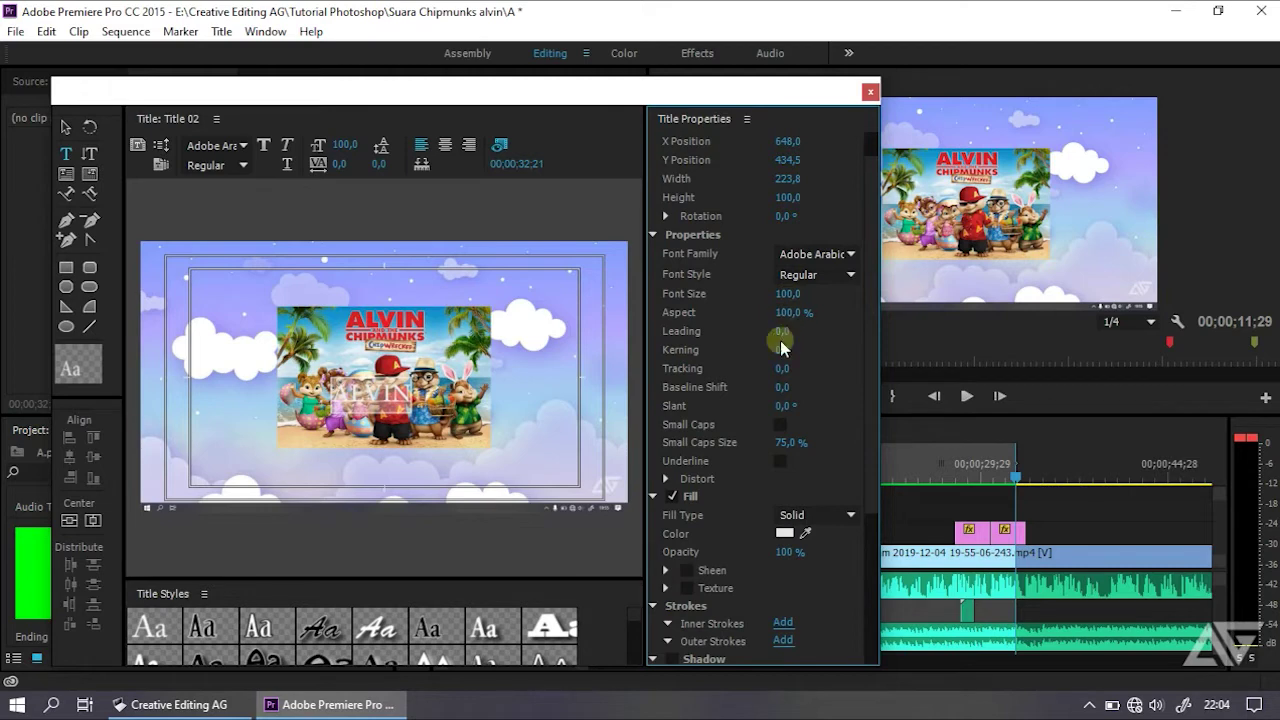
drag(866, 379, 876, 344)
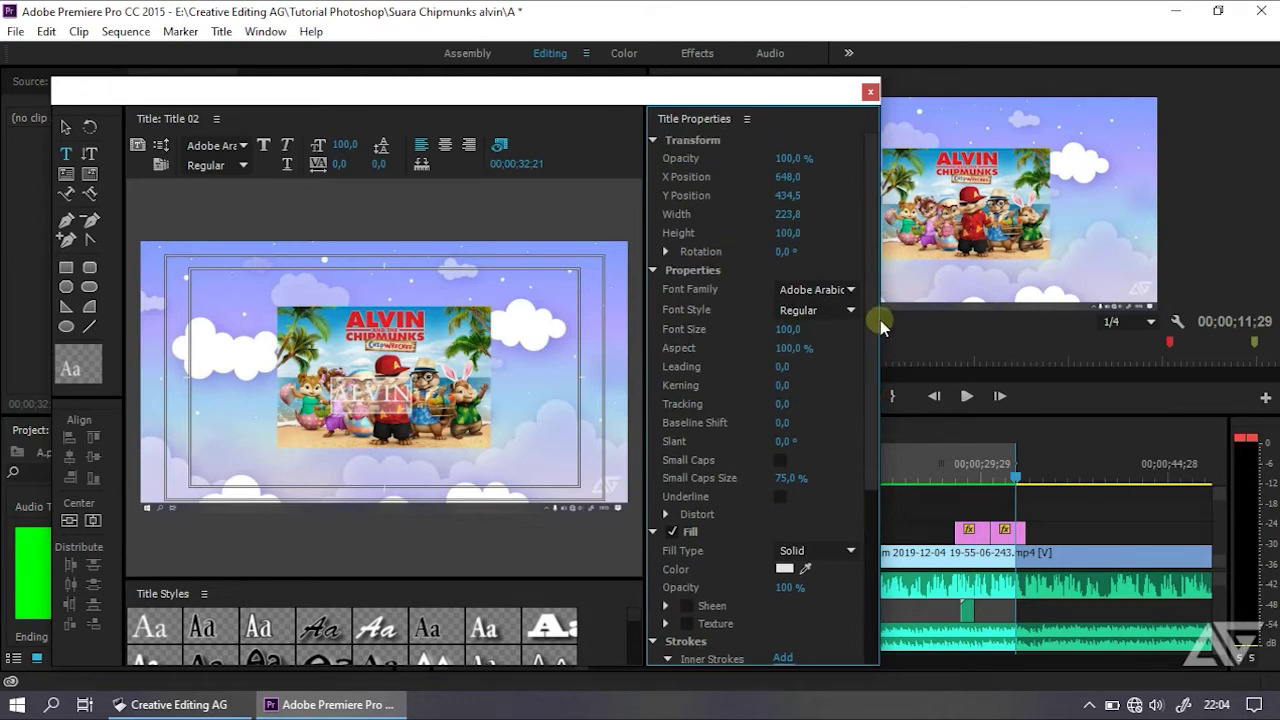
click(853, 294)
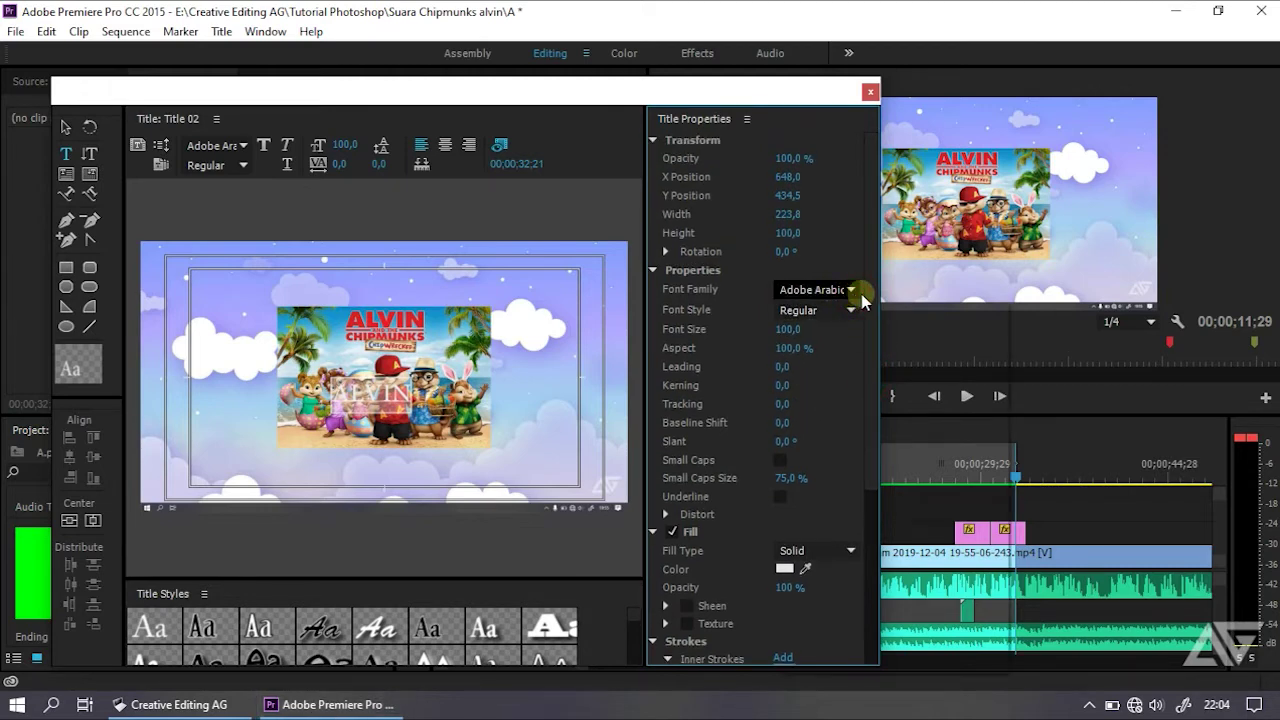
click(868, 443)
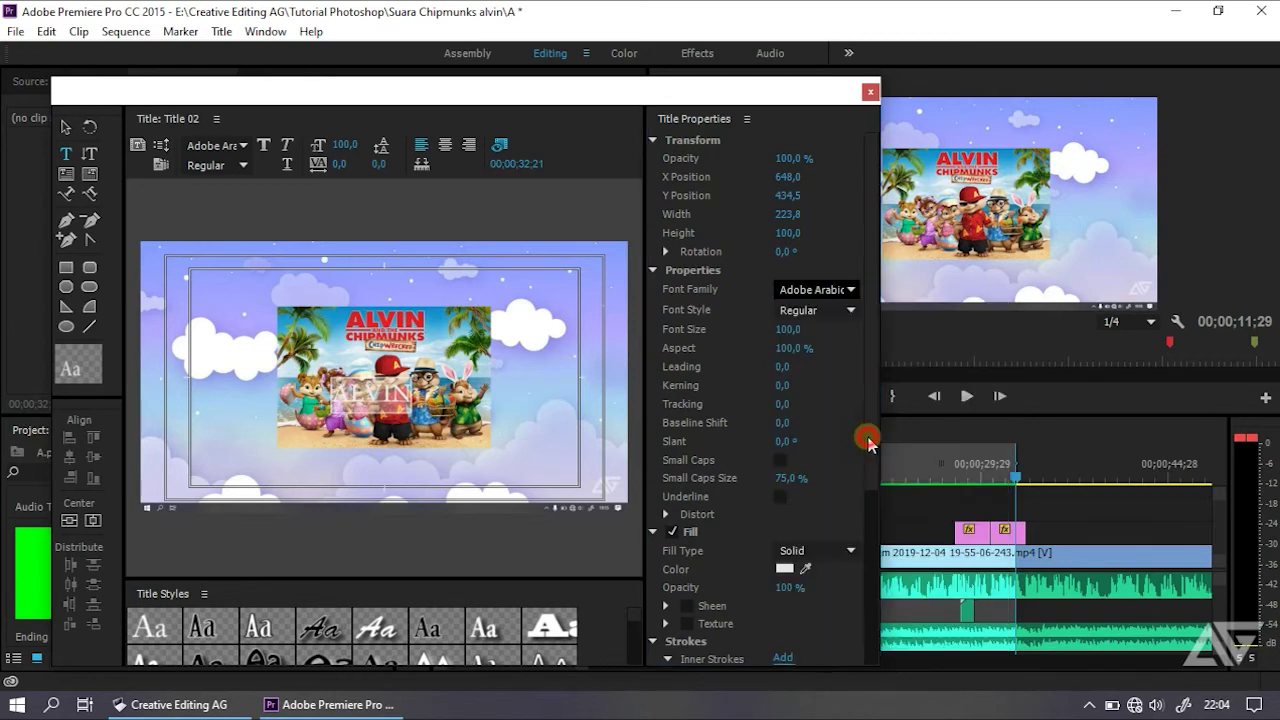
Give the ALVIN text a red fill colour and close the Titler
click(66, 129)
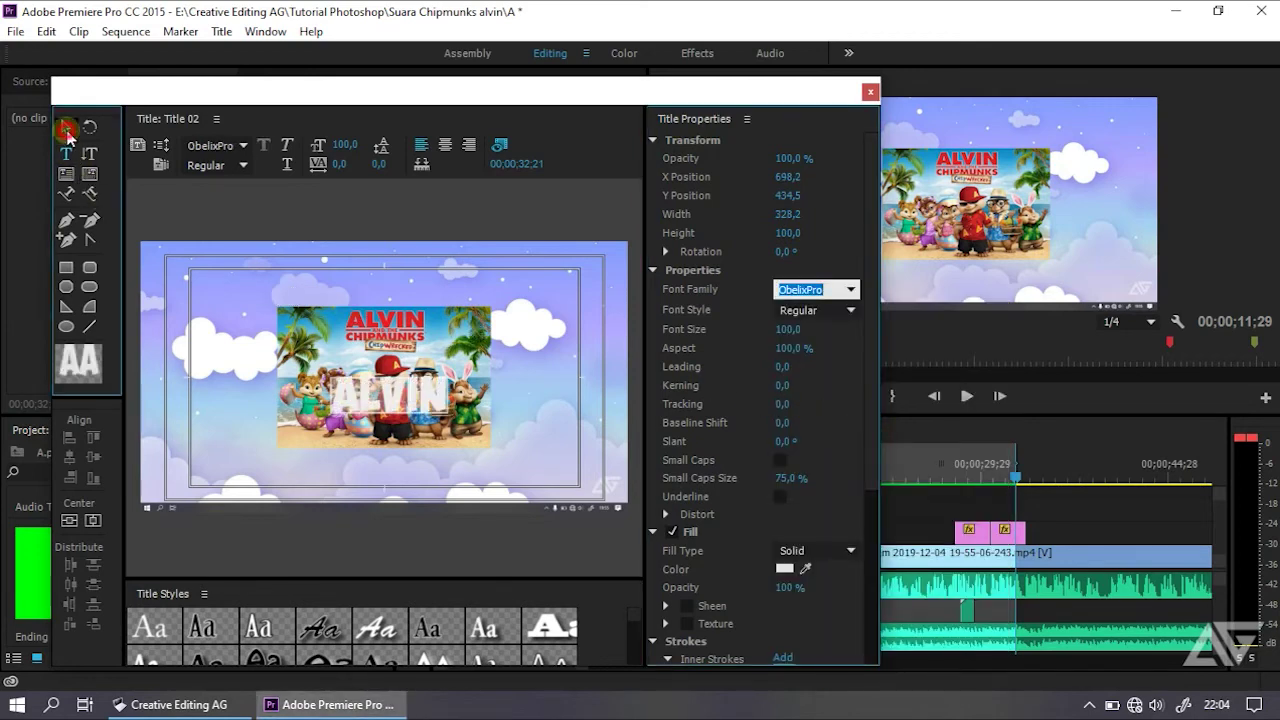
scroll(870, 430, down, 3)
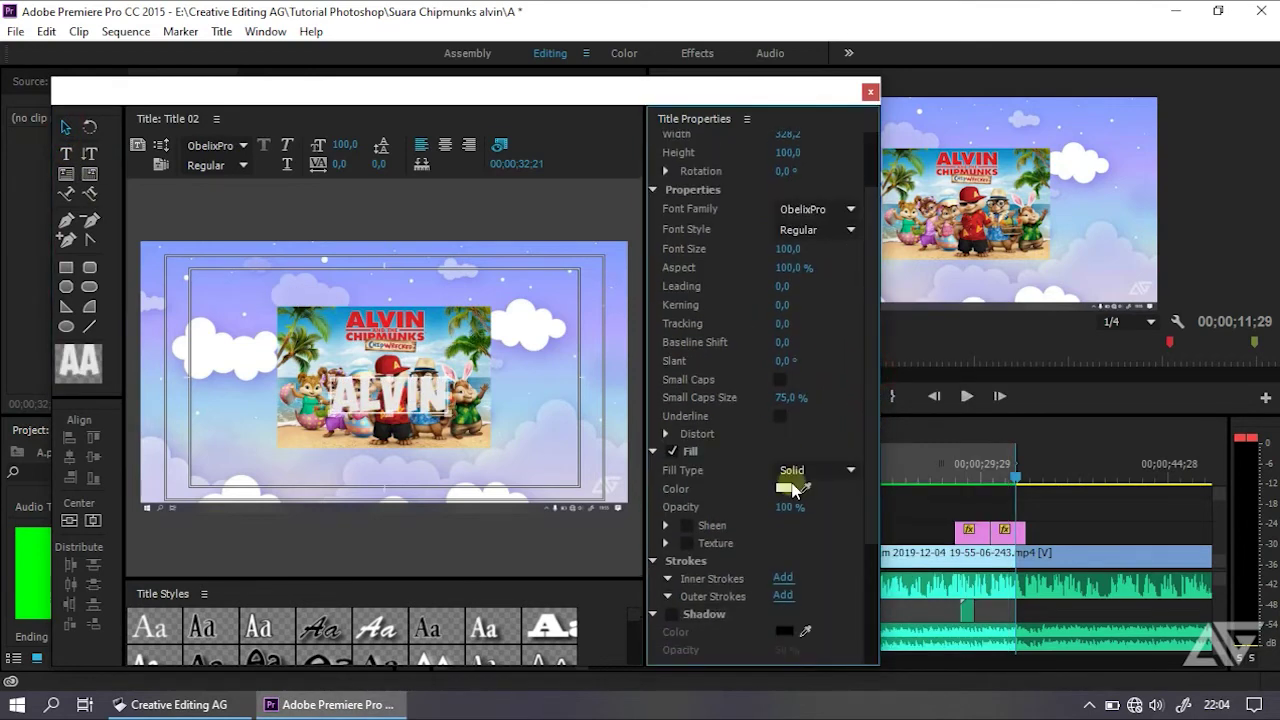
click(785, 488)
click(650, 426)
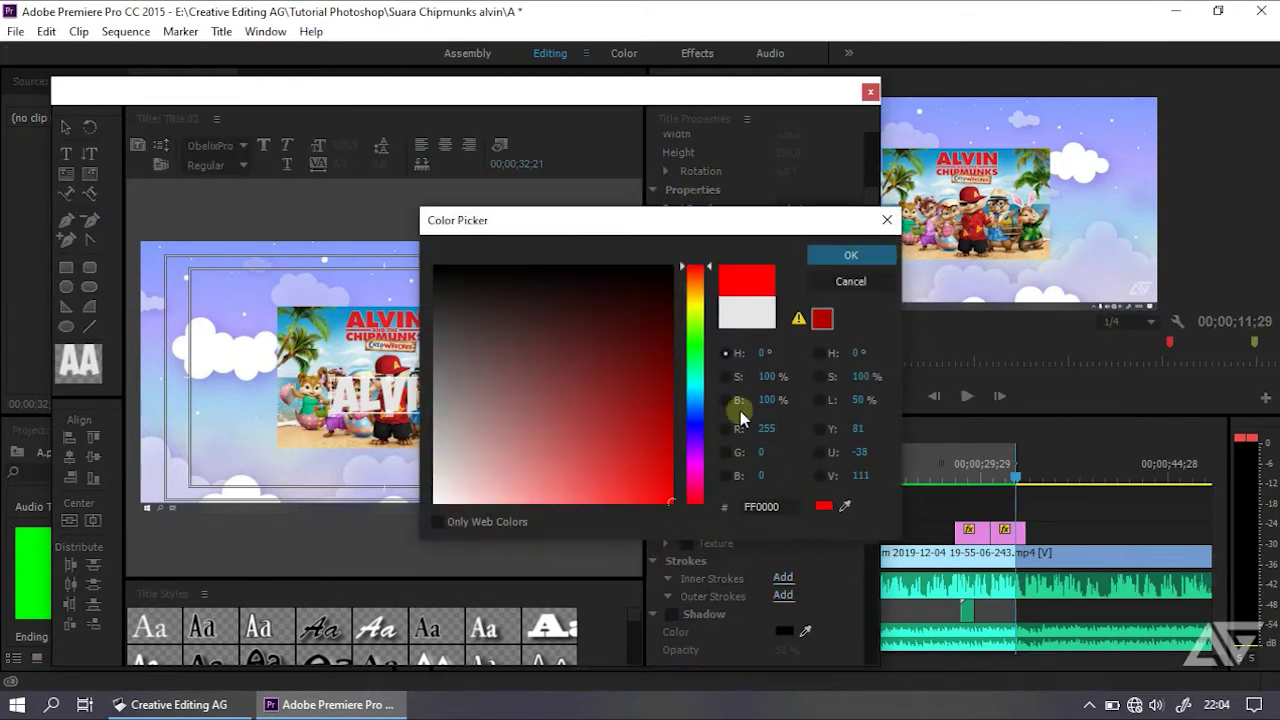
click(850, 282)
click(870, 91)
Drag Title 02 from the Project panel onto V3 at about 00;00;24;00
drag(285, 573, 845, 518)
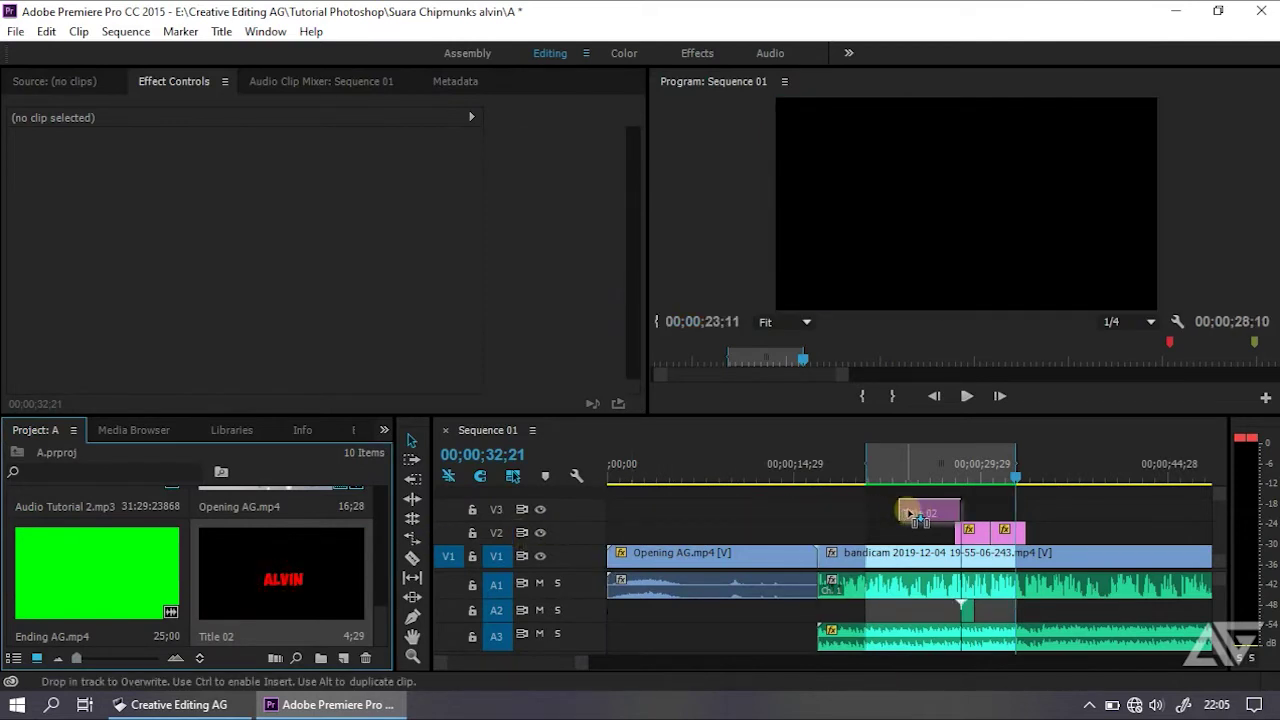
drag(848, 518, 883, 512)
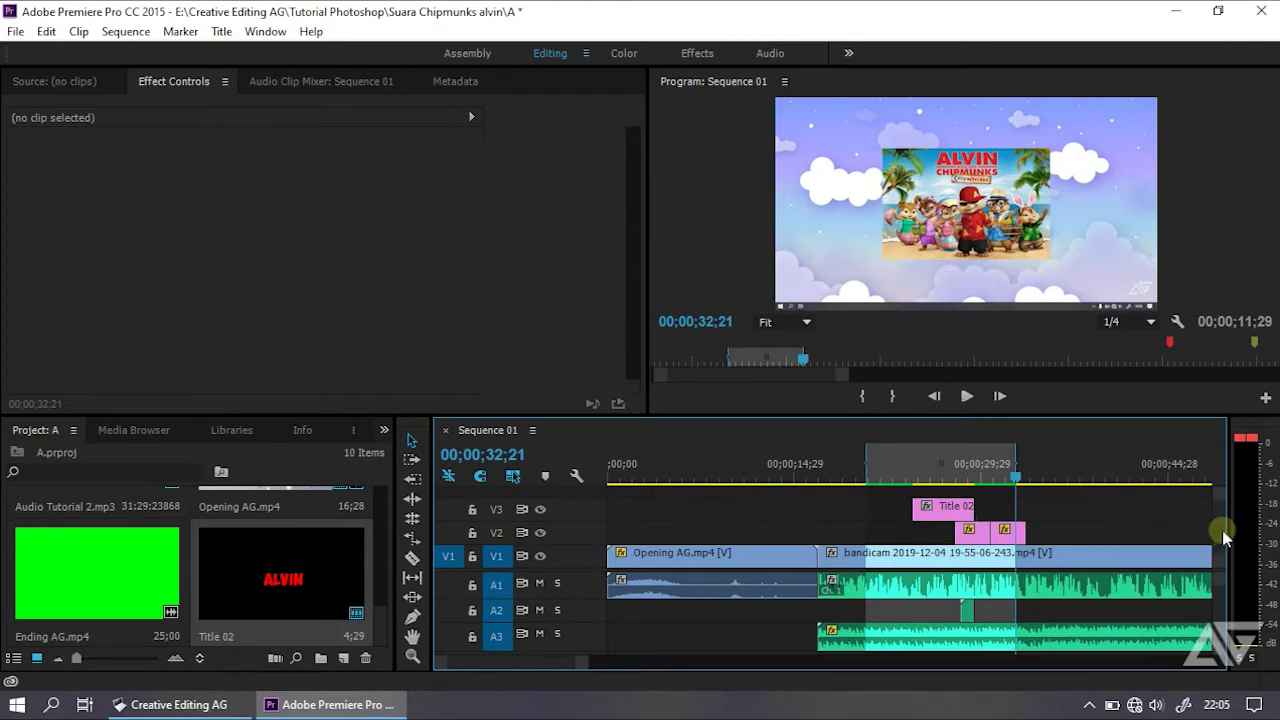
scroll(1218, 533, up, 1)
drag(1218, 533, 1214, 528)
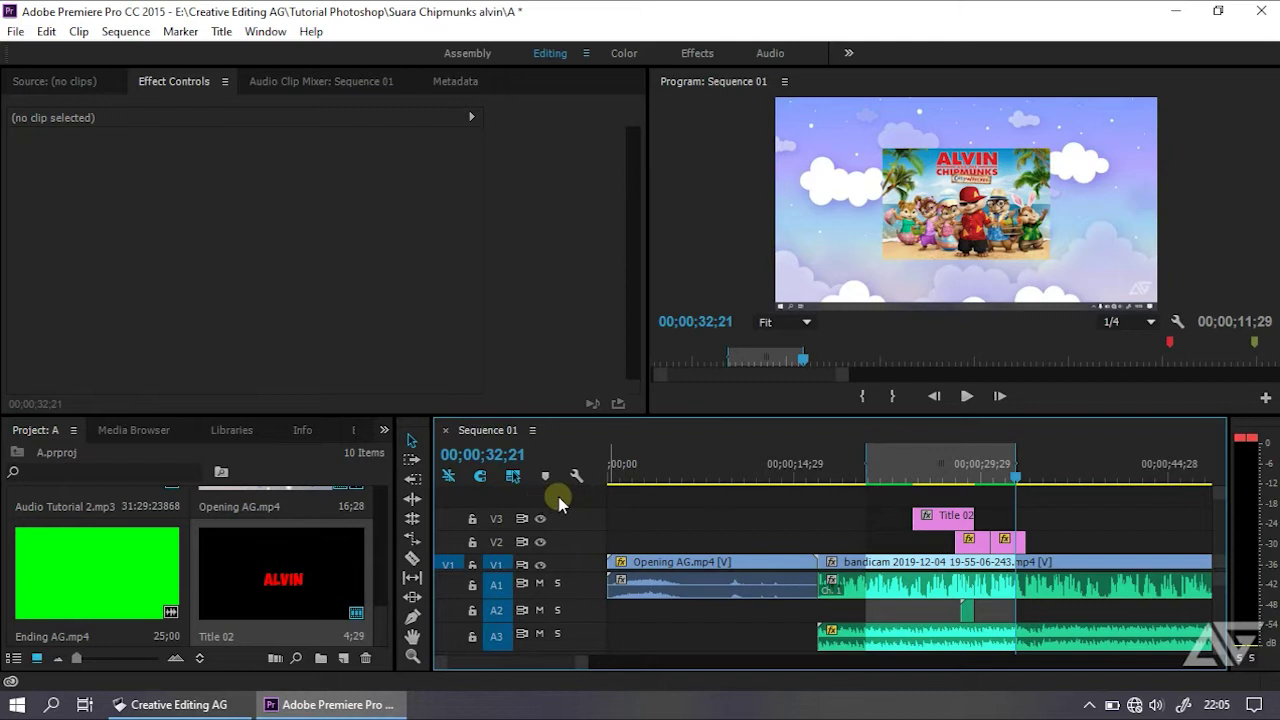
right_click(566, 504)
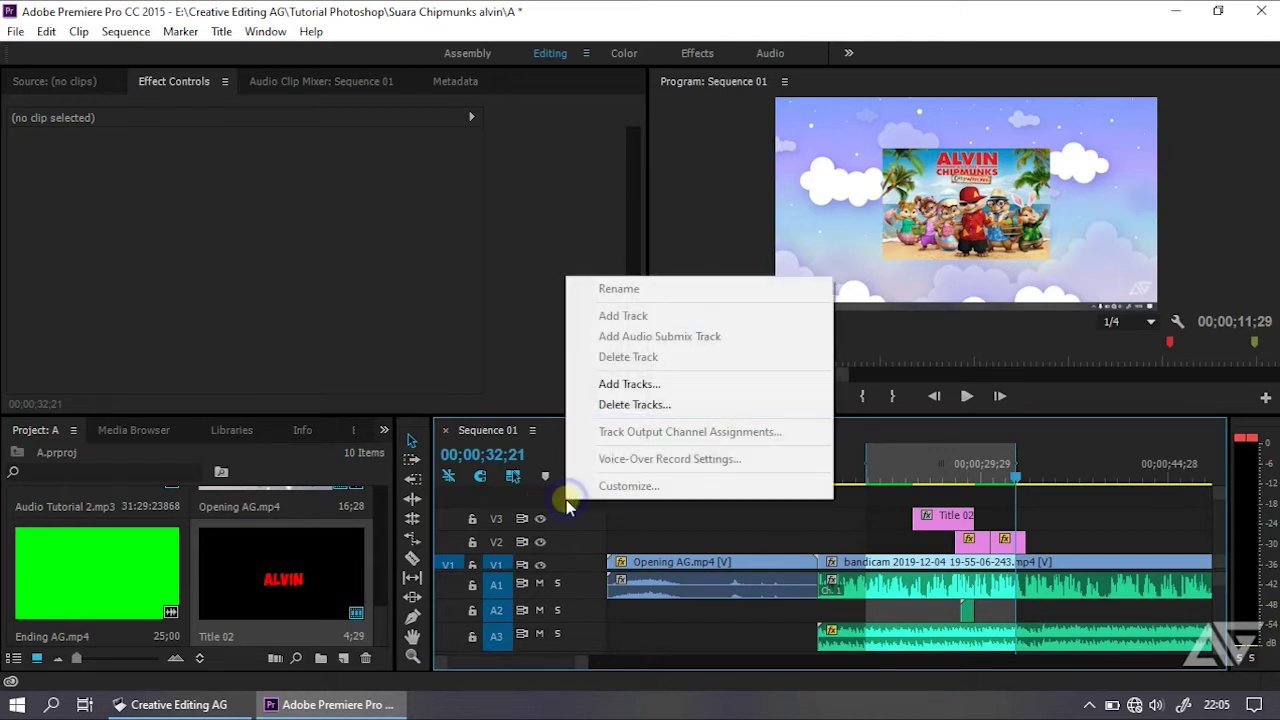
click(647, 389)
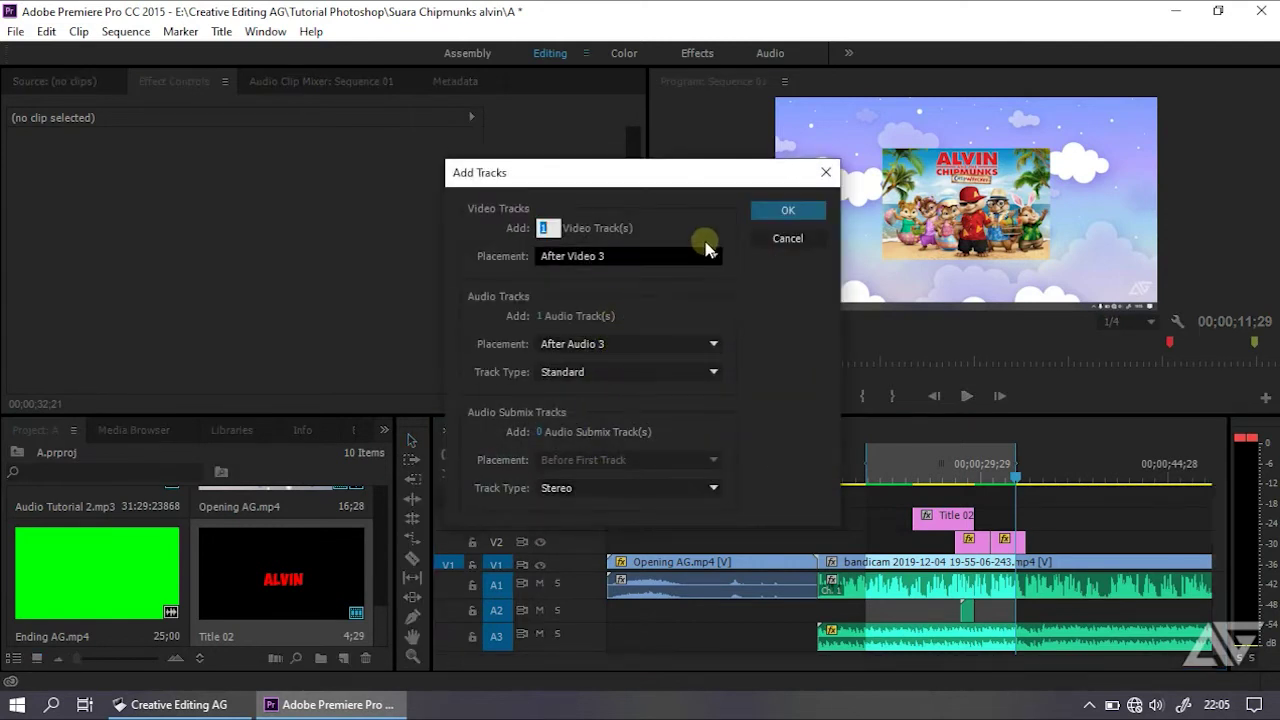
click(774, 224)
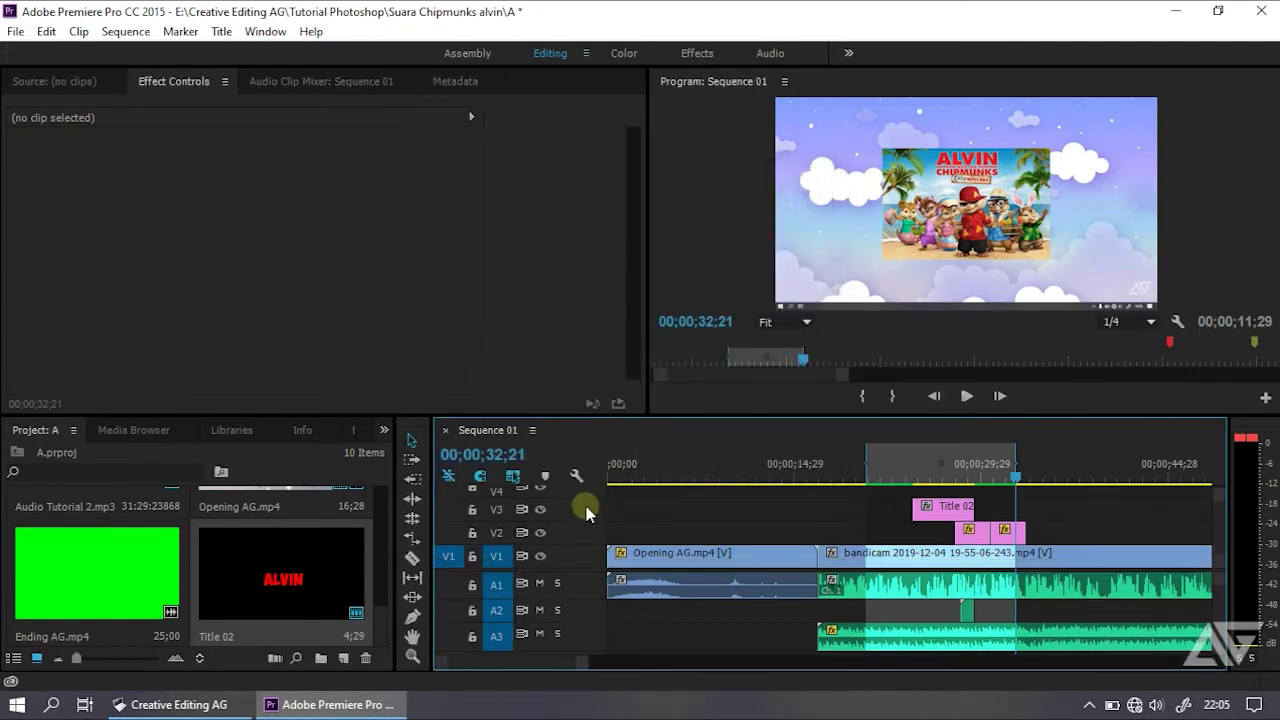
scroll(1220, 520, up, 2)
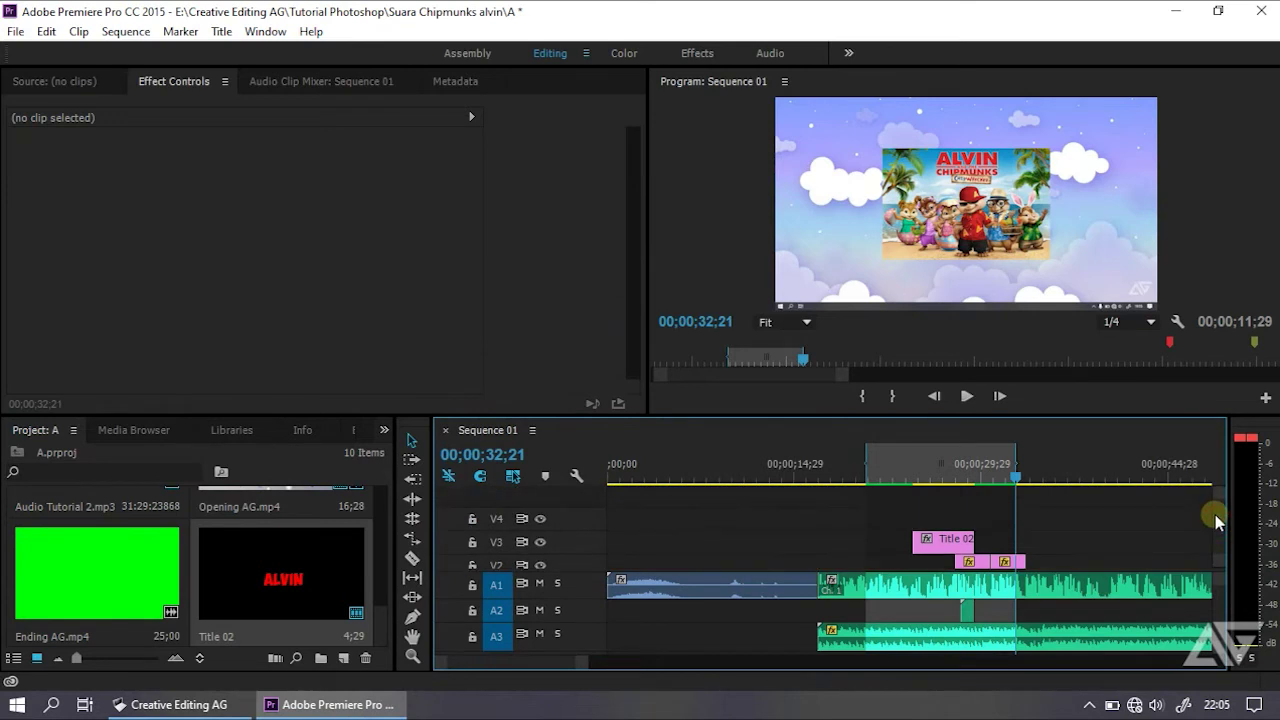
drag(970, 538, 950, 535)
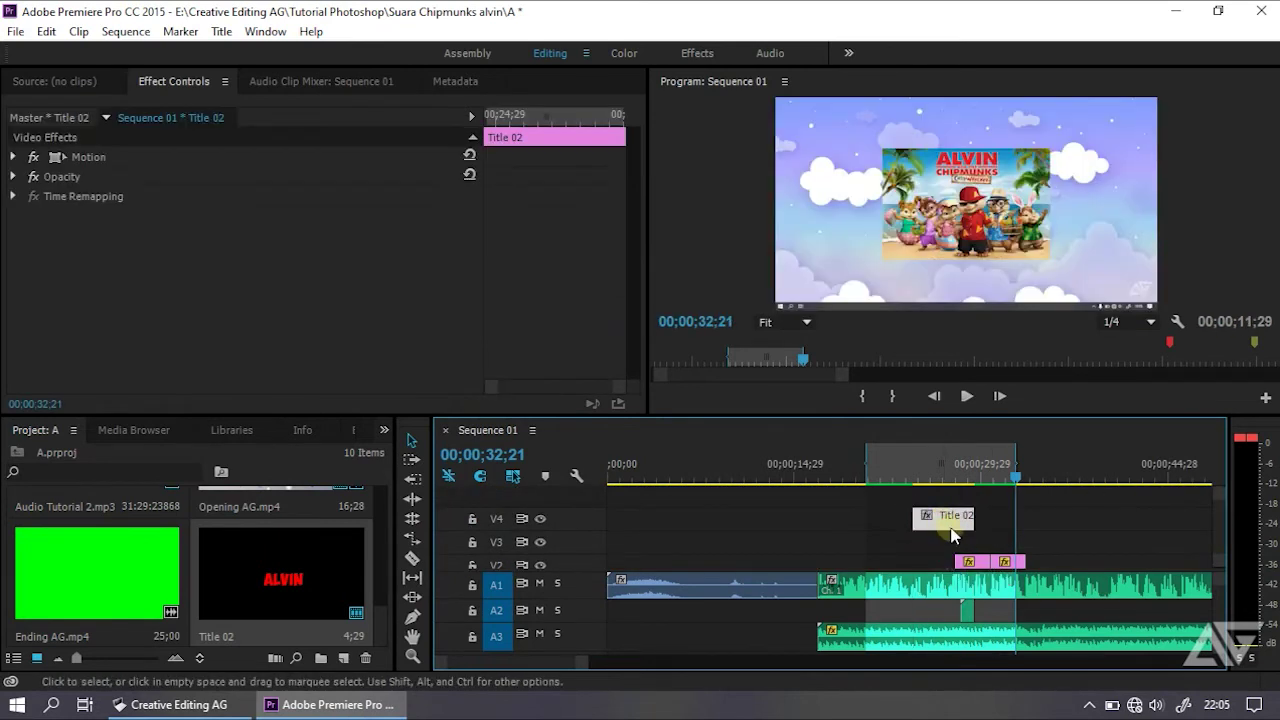
right_click(570, 506)
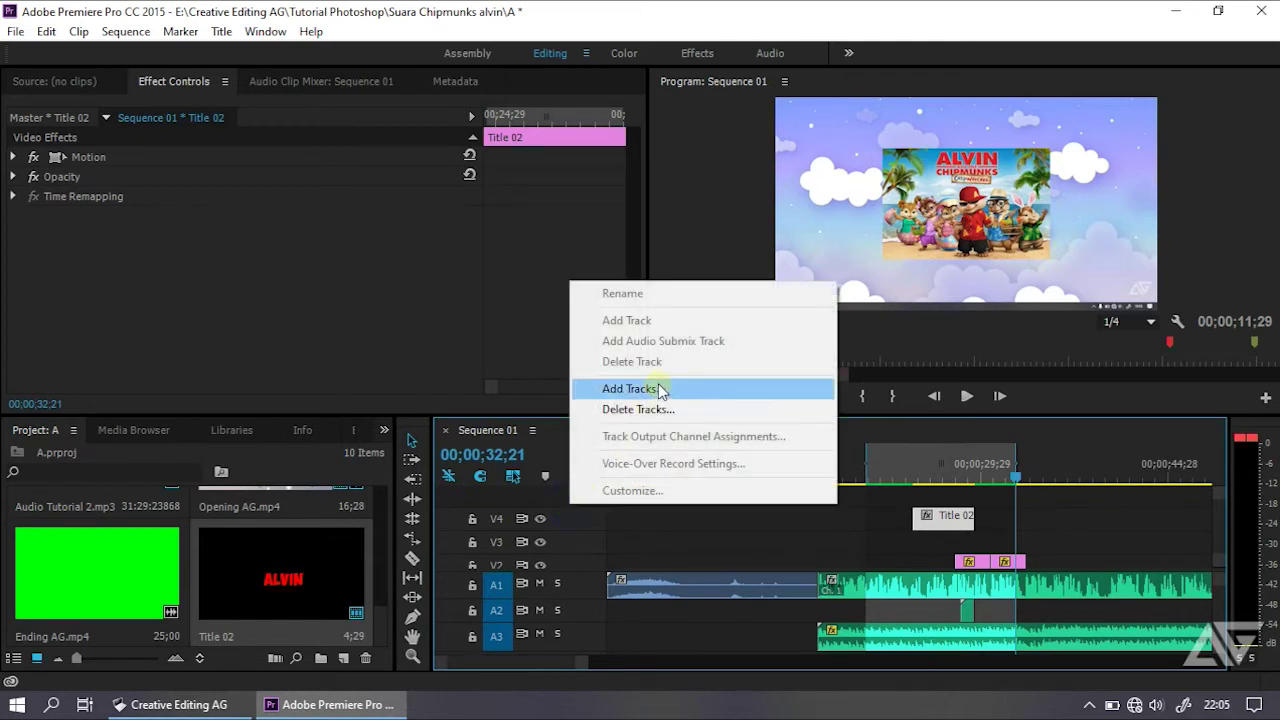
click(717, 506)
key(ctrl+z)
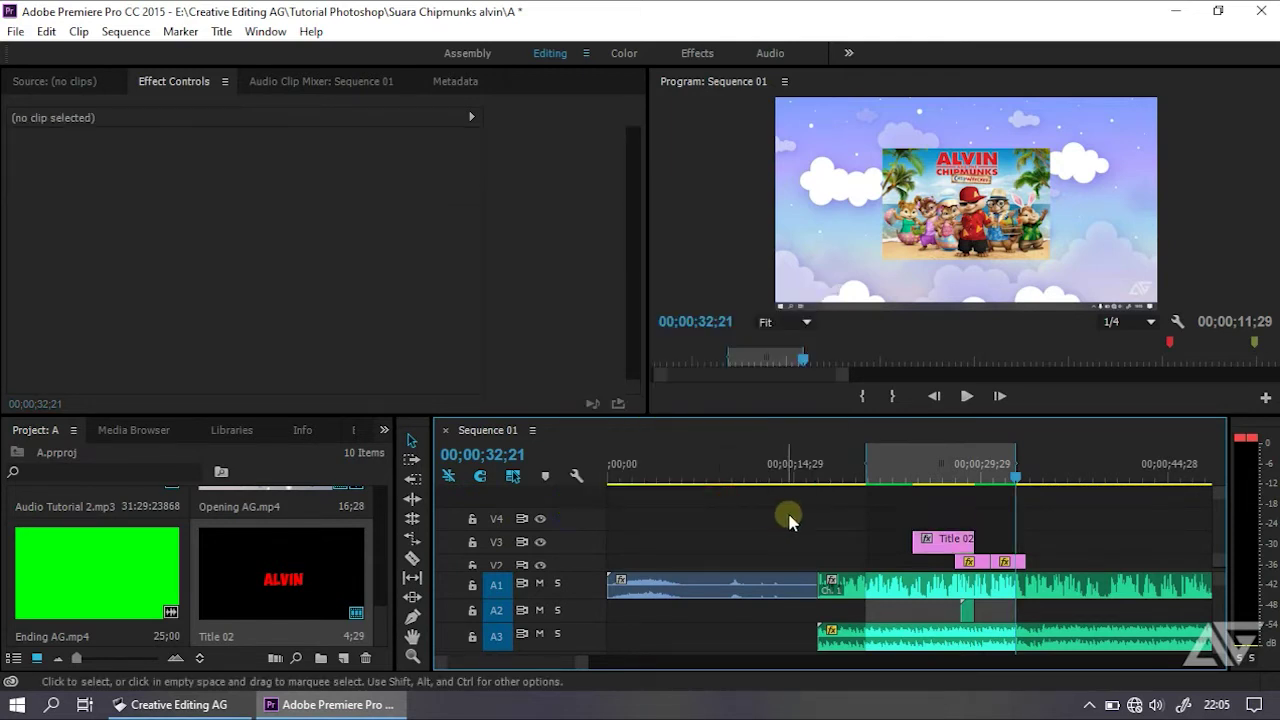
scroll(783, 514, down, 1)
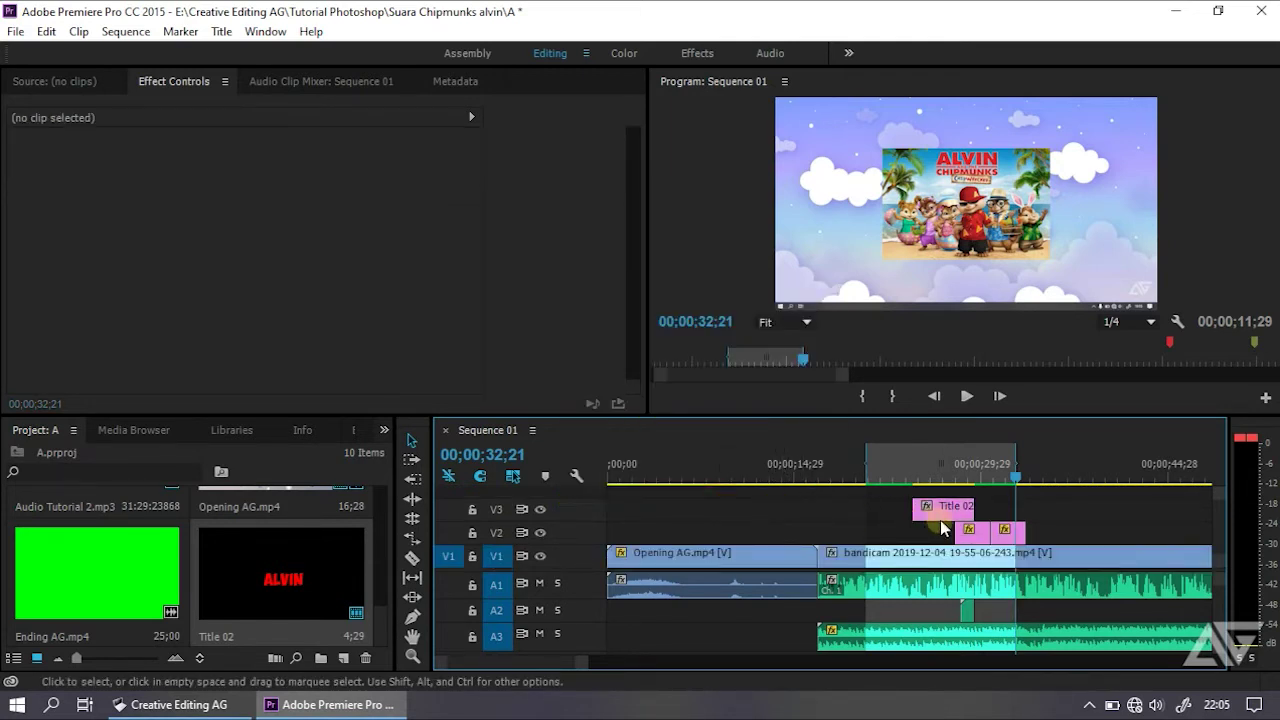
click(970, 505)
Slide Title 02 right on V3 to start above the V2 image clips, then scrub to its first frame
drag(1015, 478, 947, 487)
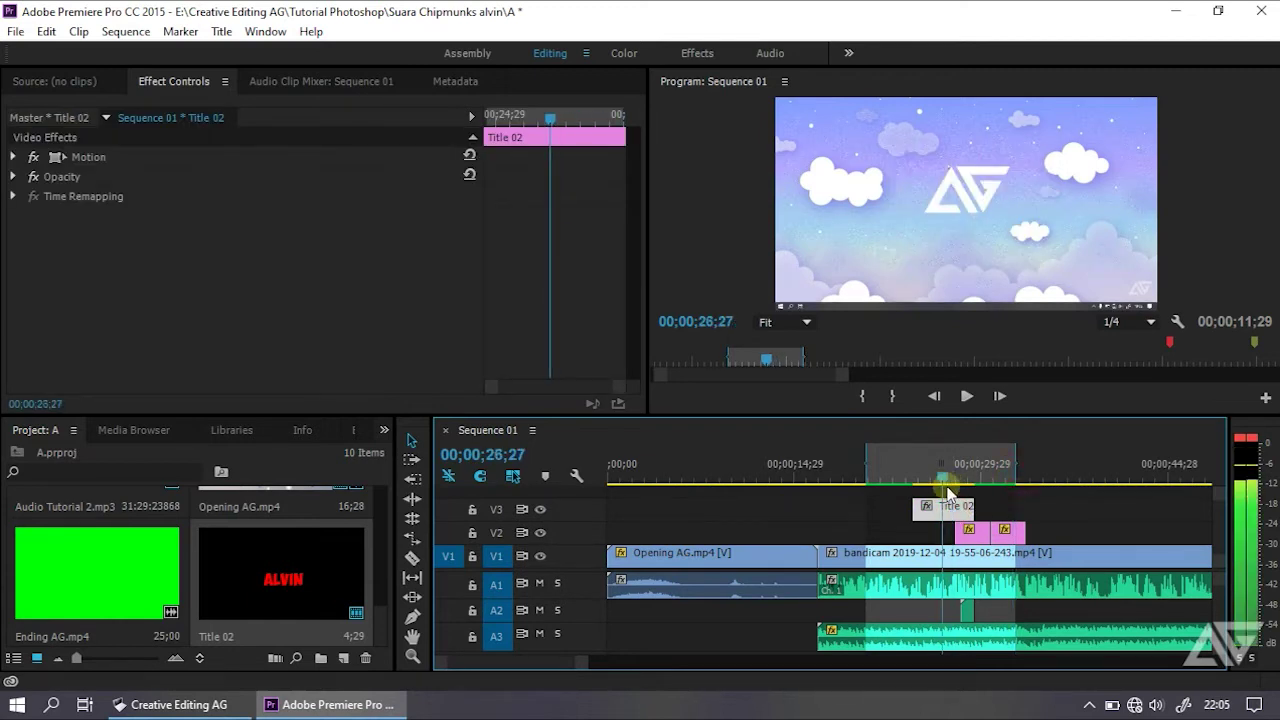
drag(947, 506, 1005, 510)
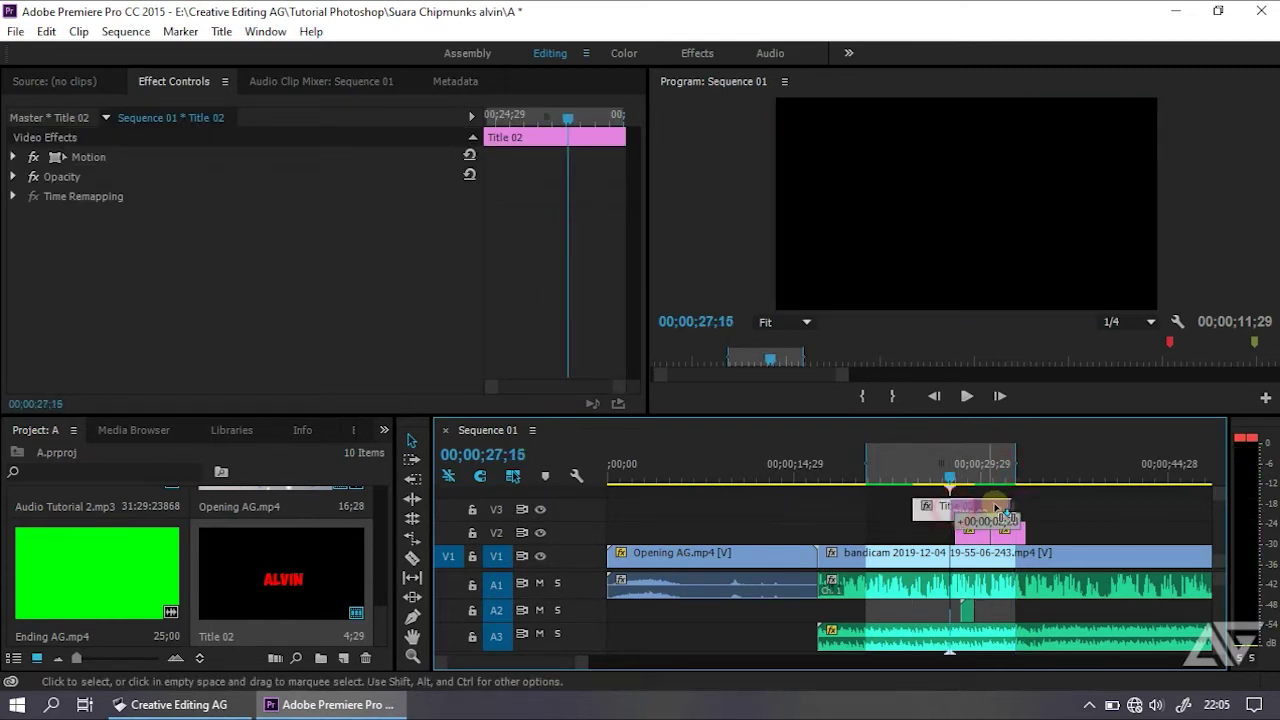
drag(1003, 510, 1000, 512)
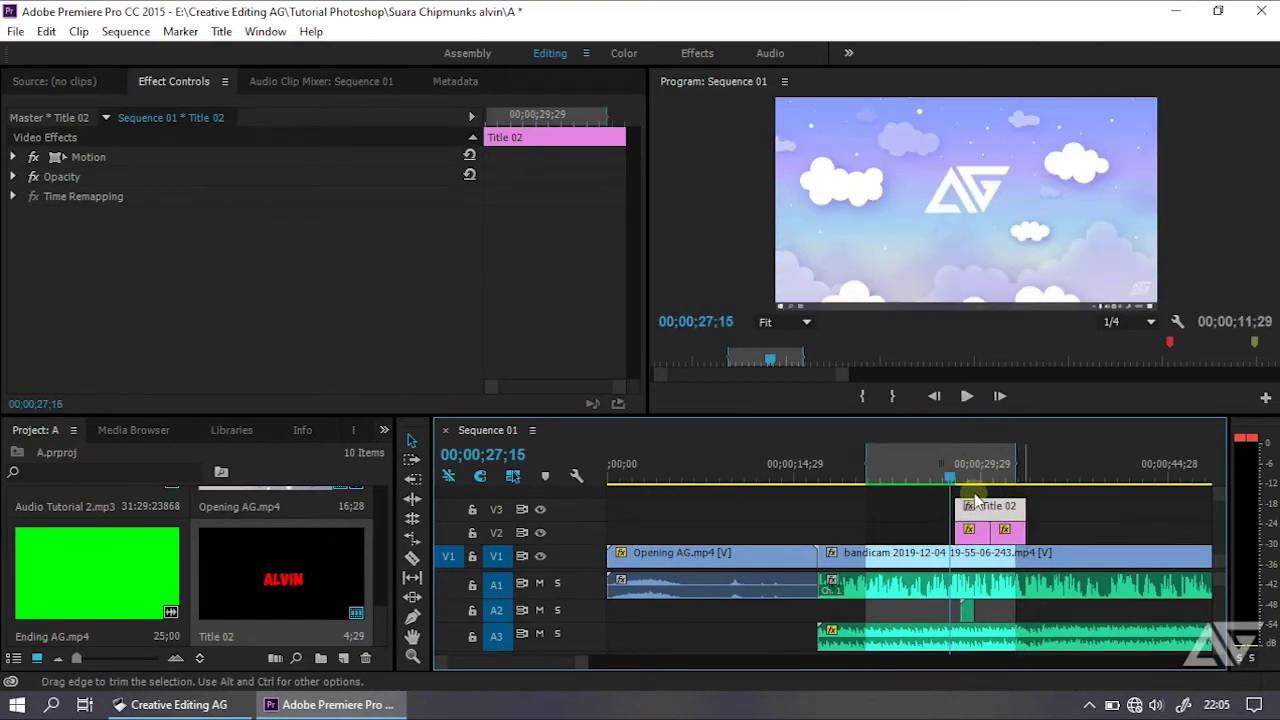
click(949, 480)
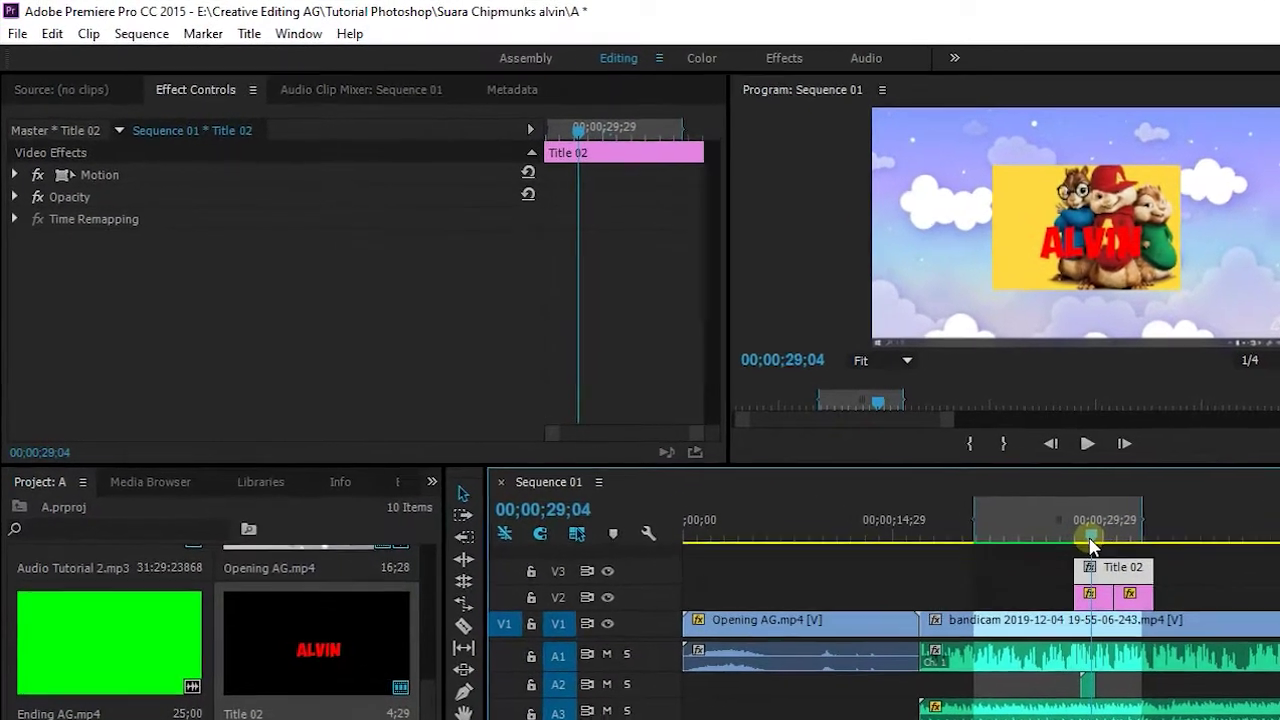
drag(977, 487, 969, 481)
drag(600, 133, 543, 135)
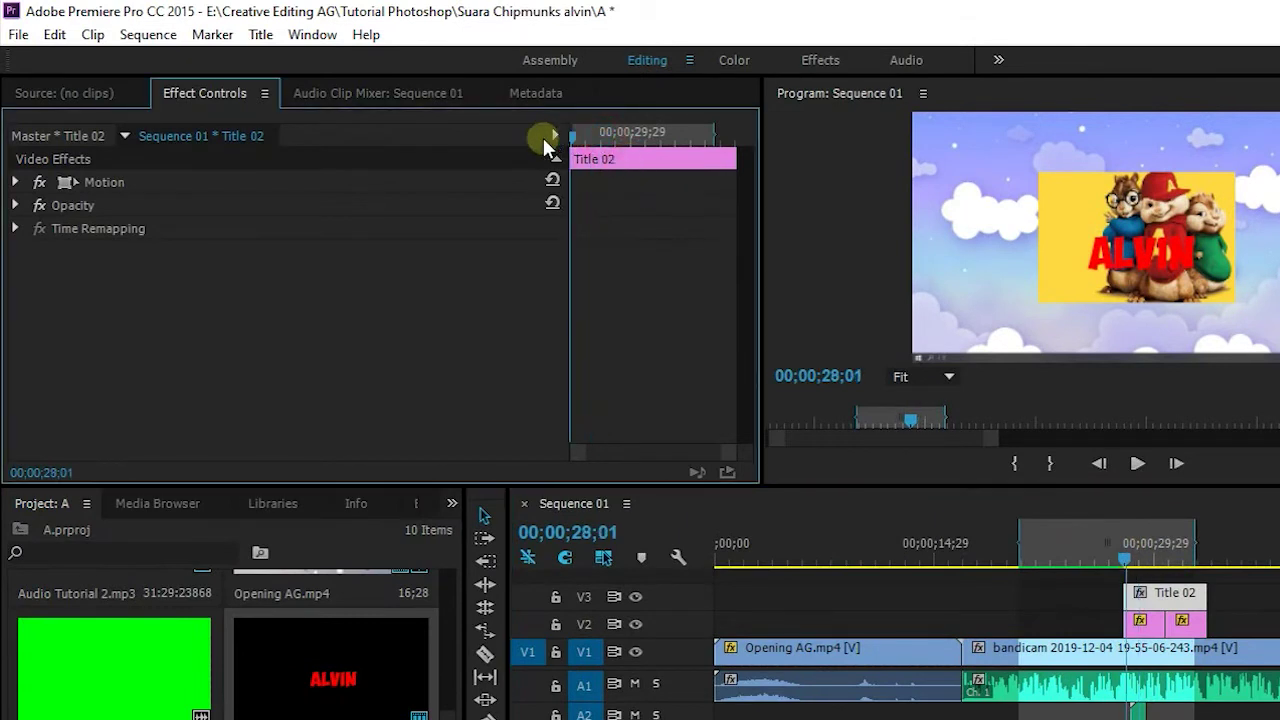
Expand Motion and enable Position and Rotation keyframing on the Title 02 clip
click(17, 183)
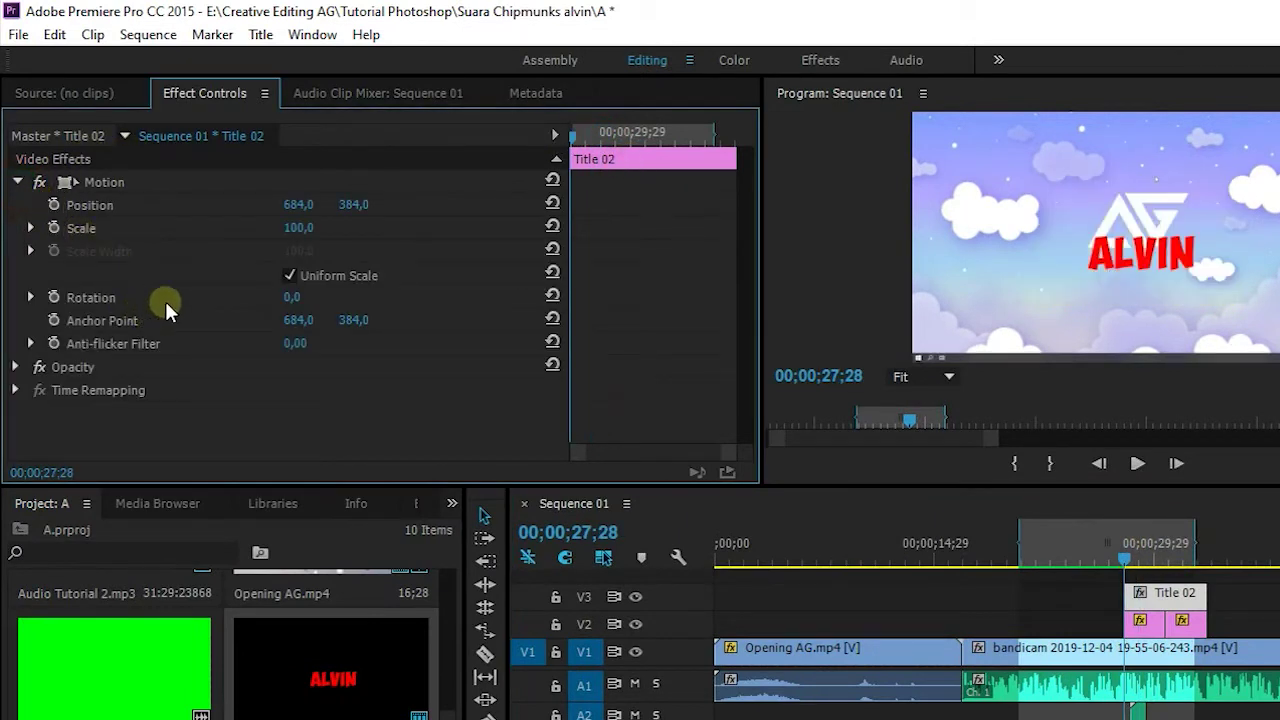
click(54, 204)
click(54, 297)
click(577, 135)
drag(586, 148, 594, 152)
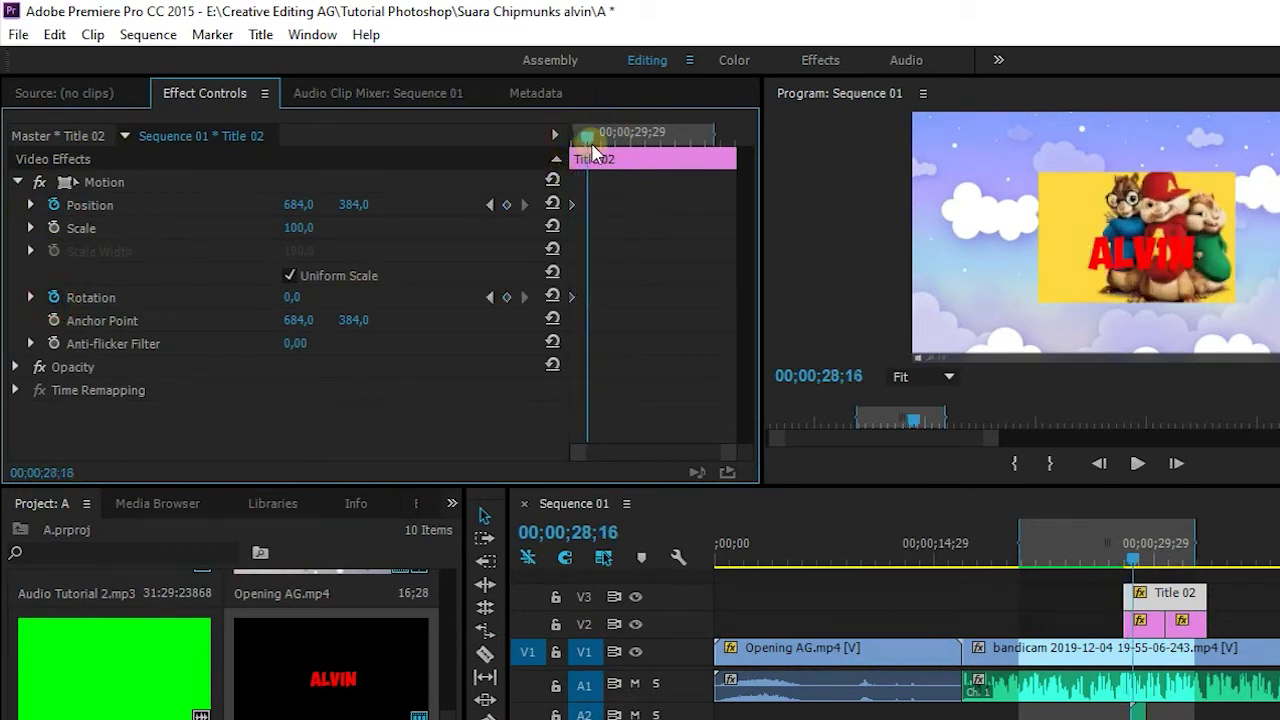
drag(298, 204, 308, 204)
key(ctrl+z)
key(ctrl+z)
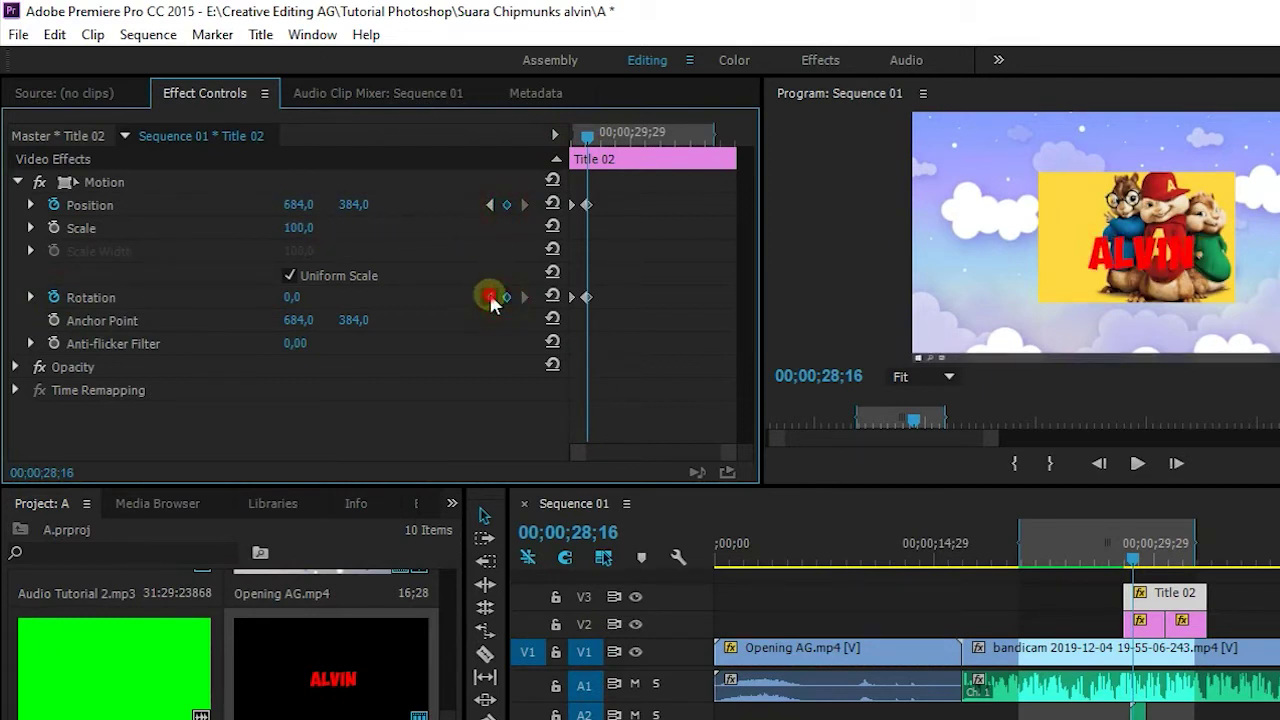
Start the title at Position X 1527 off the right edge, ending with a 1x0° rotation at 28;16
click(490, 297)
drag(298, 205, 340, 205)
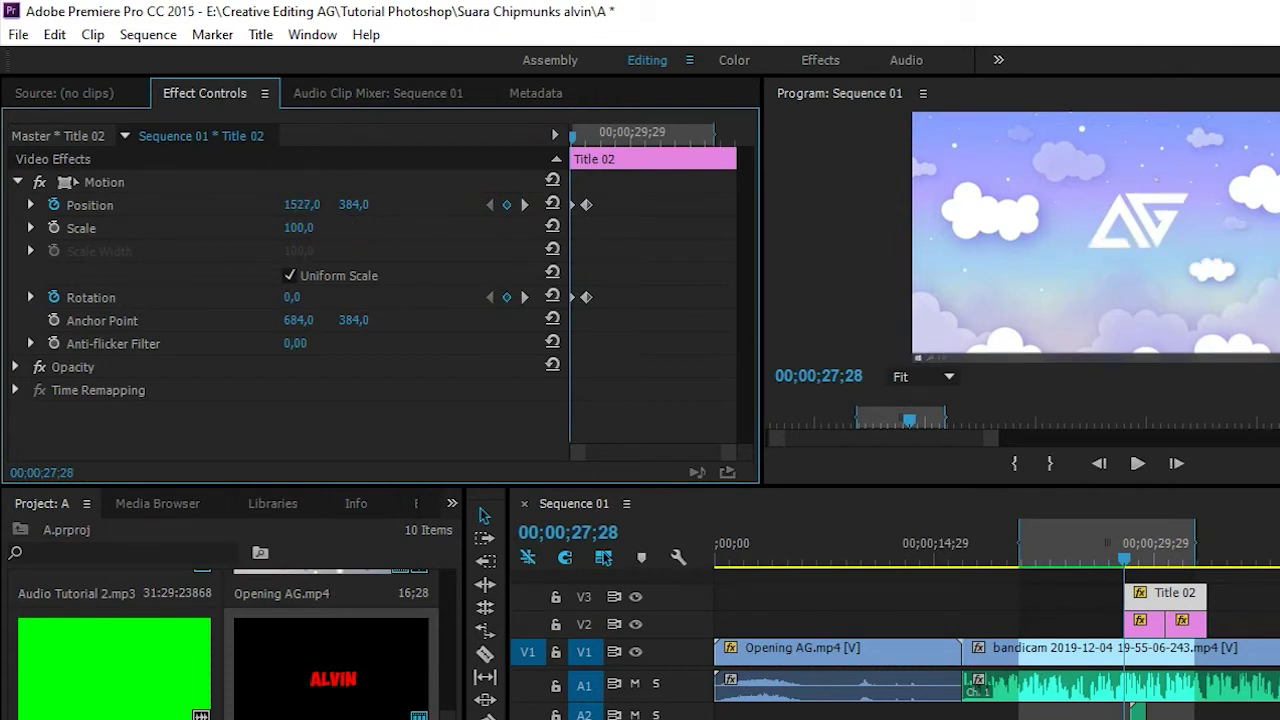
click(293, 297)
click(415, 308)
click(525, 300)
click(346, 298)
click(346, 303)
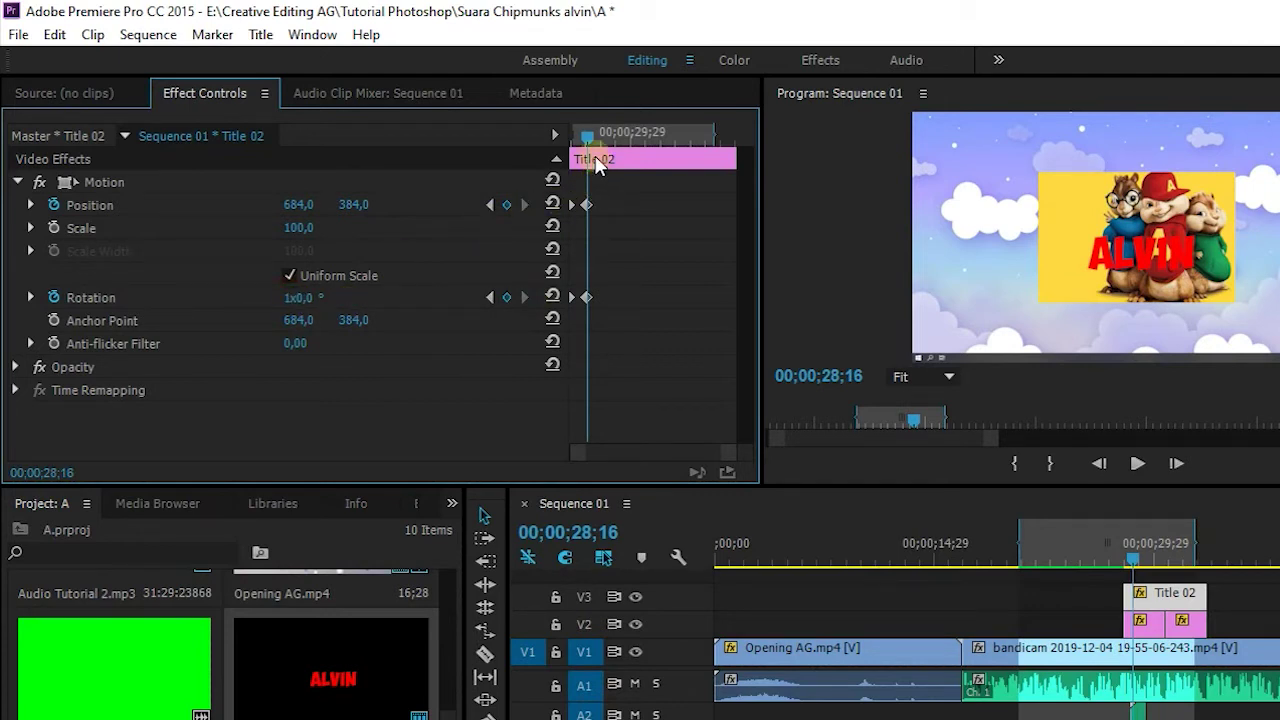
mouse_move(588, 136)
mouse_down()
mouse_move(572, 145)
mouse_move(680, 160)
mouse_up()
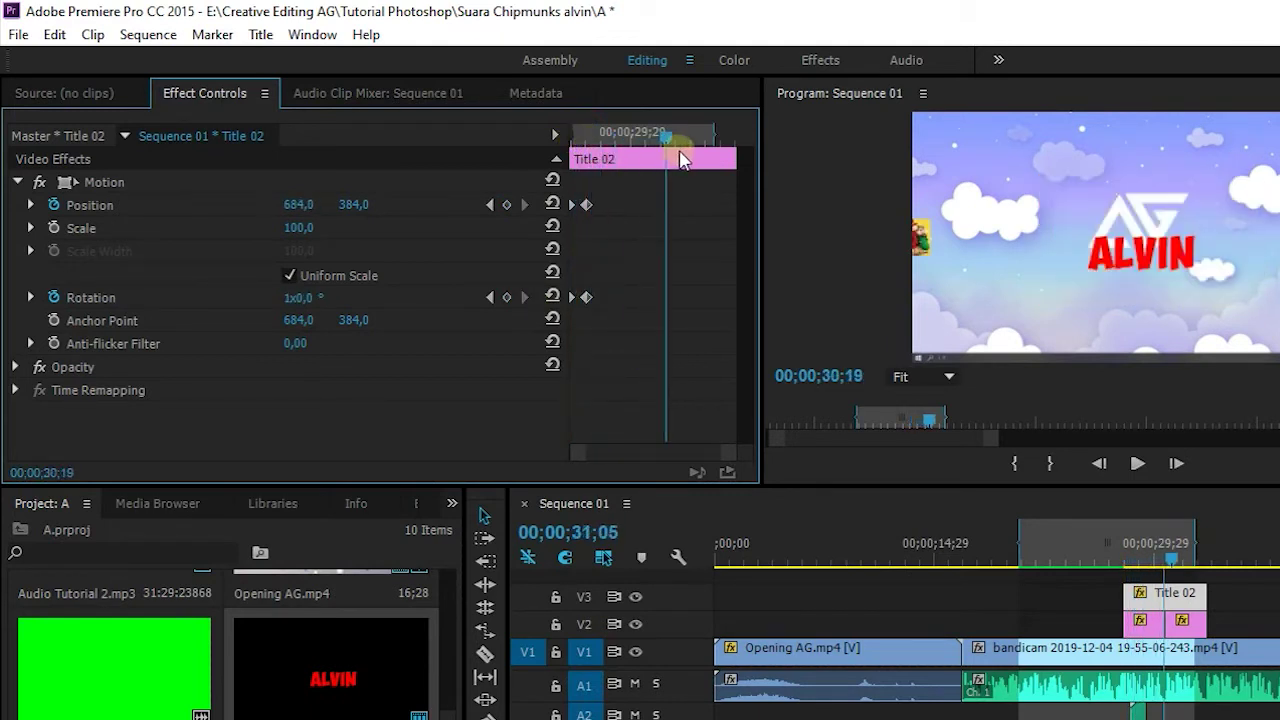
Add hold Position and Rotation keyframes near the end of the title clip at 32;23
drag(680, 160, 716, 160)
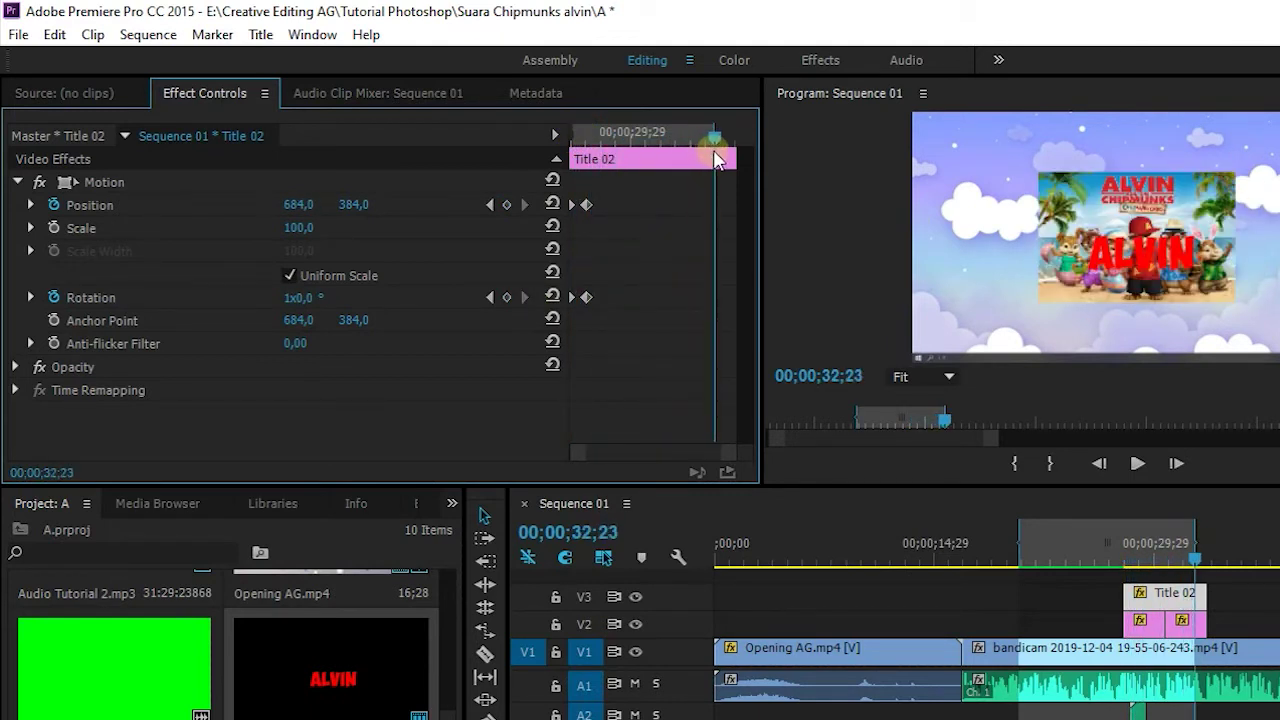
click(507, 204)
click(507, 297)
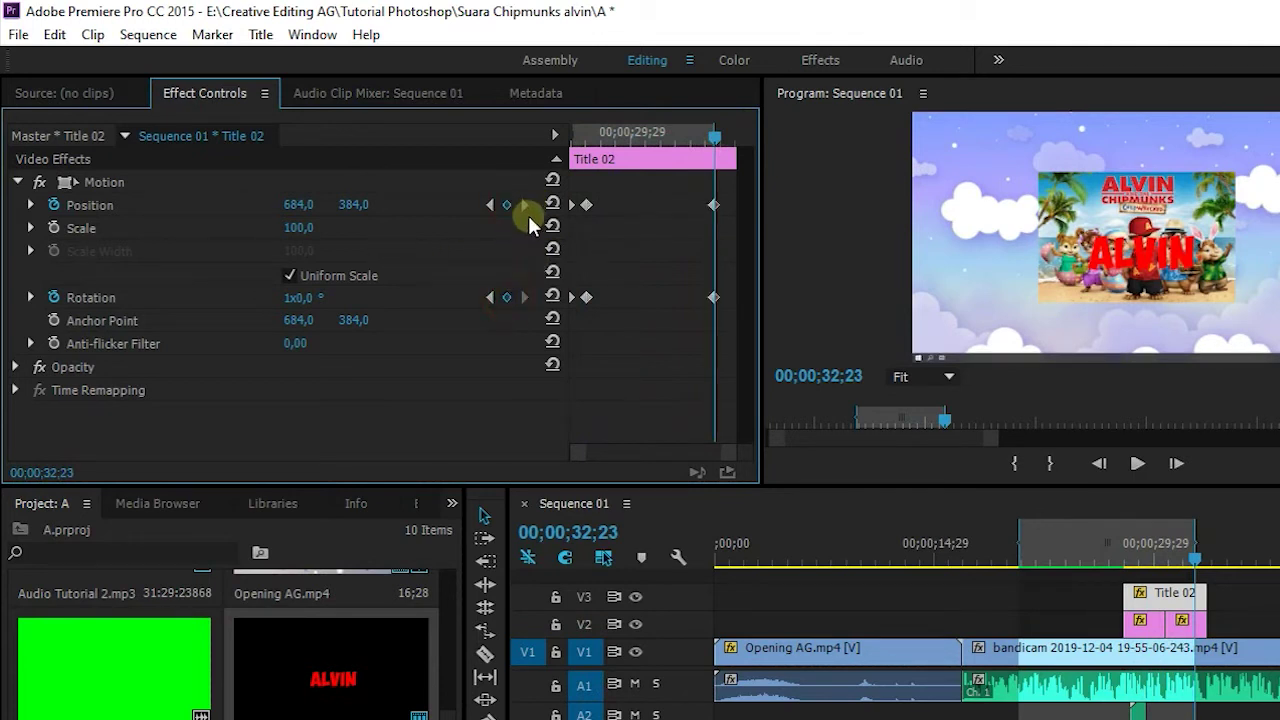
drag(732, 138, 731, 140)
click(1176, 465)
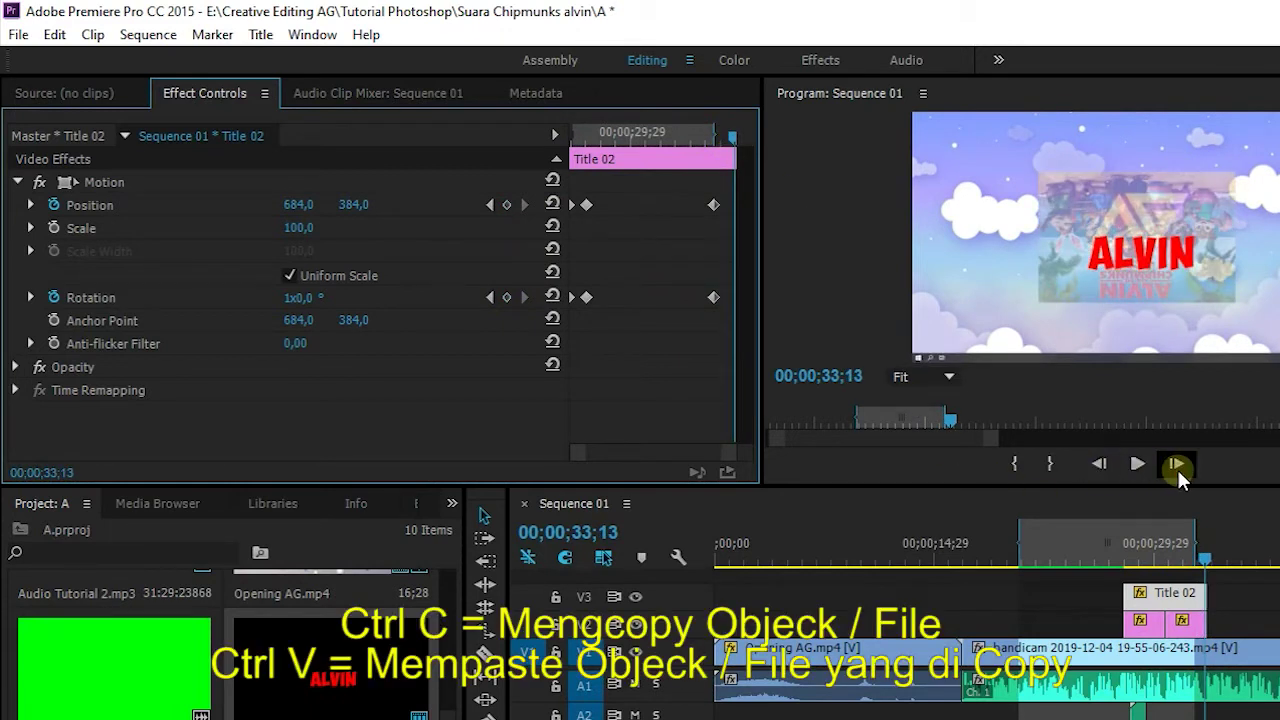
click(1176, 465)
click(1100, 465)
click(1100, 465)
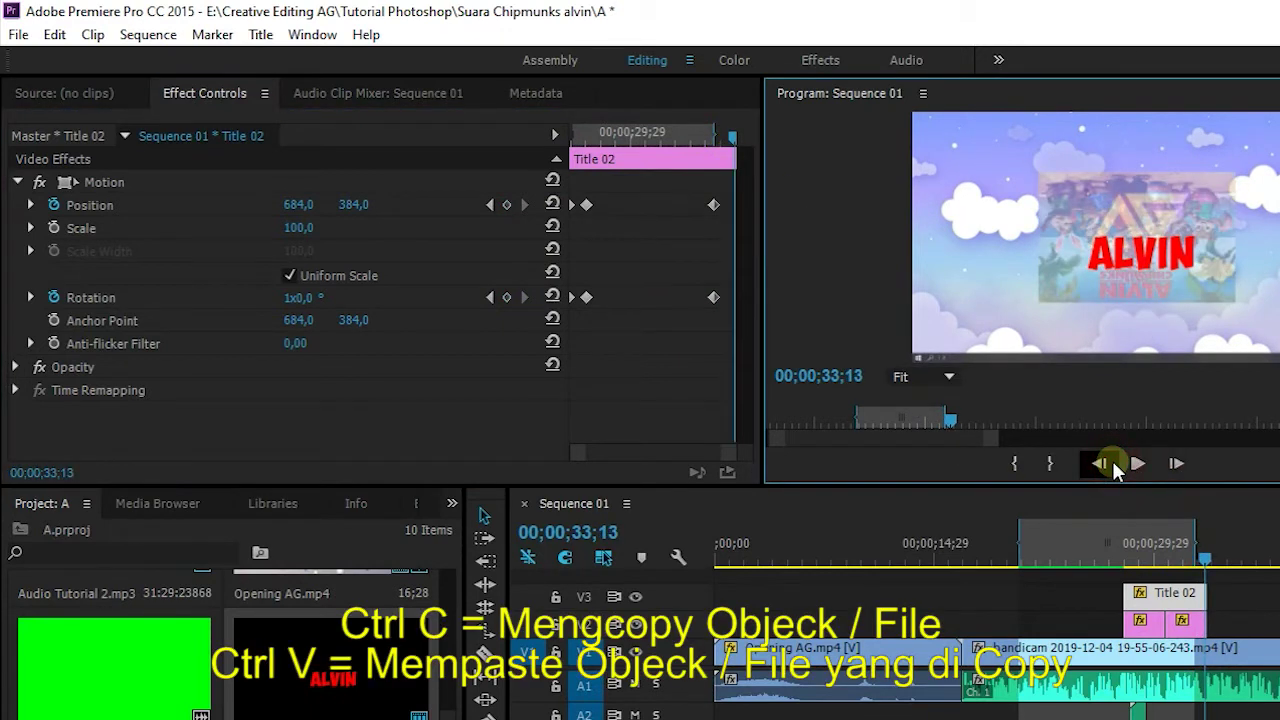
Preview the title near its clip end and park the playhead on the clip's last frame
click(312, 246)
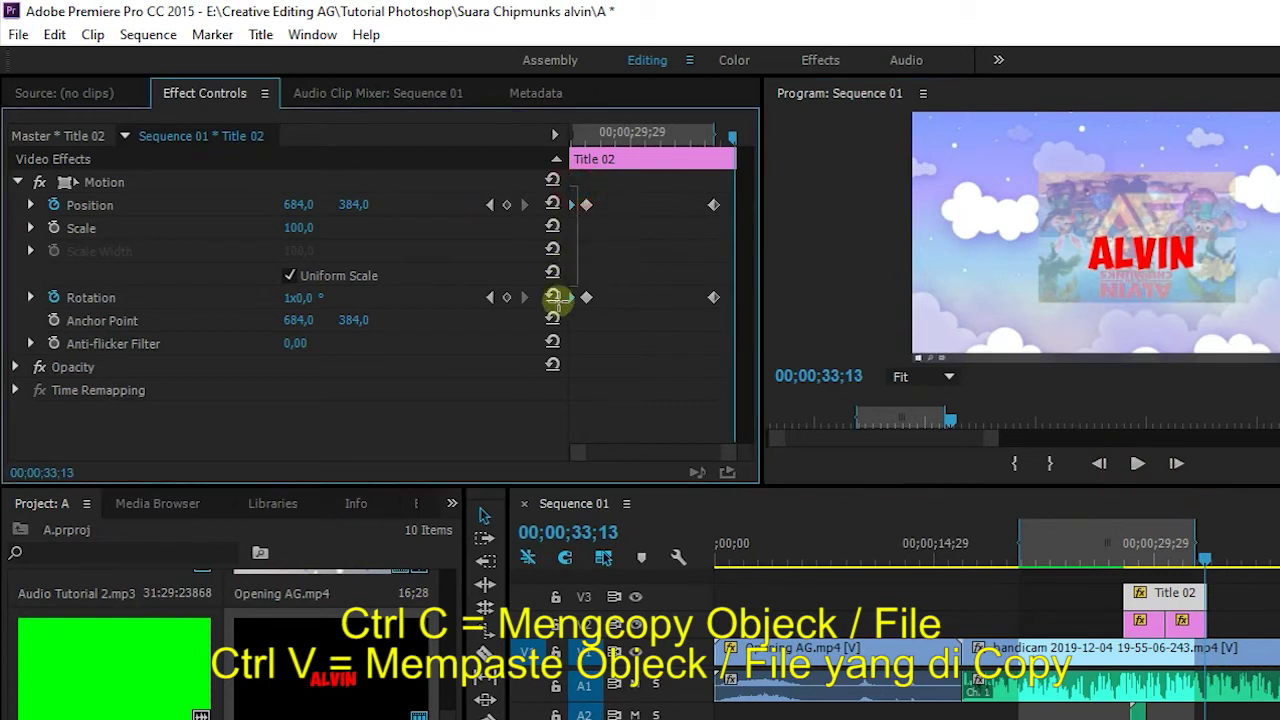
right_click(684, 389)
click(731, 163)
drag(737, 140, 756, 184)
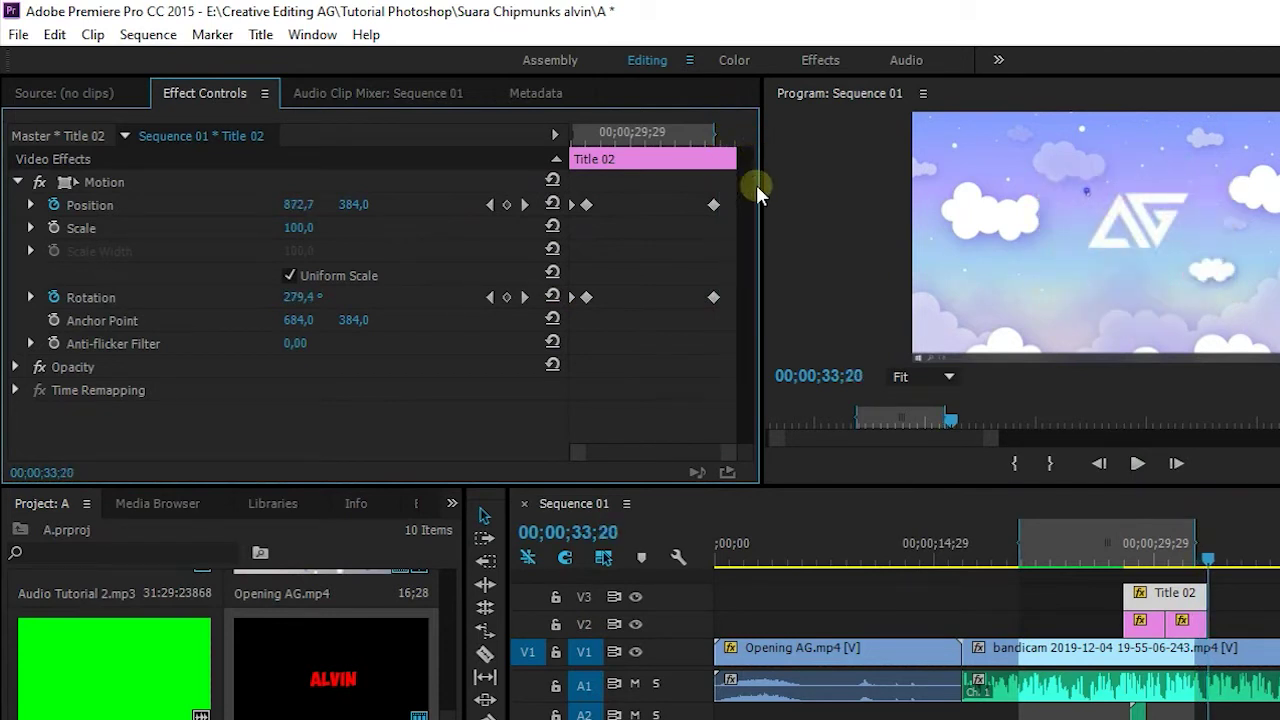
click(1160, 612)
click(1182, 558)
click(670, 140)
drag(680, 146, 752, 142)
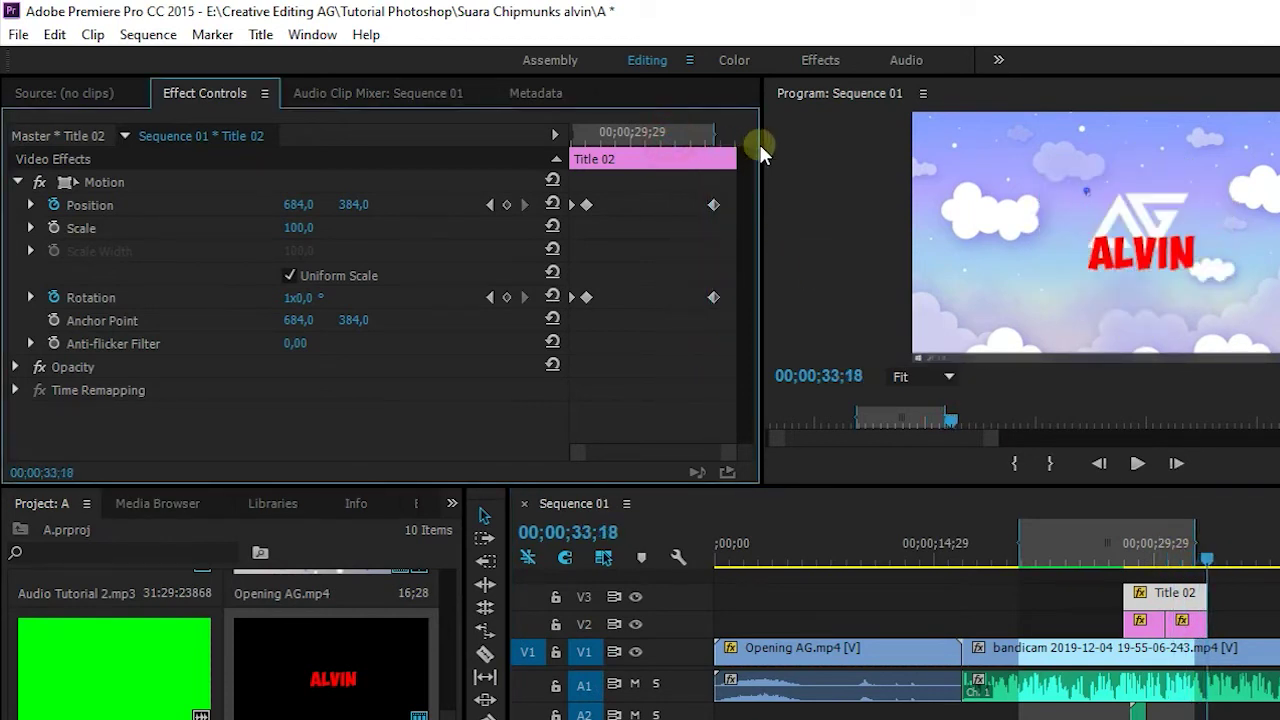
click(1108, 463)
Try removing the title keyframes, then undo the accidental changes to restore them
drag(574, 193, 553, 317)
key(Delete)
click(681, 338)
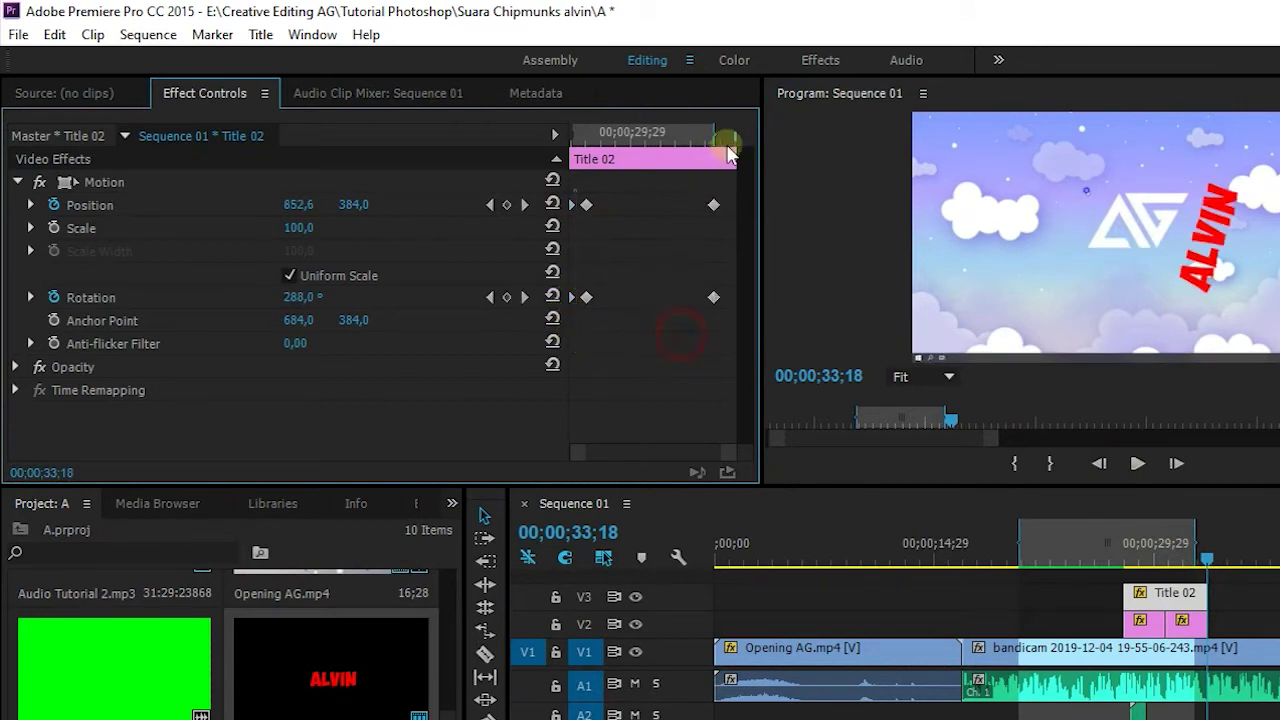
key(ctrl+z)
drag(730, 168, 740, 153)
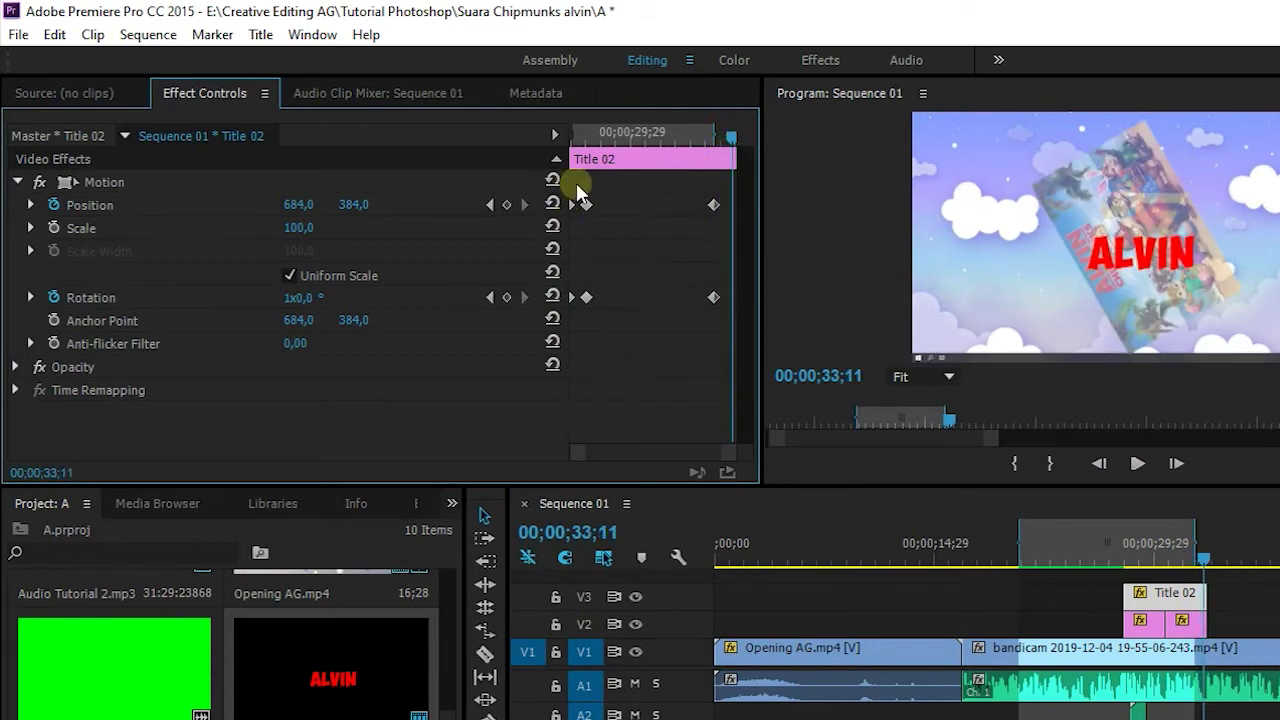
click(550, 320)
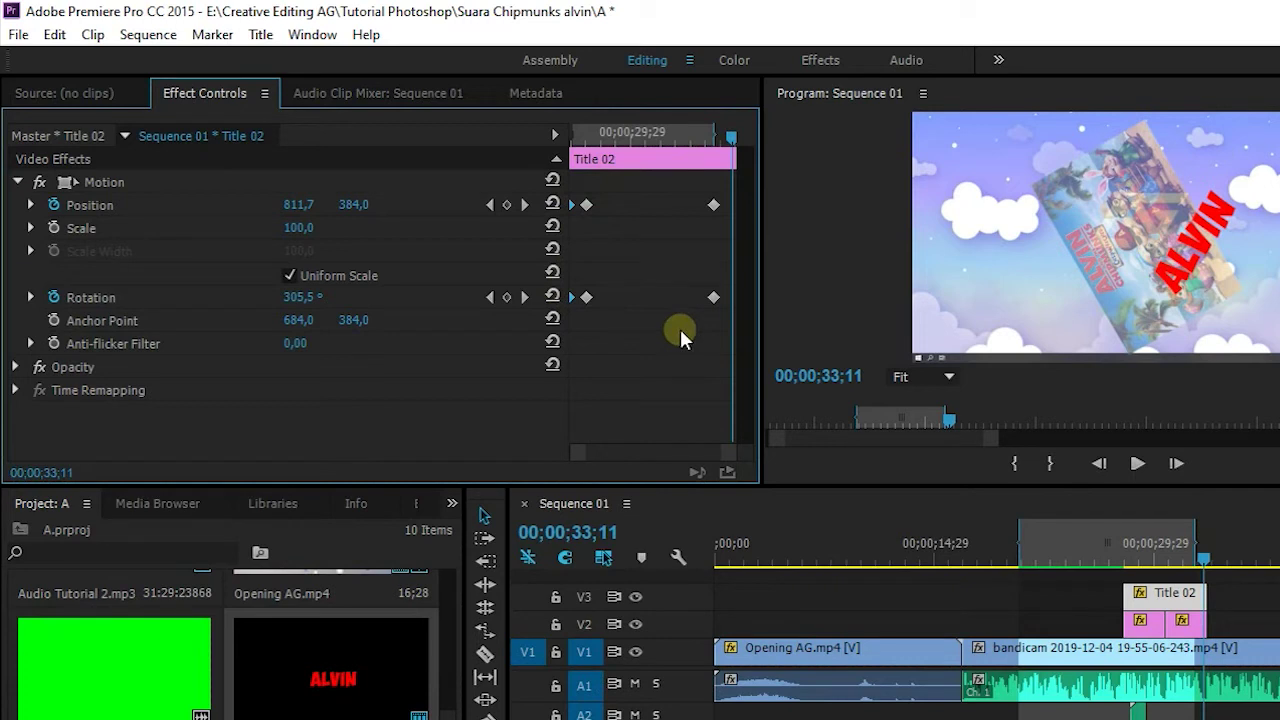
key(ctrl+z)
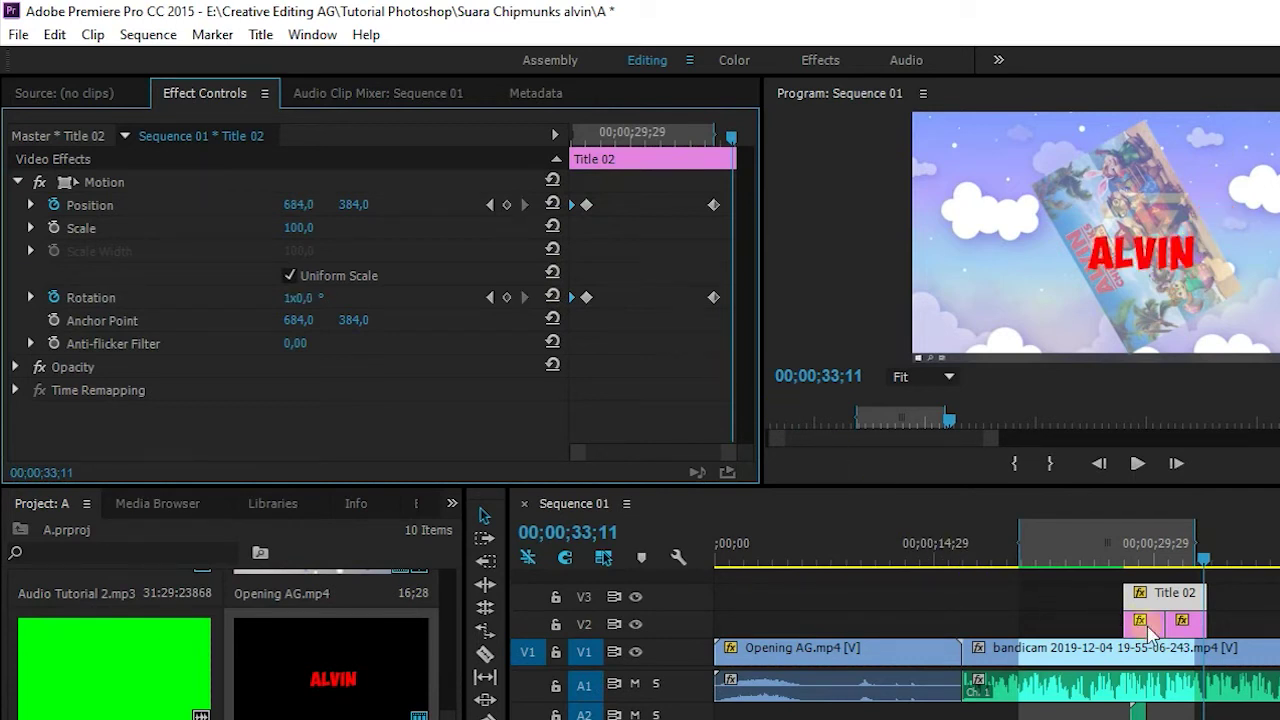
click(1194, 605)
click(633, 383)
On the last frame set Position X to -182 and Rotation to 0, then preview the exit
text(-182)
key(Return)
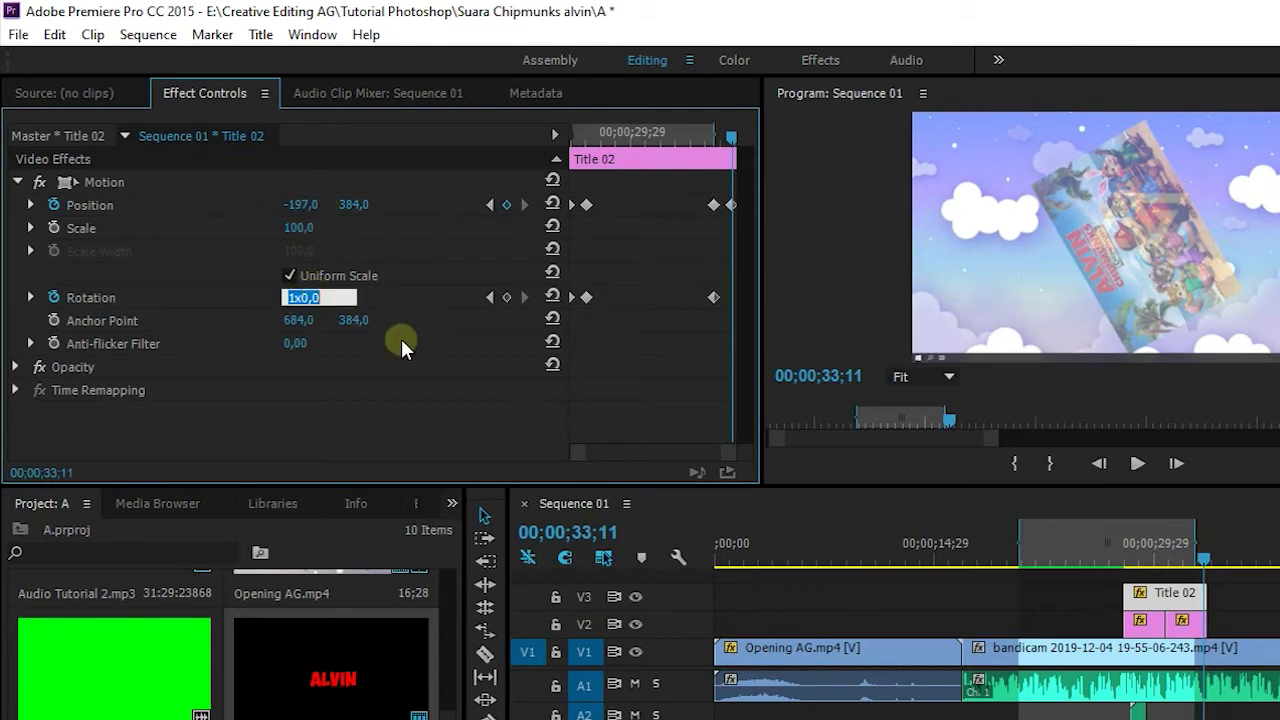
text(0)
key(Return)
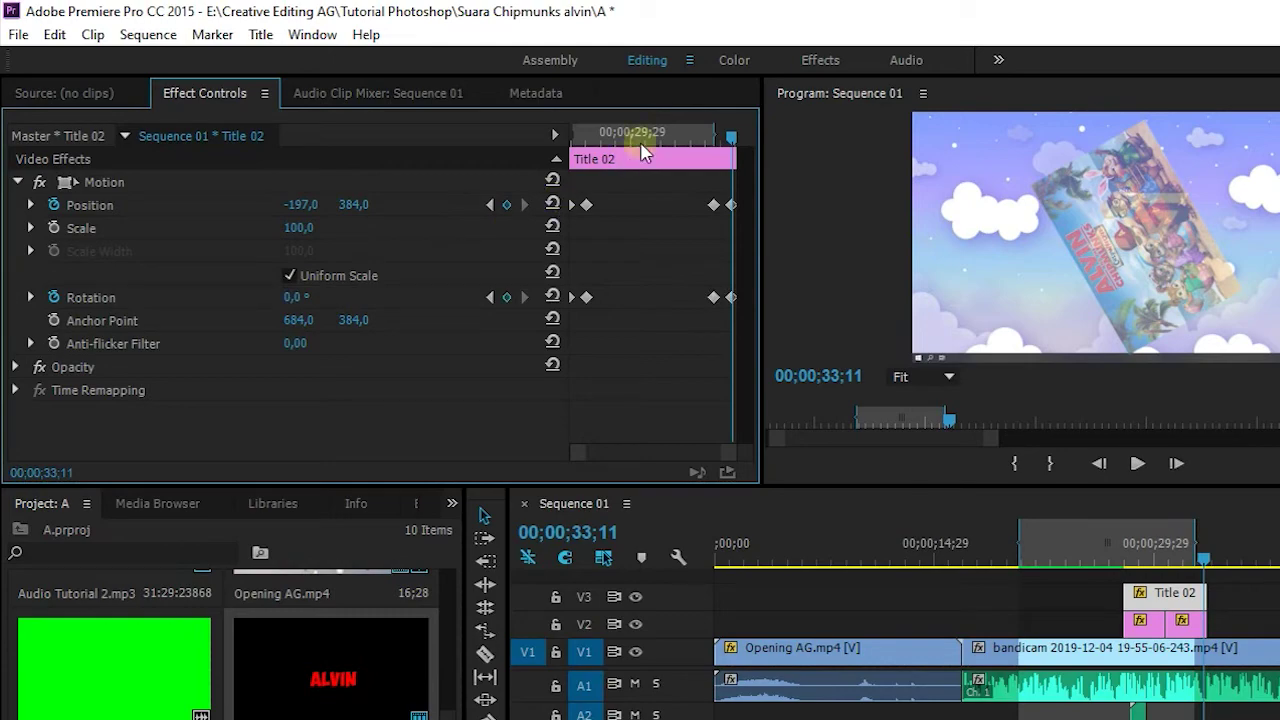
drag(745, 128, 617, 139)
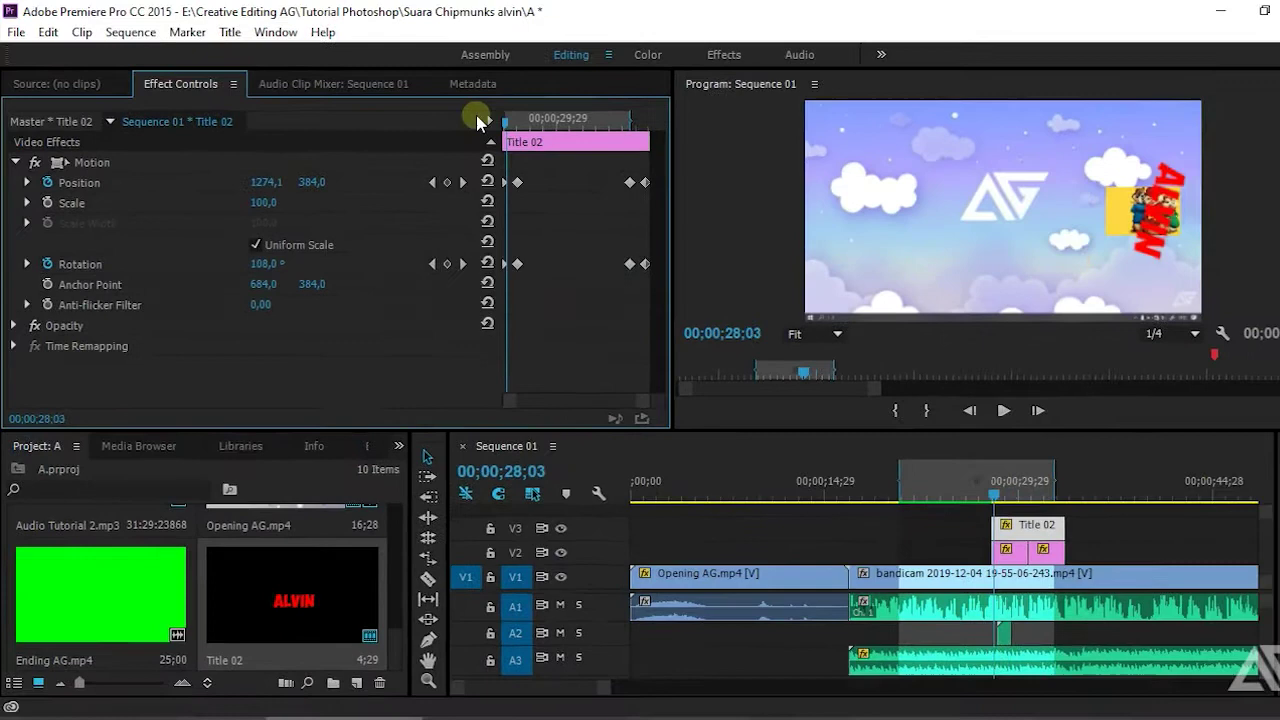
drag(577, 130, 533, 130)
key(ctrl+s)
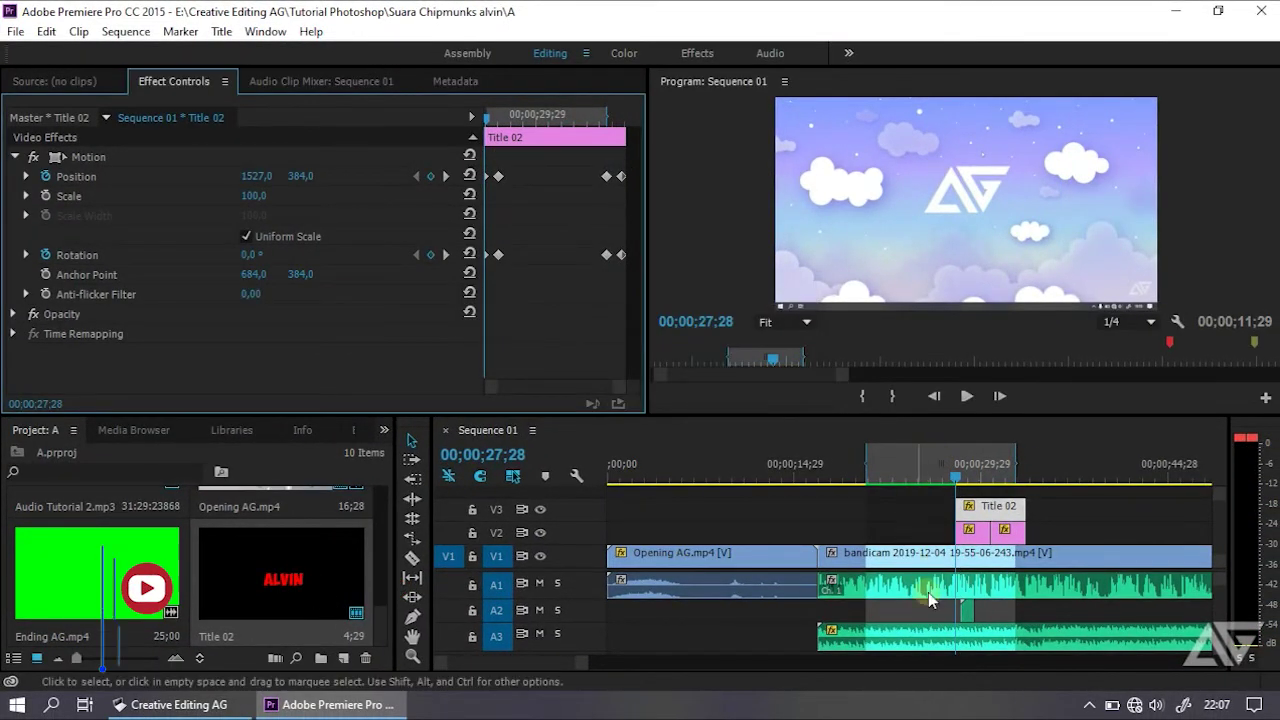
click(942, 636)
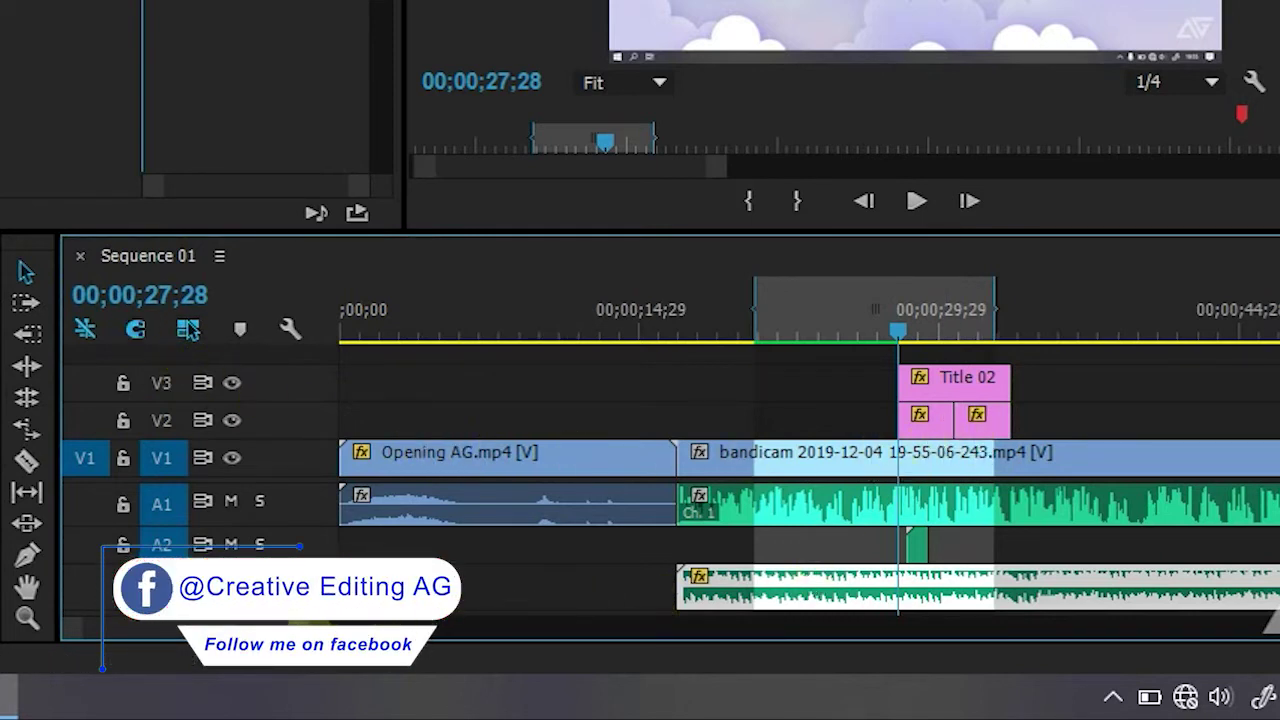
scroll(643, 509, up, 4)
click(825, 340)
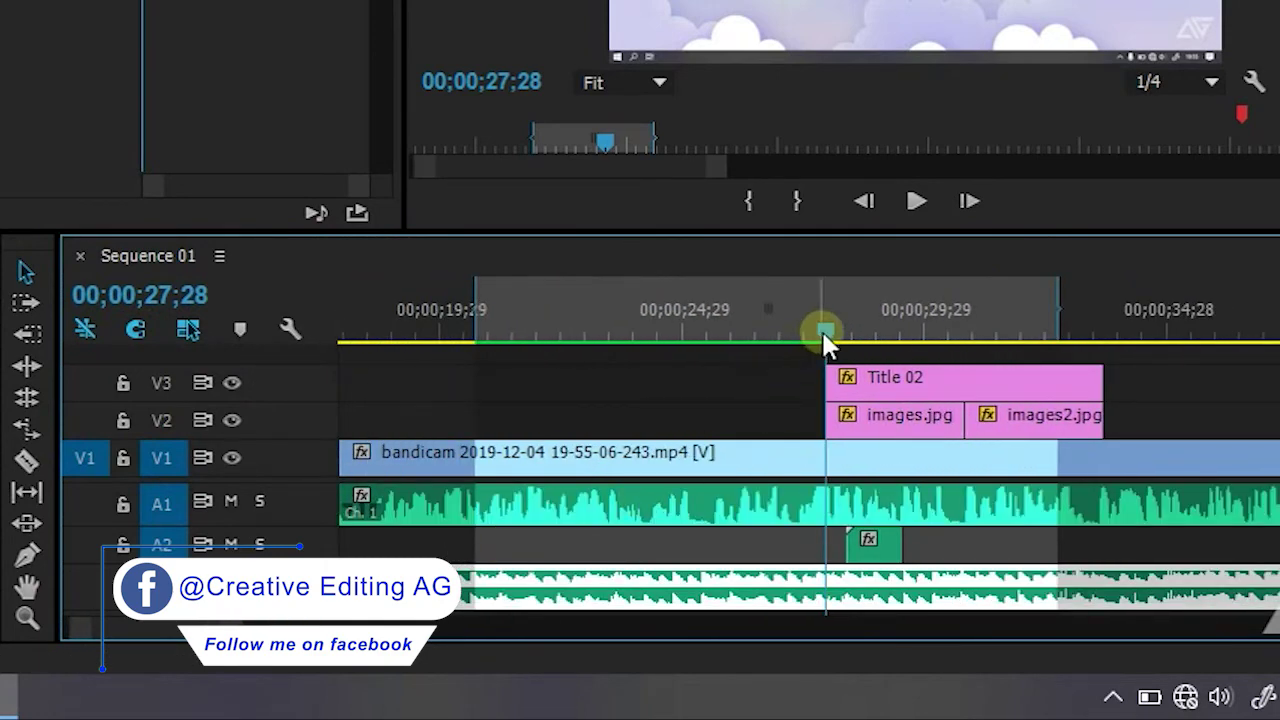
drag(825, 340, 895, 340)
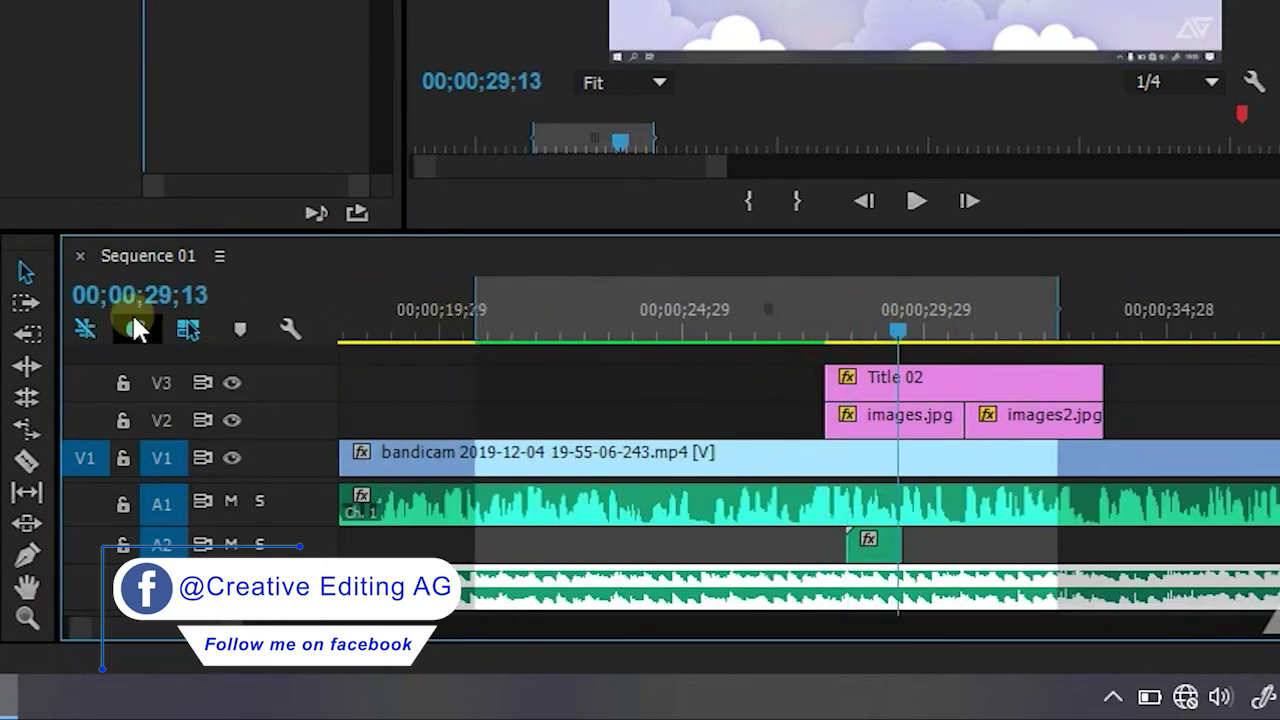
click(26, 460)
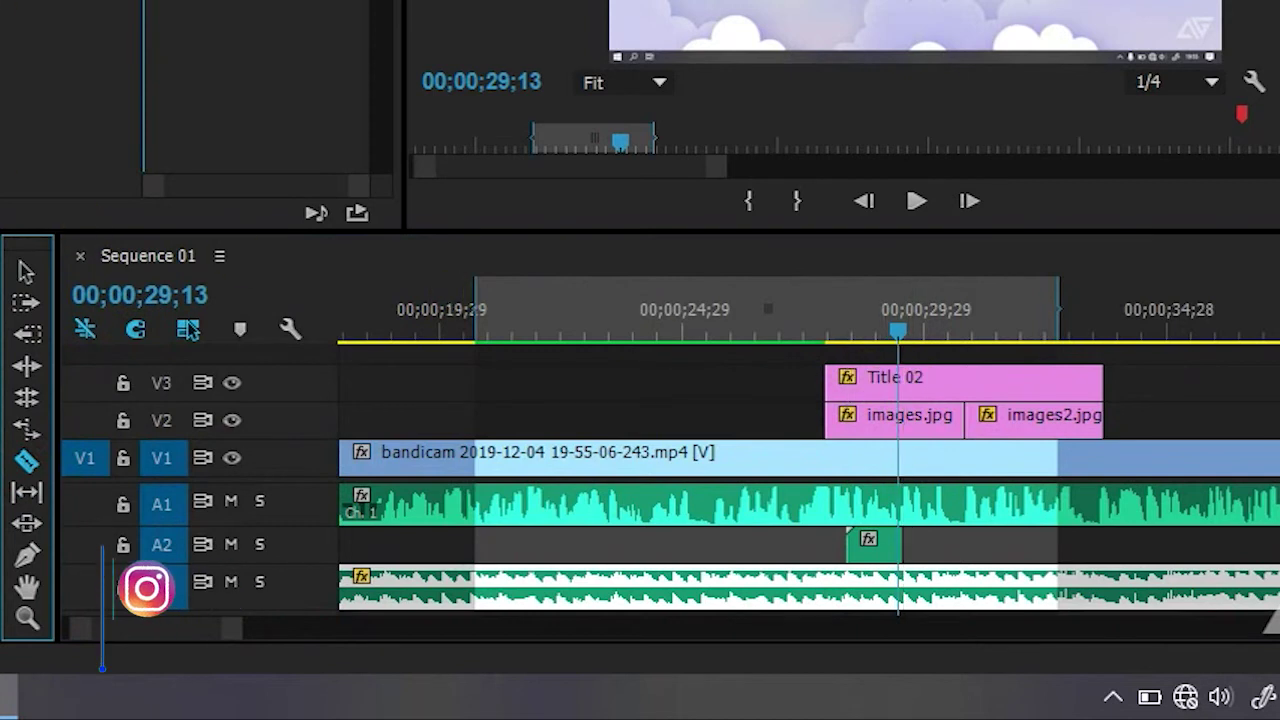
click(24, 272)
drag(943, 376, 1045, 388)
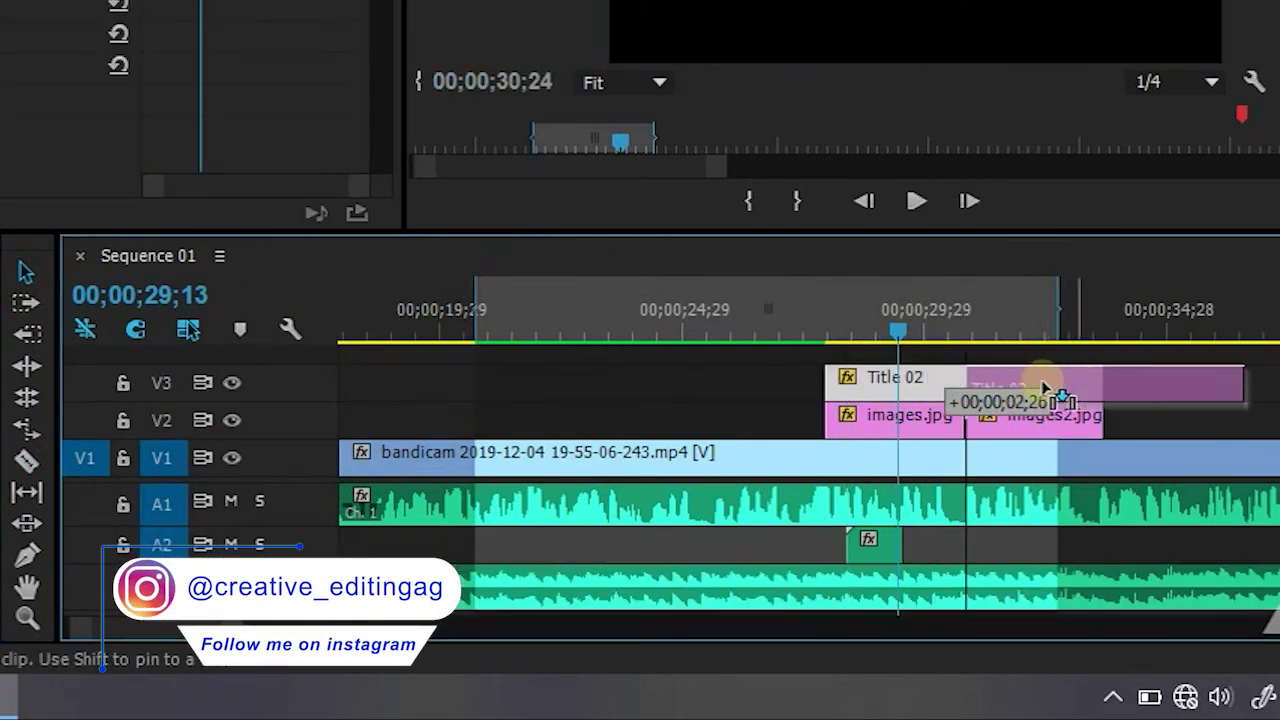
mouse_move(1045, 388)
mouse_down()
mouse_move(1096, 386)
mouse_move(1069, 388)
mouse_up()
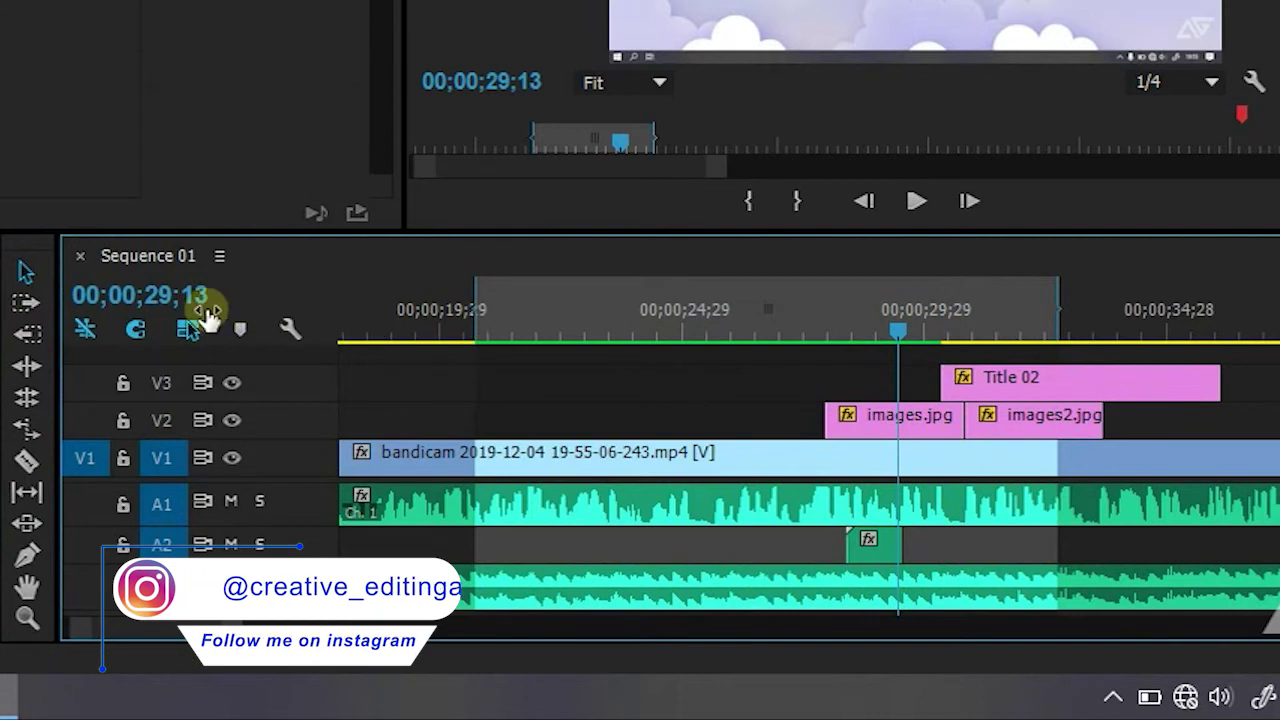
click(147, 334)
mouse_move(969, 386)
mouse_down()
mouse_move(1103, 390)
mouse_move(1074, 386)
mouse_up()
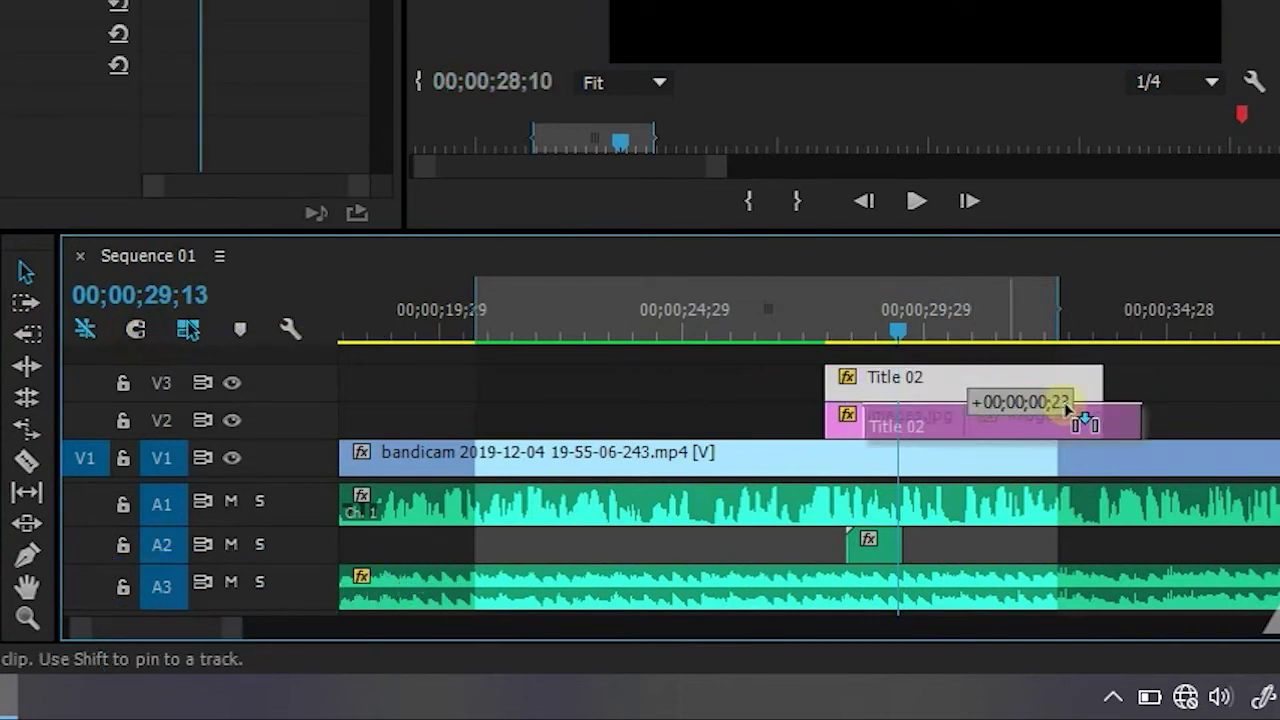
drag(1076, 390, 1064, 395)
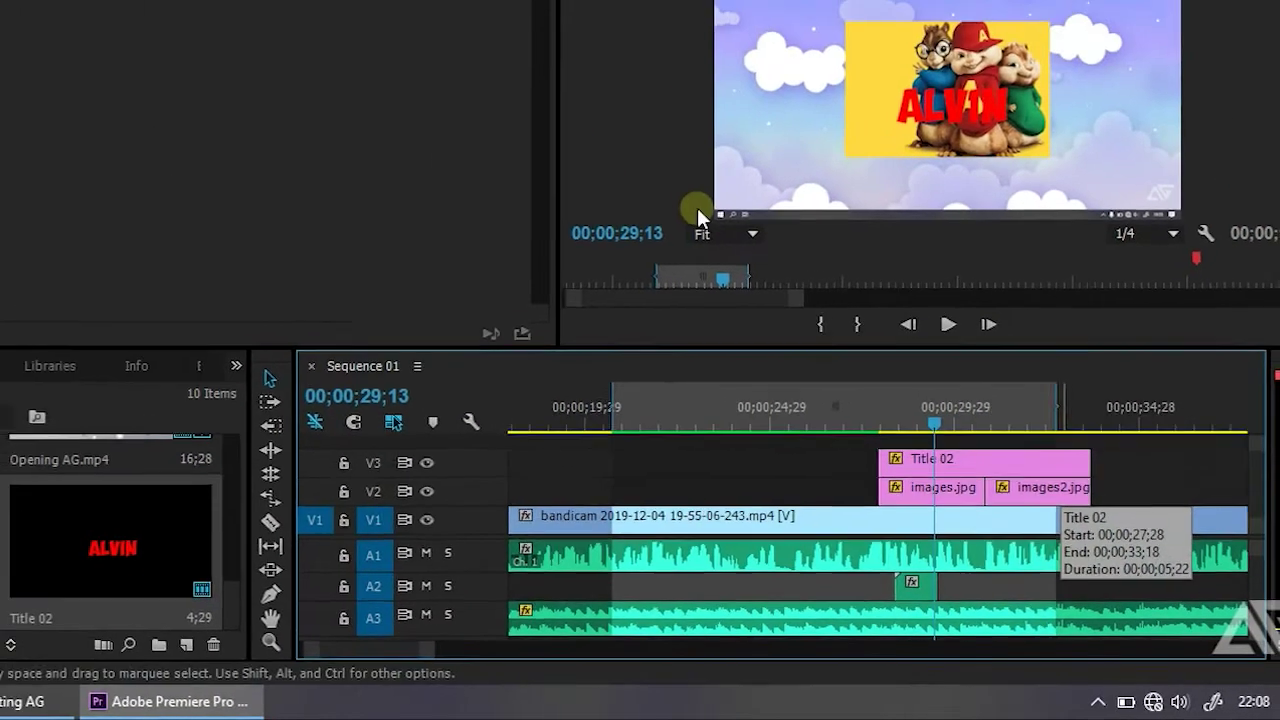
key(backslash)
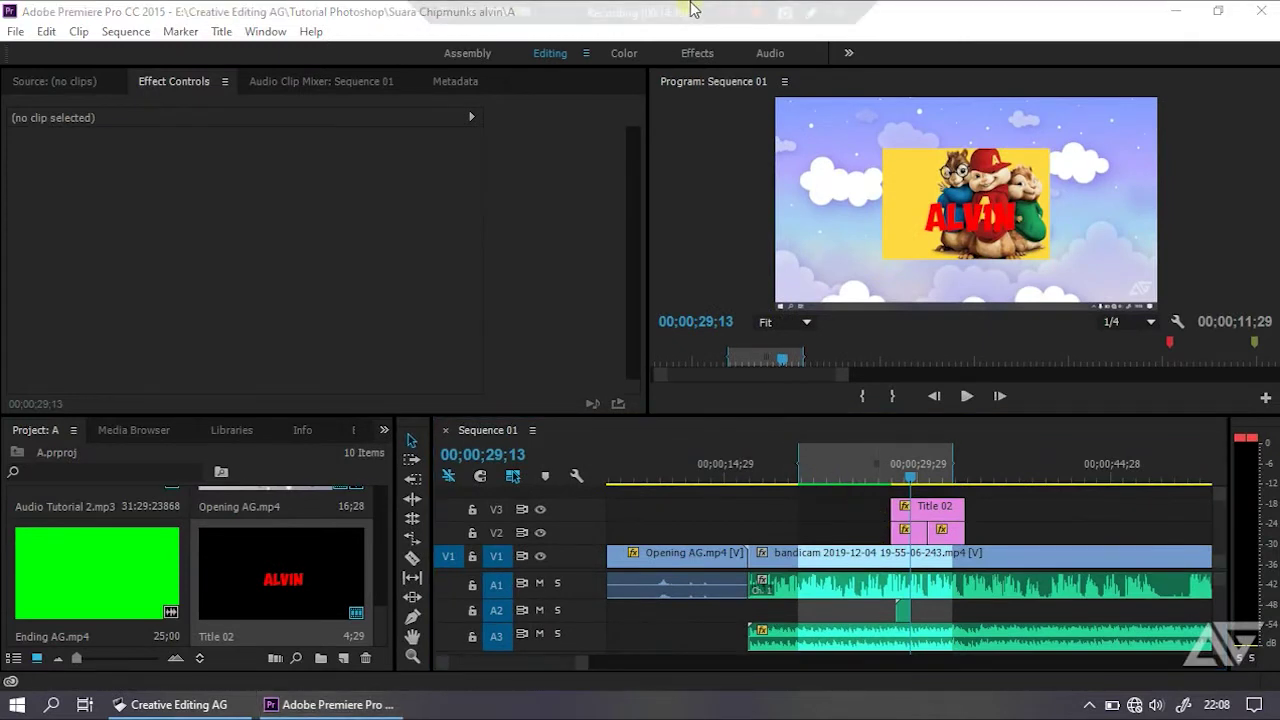
click(376, 620)
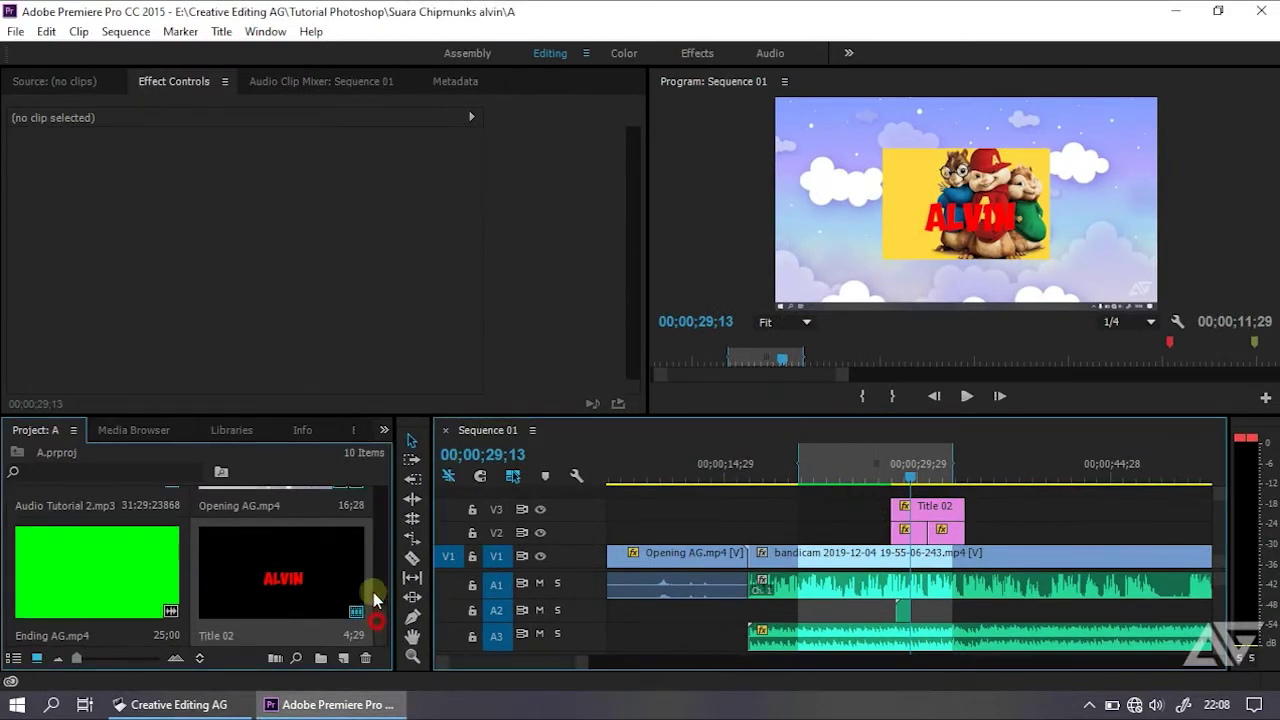
drag(376, 600, 383, 505)
click(285, 548)
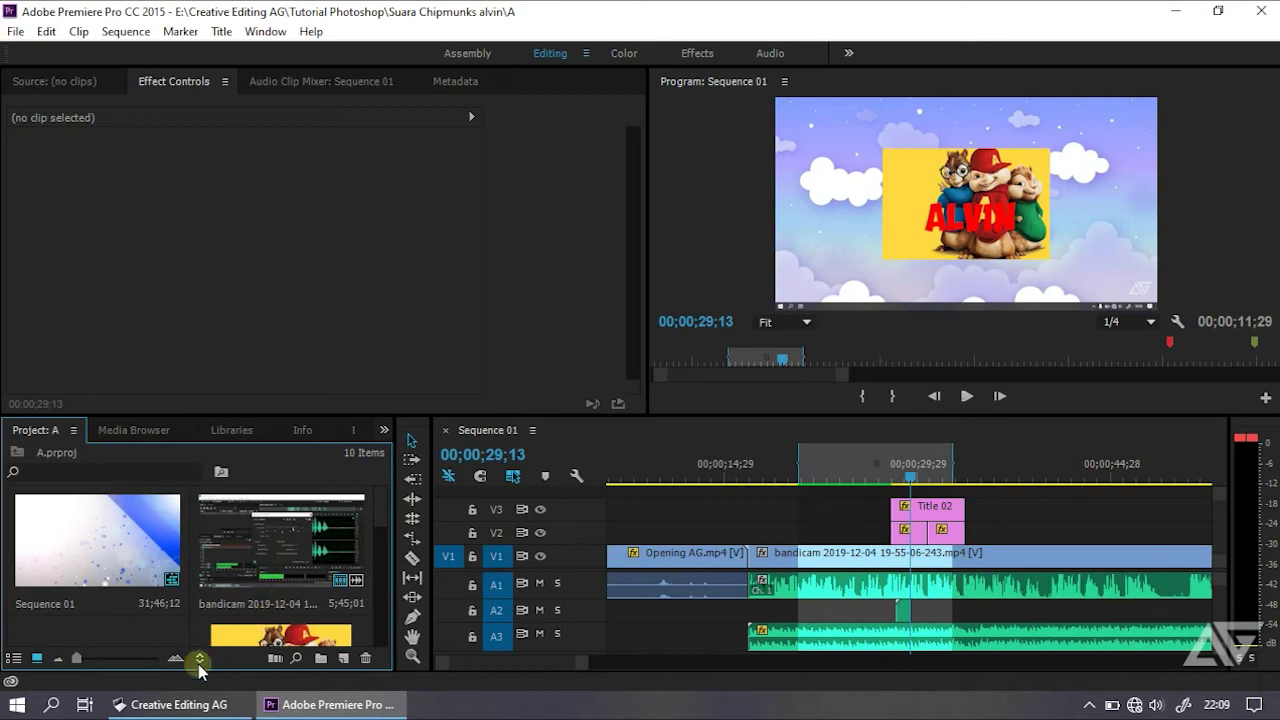
click(165, 704)
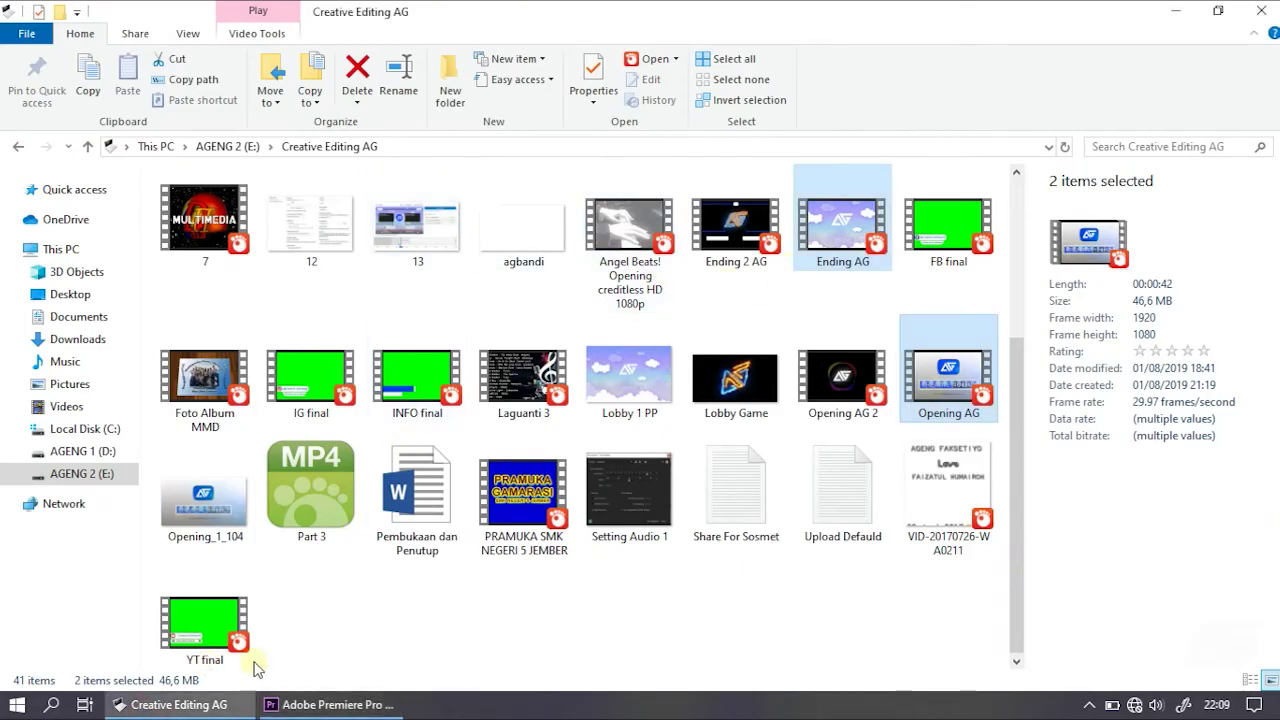
click(310, 704)
click(292, 526)
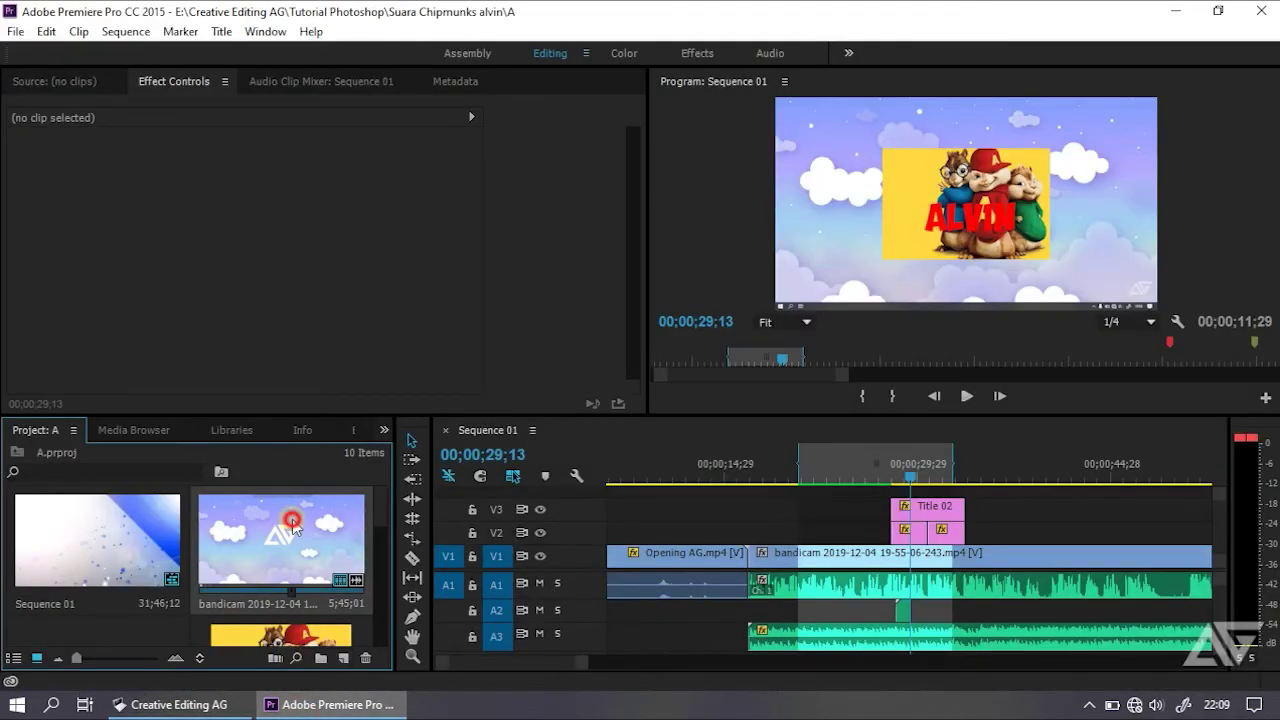
Load the bandicam recording in the Source Monitor and play it to 01;51;20
double_click(290, 556)
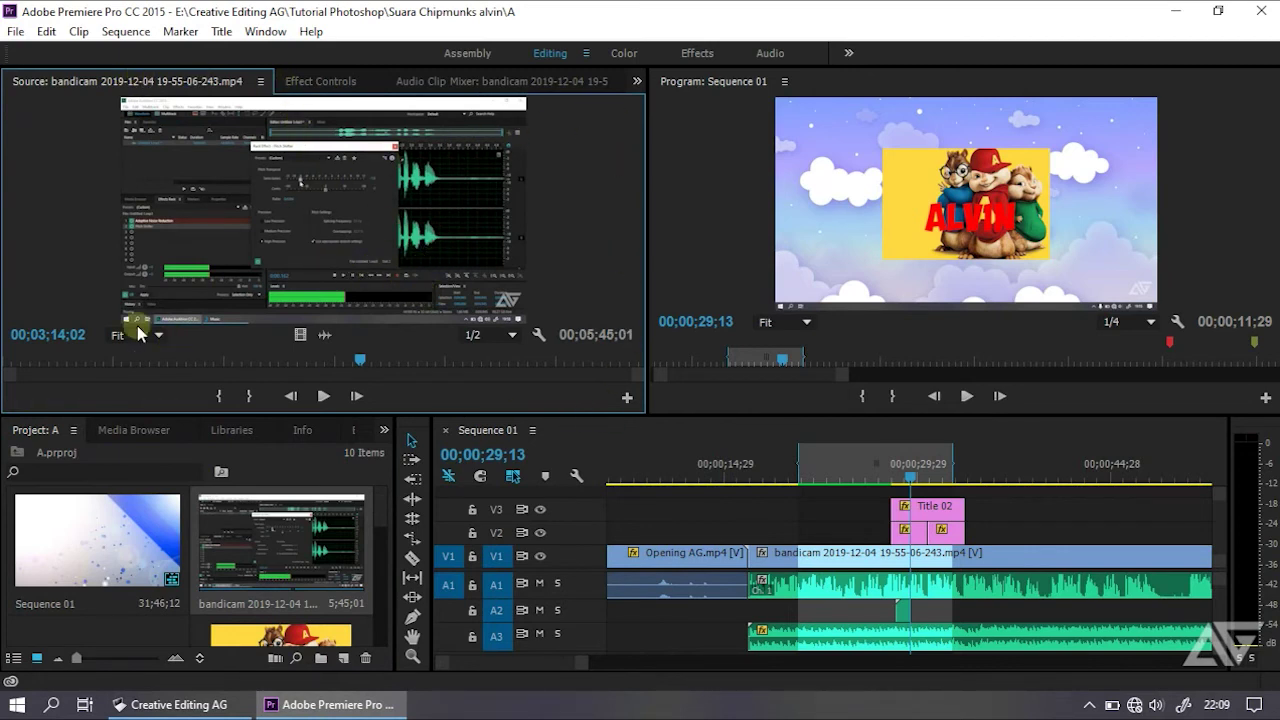
click(940, 265)
click(551, 245)
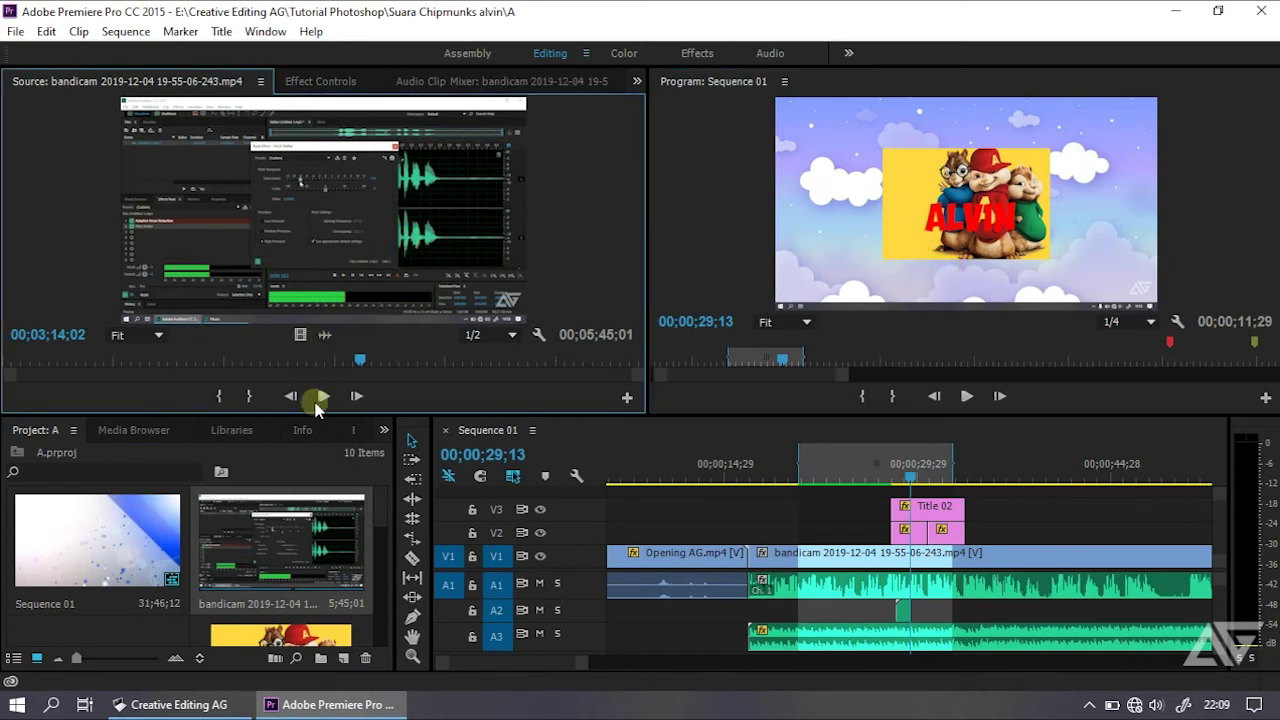
drag(352, 363, 203, 360)
click(292, 397)
click(318, 400)
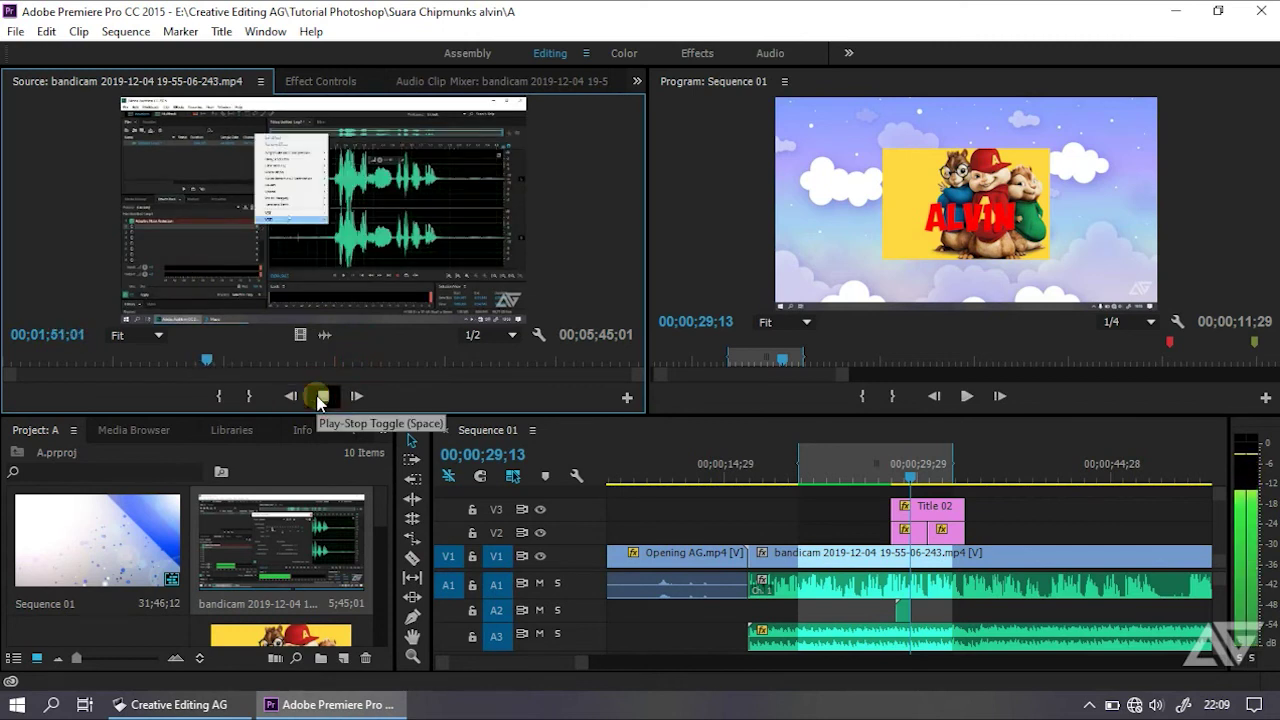
click(321, 398)
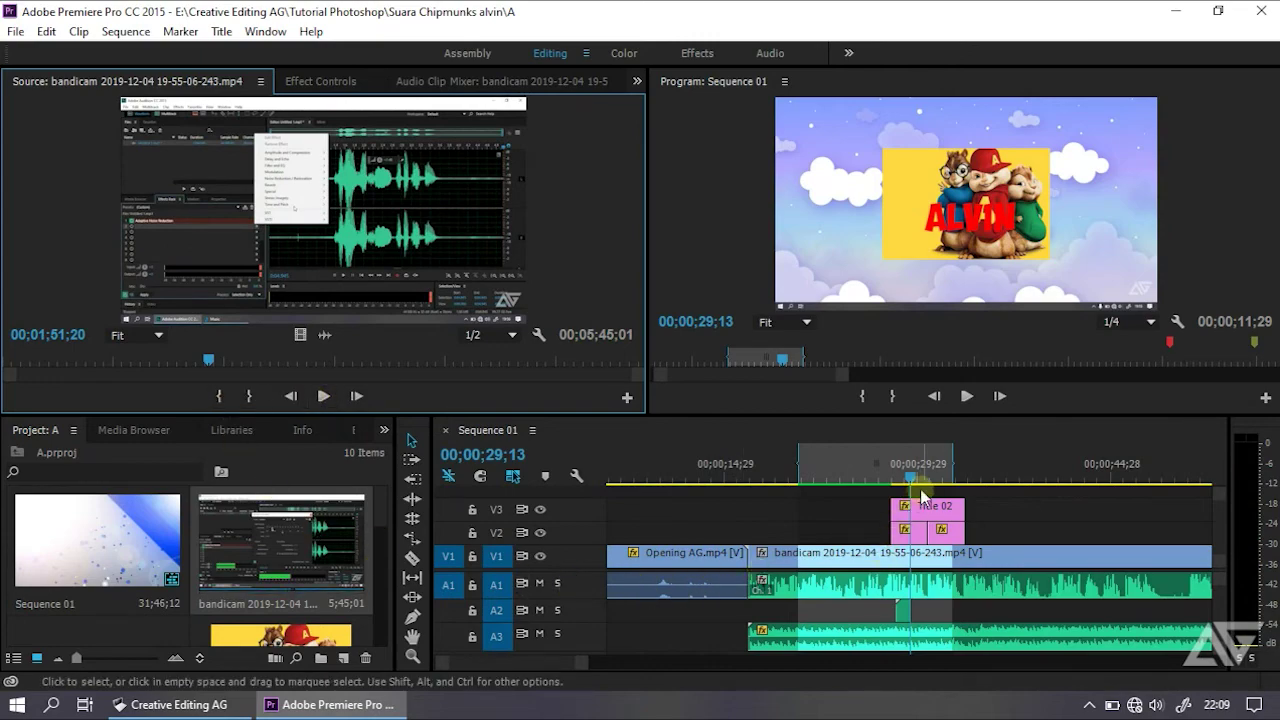
Mark an In point at 01;51;20 and an Out point giving a 00;00;09;03 range
drag(920, 488, 1010, 489)
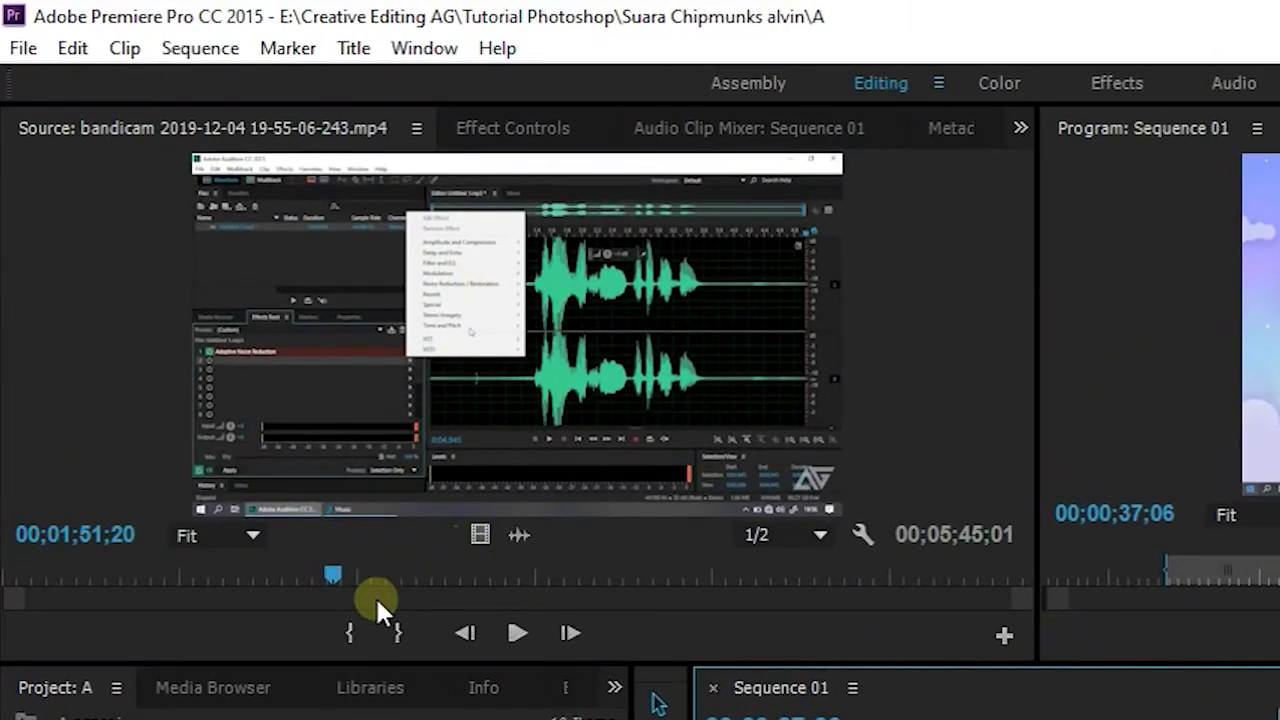
click(347, 630)
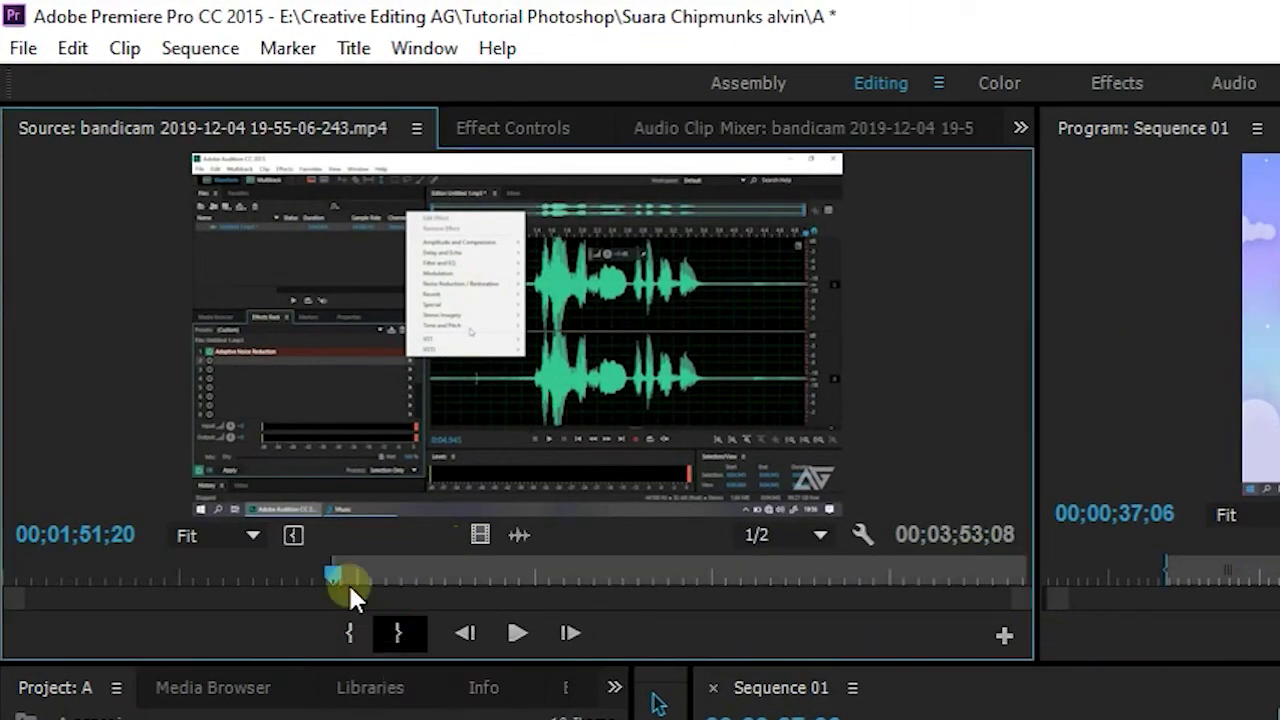
drag(331, 570, 360, 574)
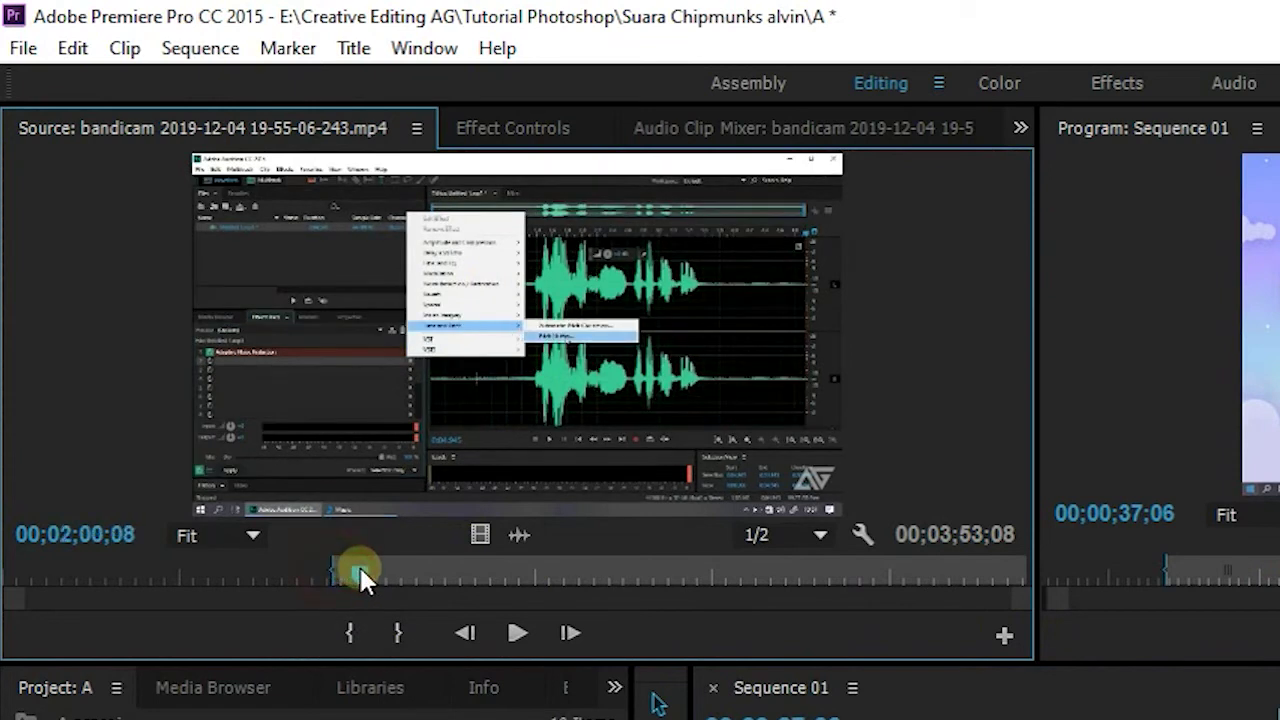
click(401, 632)
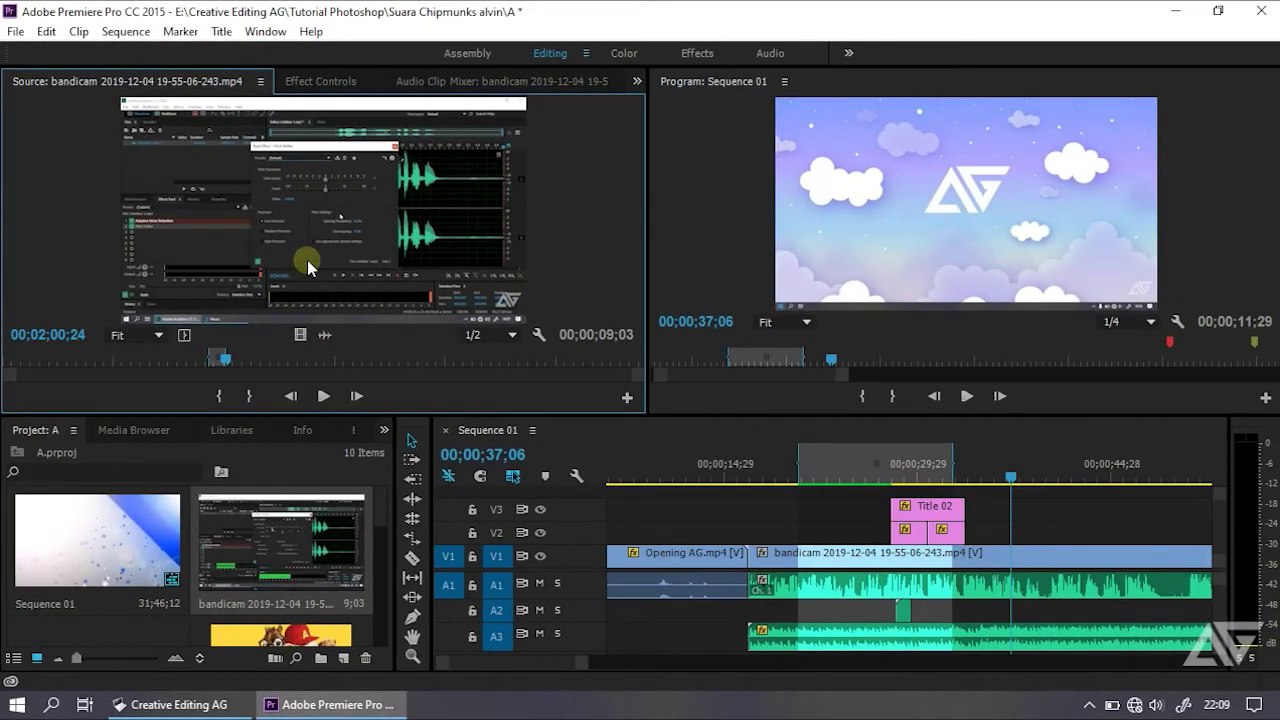
Drop the marked bandicam section on V3/A3, then move it to V2/A2 ending with Opening AG, snapping on
drag(944, 470, 1030, 513)
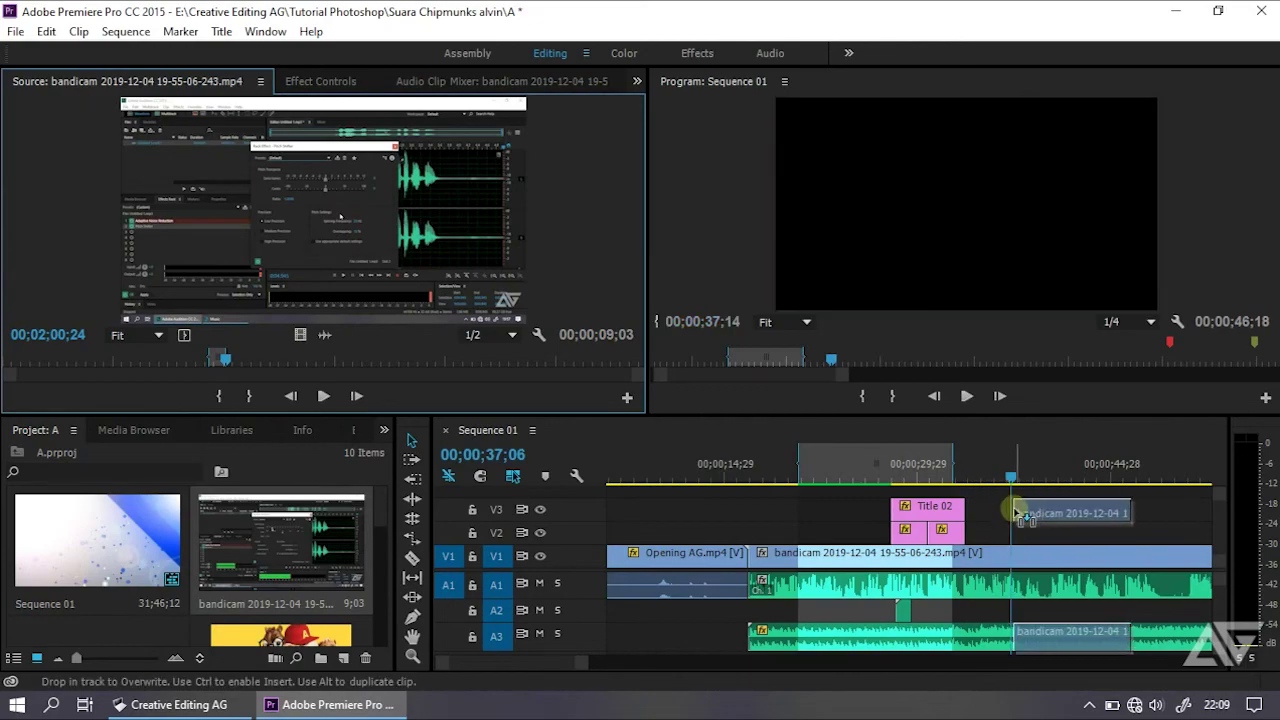
drag(1030, 513, 1030, 514)
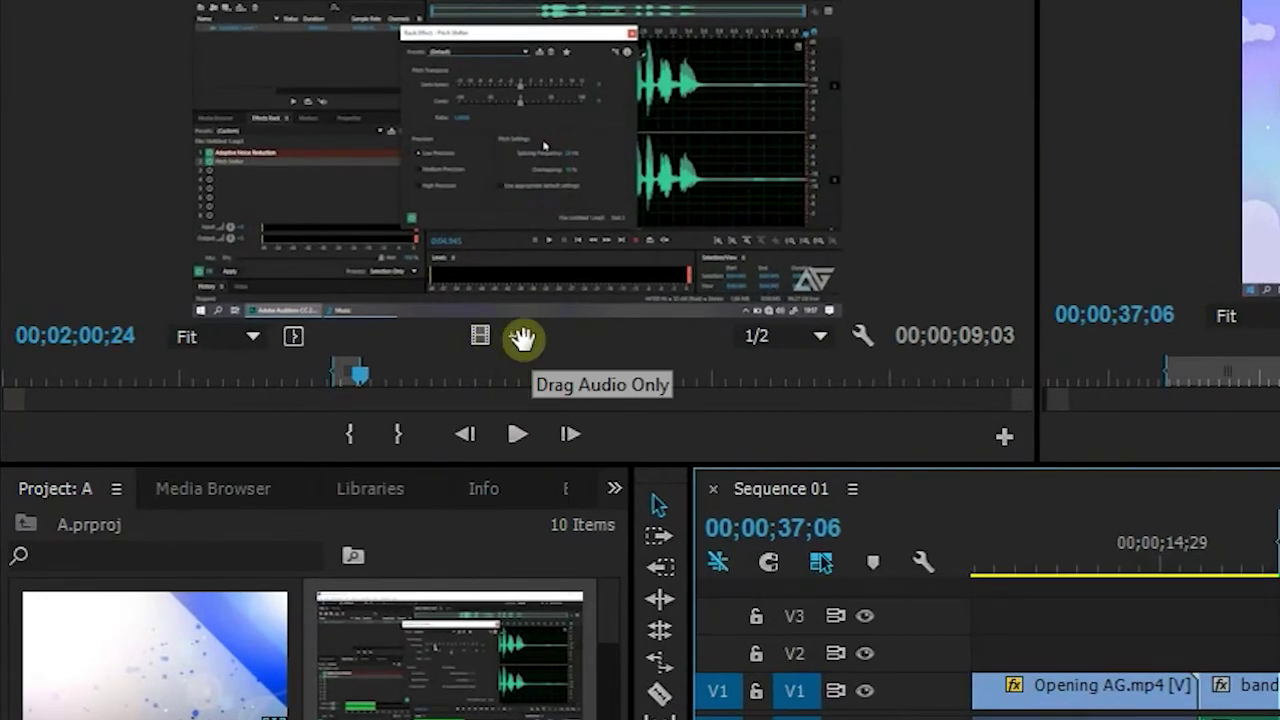
mouse_move(447, 183)
mouse_down()
mouse_move(425, 415)
mouse_move(390, 413)
mouse_up()
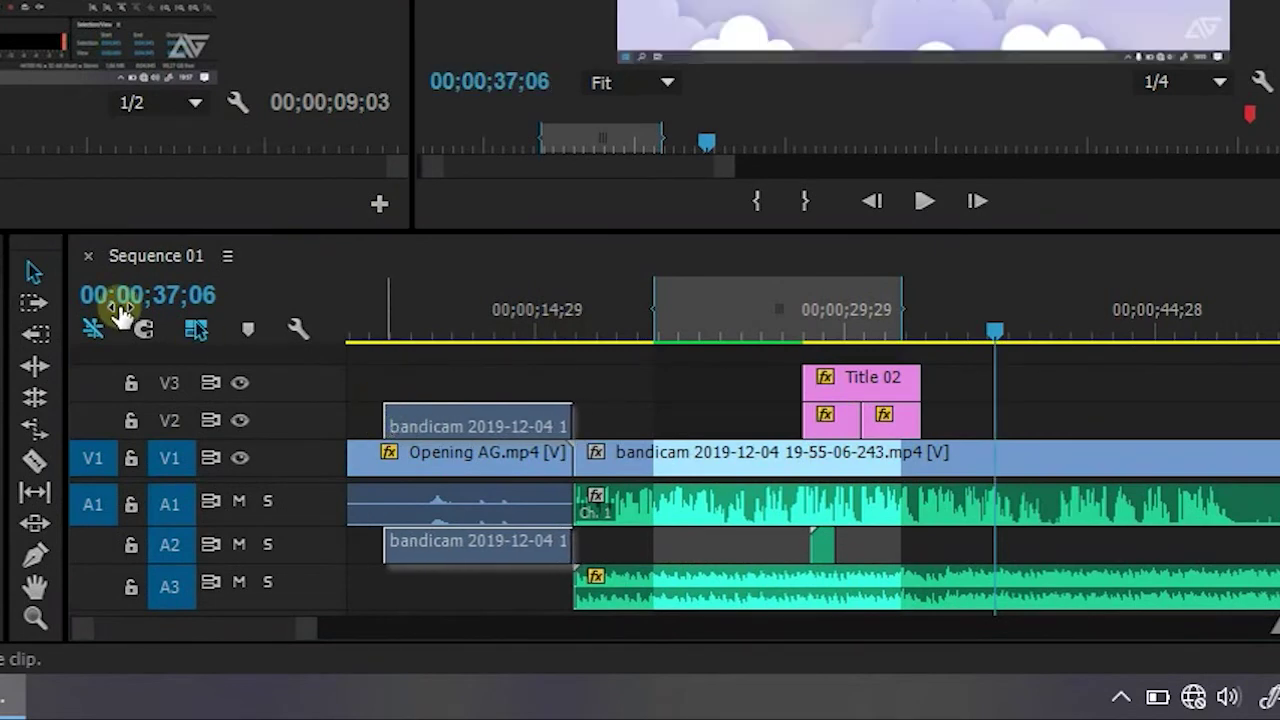
click(143, 329)
drag(476, 420, 483, 422)
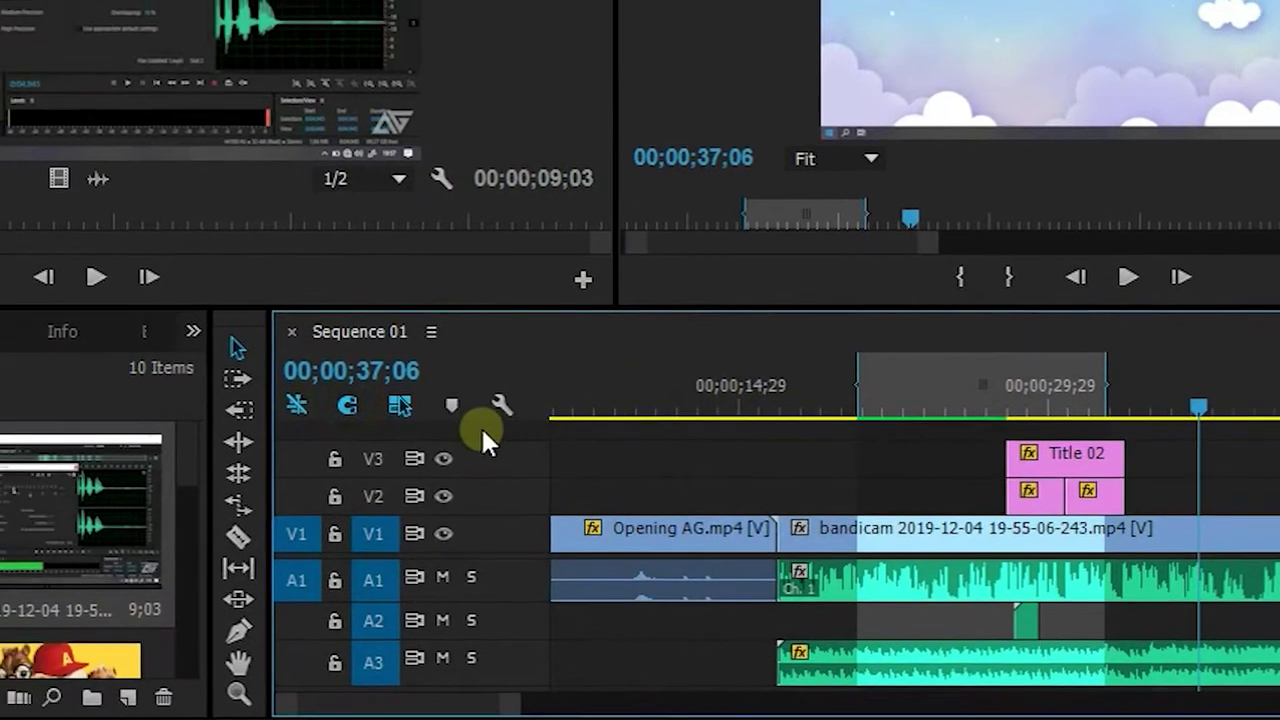
drag(483, 422, 400, 320)
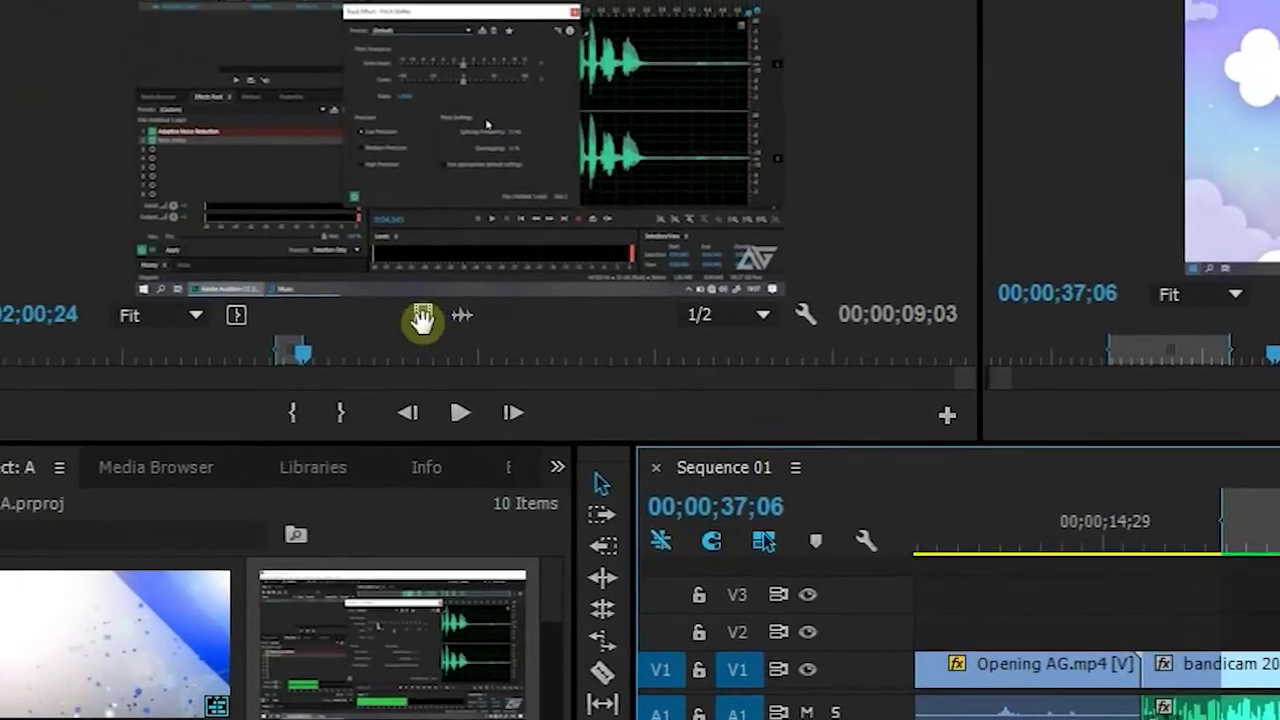
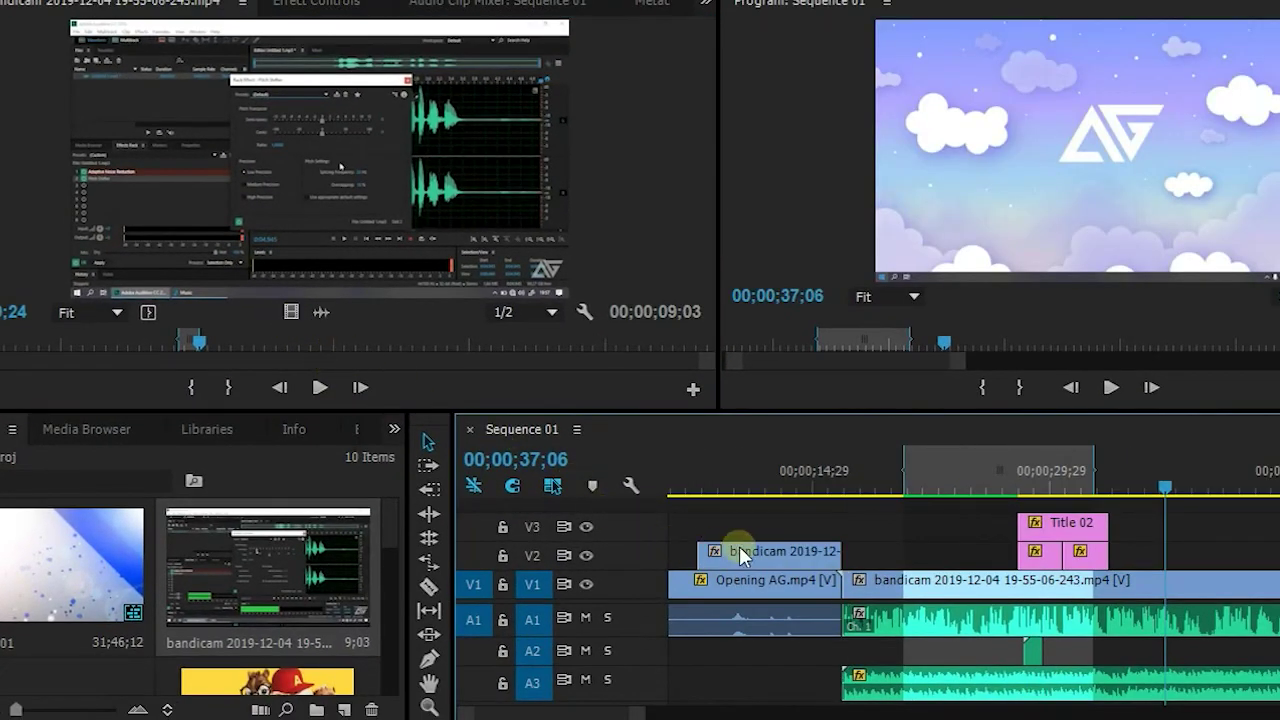
Delete the extra bandicam clip from V2, add its audio only to A2, and undo the accidental lift
click(741, 557)
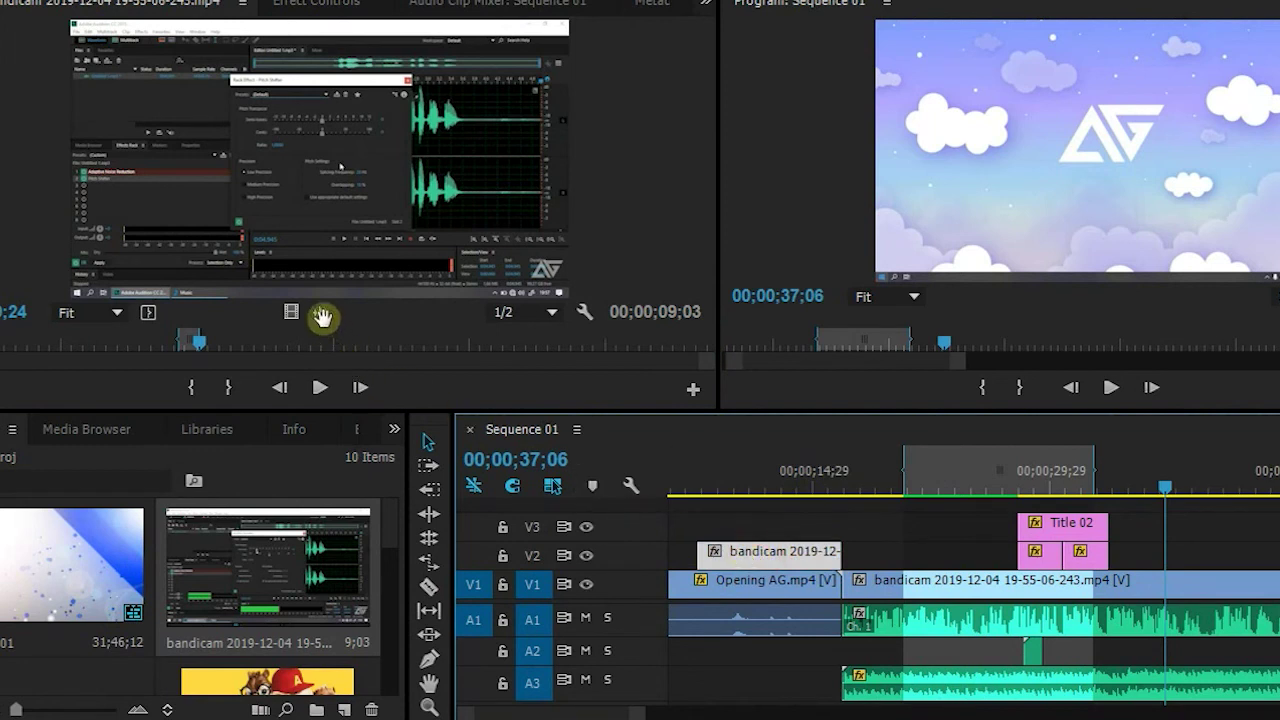
key(Delete)
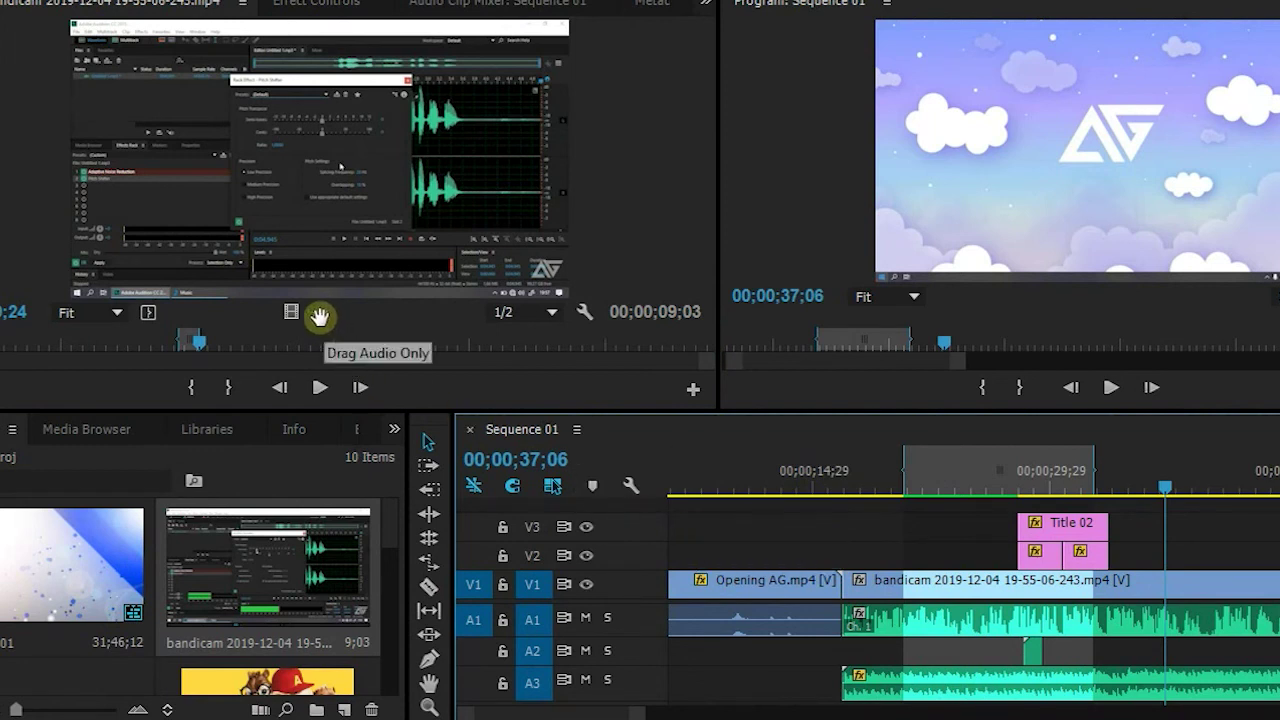
drag(360, 345, 705, 656)
key(semicolon)
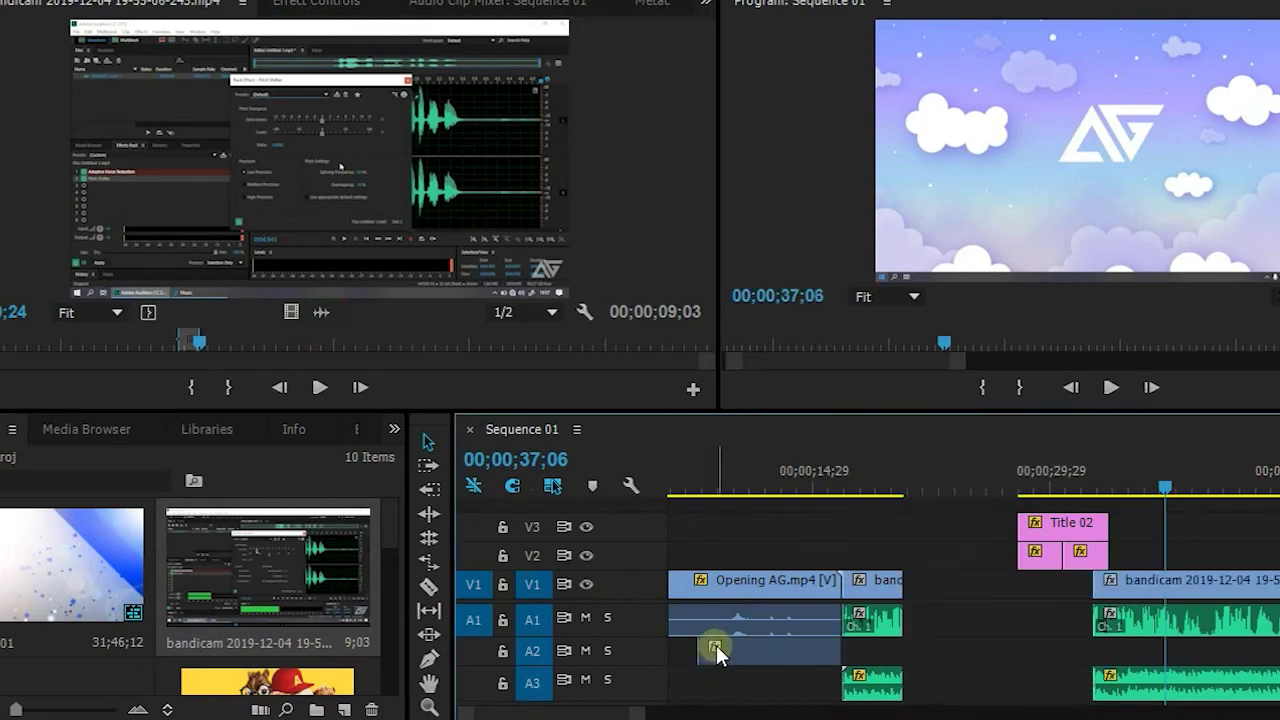
key(ctrl+z)
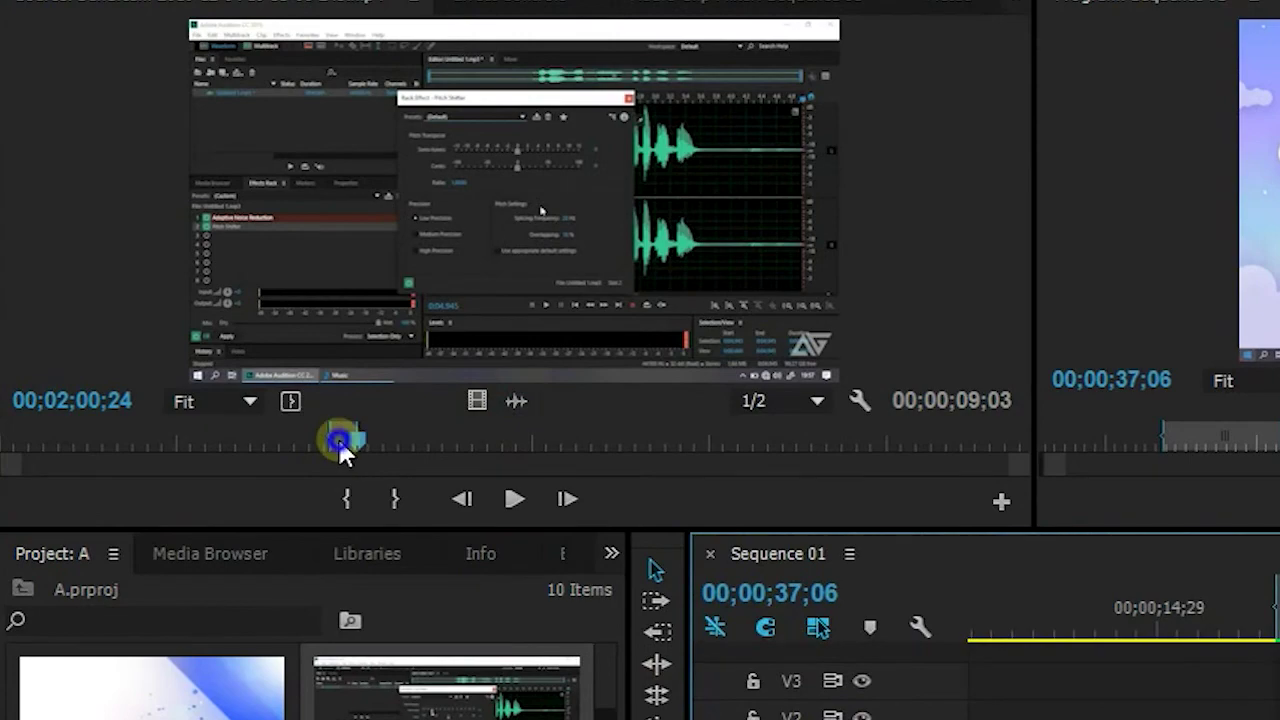
Clear In and Out on both the bandicam source clip and Sequence 01
right_click(340, 448)
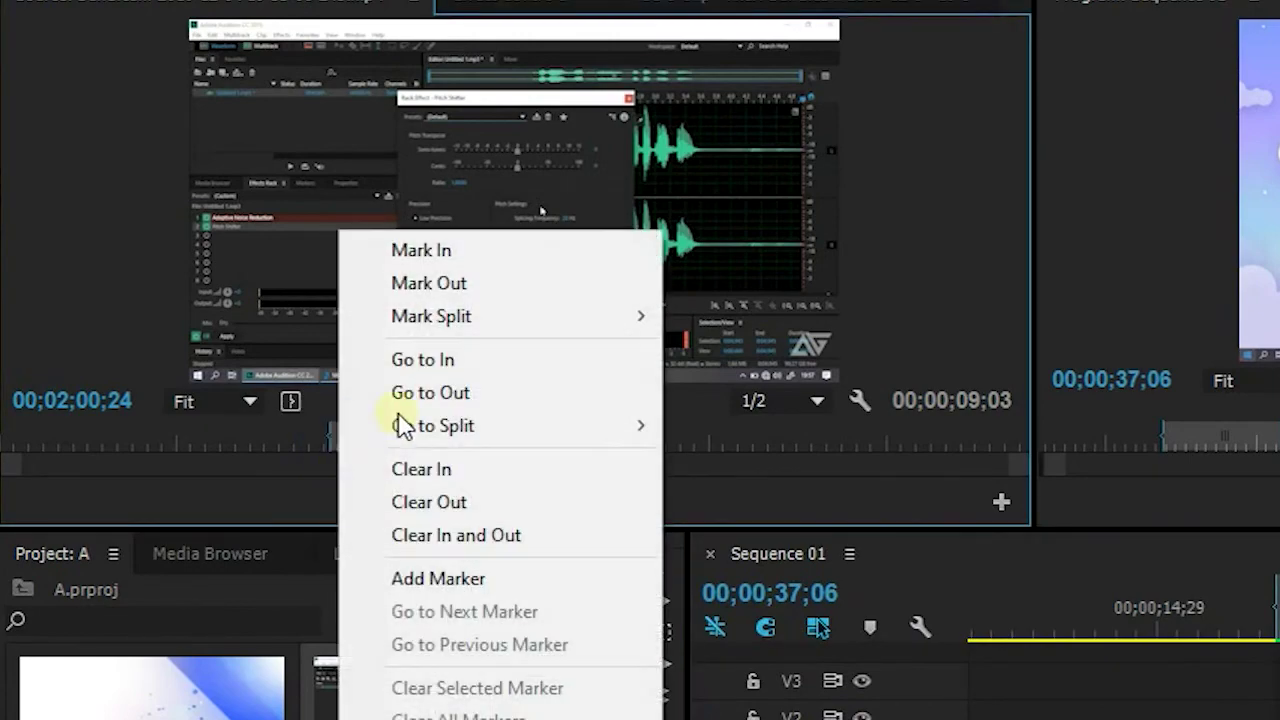
click(487, 541)
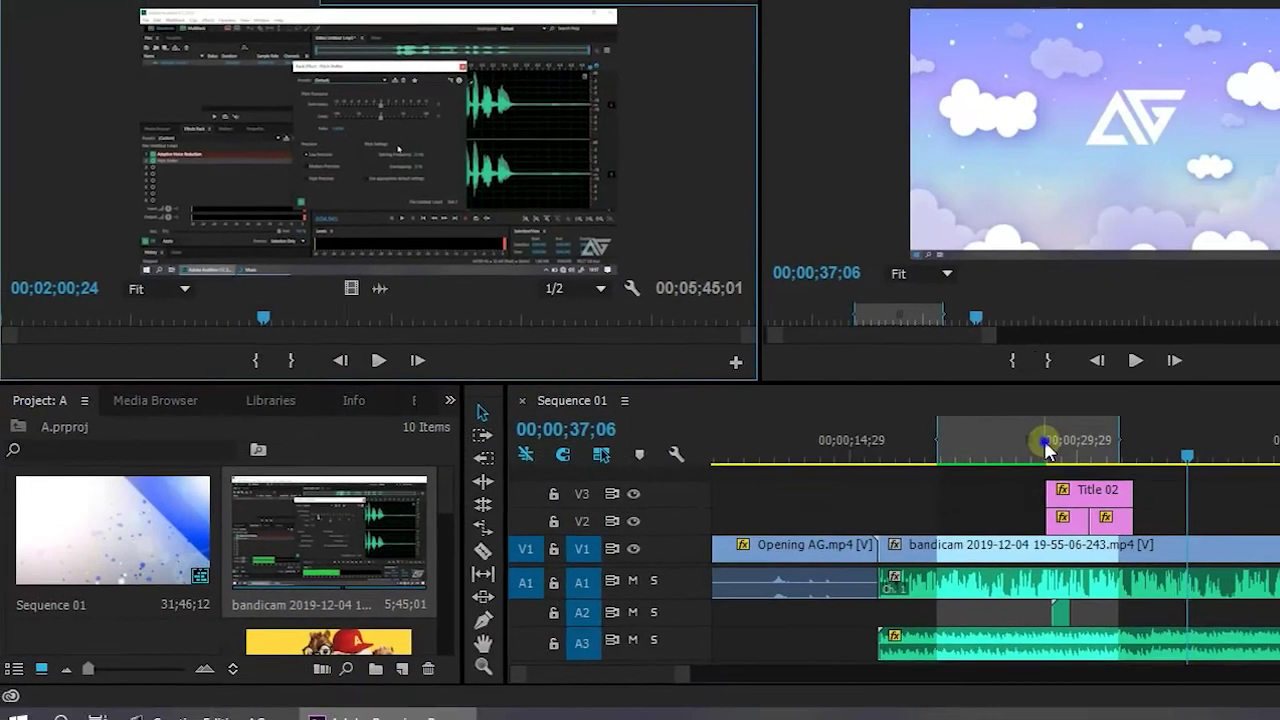
right_click(1046, 450)
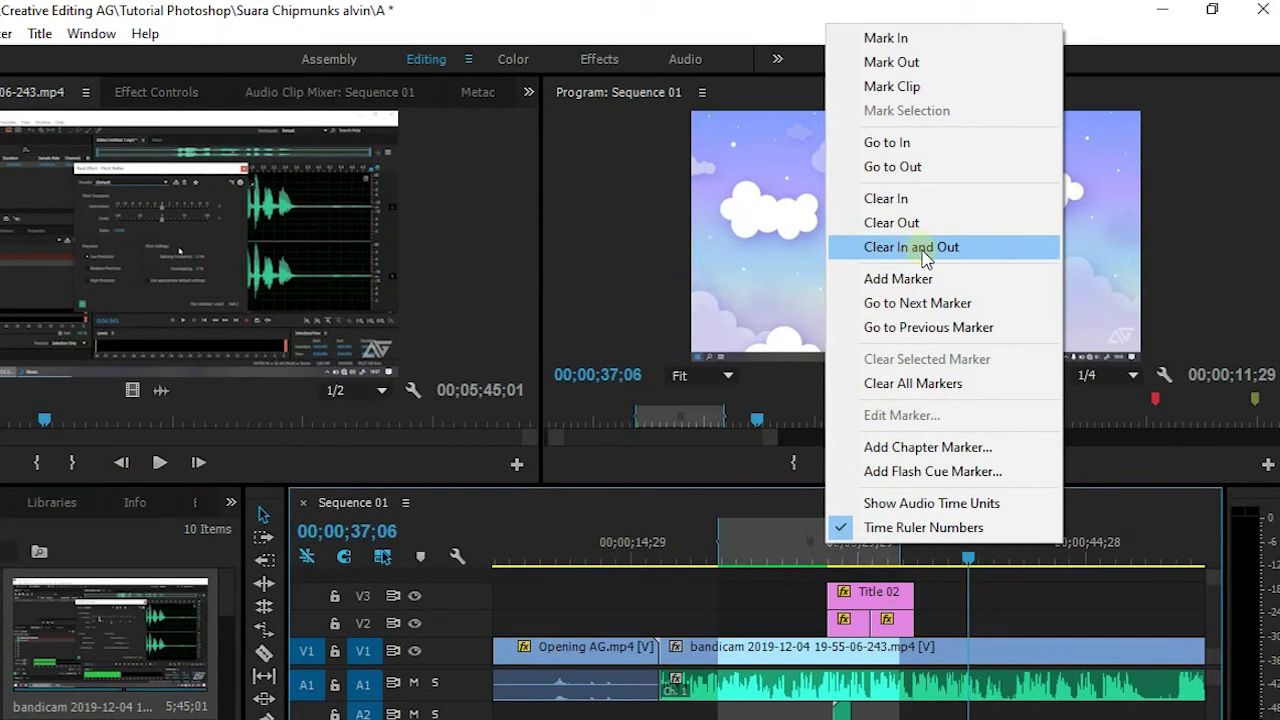
click(935, 255)
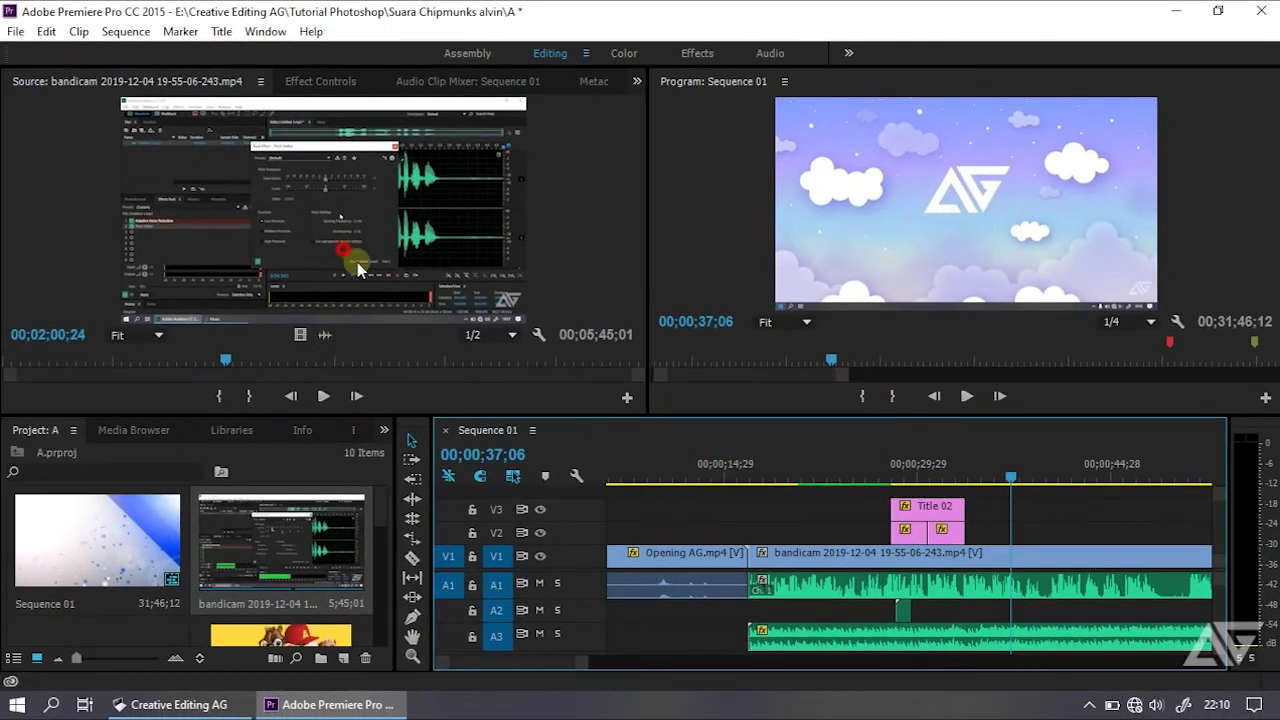
Place the full bandicam recording on V1/A1 after the opening clip, making Sequence 01 run 00;06;13;05
drag(357, 262, 617, 583)
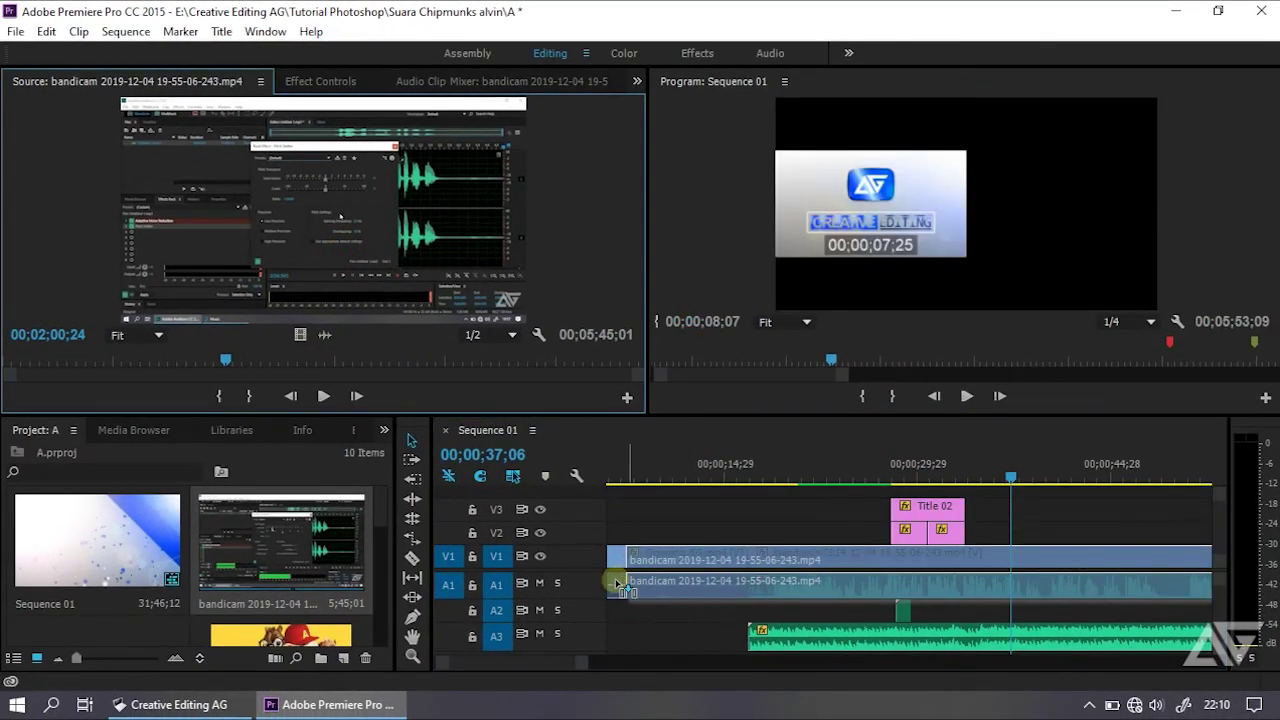
mouse_move(617, 583)
mouse_down()
mouse_move(622, 617)
mouse_move(662, 596)
mouse_up()
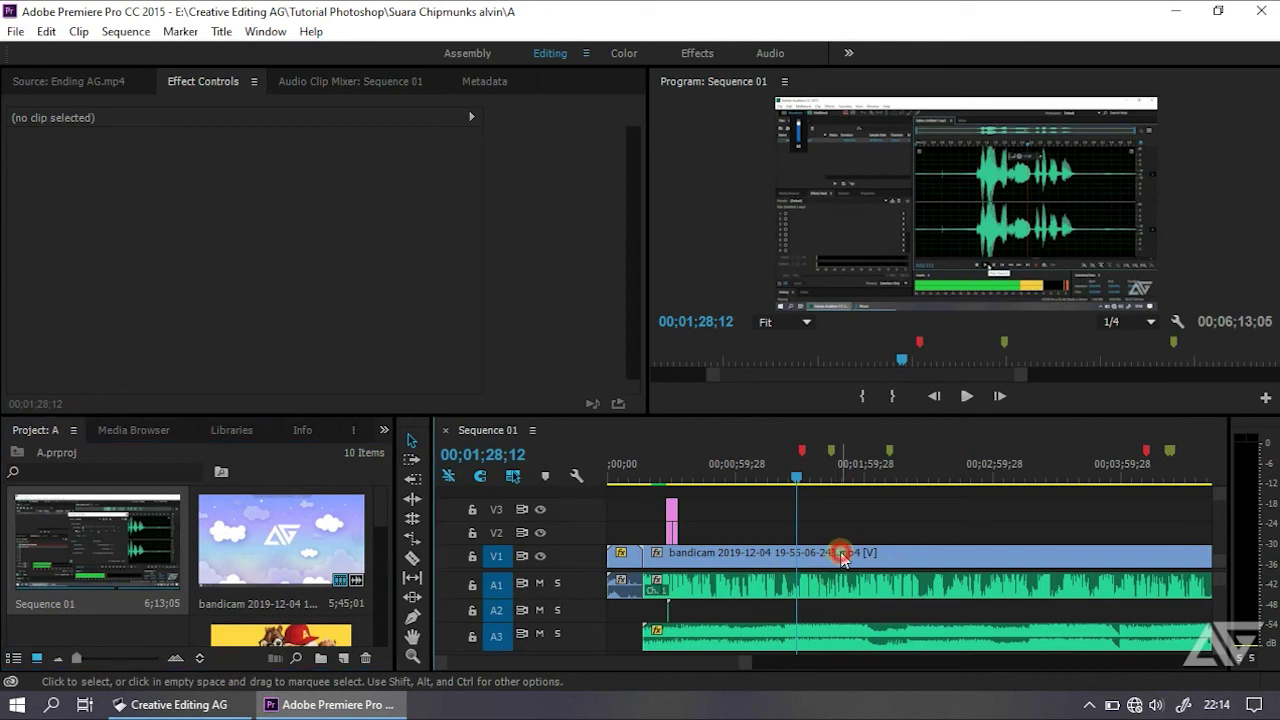
Check the bandicam clip's effect controls, then select Sequence 01 in the Project panel for export
click(842, 556)
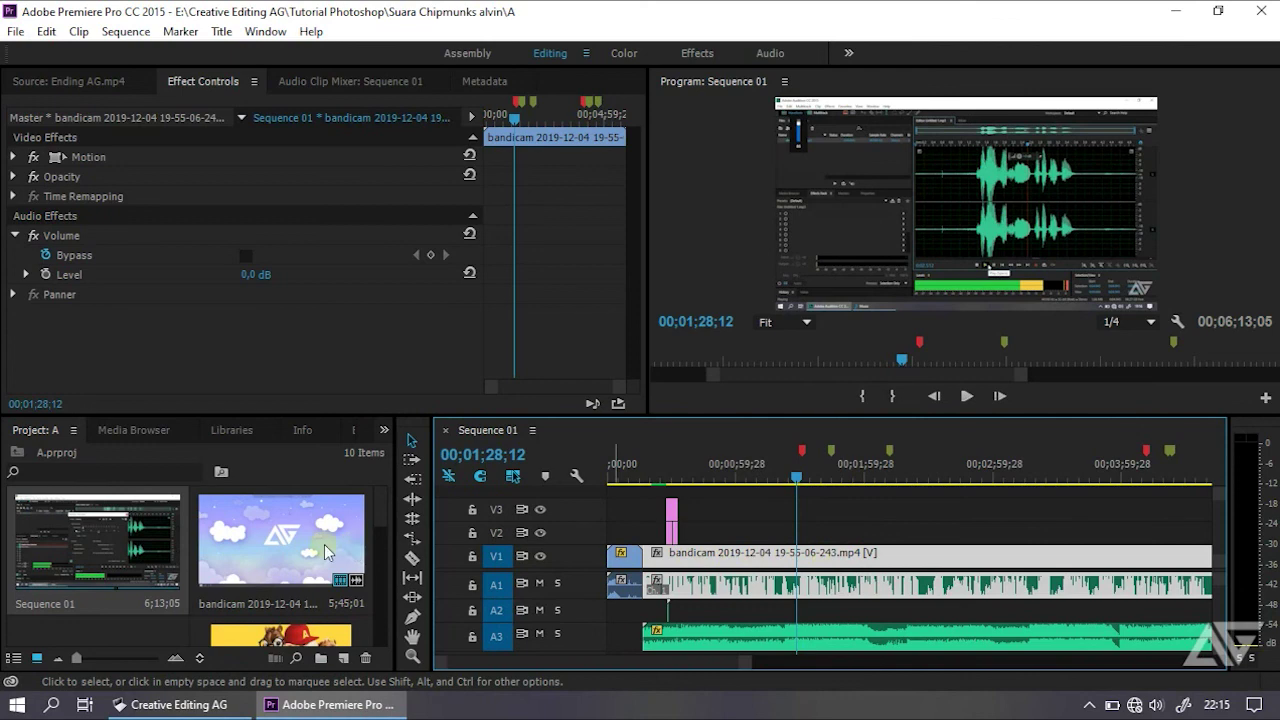
click(110, 555)
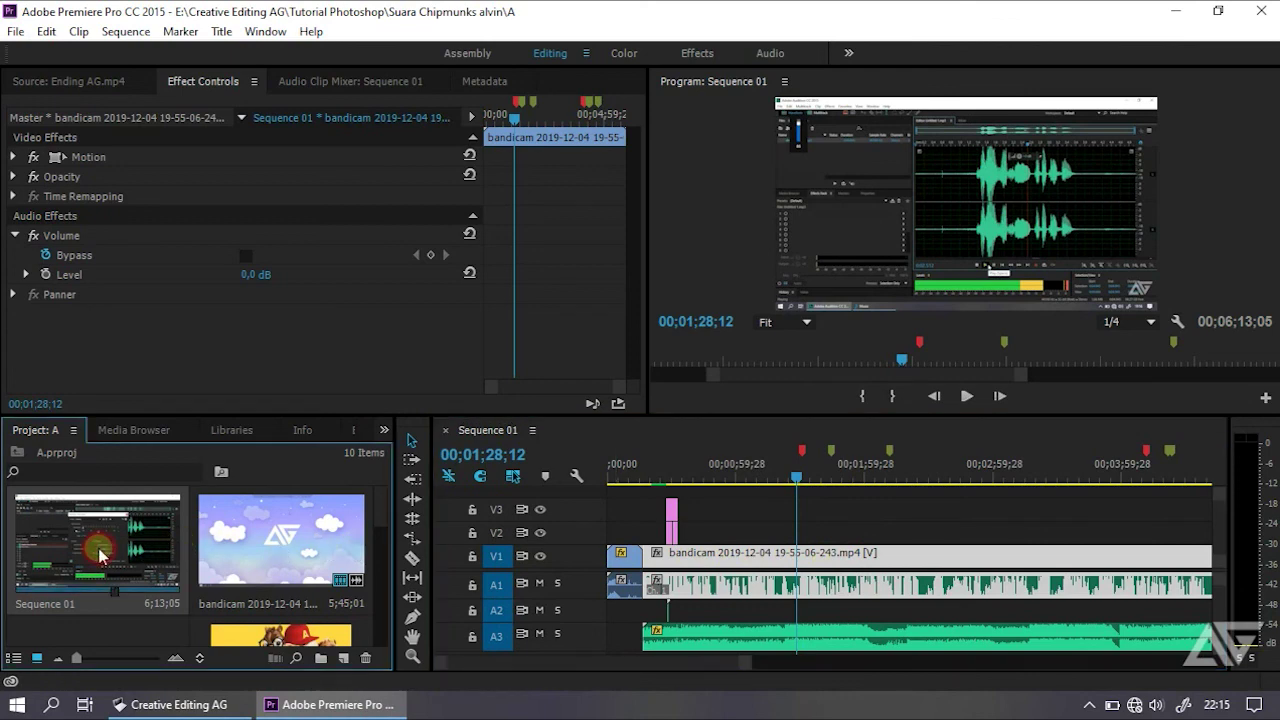
click(15, 31)
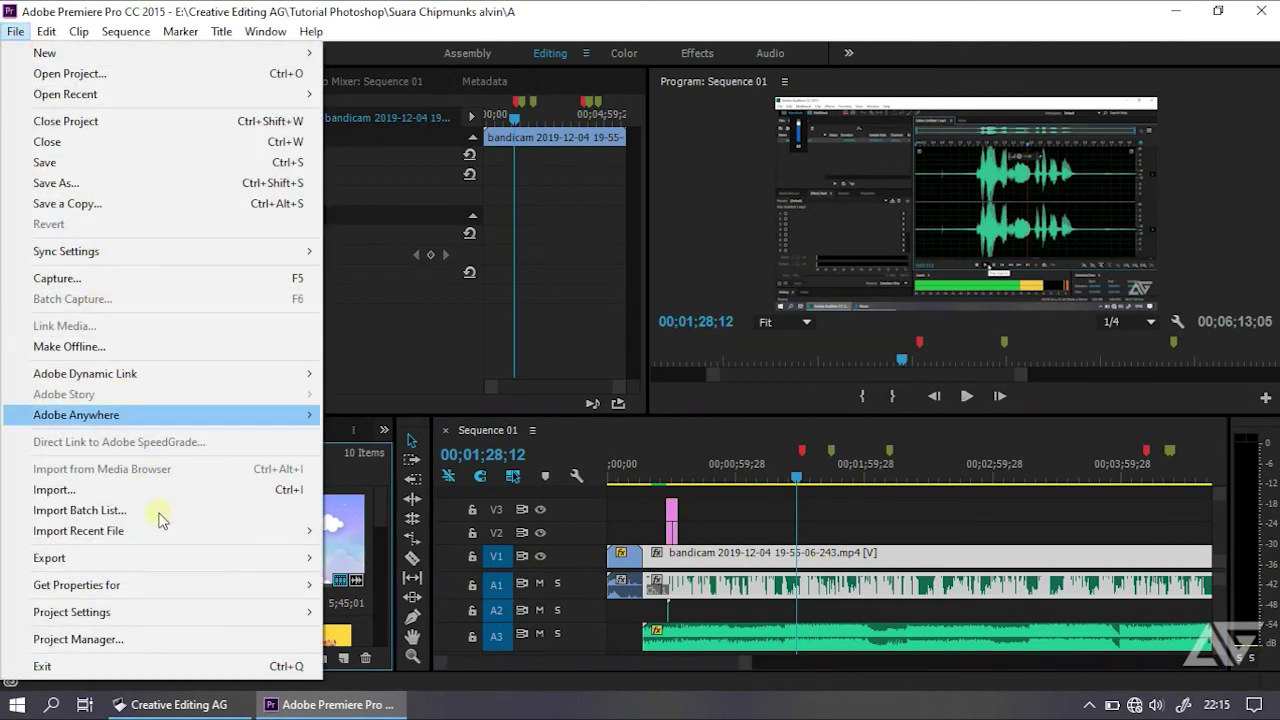
Review Sequence 01's H.264 export settings via File > Export > Media, cancel, and deselect the clip
mouse_move(310, 586)
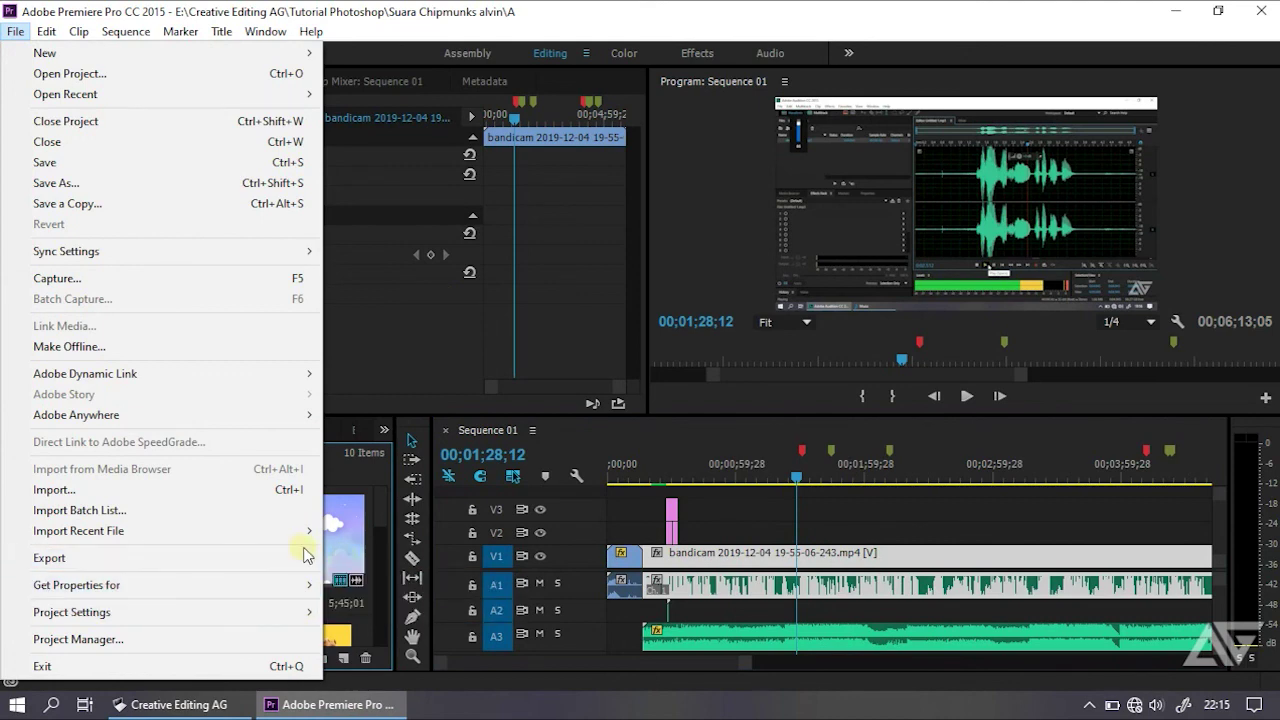
mouse_move(310, 557)
click(429, 332)
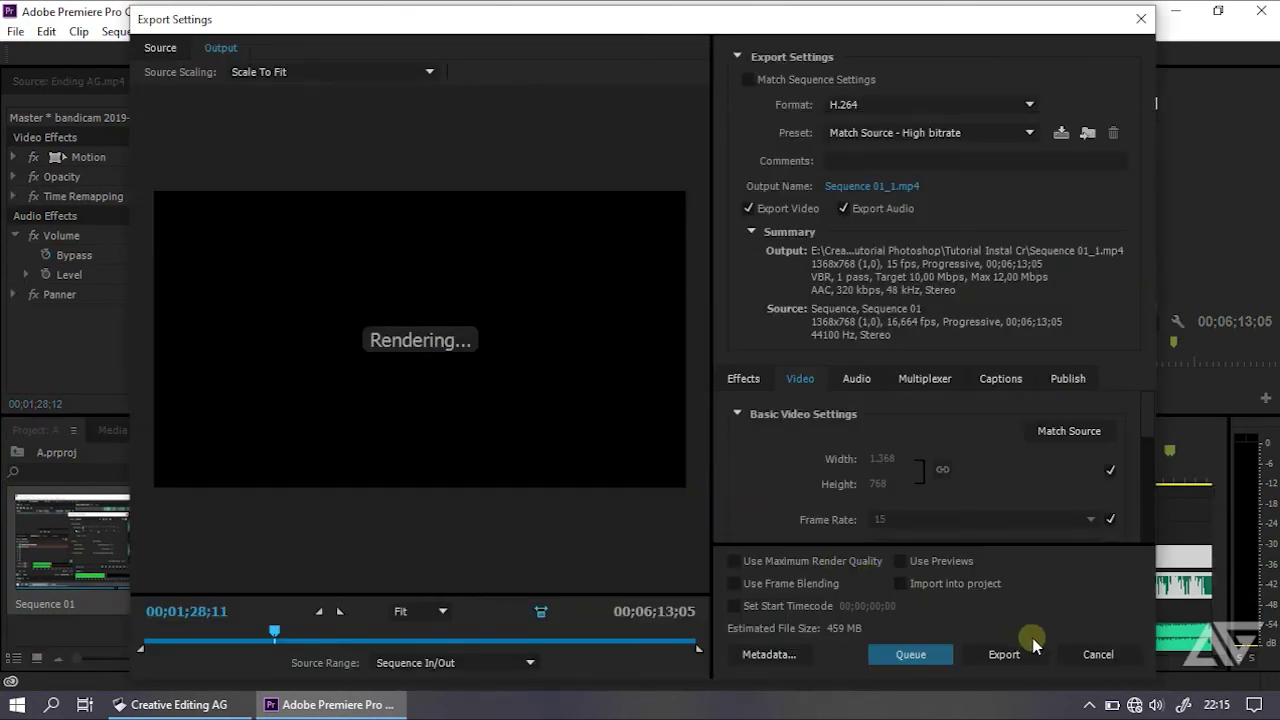
click(1080, 660)
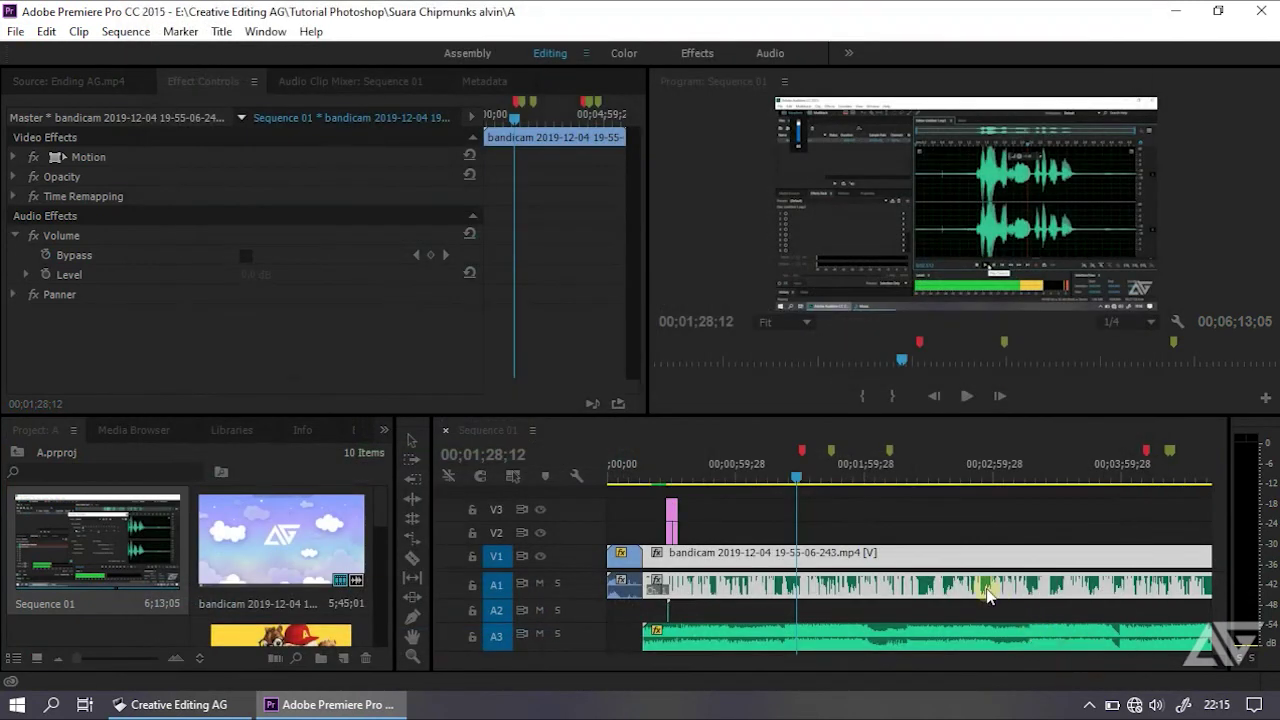
click(885, 527)
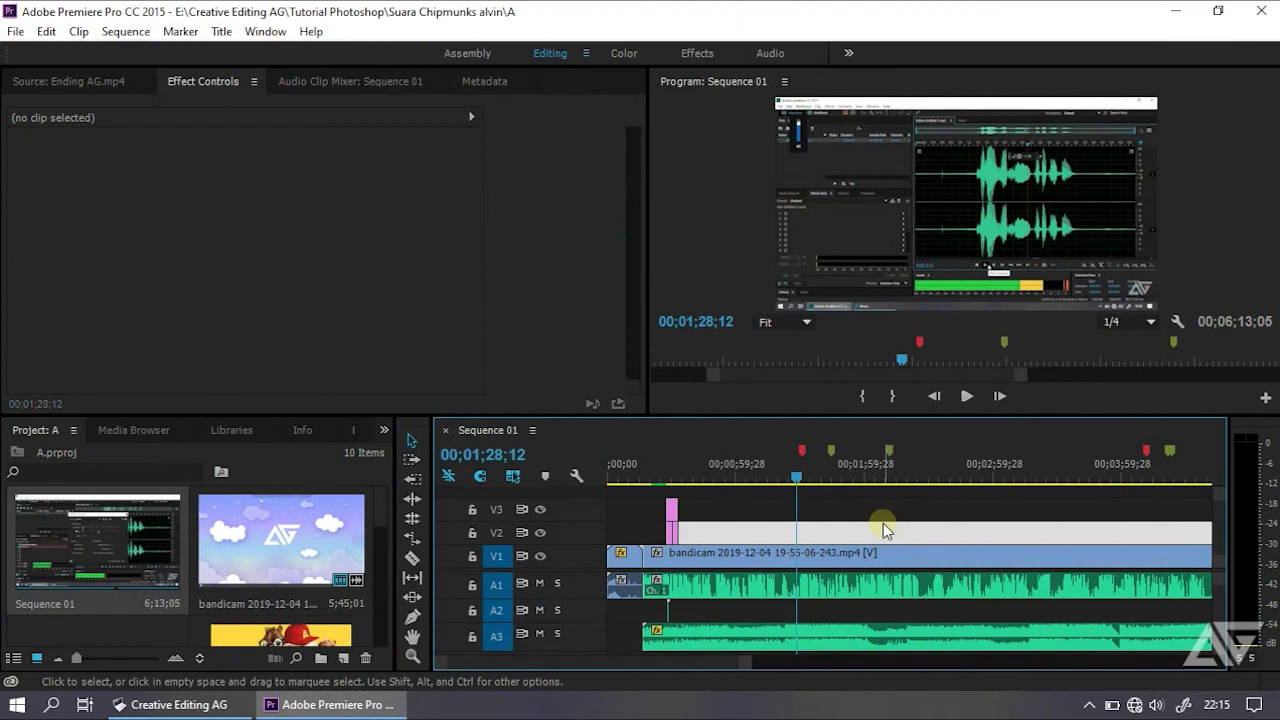